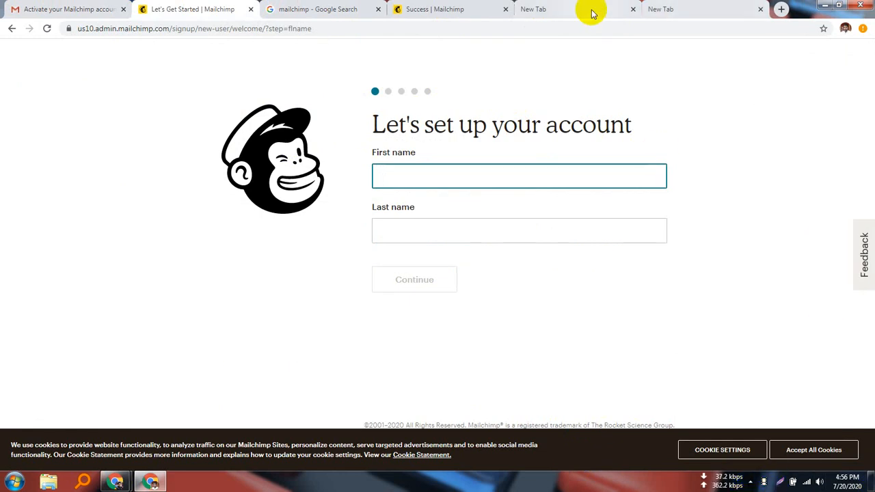
- Enter the account holder's first and last name and continue to the business details page
click(435, 232)
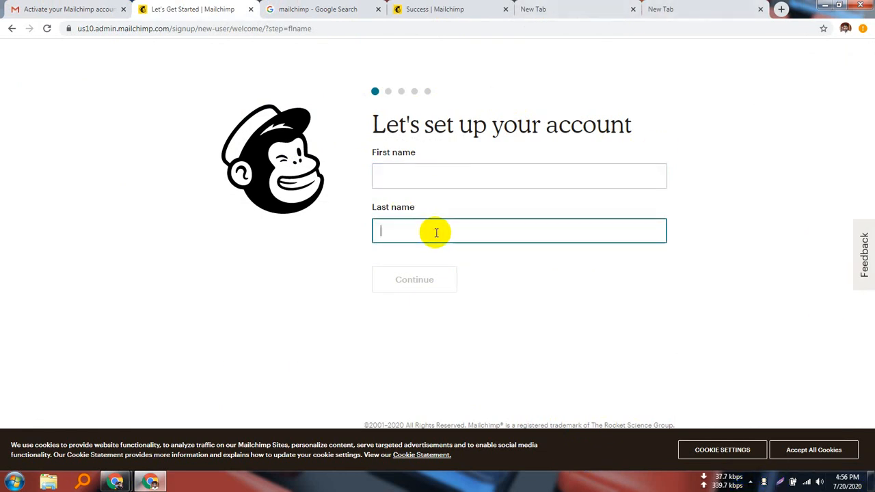
click(444, 181)
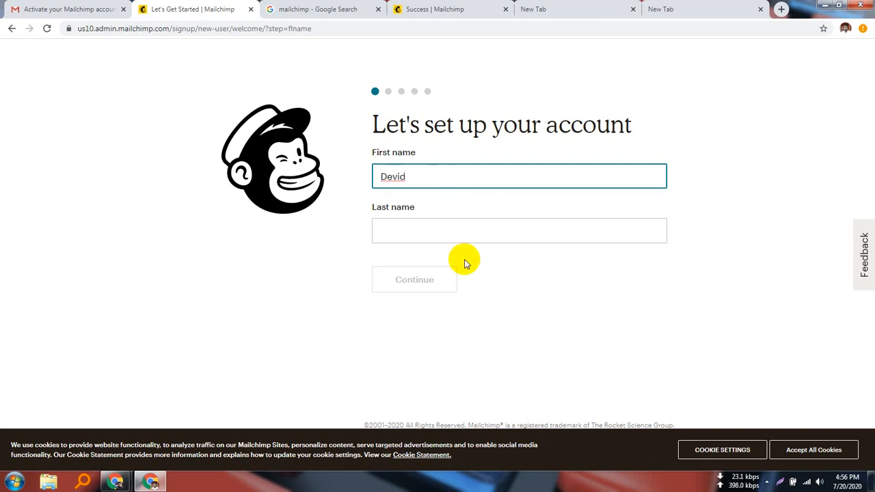
click(416, 233)
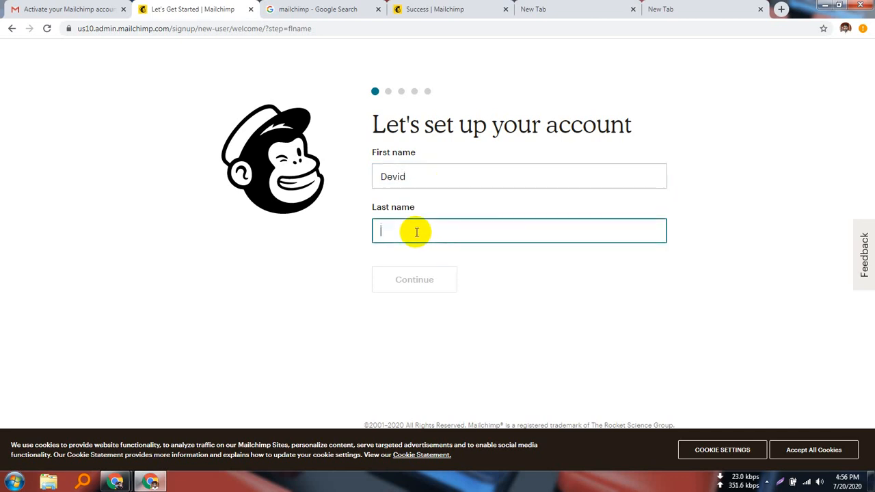
text(Martin)
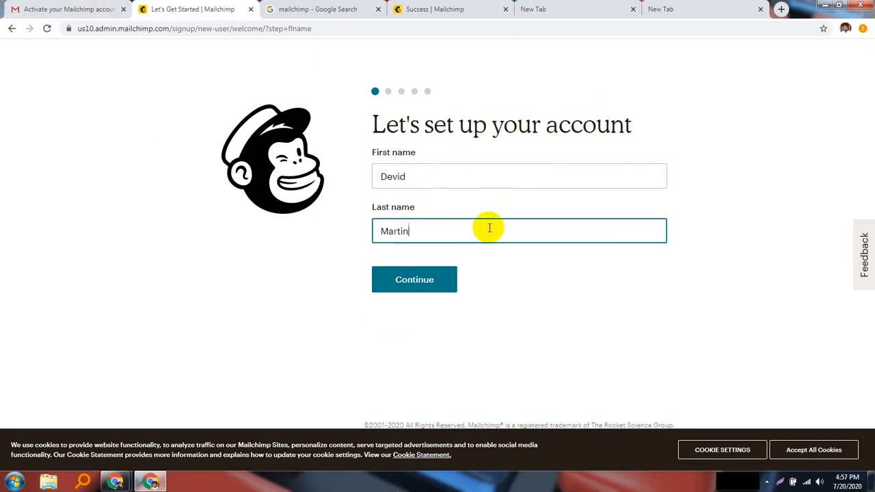
click(442, 177)
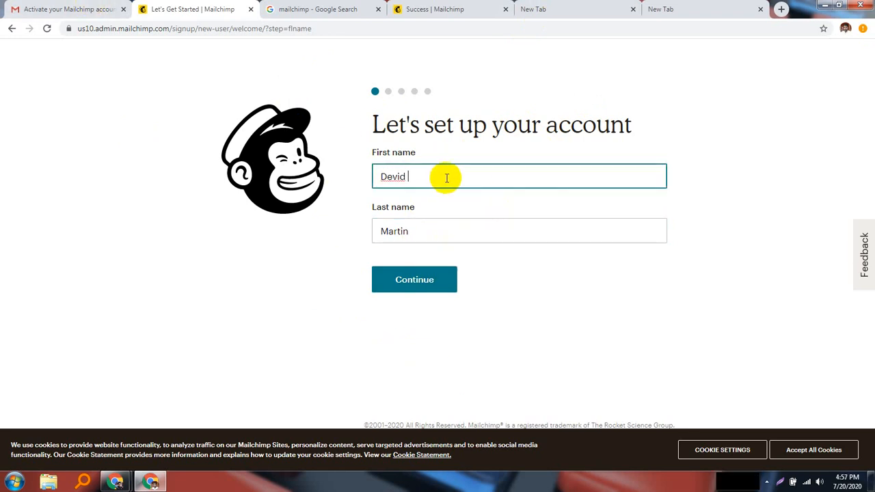
click(437, 233)
click(444, 177)
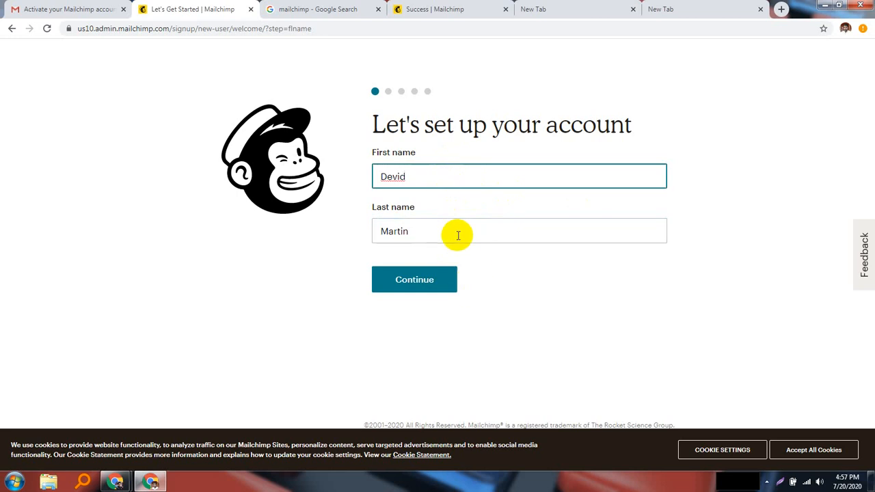
click(451, 235)
click(452, 173)
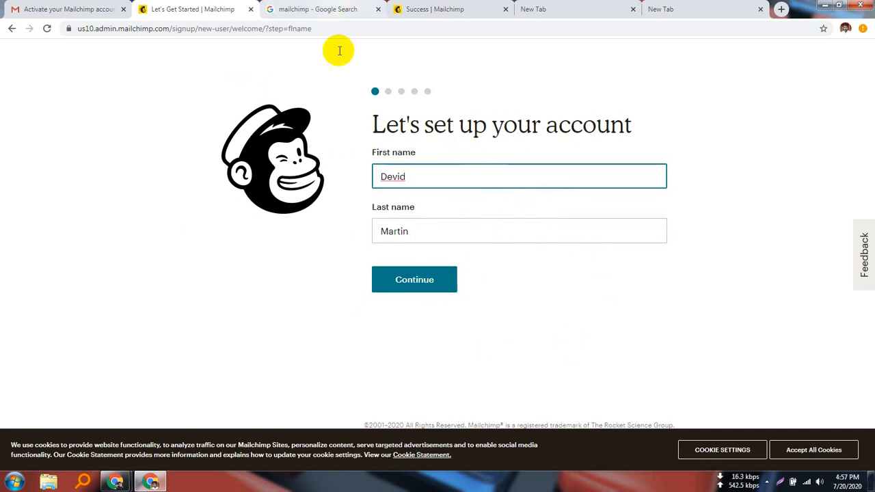
click(454, 272)
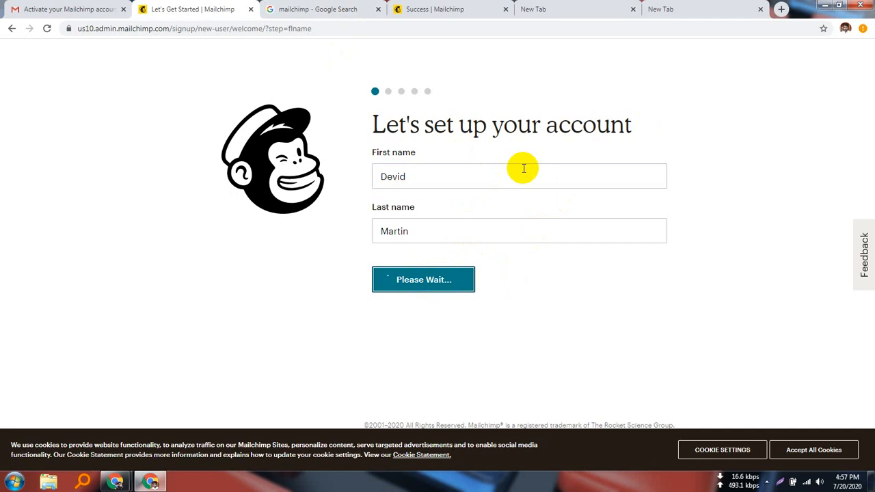
click(438, 219)
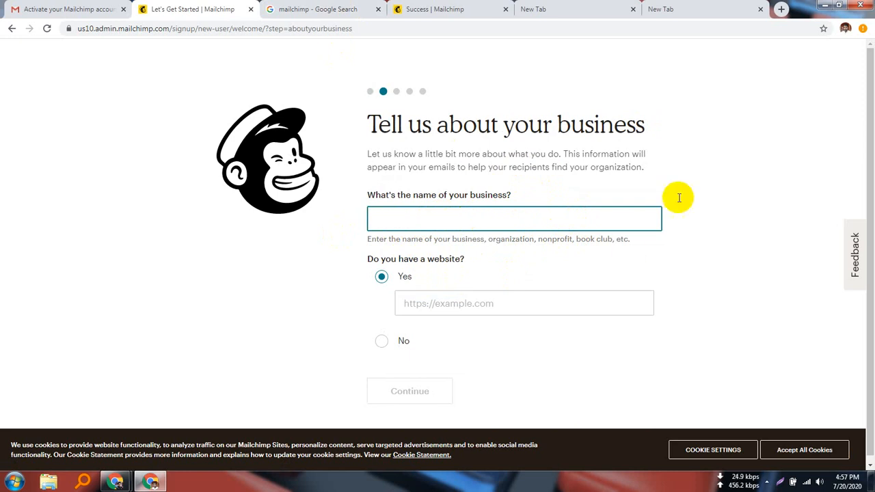
- Close the mailchimp Google search page and the Mailchimp sign-up success page
click(318, 9)
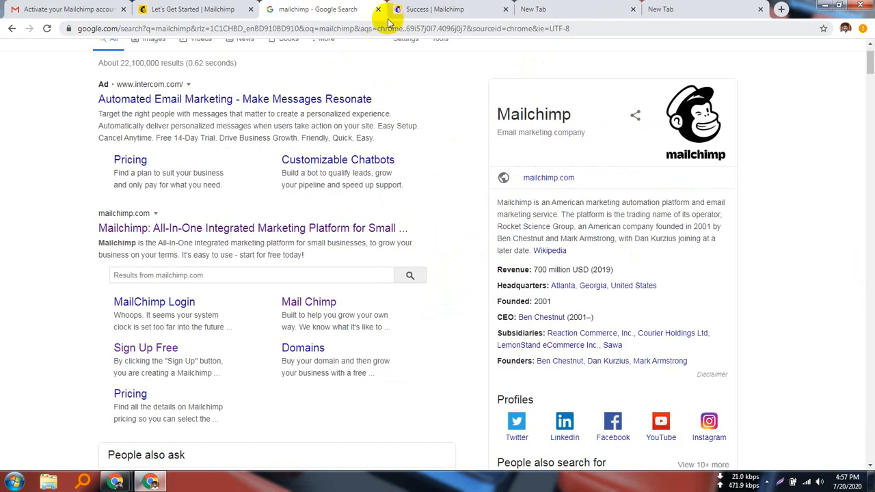
click(378, 10)
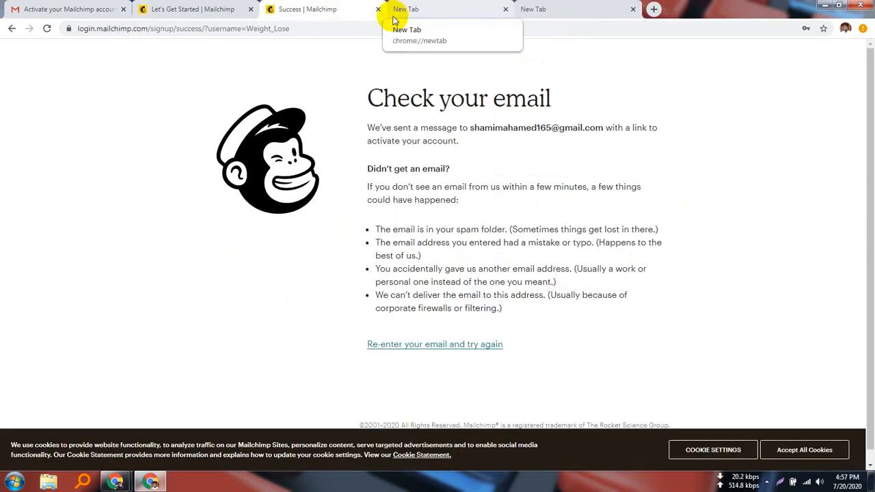
click(391, 9)
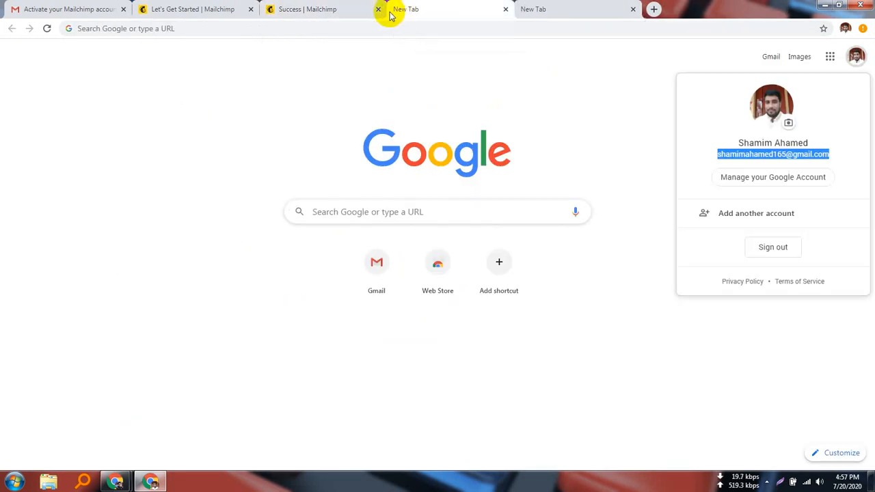
click(378, 9)
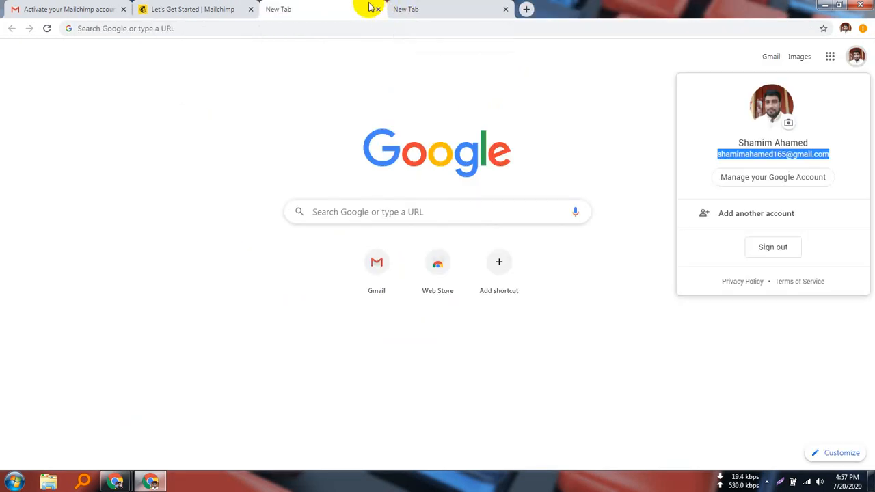
- Search Google for "Weight Lose Diet Product in Germany"
click(316, 24)
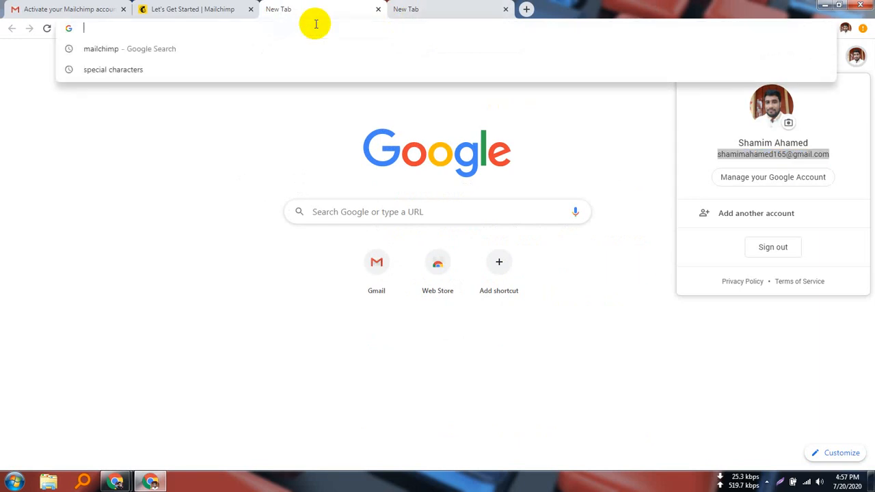
text(Weight)
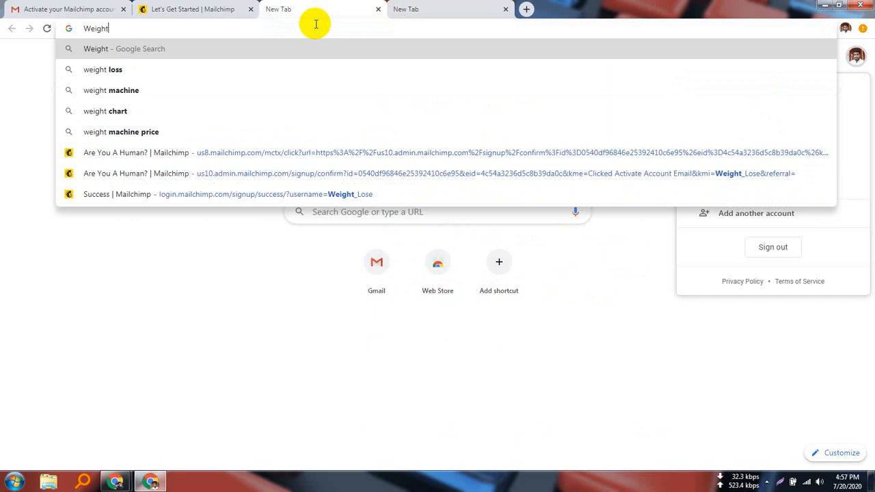
text( Lose)
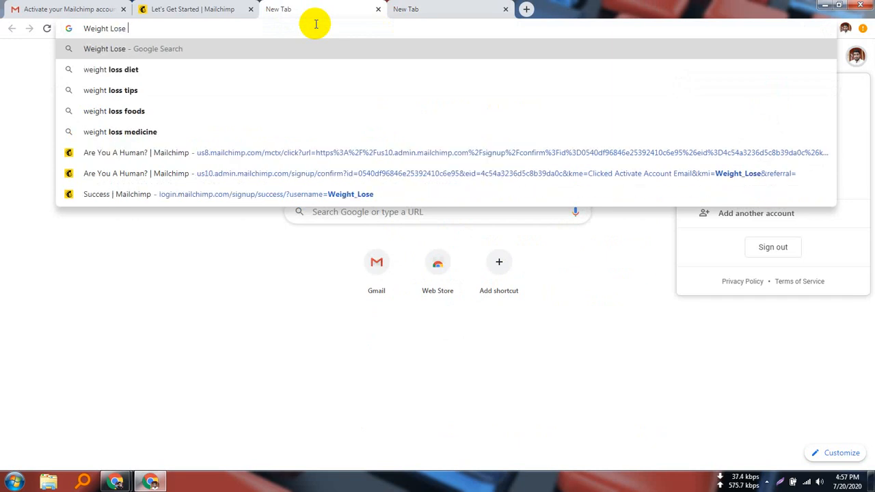
text( Die)
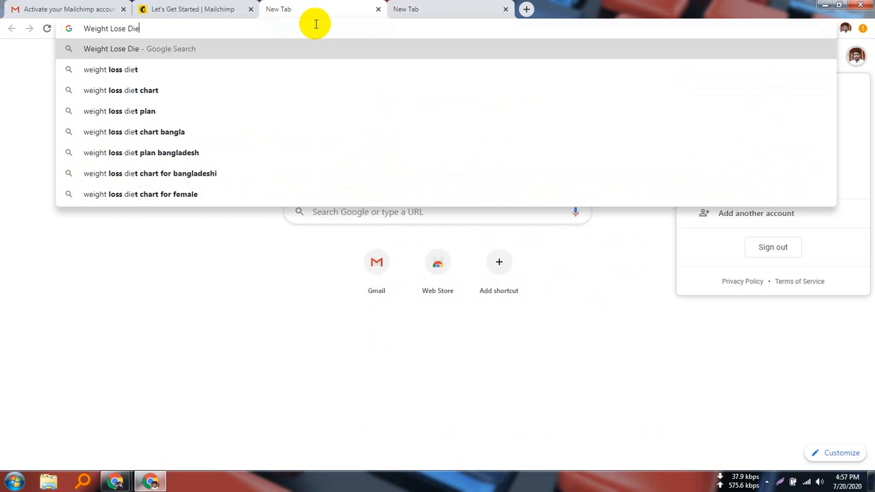
text(t P)
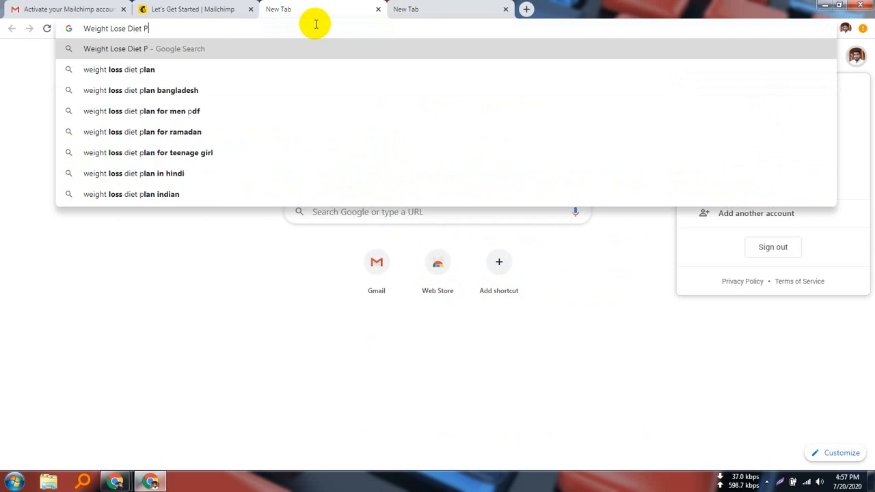
text(roduc)
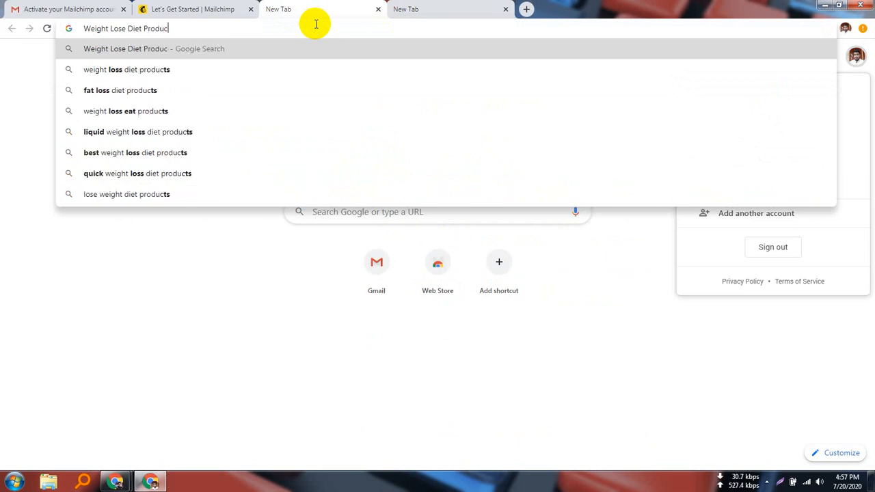
text(t)
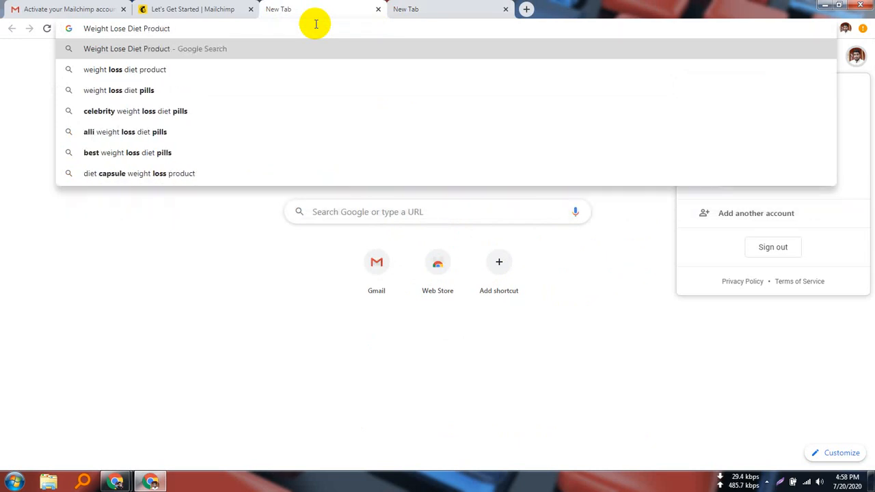
text( in Ge)
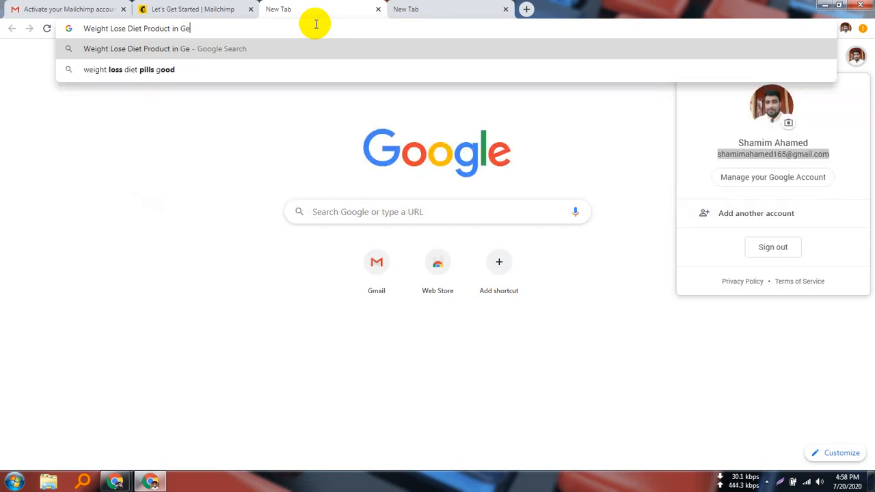
text(rmany)
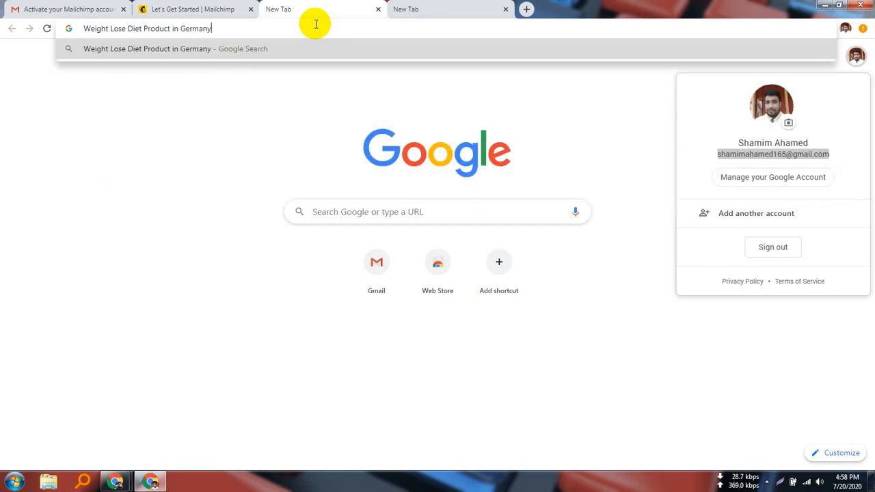
key(Return)
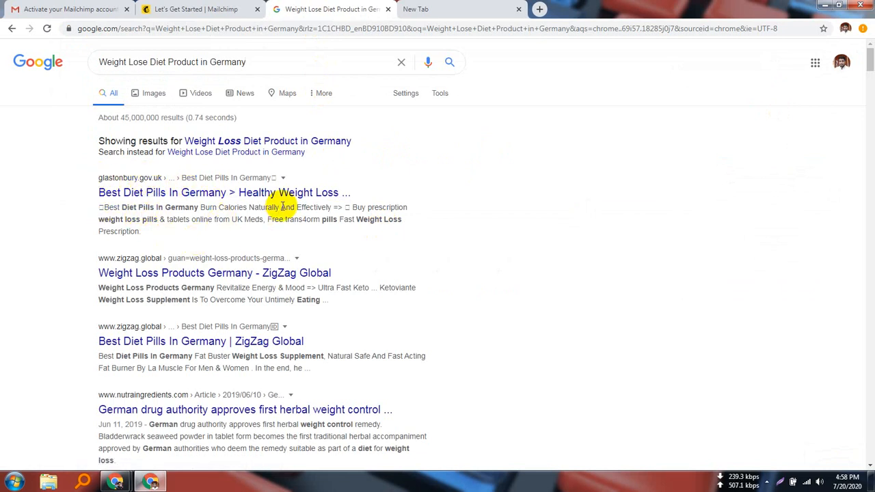
- Open the "Weight Loss Products Germany - ZigZag Global" and "German drug authority approves first herbal weight control" search results in separate new tabs
scroll(311, 217, down, 1)
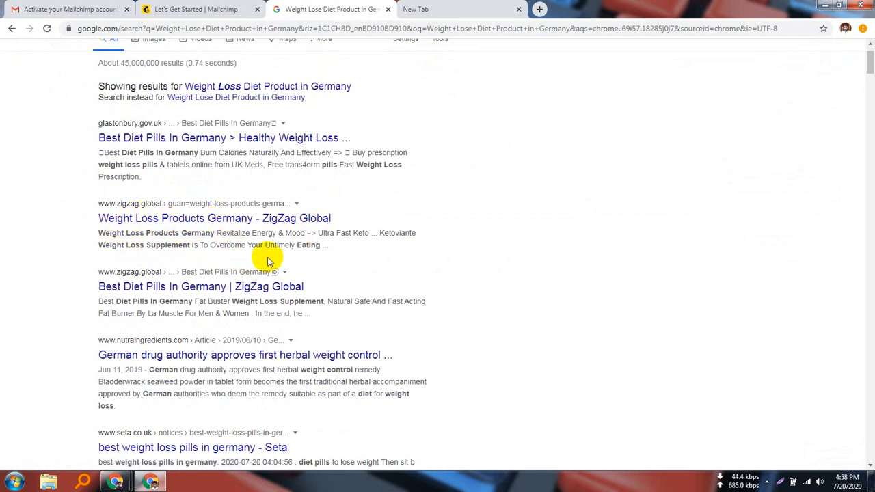
right_click(230, 220)
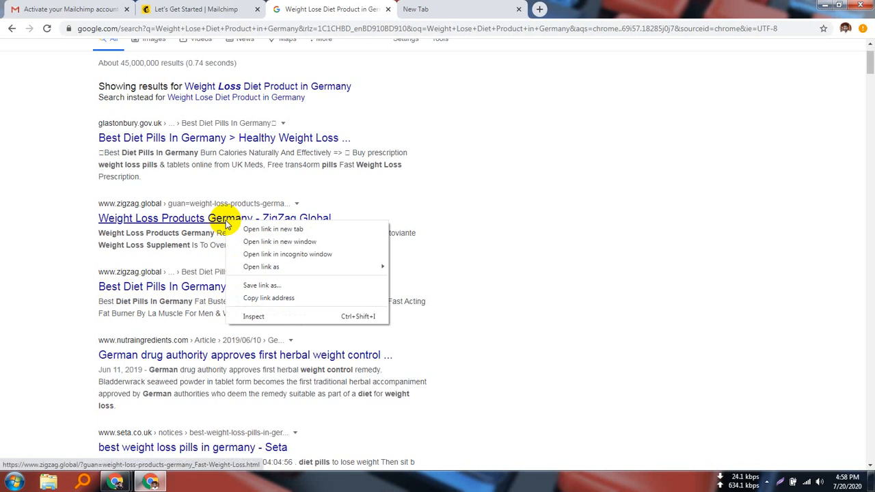
click(256, 231)
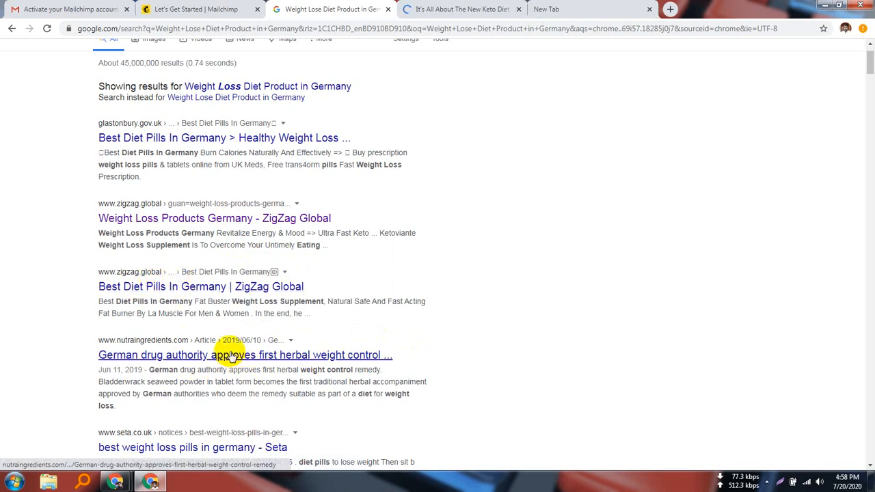
right_click(230, 355)
click(259, 361)
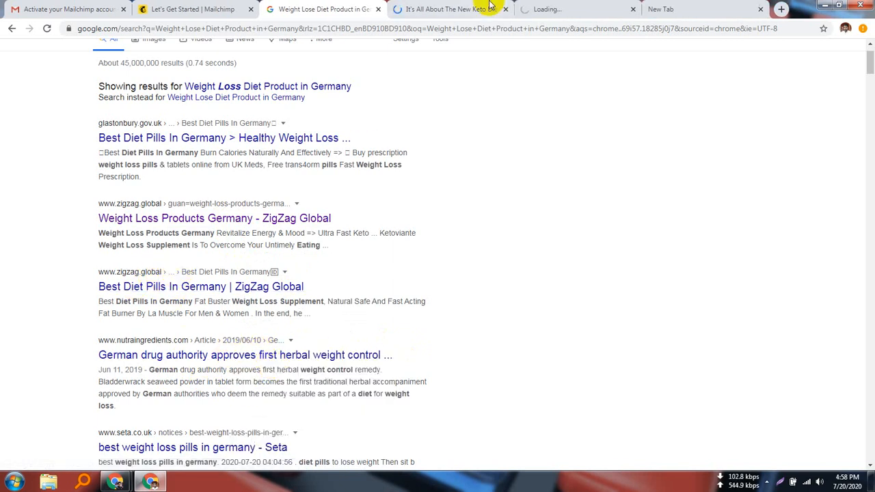
- Examine the keto diet pill page and the nutraingredients.com article on the herbal weight control remedy as example business websites
click(441, 8)
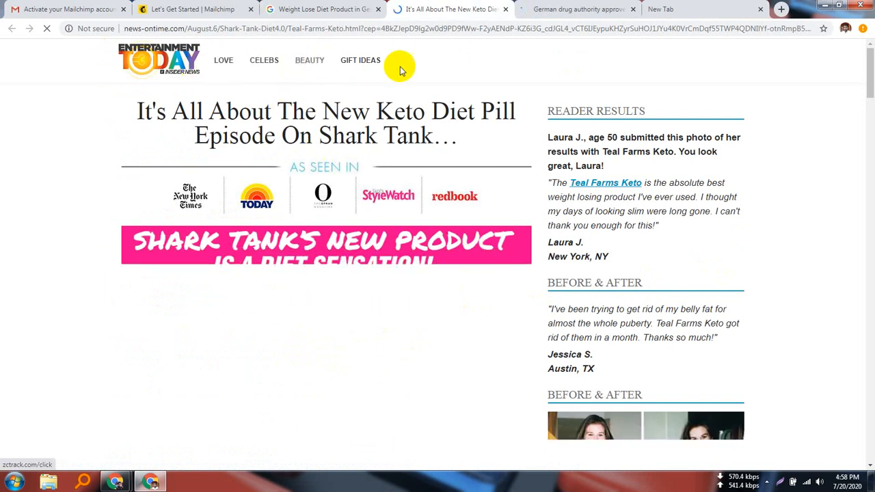
scroll(630, 362, down, 3)
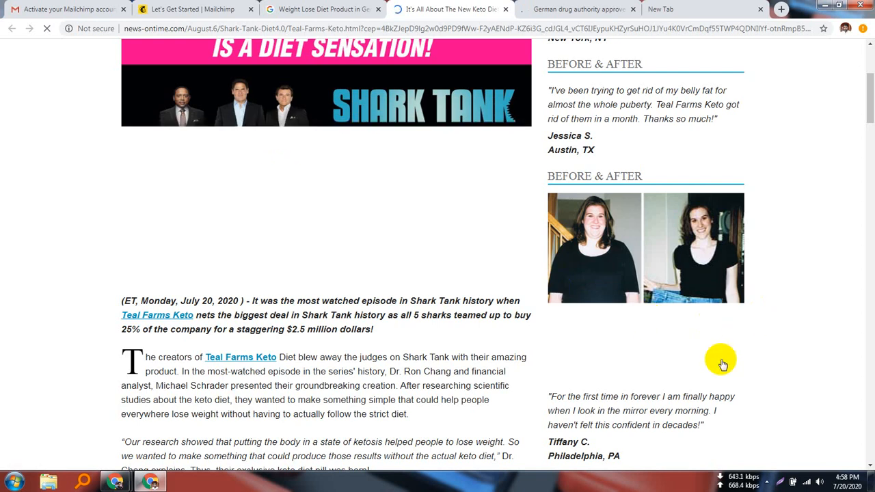
scroll(576, 337, down, 4)
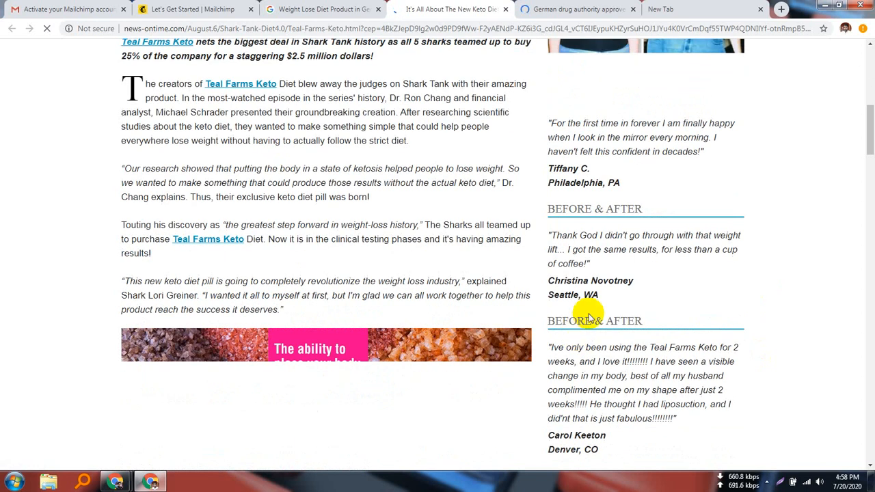
scroll(235, 171, up, 2)
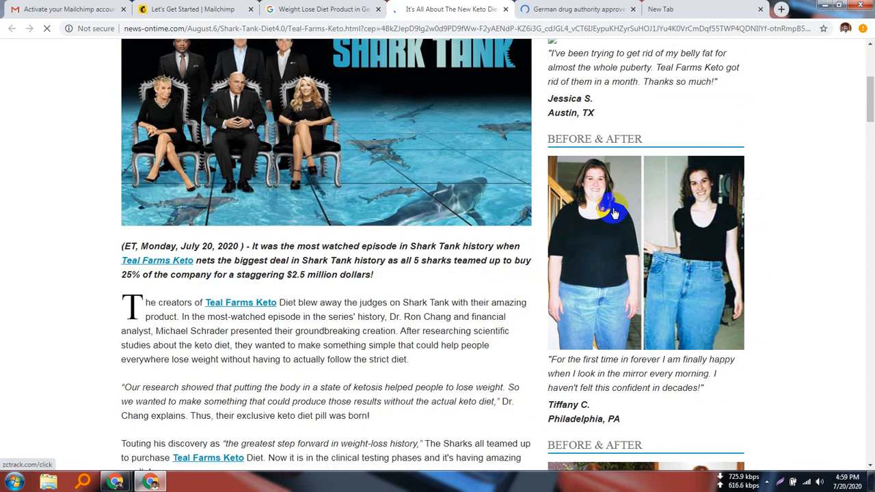
scroll(446, 231, up, 4)
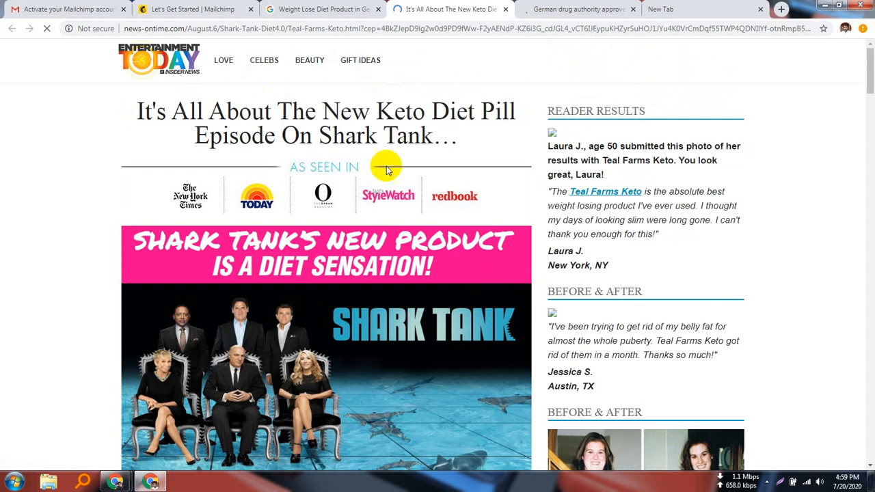
scroll(471, 207, down, 4)
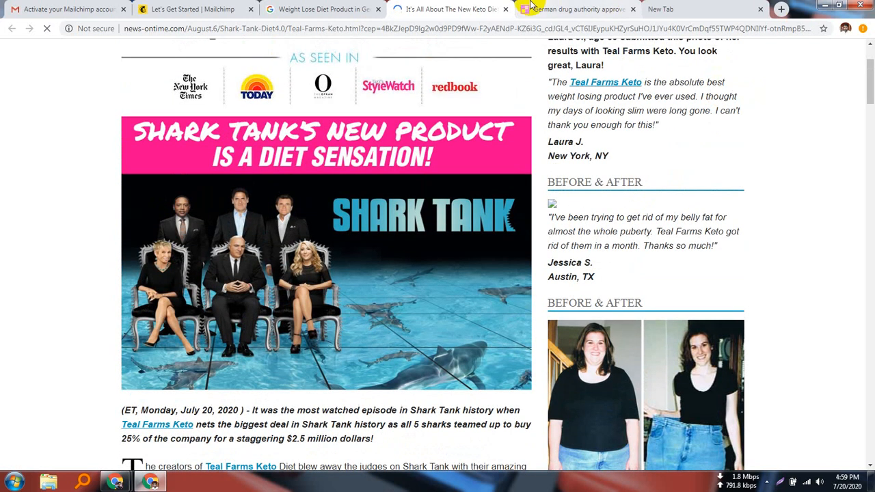
click(602, 9)
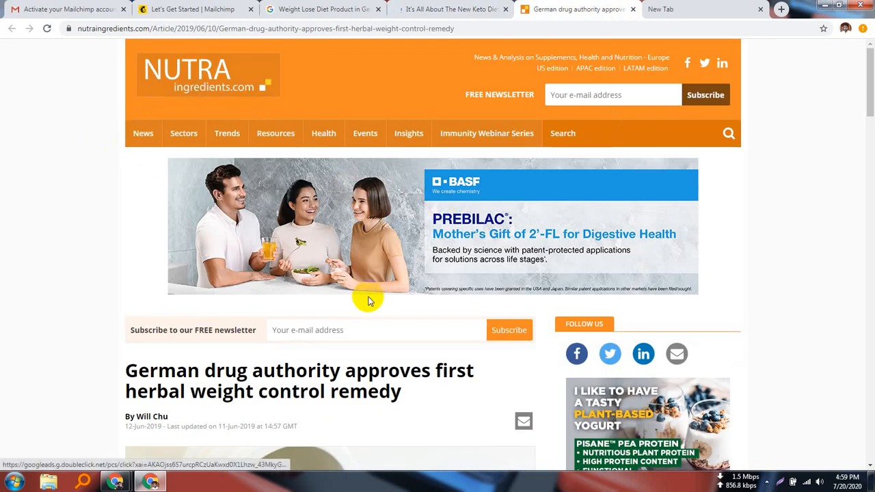
scroll(511, 368, down, 4)
scroll(435, 320, down, 5)
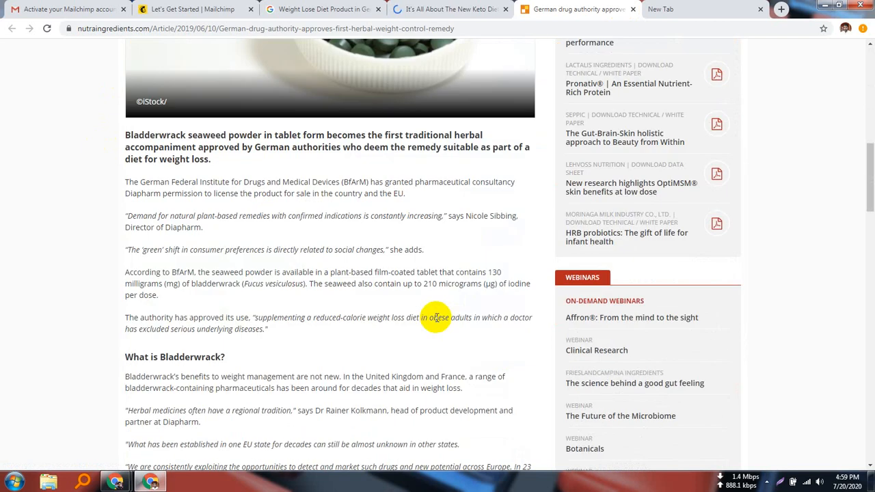
- Skim the rest of the herbal weight control article, including its related news and products, and close its page
scroll(441, 316, down, 4)
scroll(443, 314, up, 3)
scroll(444, 311, down, 8)
scroll(445, 310, up, 6)
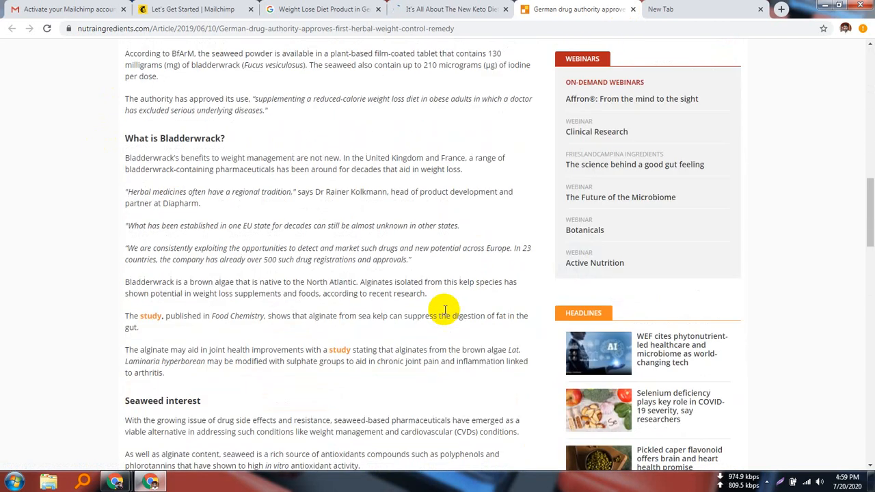
scroll(445, 309, down, 10)
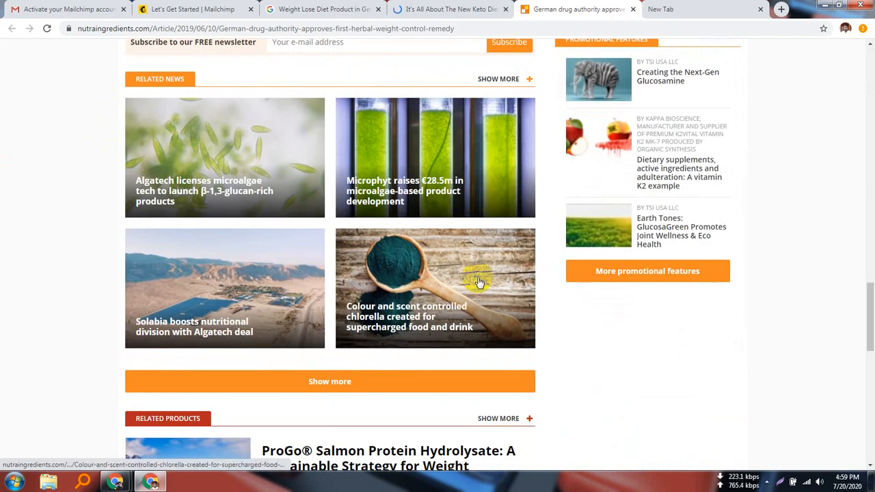
scroll(512, 371, down, 5)
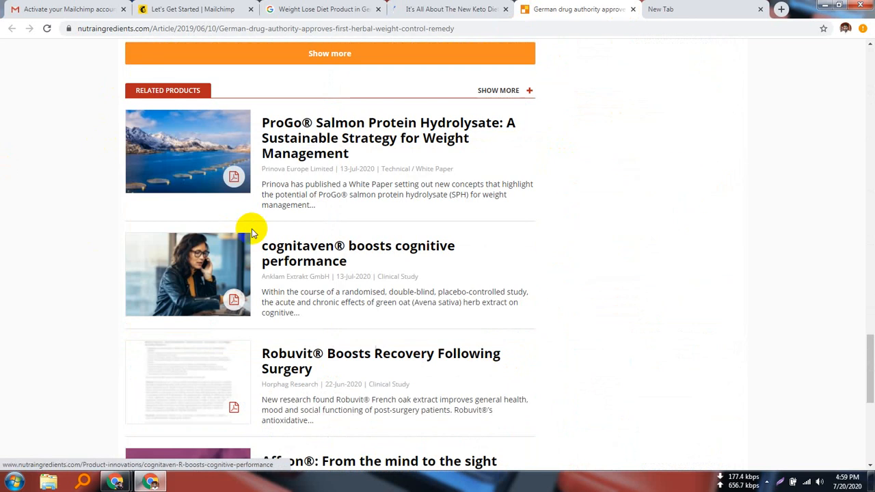
scroll(251, 233, up, 20)
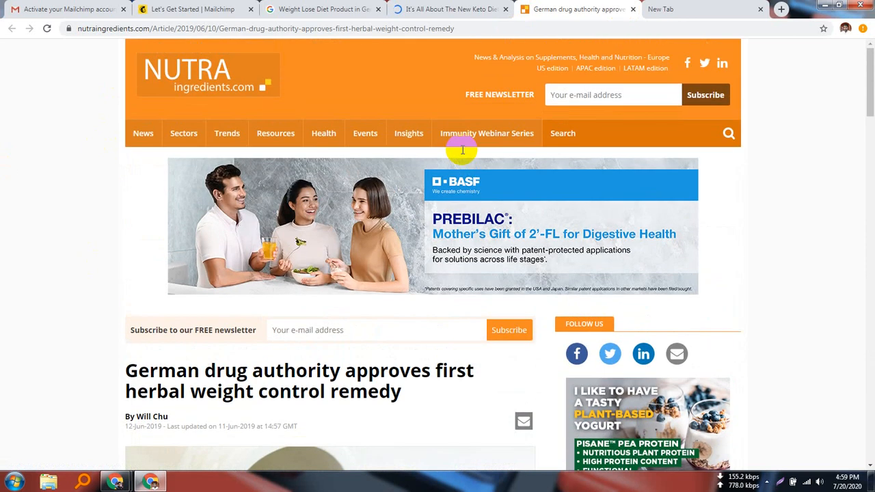
click(634, 13)
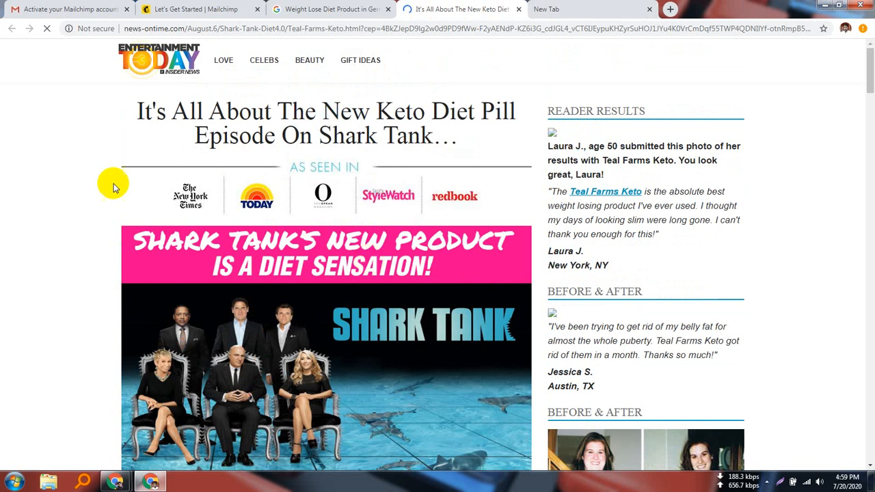
- Copy the product name "Teal Farms Keto" from the opening paragraph of the keto diet pill article
click(323, 8)
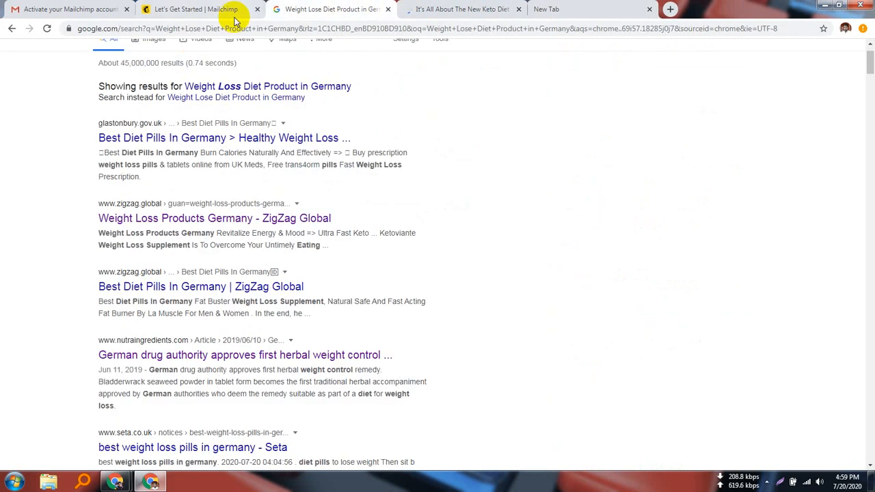
click(217, 9)
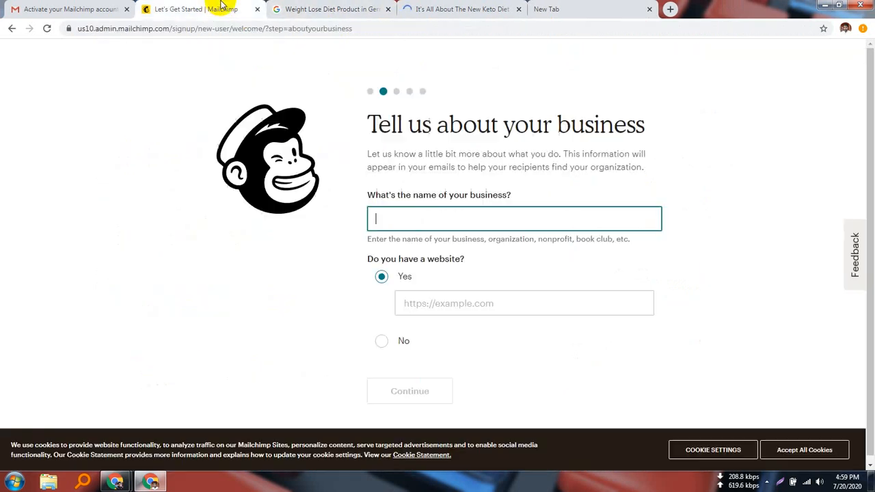
click(452, 8)
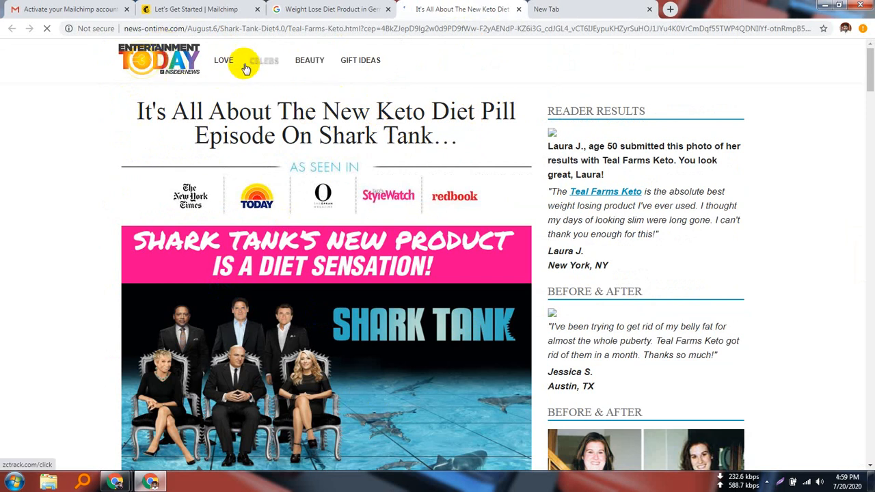
scroll(458, 140, down, 7)
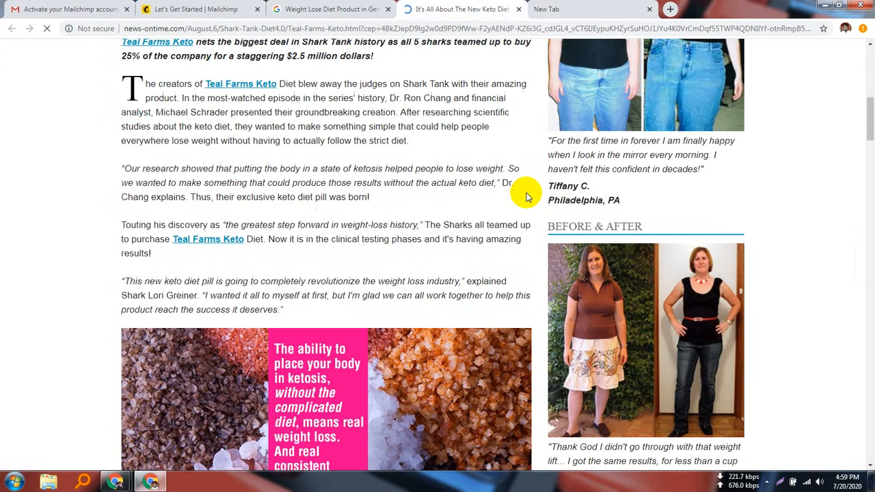
scroll(524, 195, up, 4)
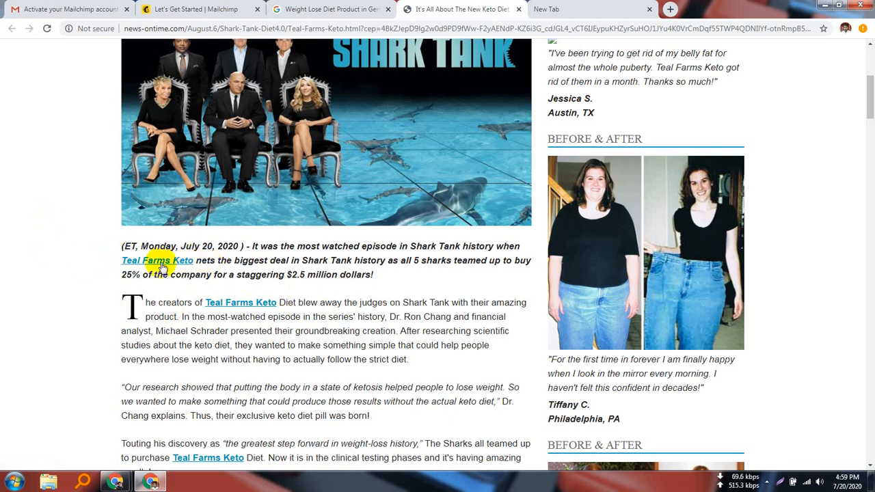
drag(119, 259, 193, 268)
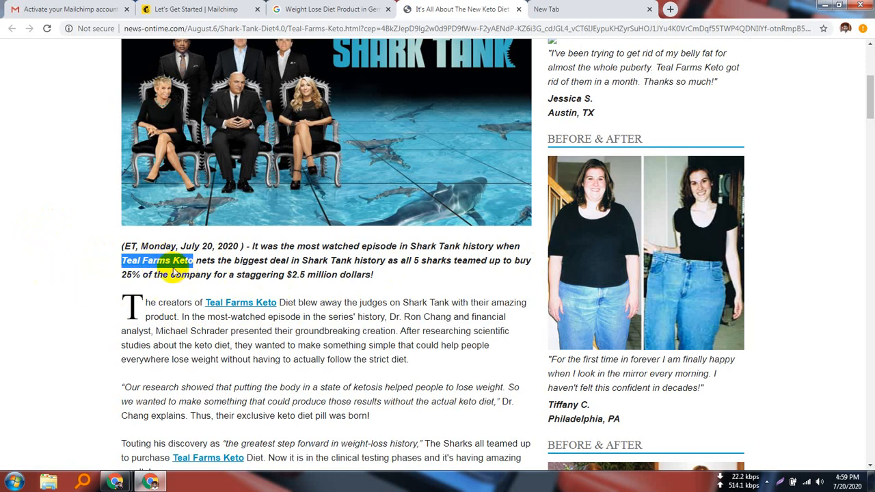
scroll(233, 350, down, 4)
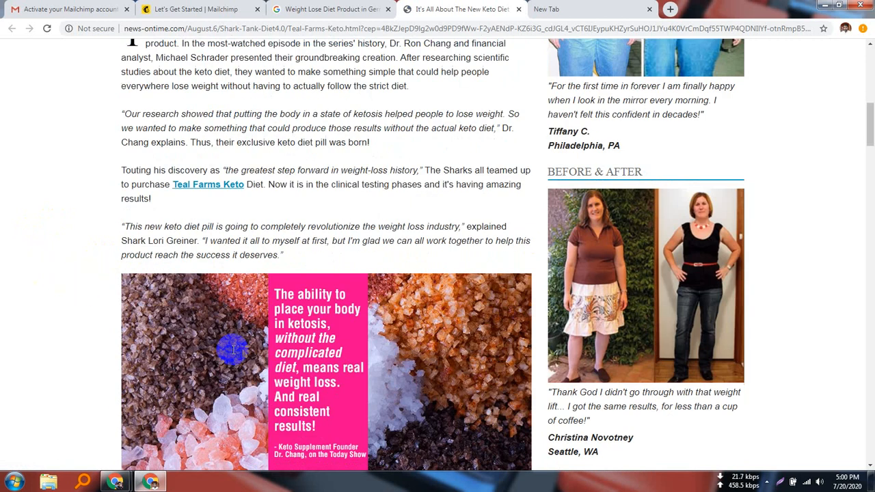
scroll(233, 353, up, 3)
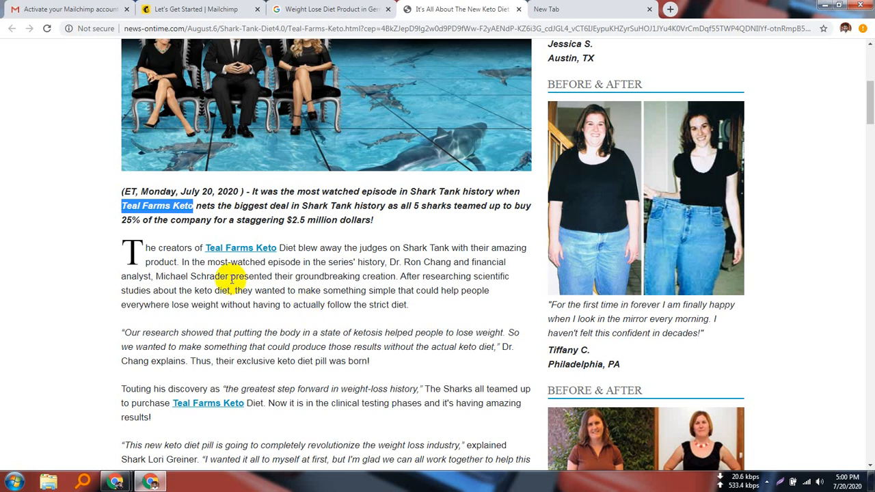
right_click(163, 205)
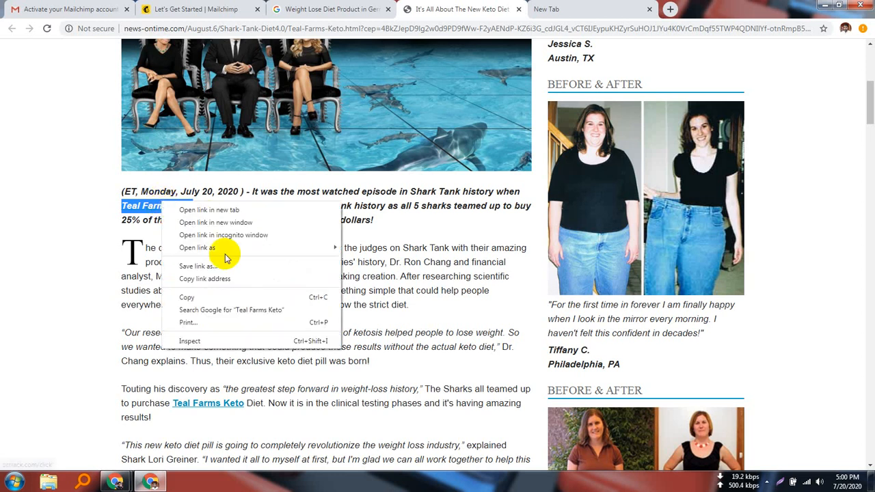
click(188, 296)
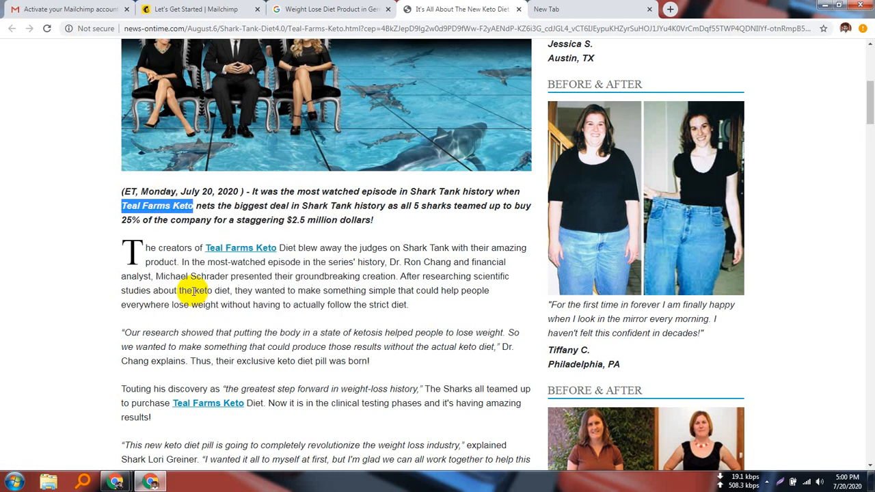
- Enter "Teal Farms Keto Diet" as the business name in the Mailchimp setup form
click(331, 9)
click(198, 8)
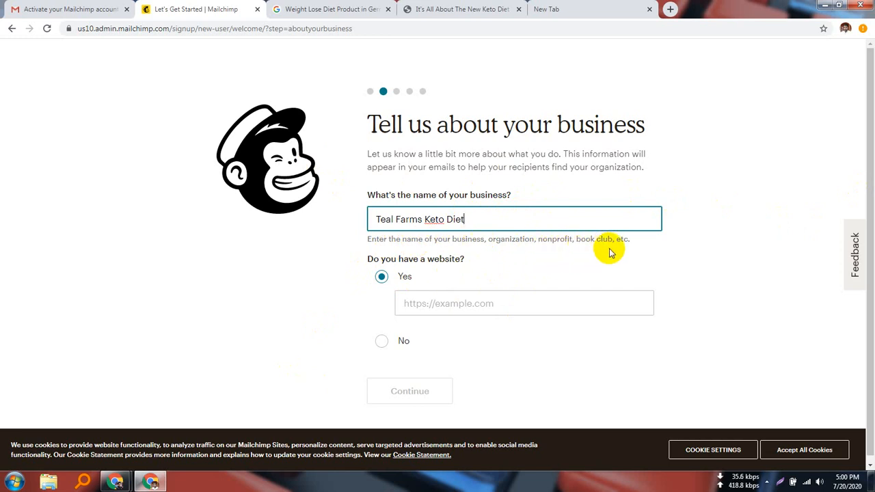
click(345, 240)
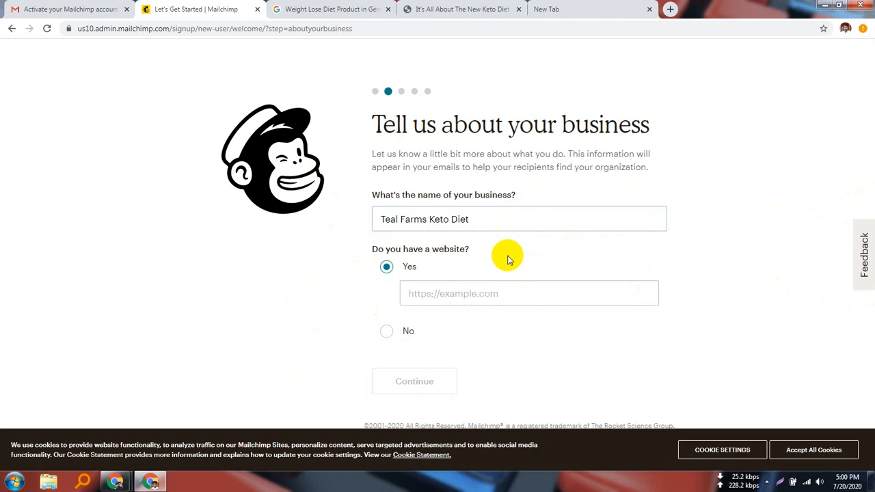
- Set the website question to No and continue to the address page of the account setup
click(463, 295)
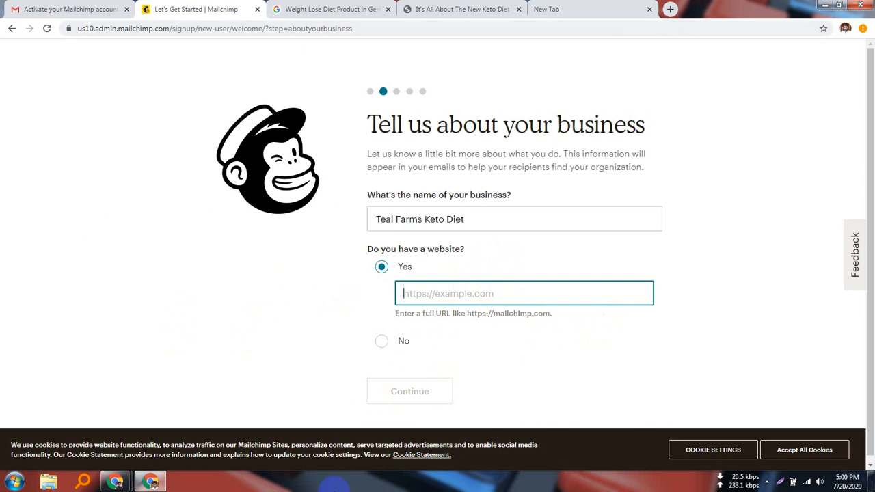
click(385, 346)
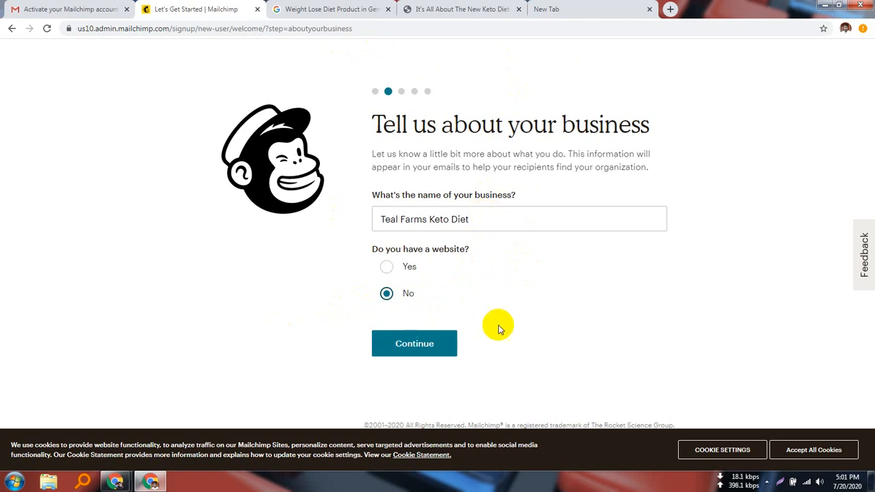
click(437, 352)
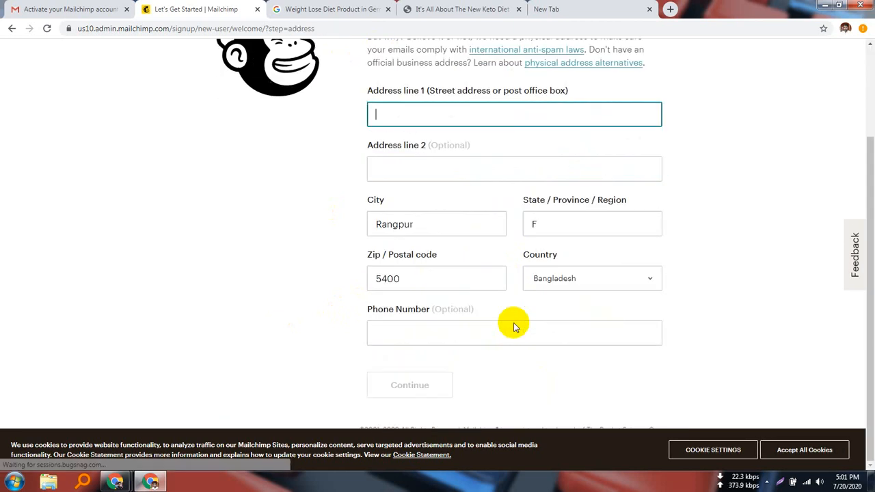
- Open the international anti-spam laws link from the address page in a new tab and switch to it
scroll(514, 327, up, 2)
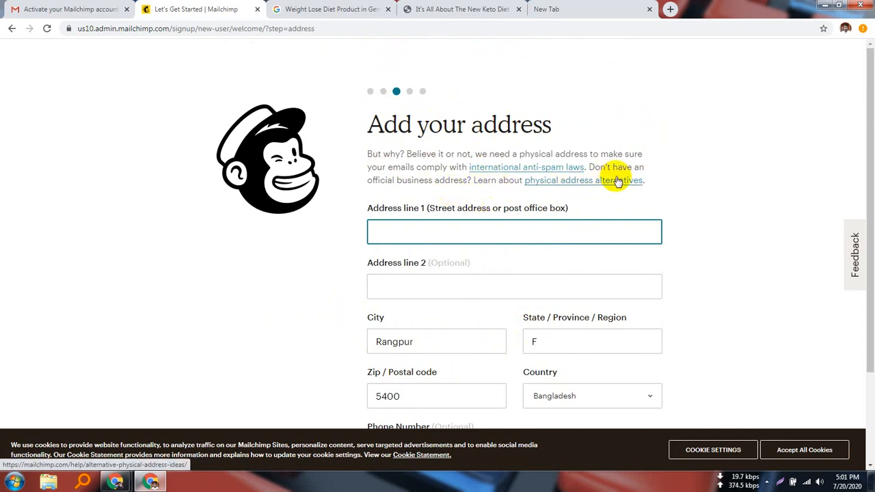
right_click(518, 169)
click(540, 172)
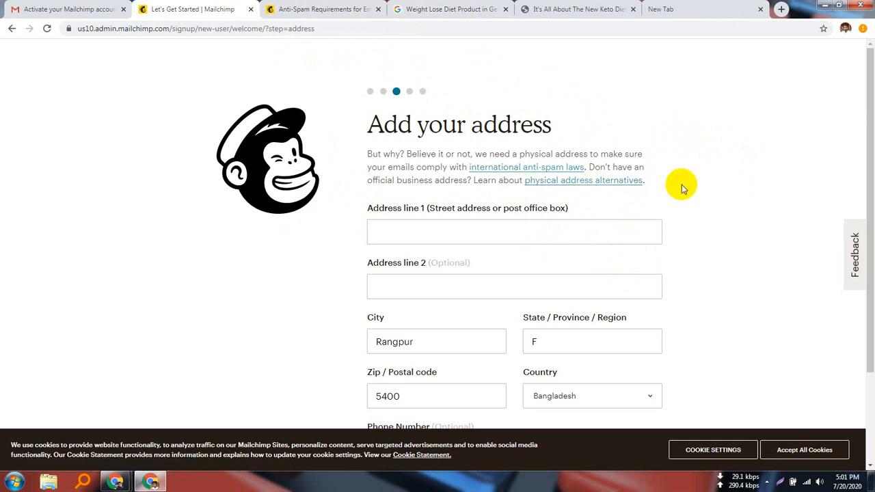
click(287, 8)
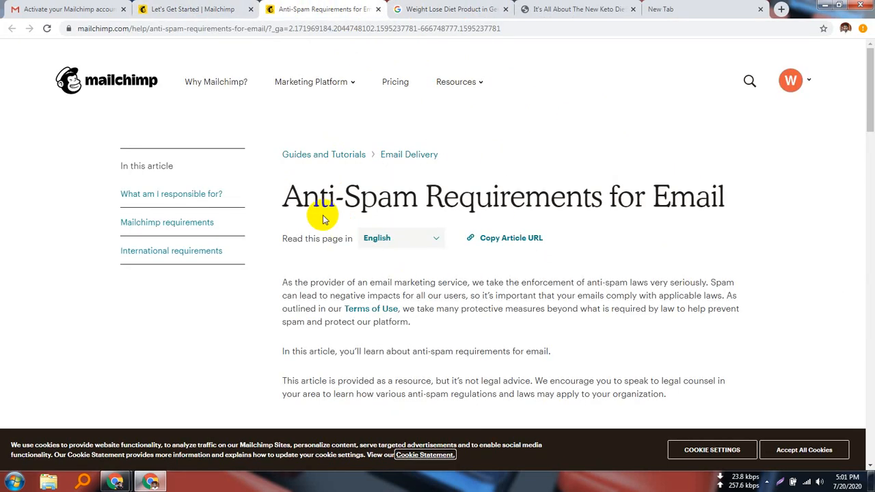
- Read through Mailchimp's Anti-Spam Requirements for Email article and compare it with the address form's explanation
scroll(656, 254, down, 5)
scroll(637, 266, up, 3)
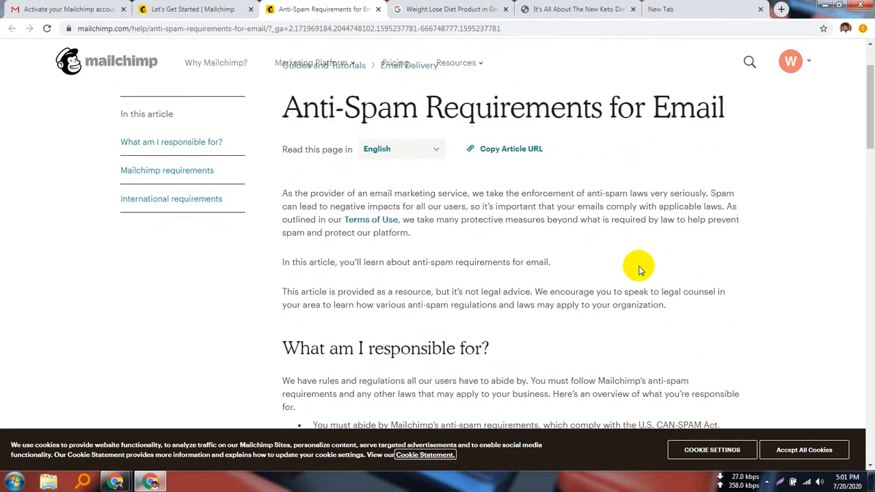
scroll(417, 342, down, 3)
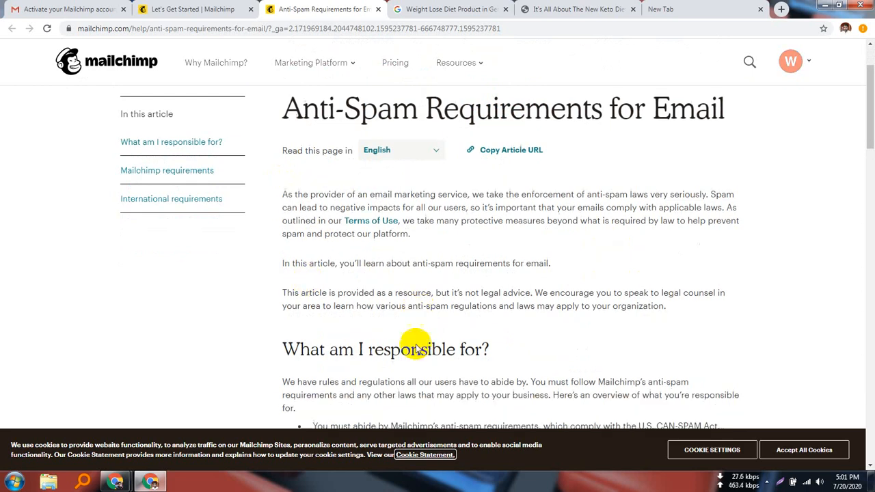
scroll(424, 340, down, 12)
scroll(434, 346, up, 9)
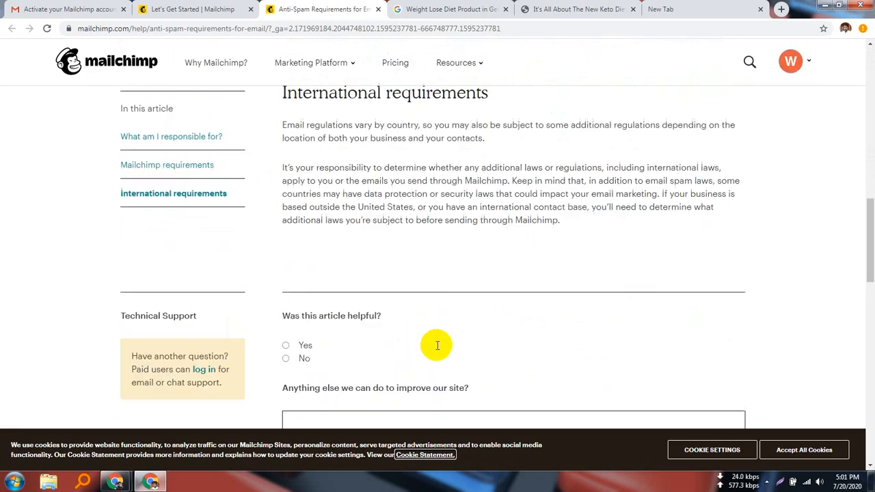
scroll(490, 357, up, 6)
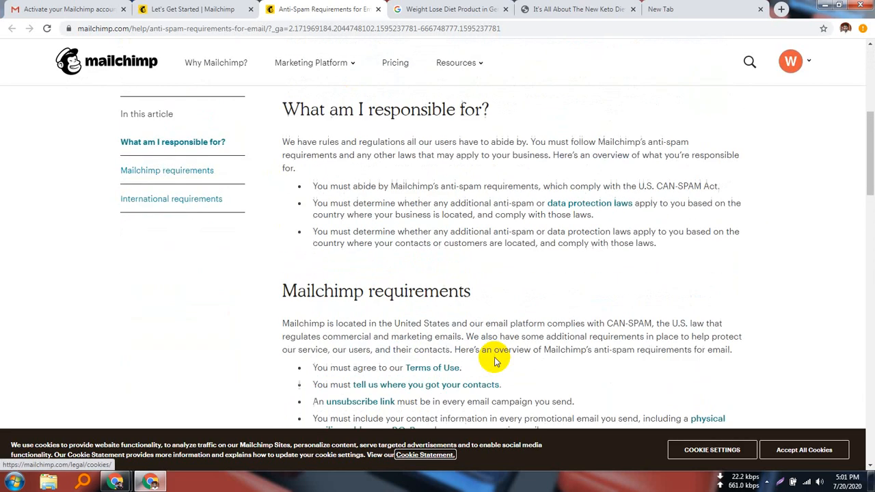
click(179, 7)
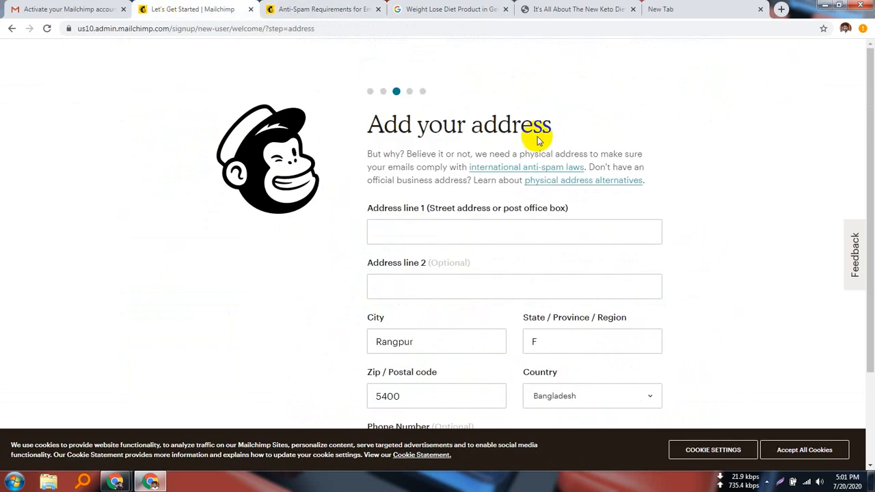
click(322, 10)
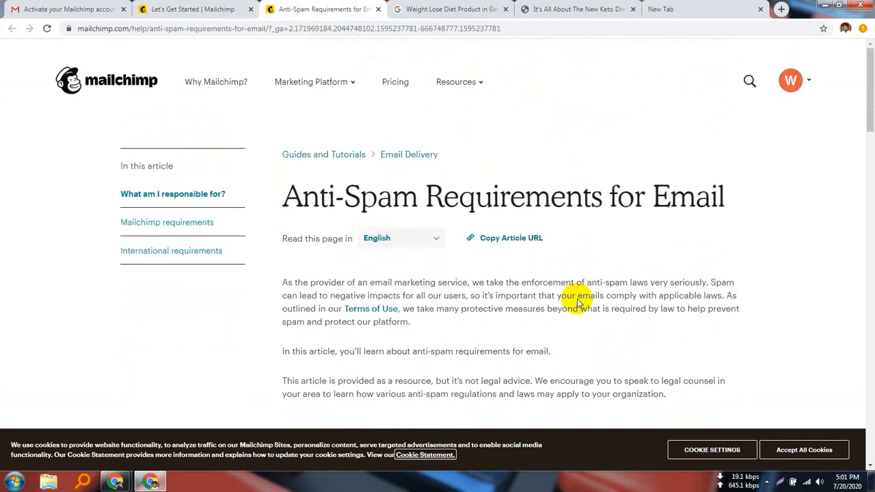
click(164, 7)
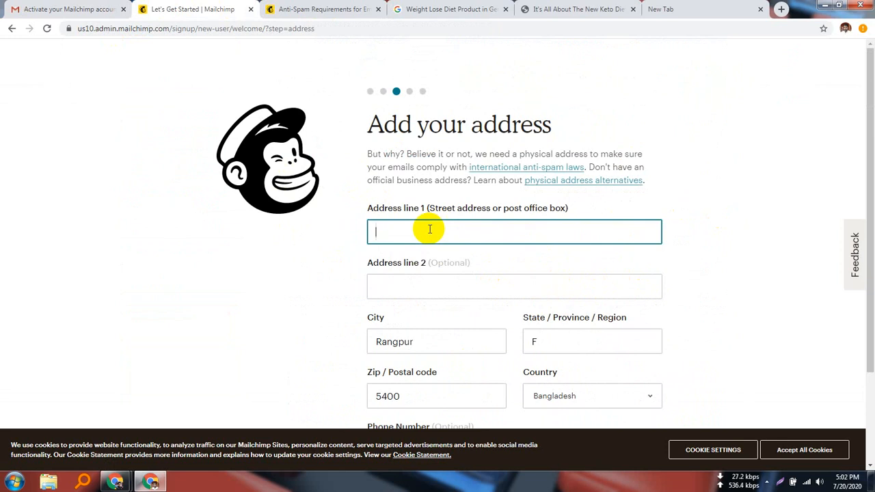
- Examine the Teal Farms Keto article down to its trial offer and reader comments for usable business details
click(554, 9)
scroll(351, 352, down, 5)
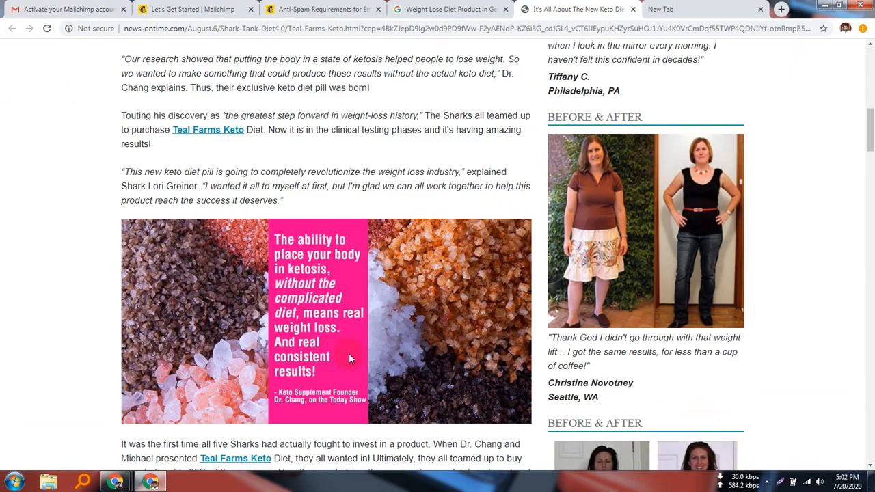
scroll(348, 354, down, 20)
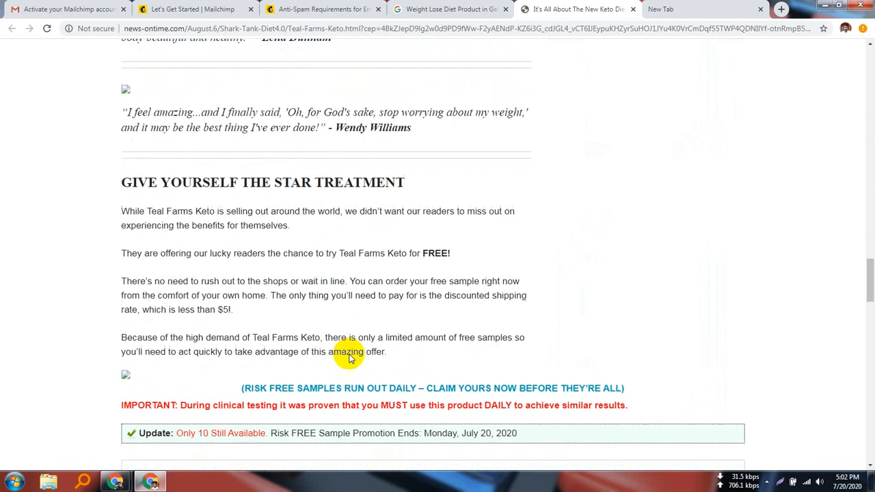
scroll(349, 354, down, 14)
scroll(347, 353, up, 10)
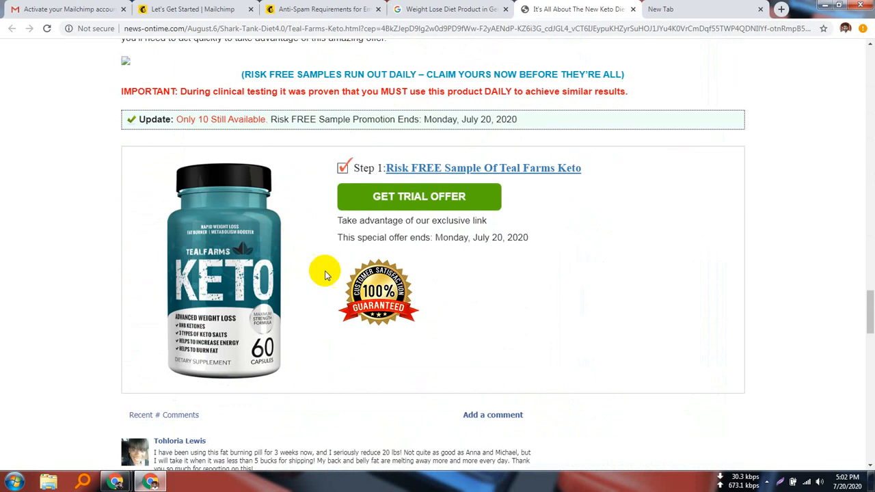
click(349, 208)
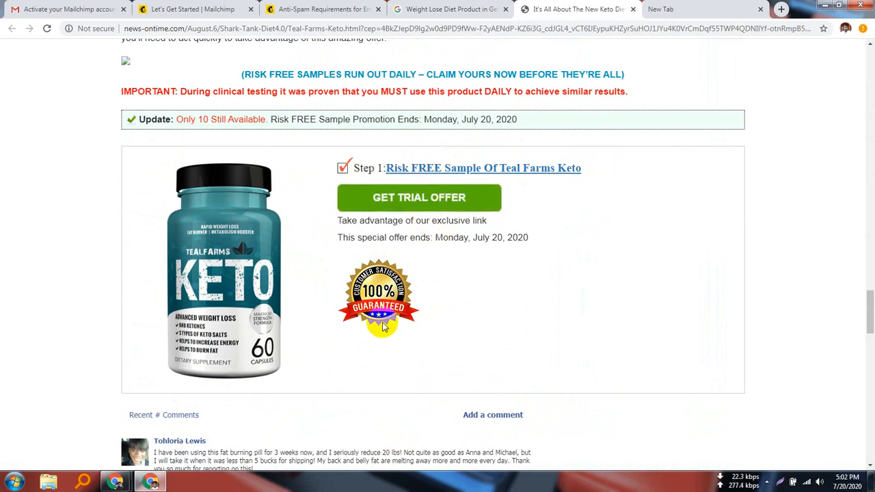
scroll(571, 325, down, 2)
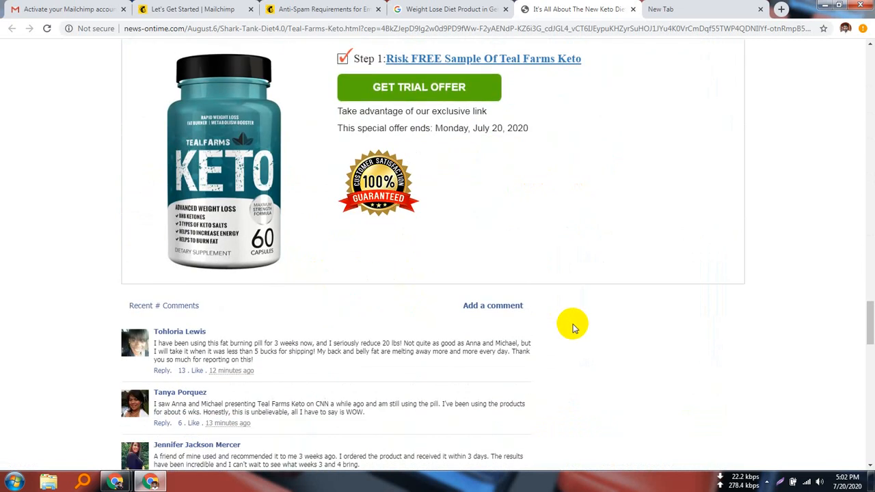
- Skim the remaining reader comments of the Teal Farms Keto article down to its footer and return to the opening section
scroll(483, 395, down, 8)
scroll(484, 395, down, 9)
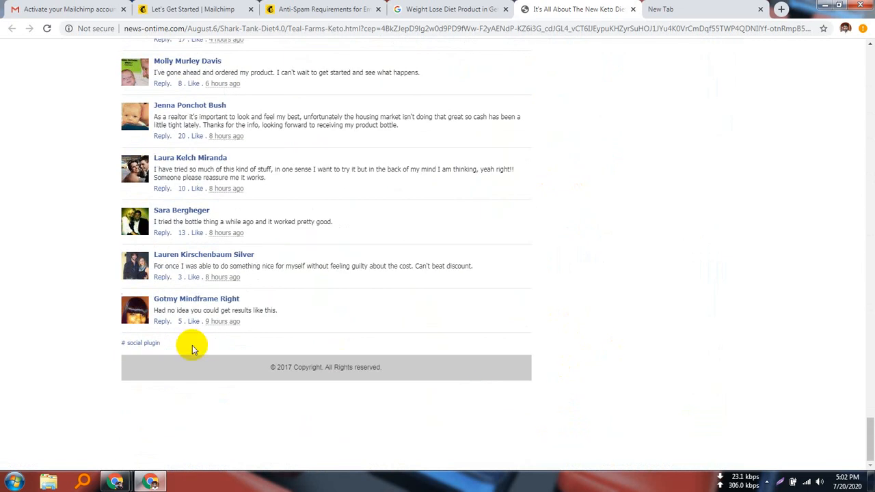
scroll(384, 358, up, 2)
scroll(384, 358, up, 15)
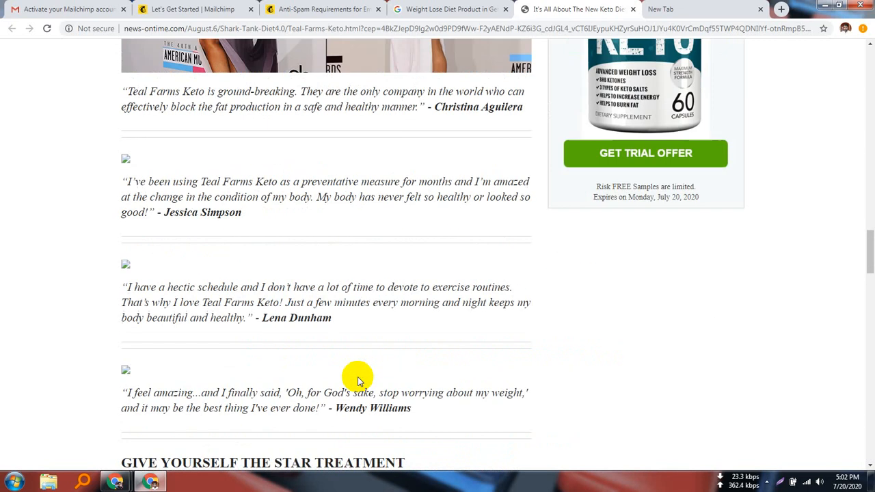
scroll(358, 376, up, 12)
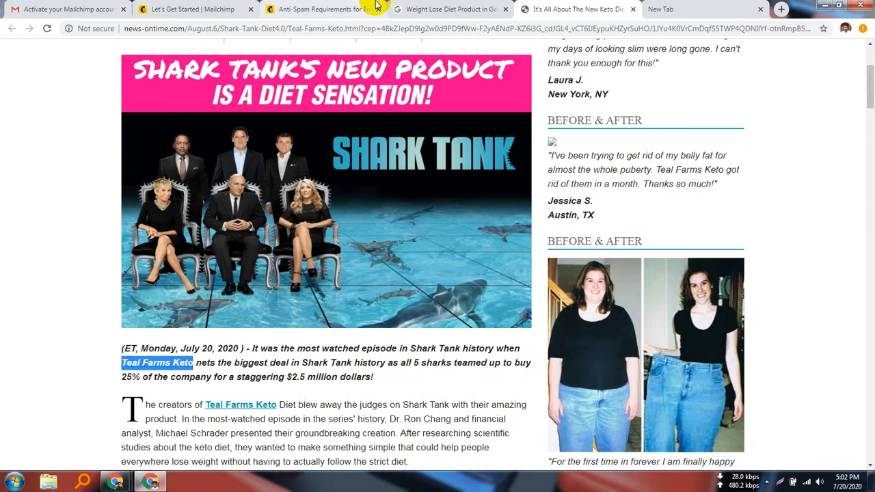
- Close the Anti-Spam Requirements article and return to the address page of the Mailchimp account setup
click(369, 7)
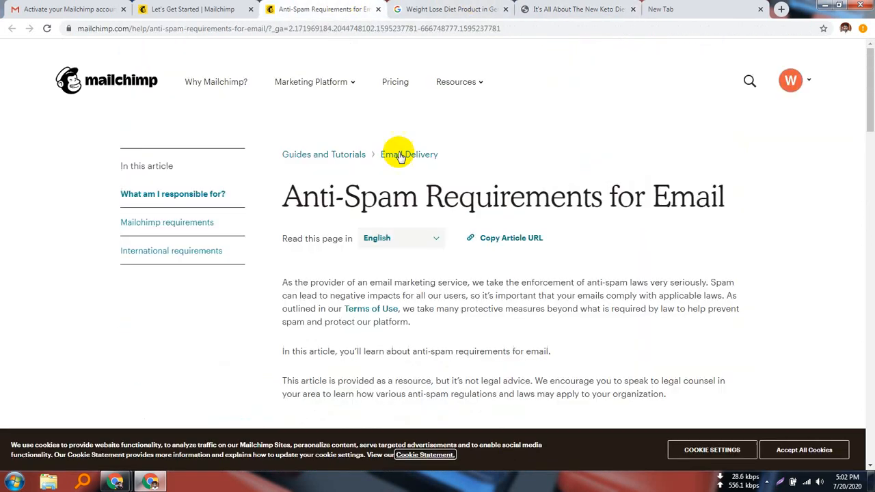
click(175, 6)
click(378, 9)
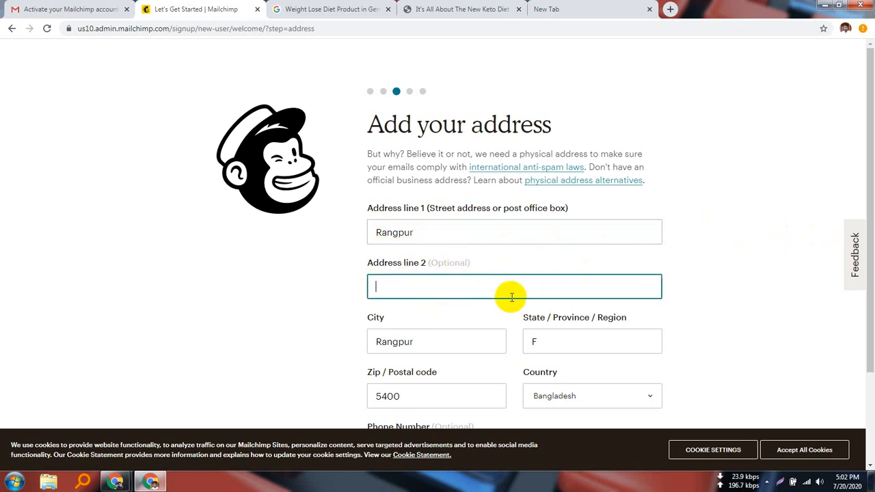
- Replace the state or province in the address form, leave the optional phone number empty and continue to the contacts page
scroll(510, 295, down, 2)
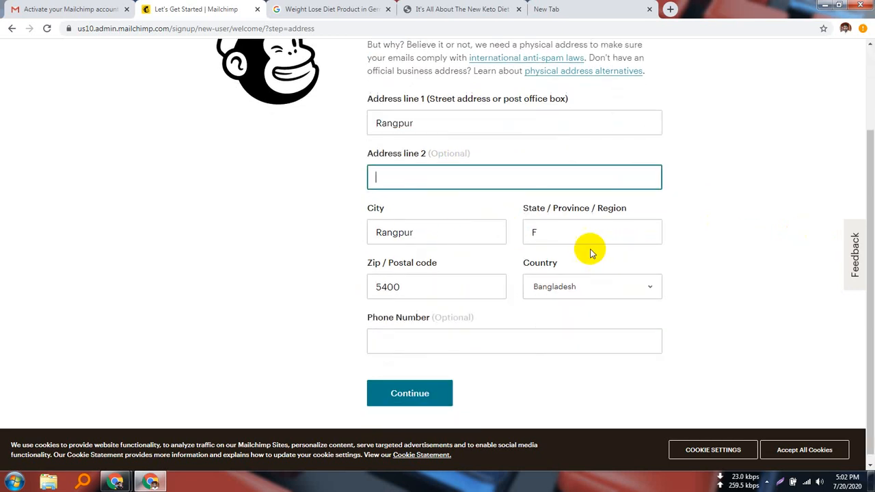
click(547, 238)
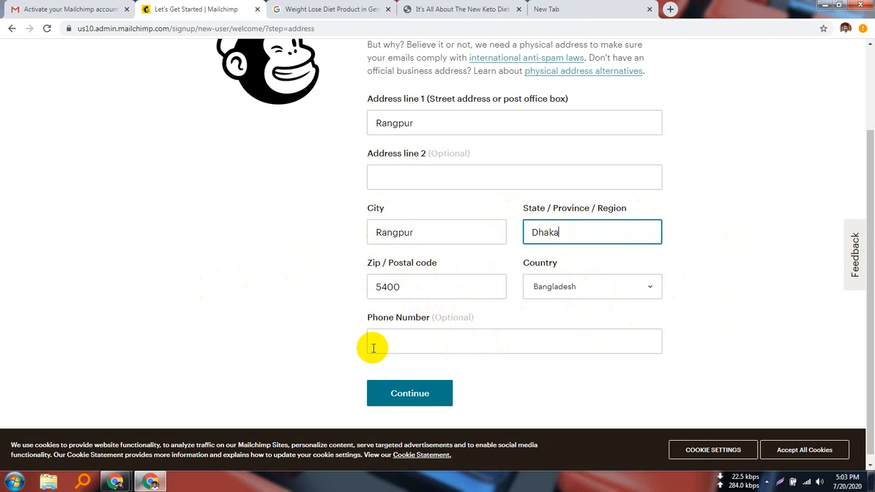
click(408, 346)
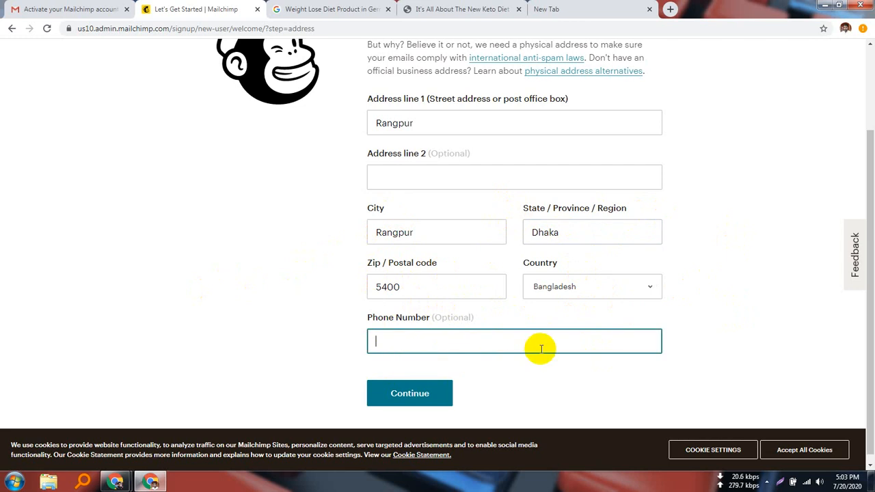
scroll(541, 348, down, 1)
click(403, 385)
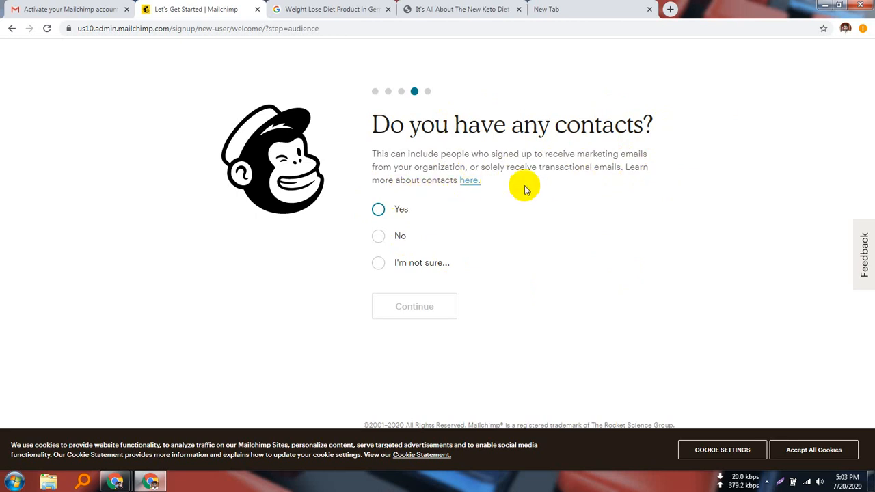
- Try answering Yes to having contacts with More than 50,000 email subscribers, and reset the subscriber size to no selection
click(376, 212)
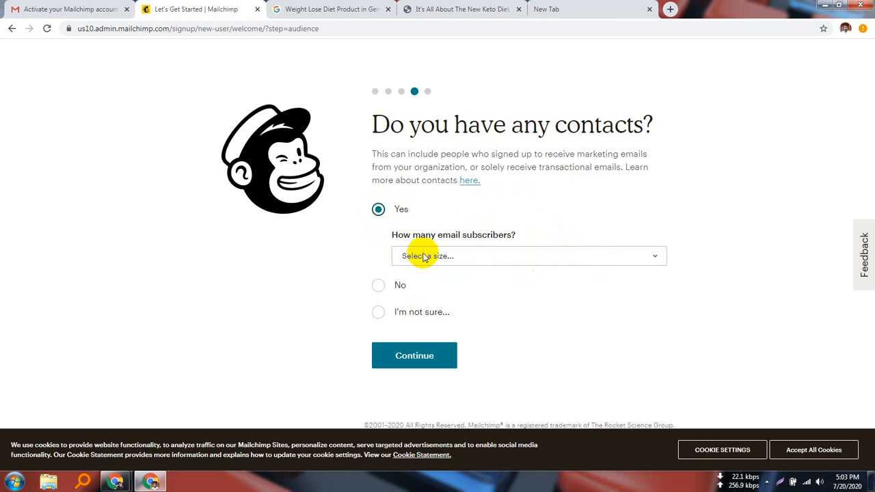
click(625, 254)
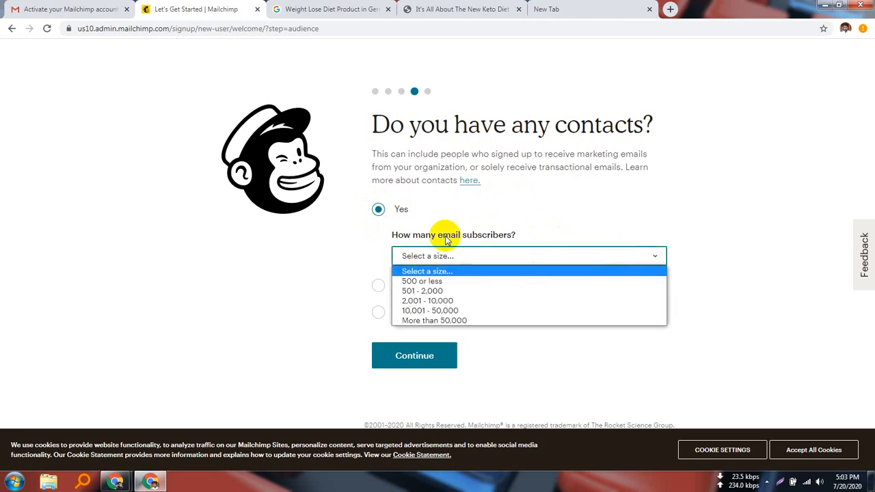
click(459, 321)
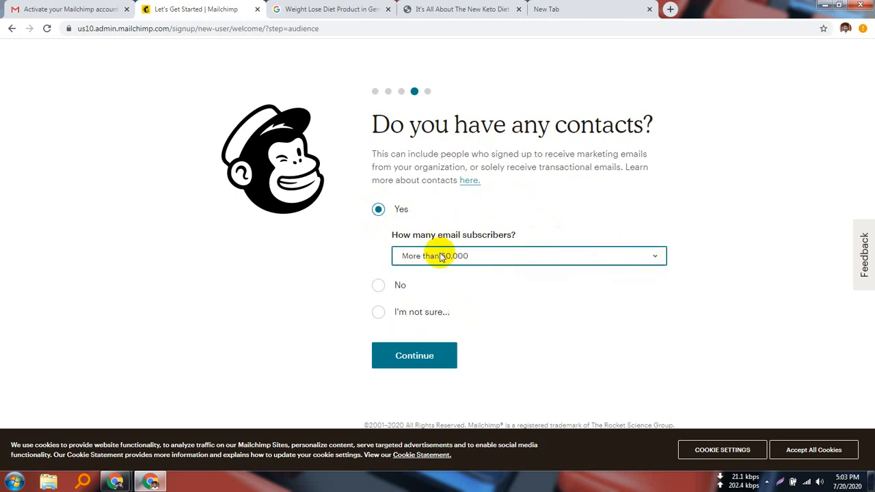
click(380, 213)
click(635, 255)
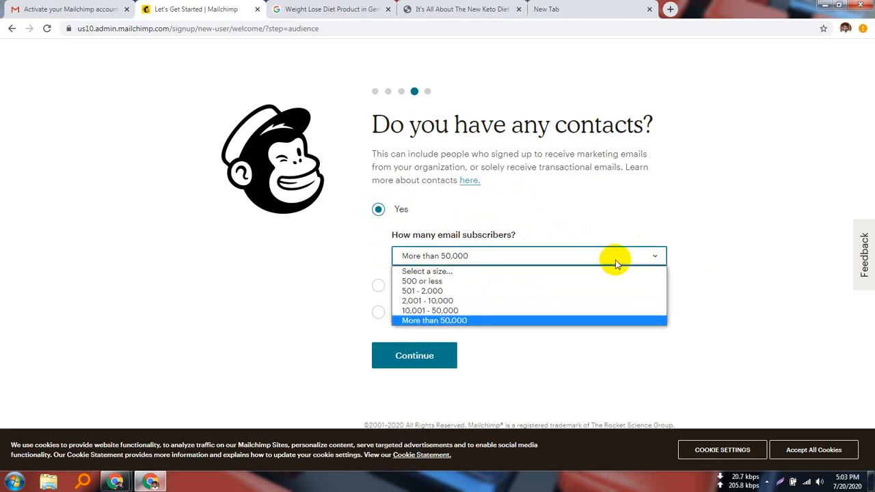
click(451, 269)
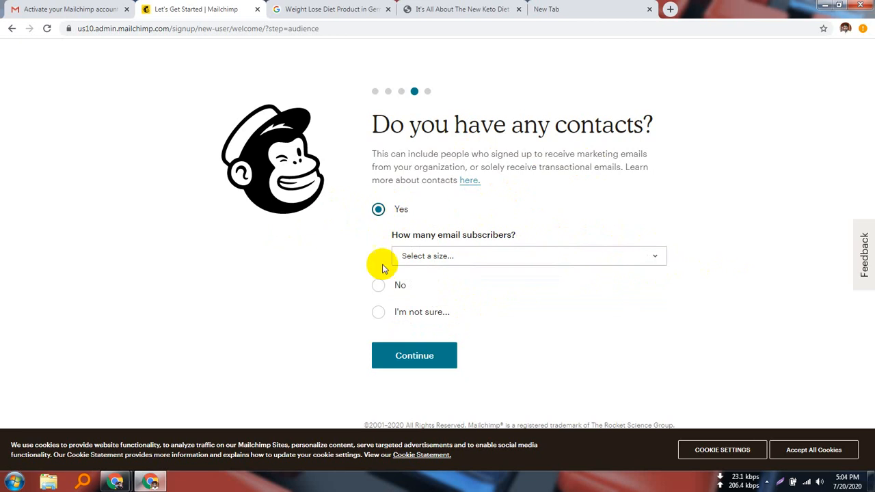
- Try the No and I'm not sure answers to the contacts question, and look through the listed reasons for being unsure
click(378, 285)
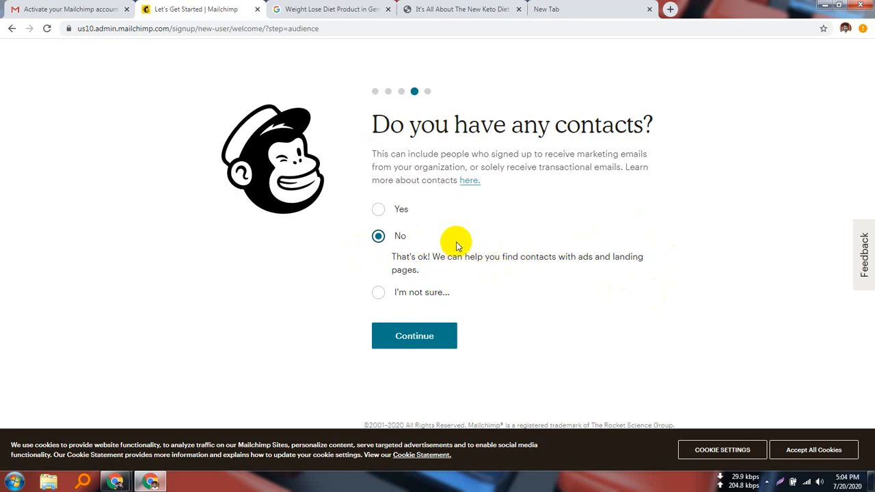
click(379, 294)
click(504, 308)
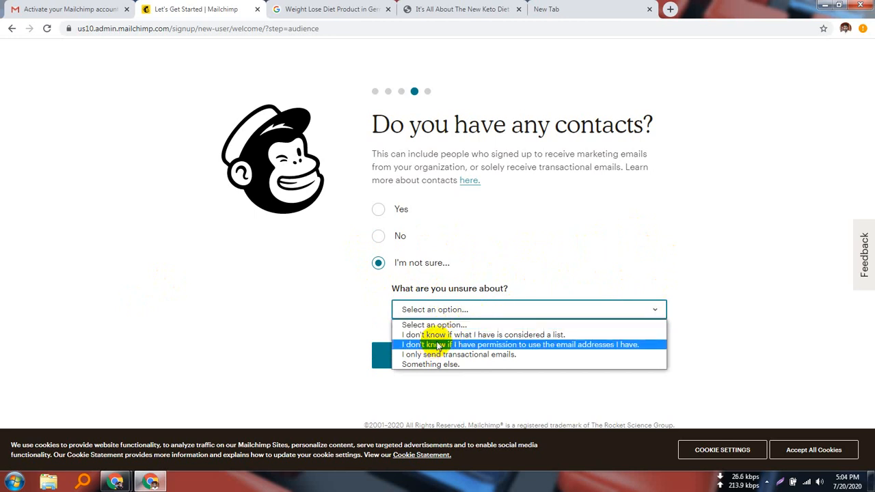
click(289, 293)
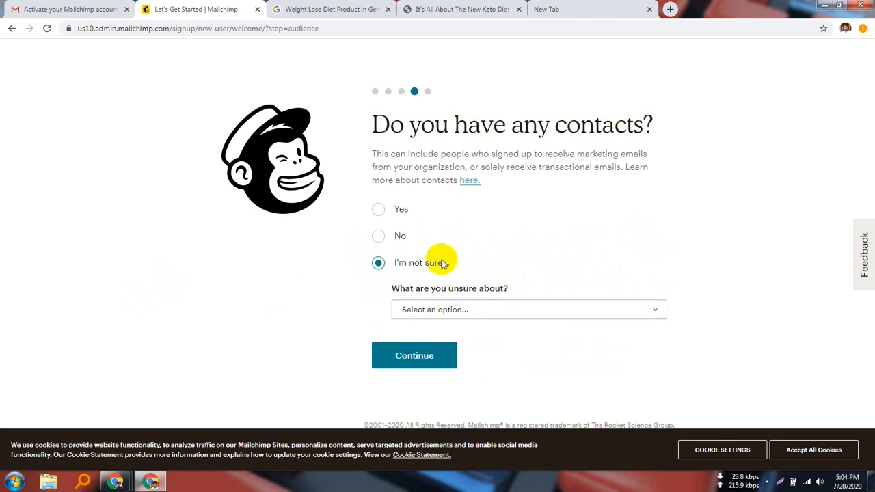
- Answer No to having any contacts and continue to the page about what the business offers
click(378, 235)
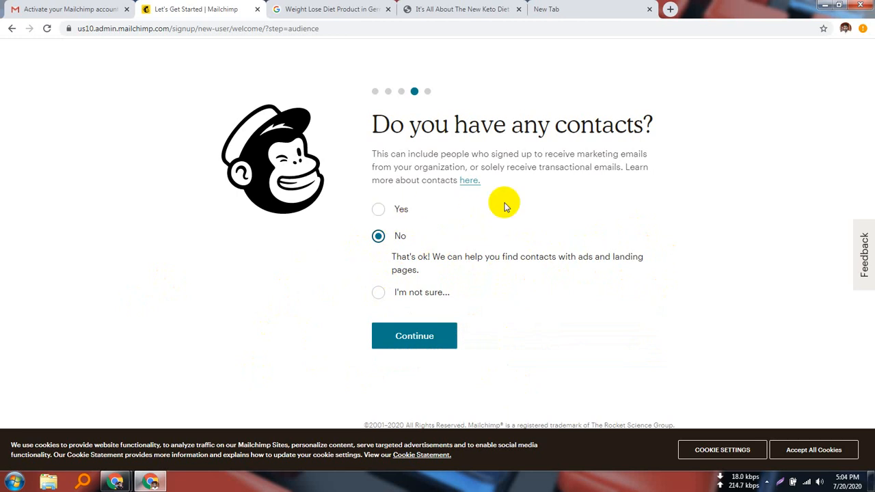
click(416, 337)
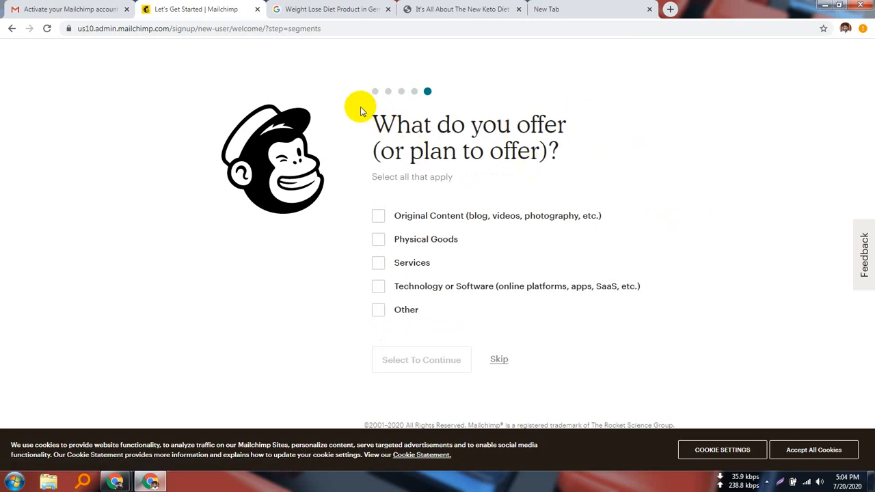
- Try selecting all offering types from Original Content to Other, and clear every selection again
drag(359, 106, 606, 172)
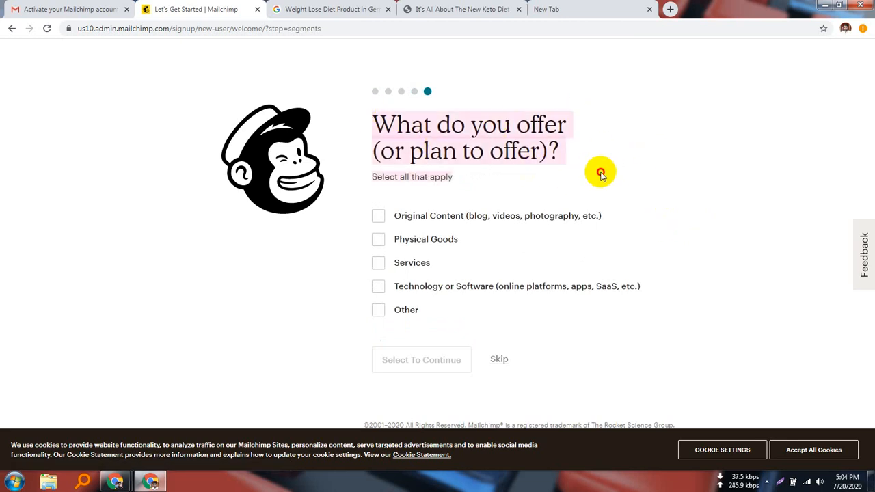
click(688, 124)
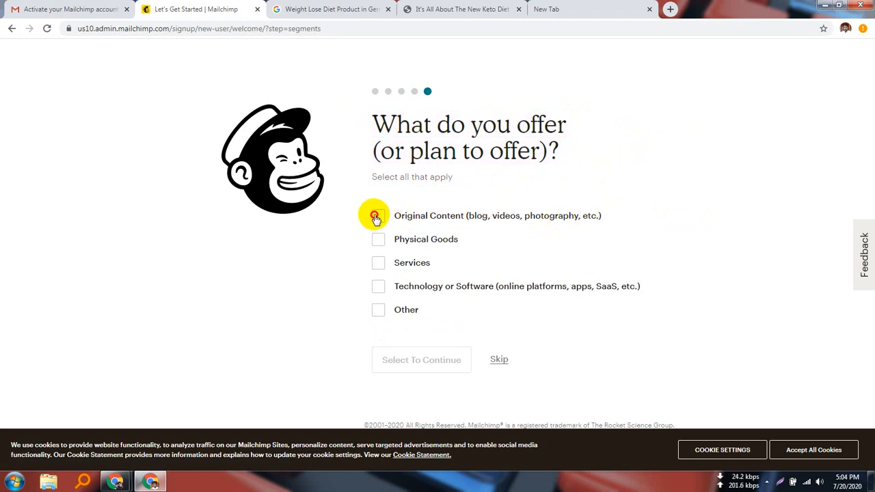
click(464, 239)
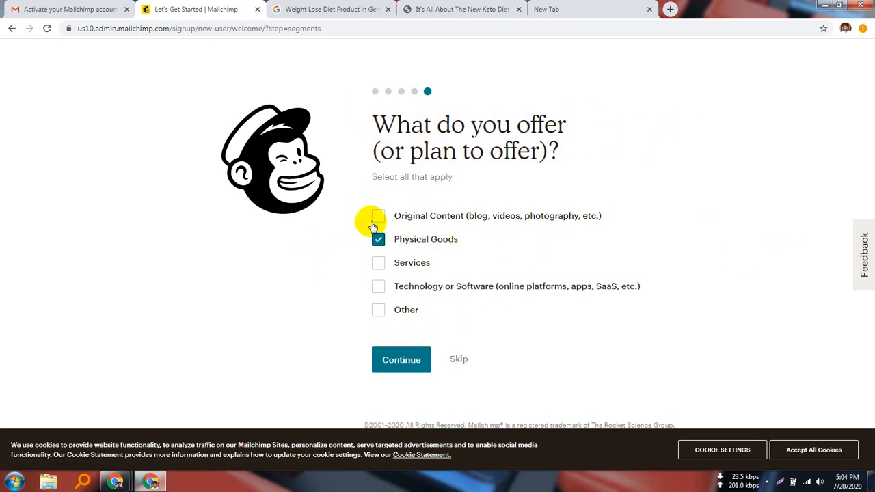
click(378, 263)
click(379, 286)
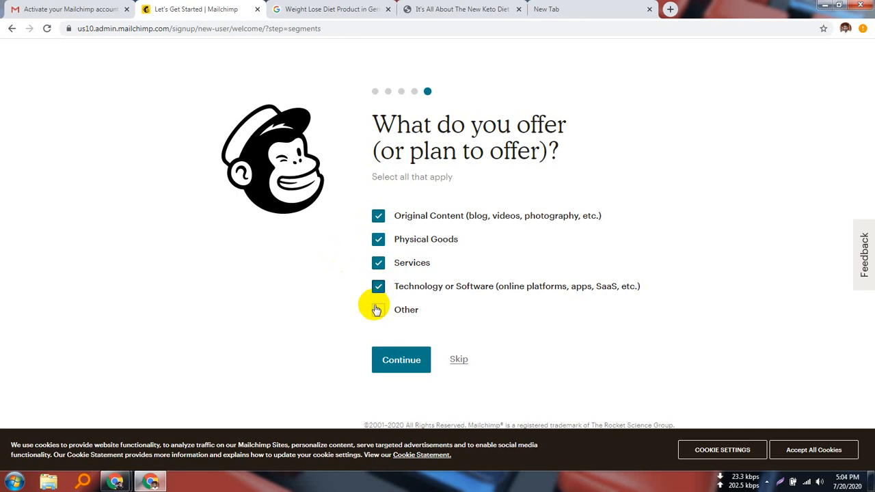
click(376, 309)
click(373, 309)
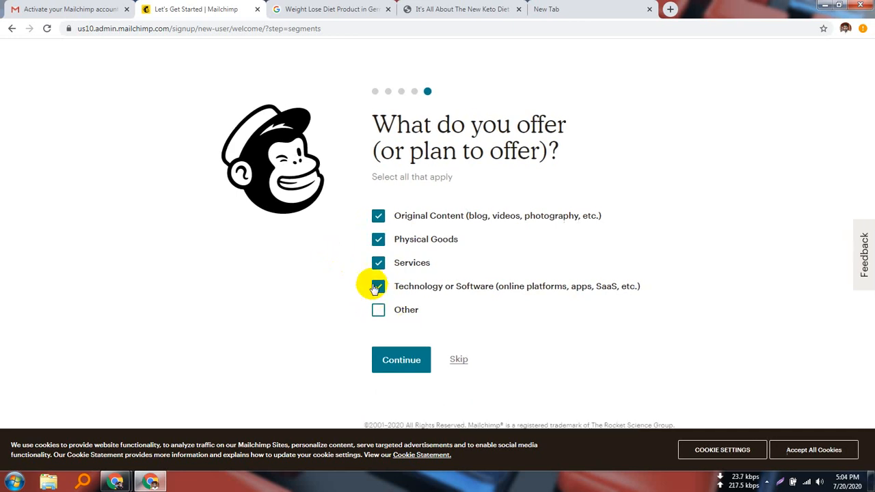
click(374, 286)
click(378, 239)
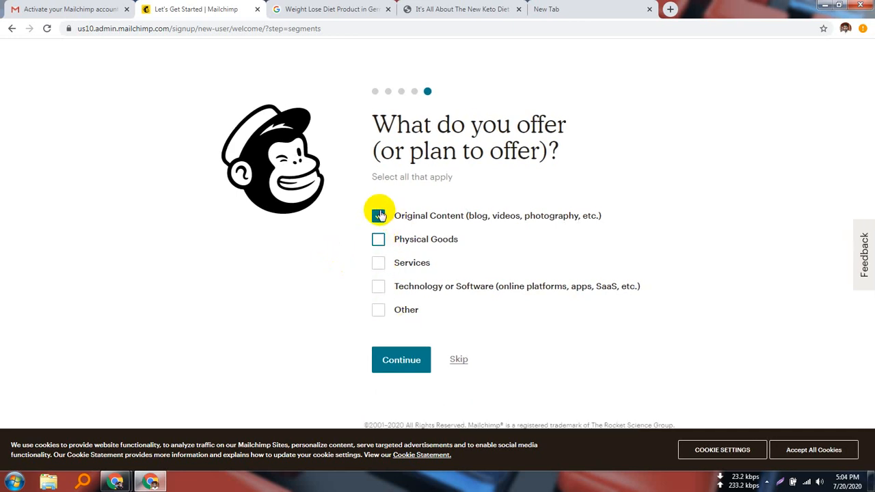
click(378, 215)
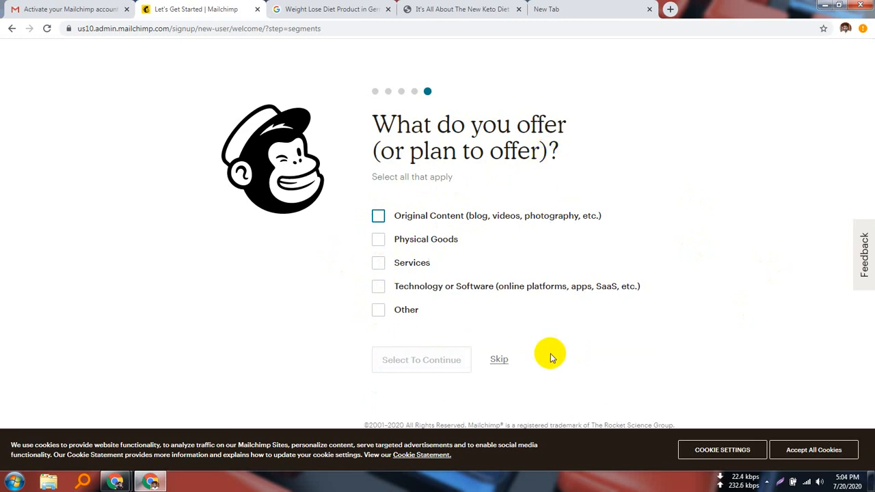
- Skip the question about offerings and finish the account setup without subscribing to any of the Mailchimp newsletters
click(500, 359)
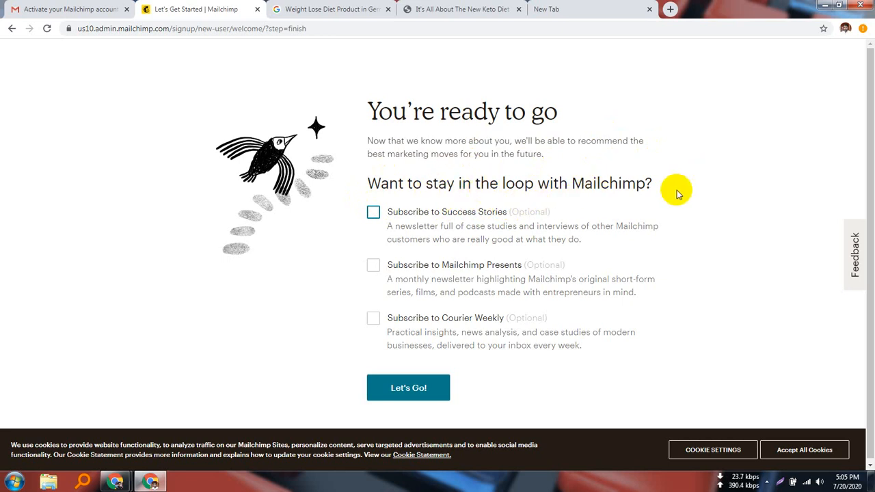
drag(674, 193, 370, 176)
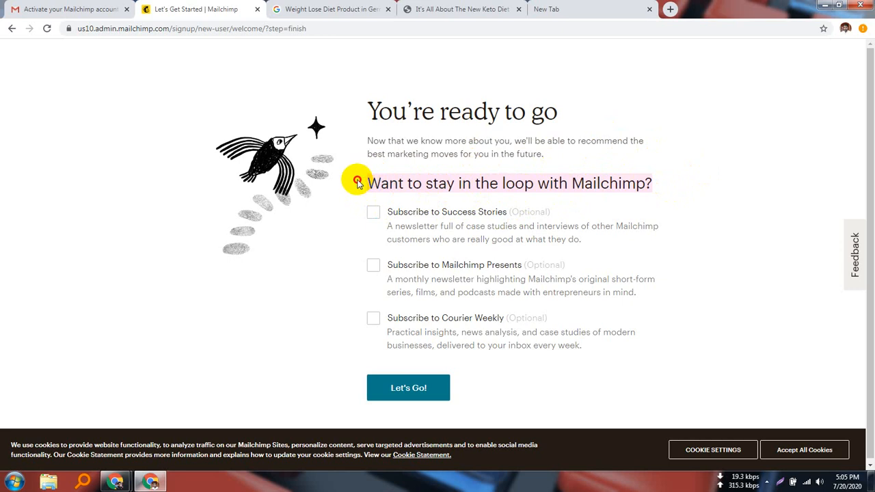
click(340, 244)
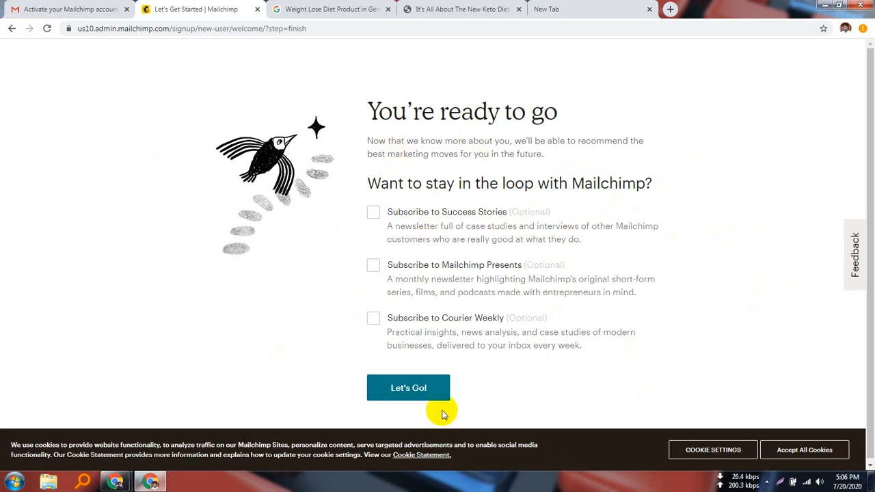
click(431, 388)
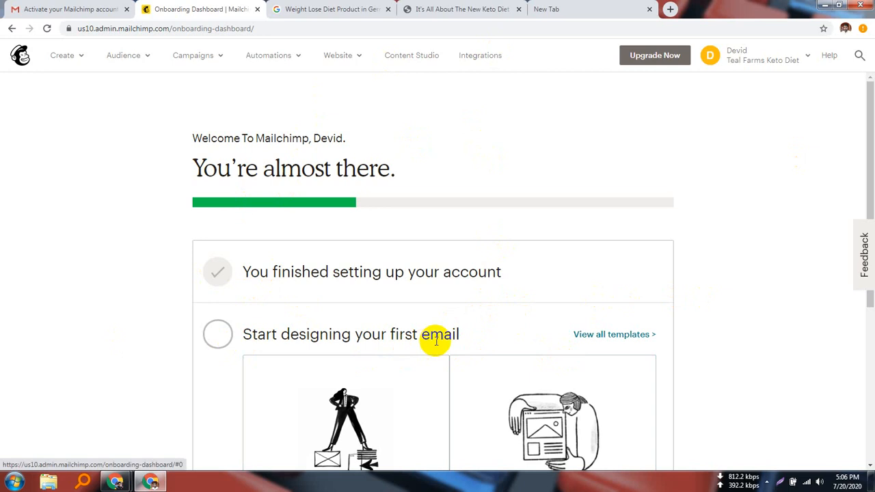
- Examine the onboarding dashboard's checklist for designing the first email, adding contacts and sending the email
scroll(436, 341, down, 3)
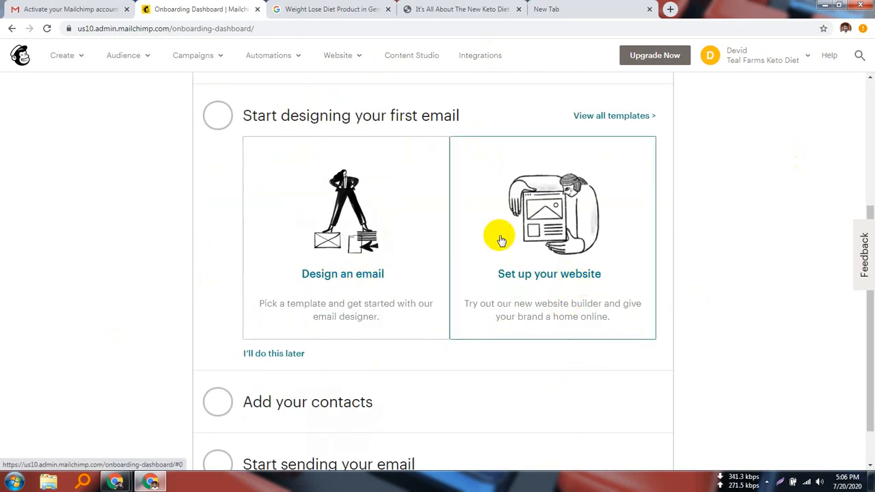
scroll(286, 225, up, 3)
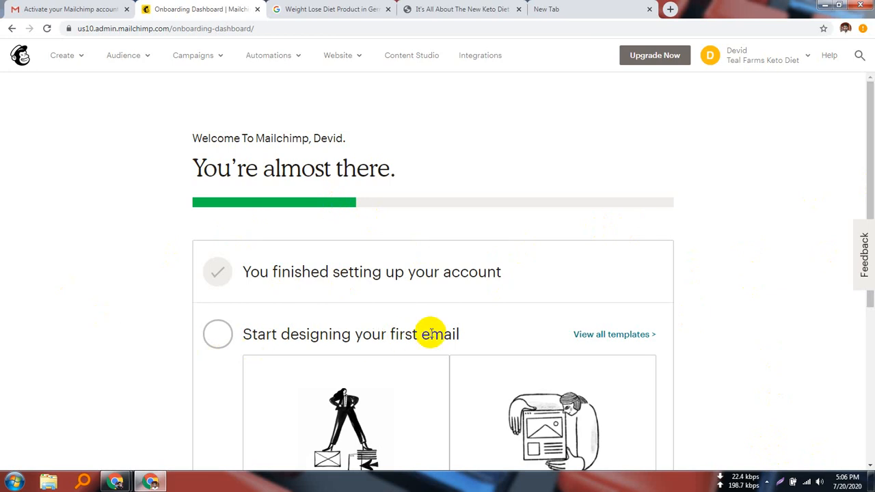
scroll(431, 334, down, 4)
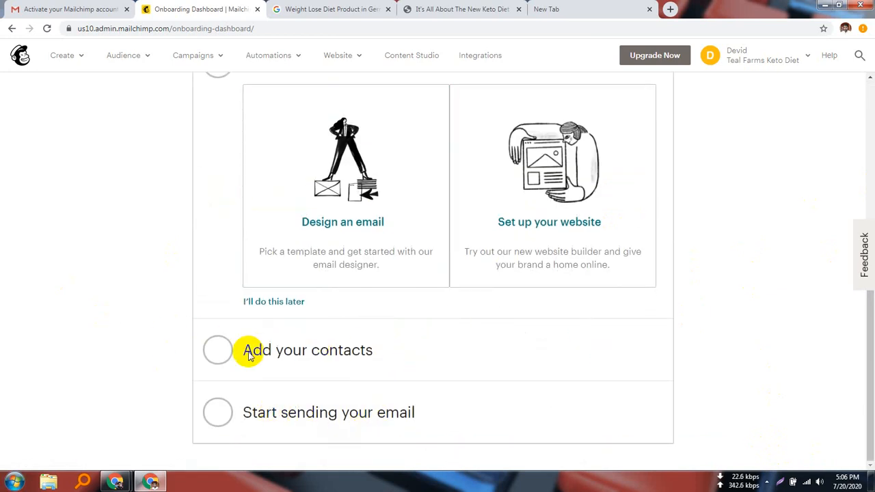
scroll(800, 320, up, 4)
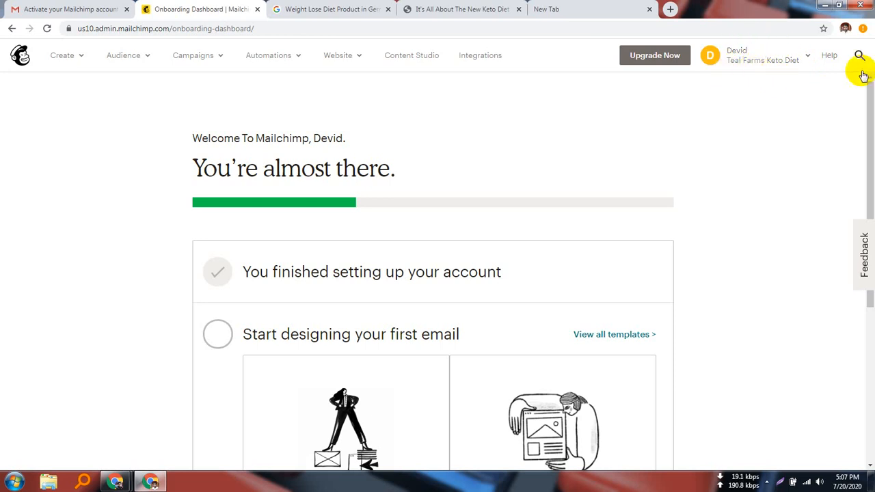
- Check the account's notifications and return to the list of account options
click(808, 59)
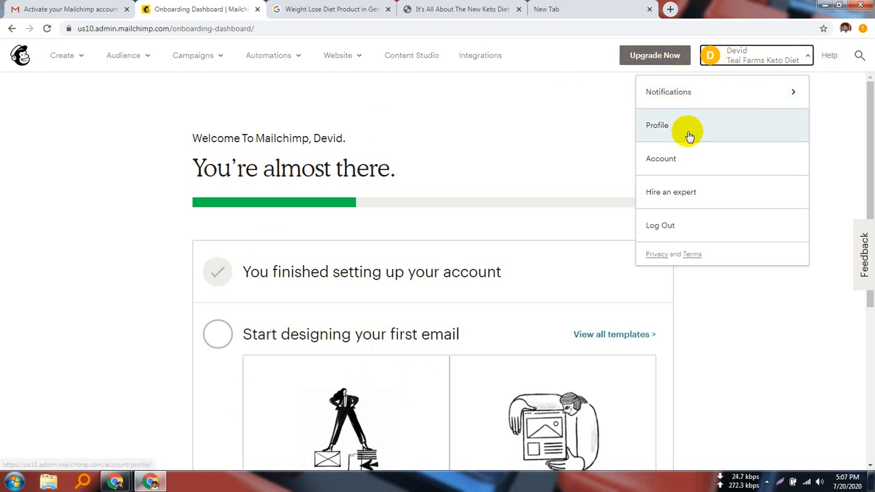
click(746, 91)
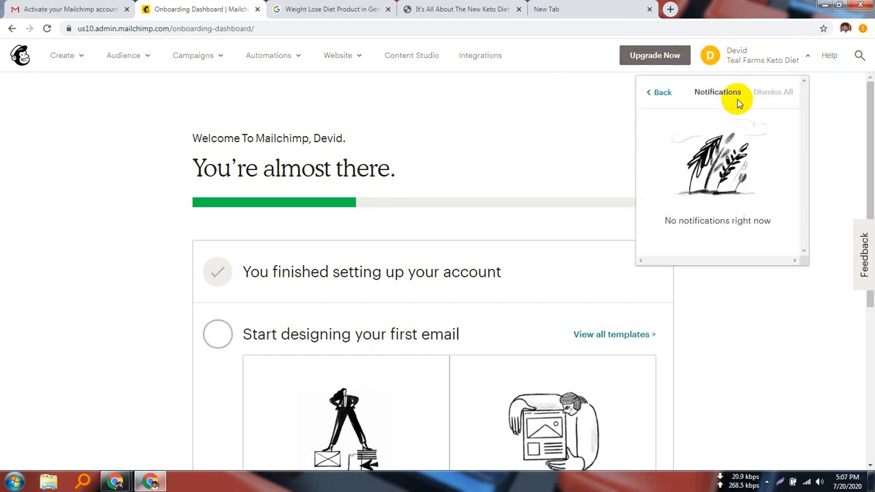
click(663, 93)
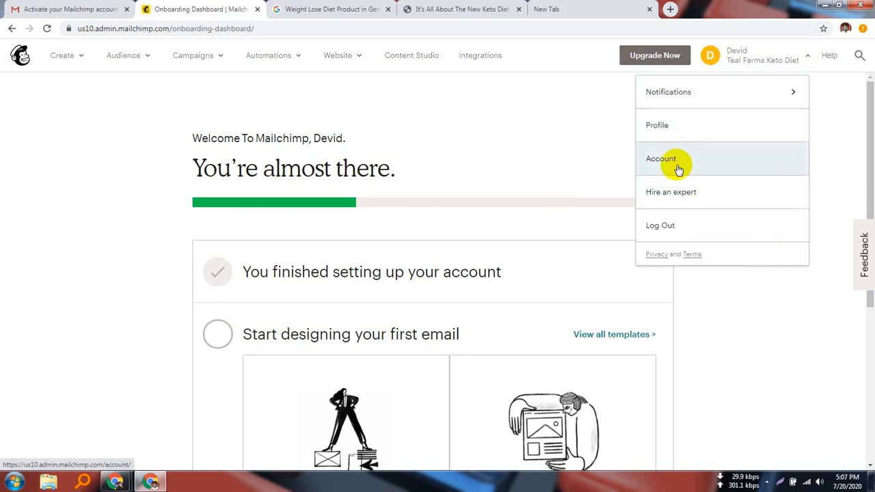
- Open the account profile and examine its photo, basic information and password sections
click(681, 131)
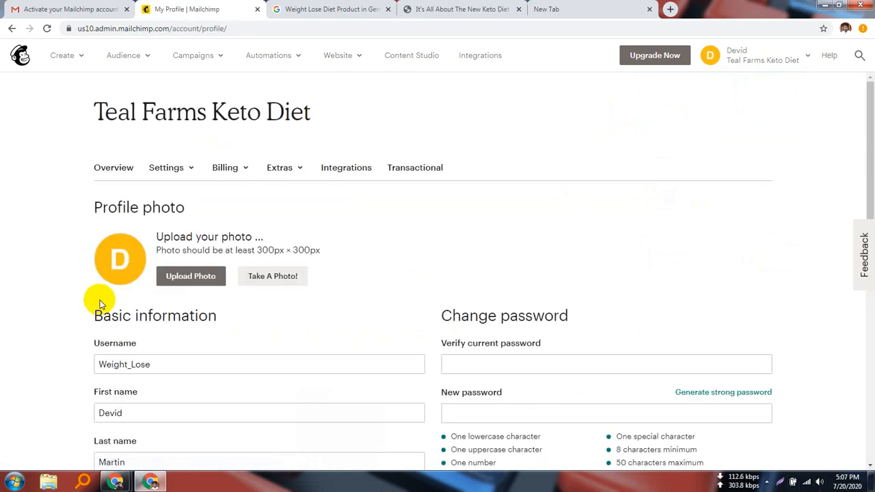
scroll(409, 386, down, 4)
scroll(229, 305, up, 3)
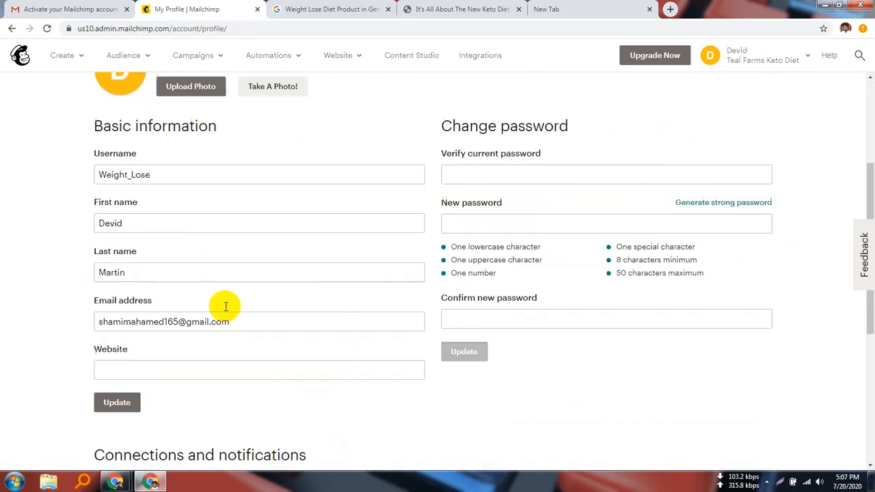
scroll(285, 324, down, 4)
scroll(228, 325, up, 4)
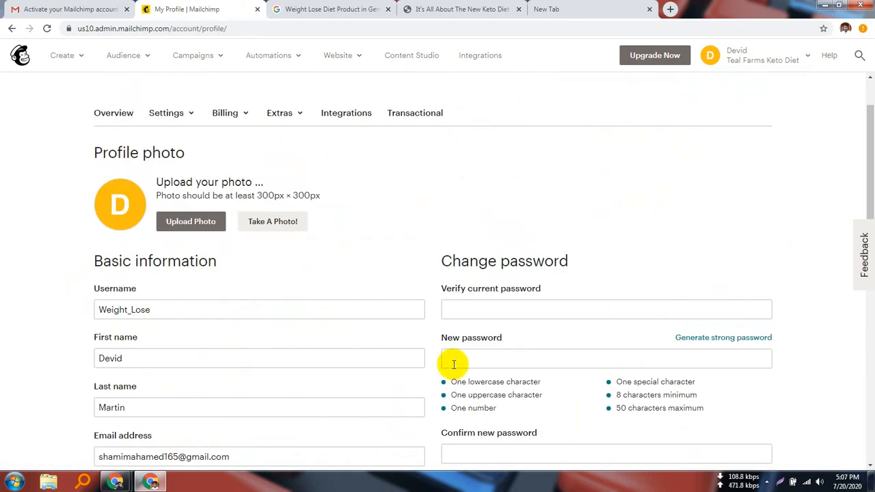
scroll(454, 361, down, 2)
- Inspect the current and new password fields in the profile's Change password section without entering anything
click(480, 141)
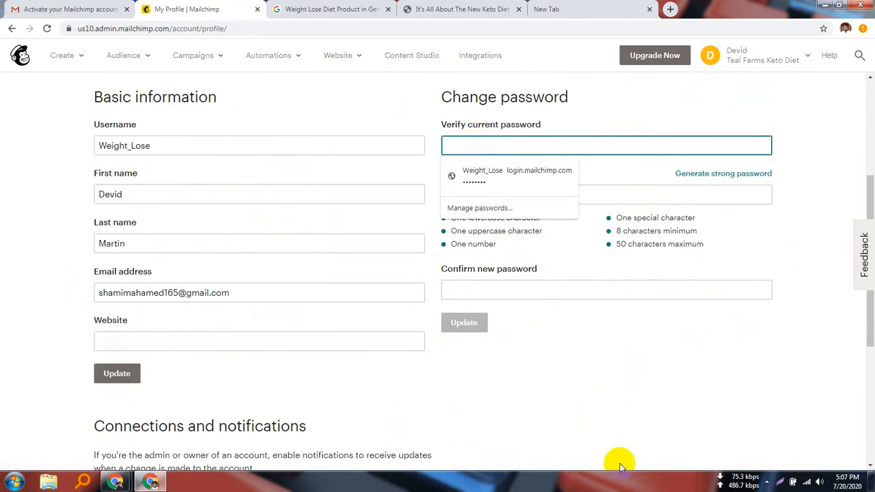
click(612, 146)
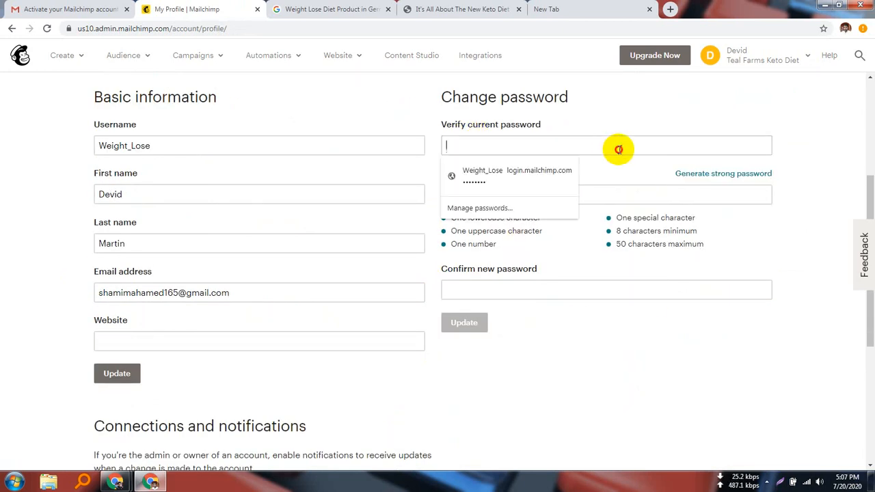
click(563, 194)
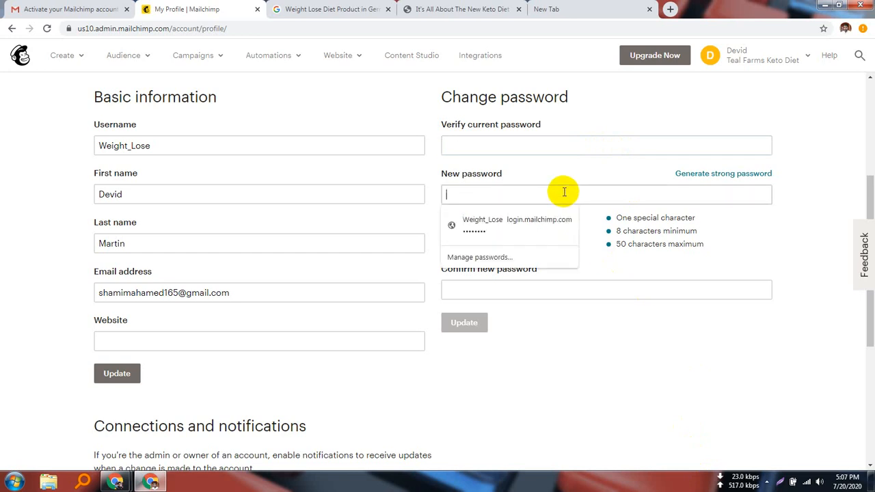
click(521, 145)
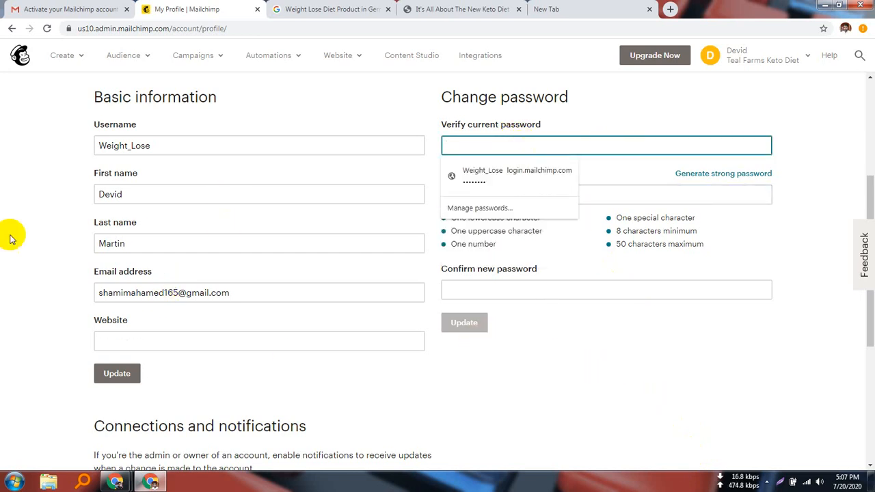
click(50, 204)
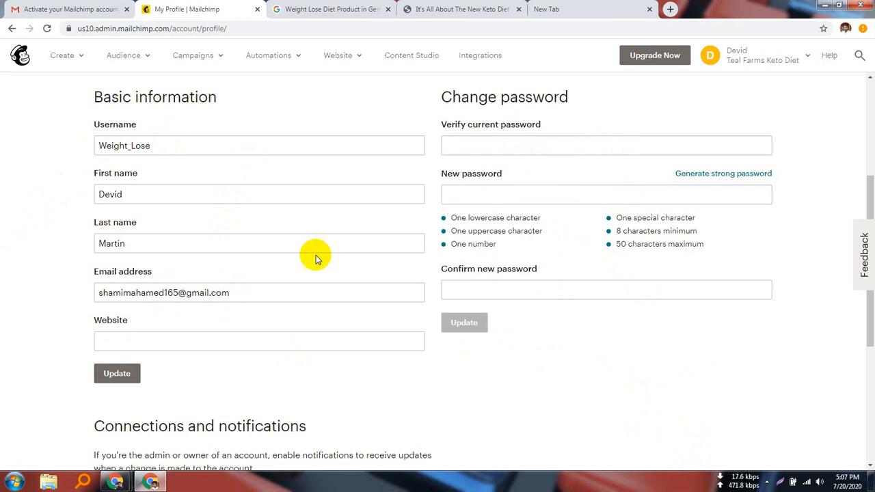
- Review the profile's basic information, its connections and notifications section, and the available account settings
scroll(309, 336, up, 1)
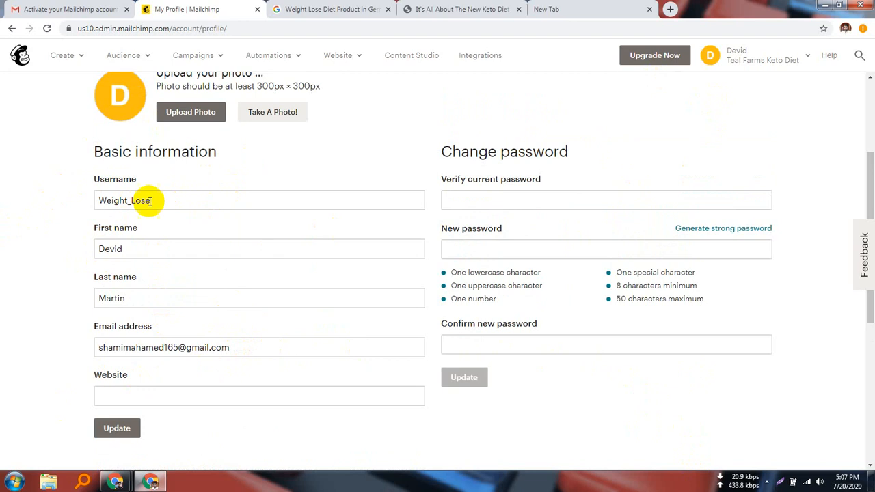
scroll(182, 343, down, 2)
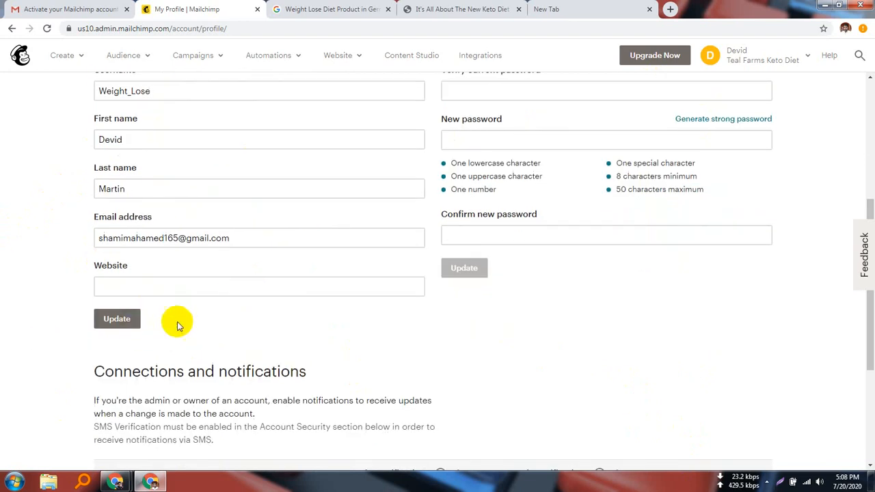
scroll(561, 254, up, 4)
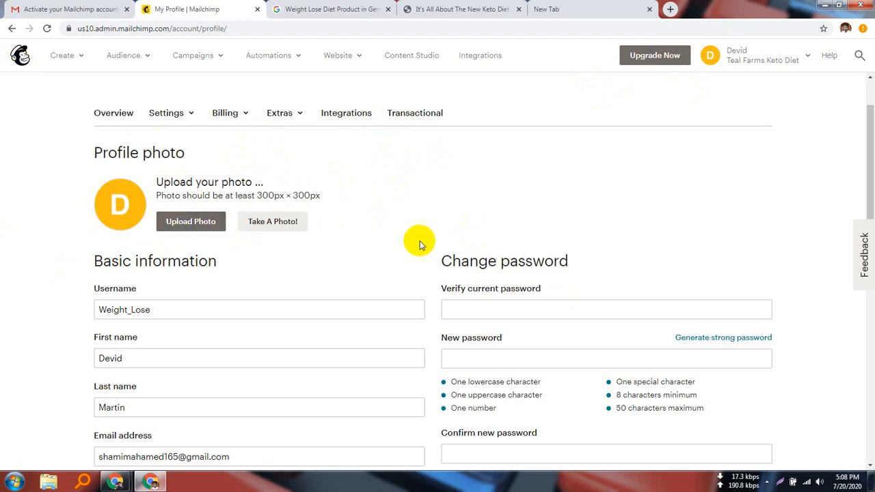
scroll(299, 237, down, 10)
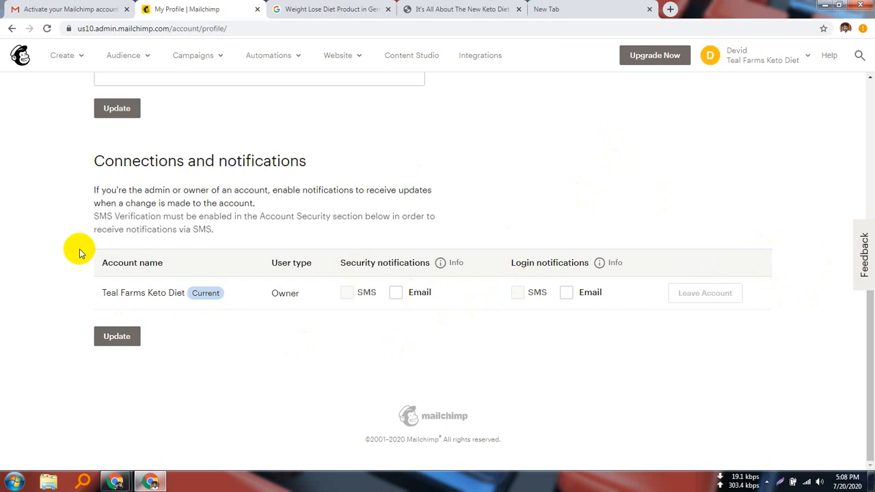
scroll(157, 325, up, 3)
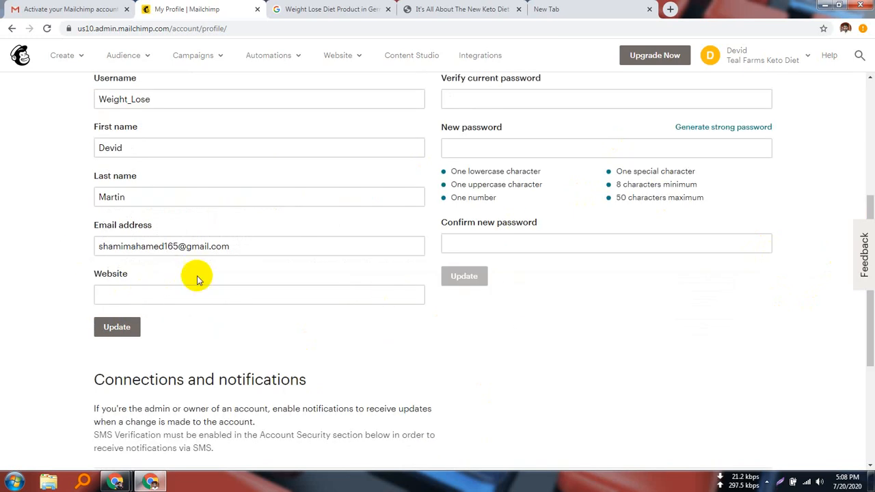
scroll(197, 280, up, 2)
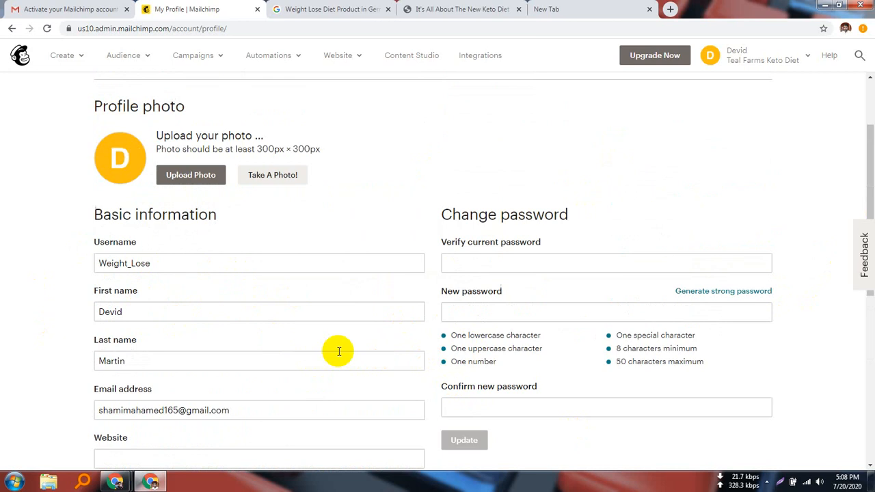
scroll(338, 351, up, 2)
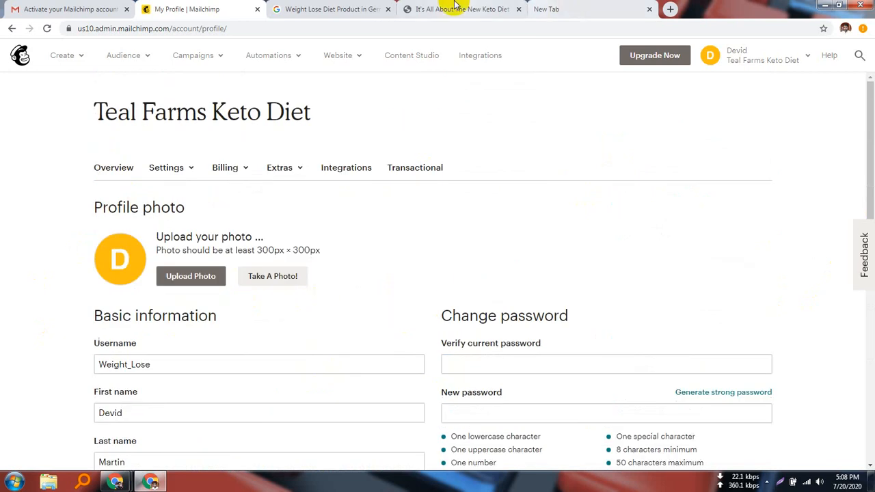
click(188, 171)
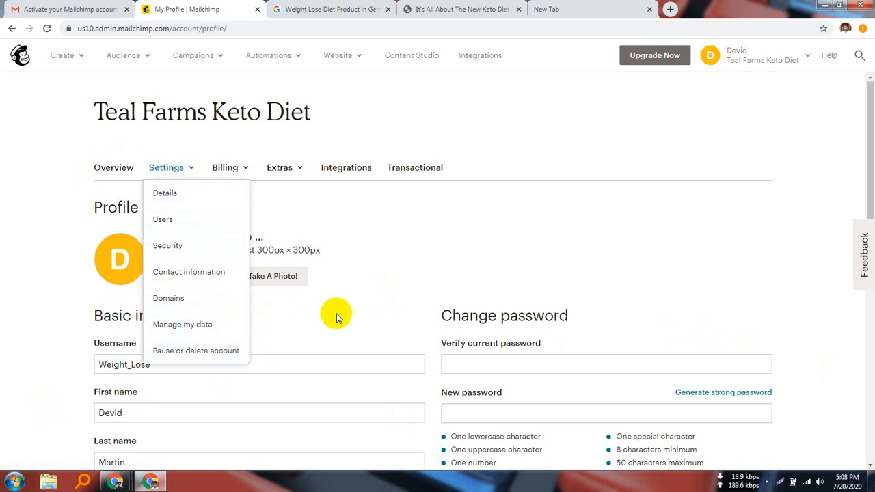
click(392, 254)
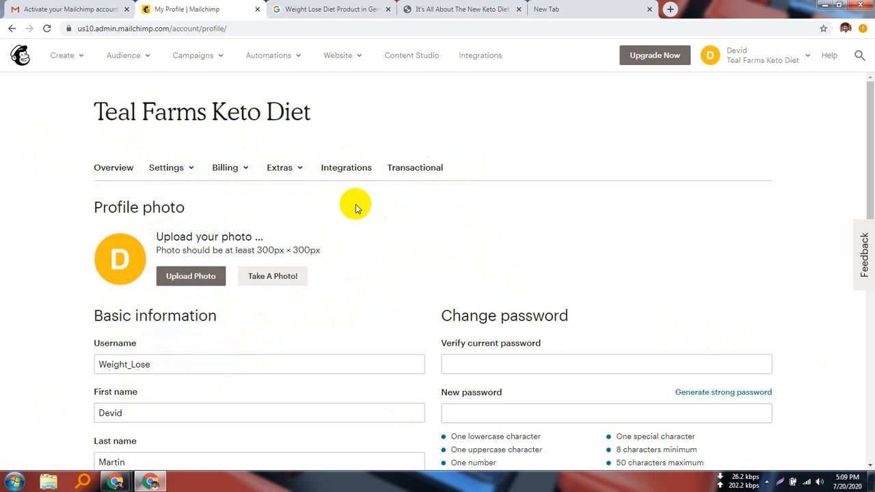
- Open the audience dashboard for Teal Farms Keto Diet and examine its overview and the options for building the audience
click(149, 60)
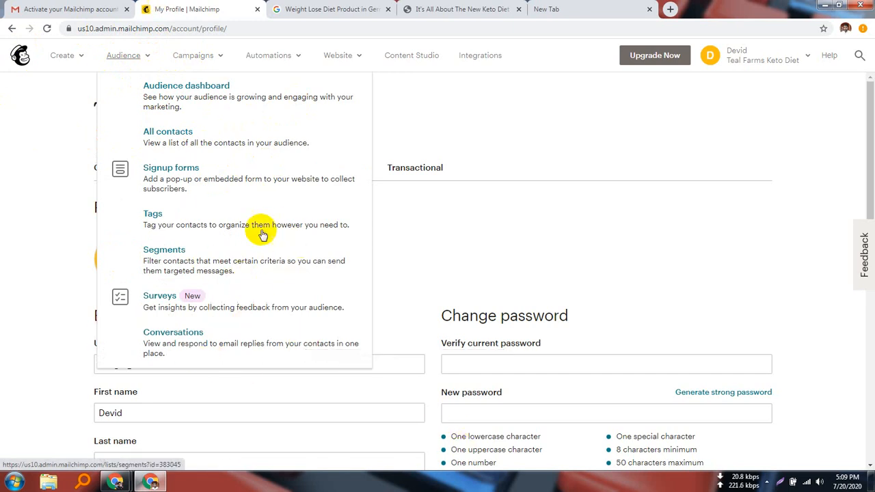
click(176, 90)
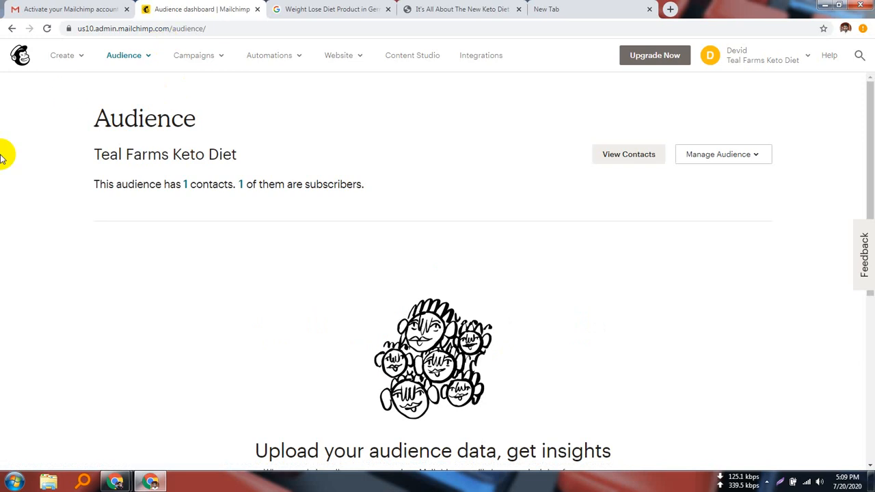
triple_click(171, 152)
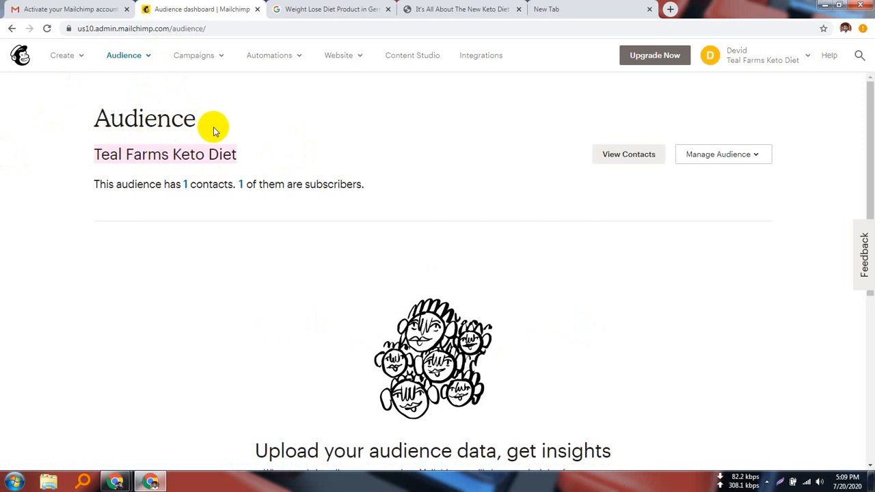
scroll(441, 283, down, 3)
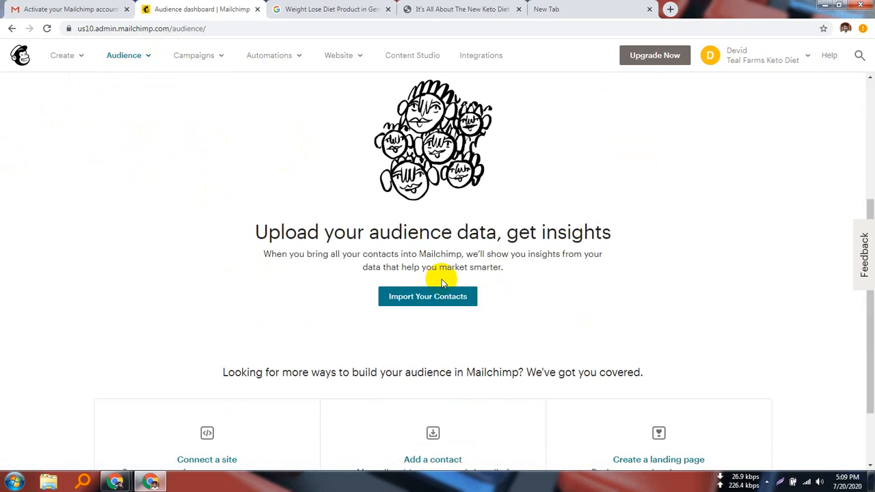
scroll(441, 281, down, 1)
scroll(442, 279, up, 4)
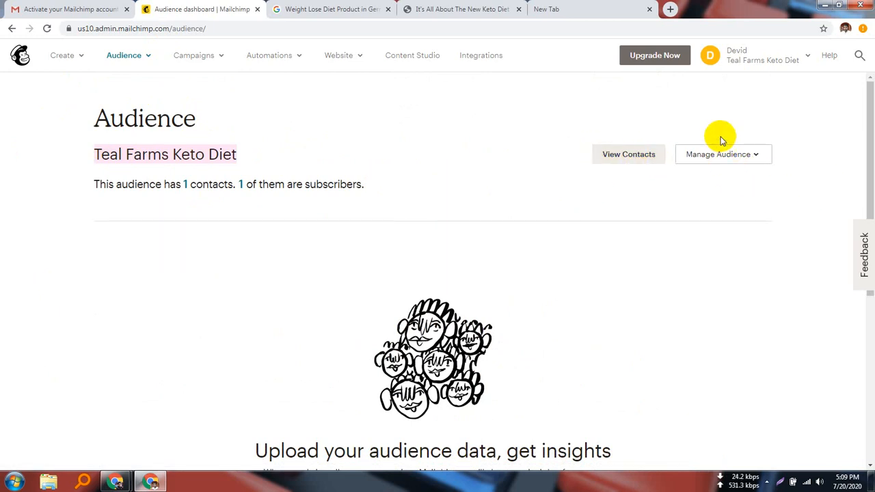
click(56, 136)
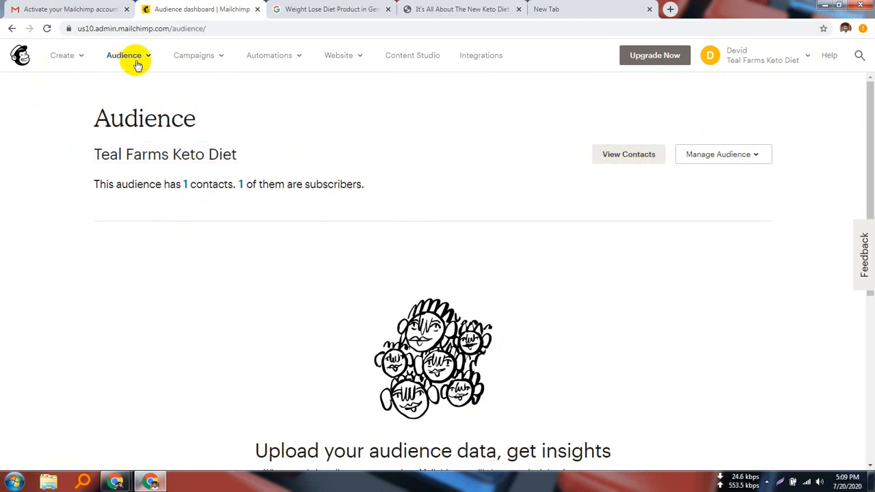
- In the list of all audiences, start deleting the Teal Farms Keto Diet audience and enter DELETE as the confirmation text
click(758, 158)
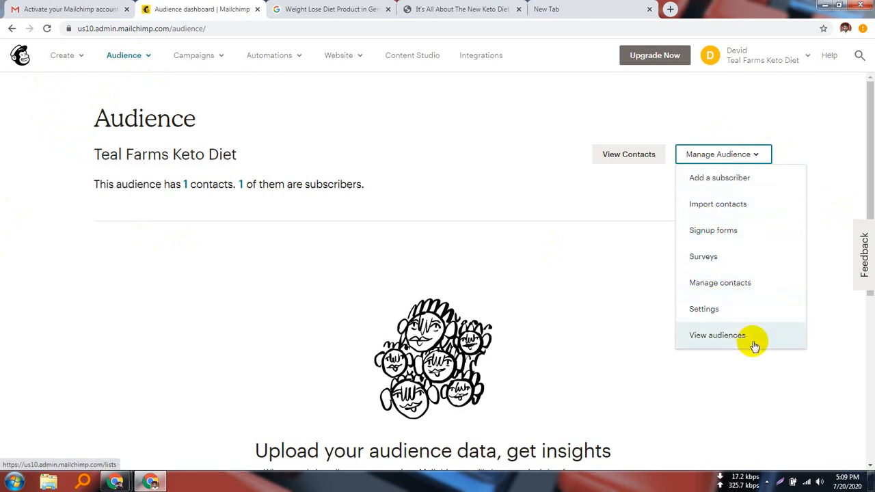
click(717, 337)
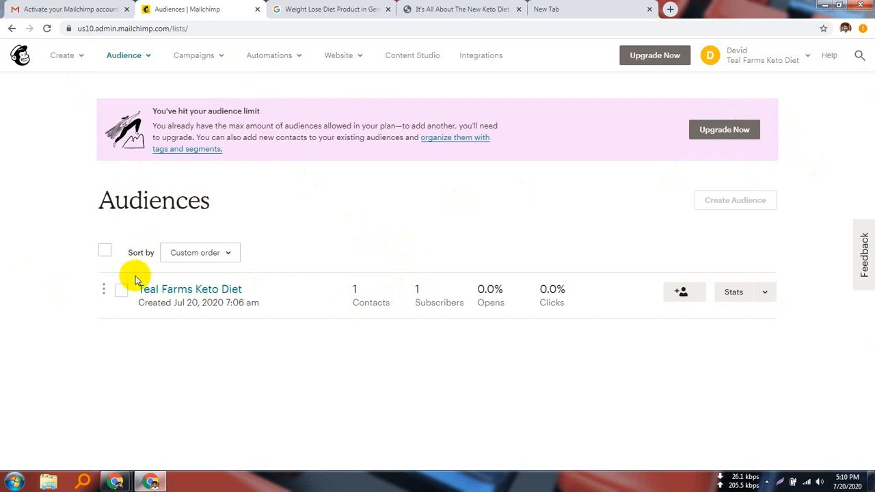
click(119, 298)
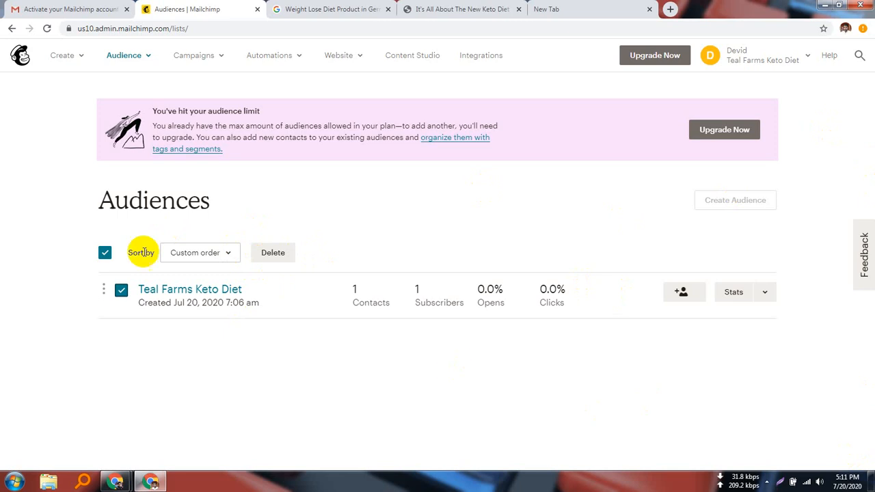
click(274, 255)
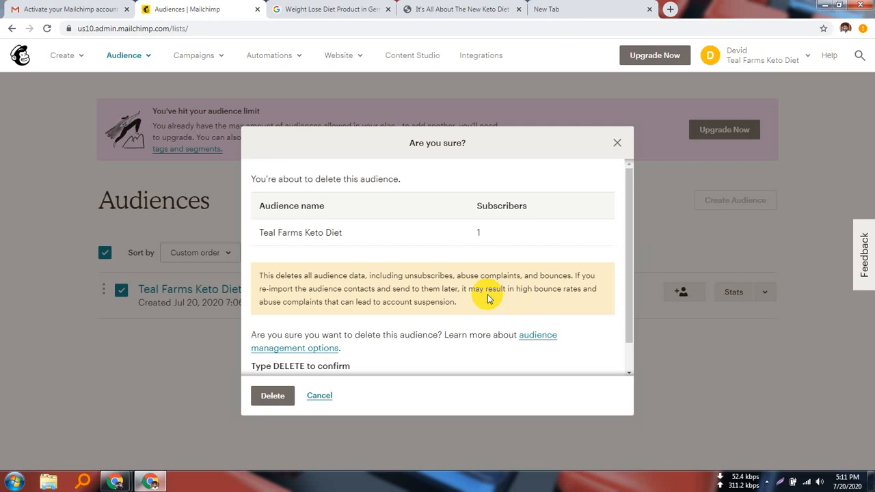
scroll(487, 299, down, 1)
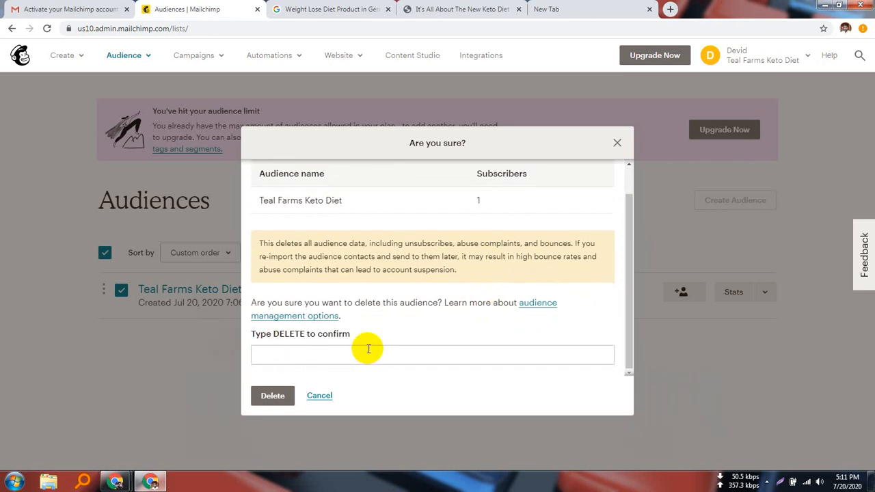
click(290, 354)
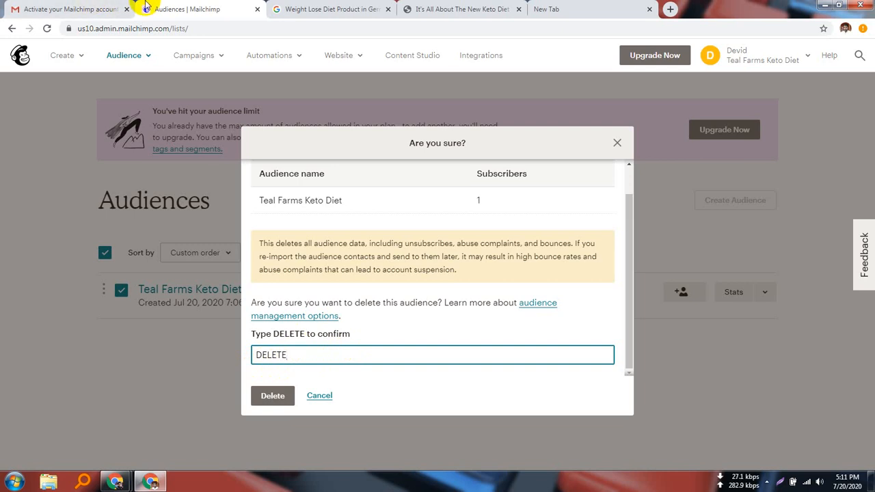
- Switch to the Google Meet window to check the meeting, and return to the audience deletion dialog in Mailchimp
mouse_move(116, 482)
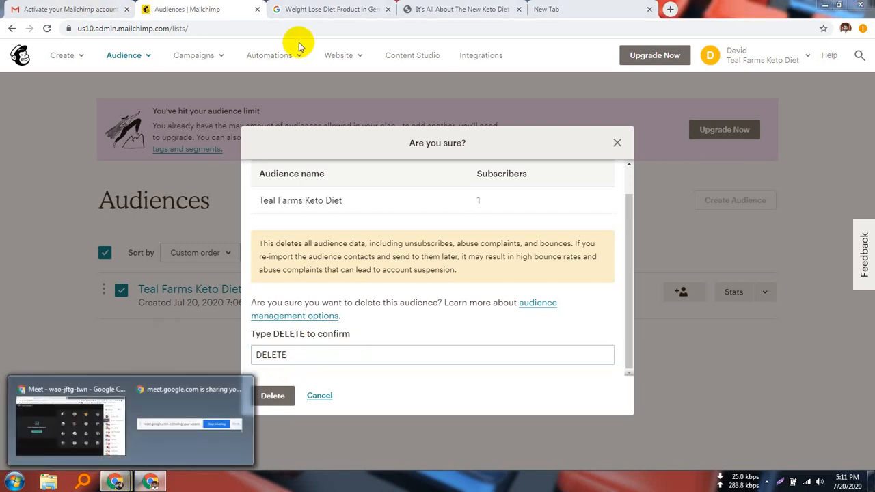
click(72, 416)
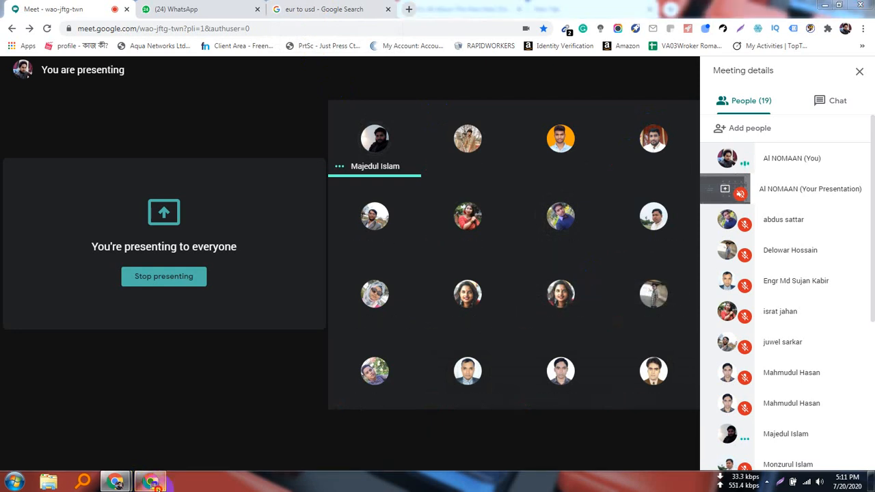
click(150, 482)
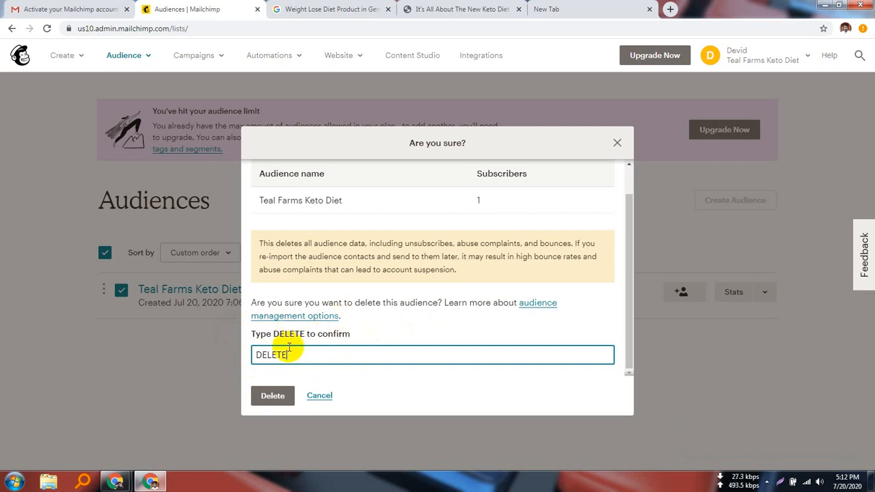
- Confirm the deletion of the Teal Farms Keto Diet audience and start creating a new audience
click(272, 397)
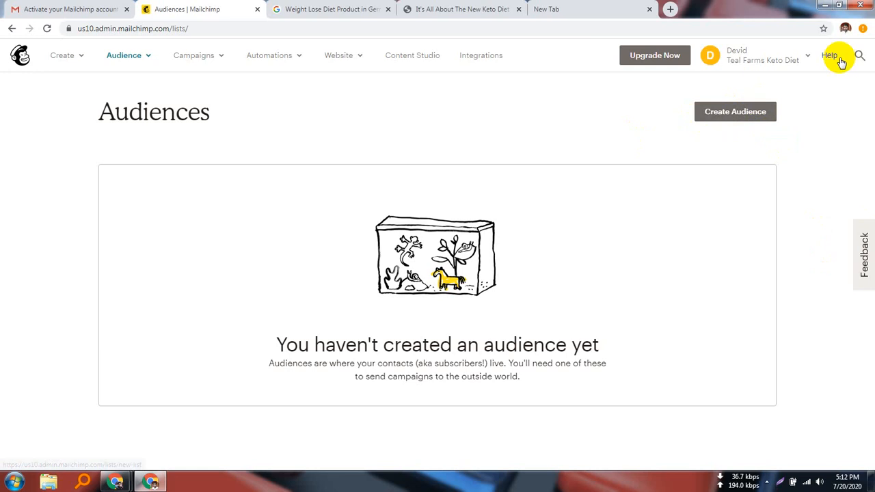
click(734, 111)
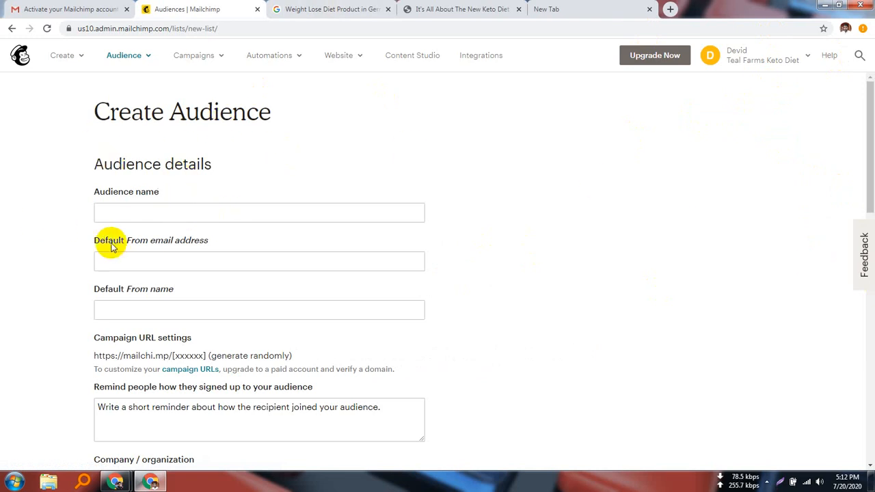
- Examine the Create Audience form, from the audience details and address fields to the form settings and notification options
scroll(250, 266, down, 1)
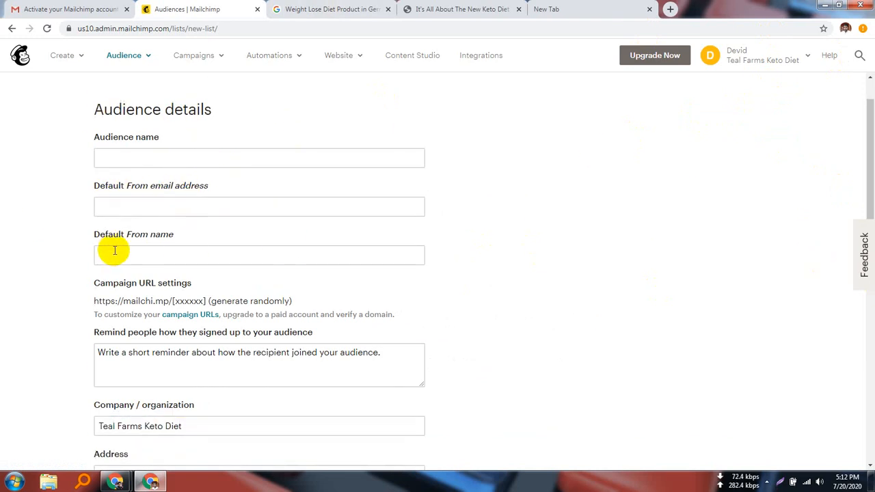
scroll(228, 240, down, 2)
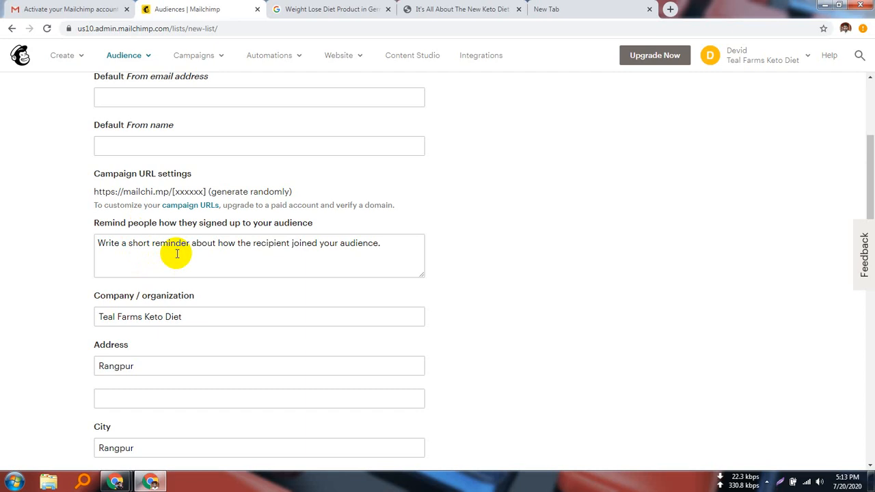
scroll(233, 287, down, 1)
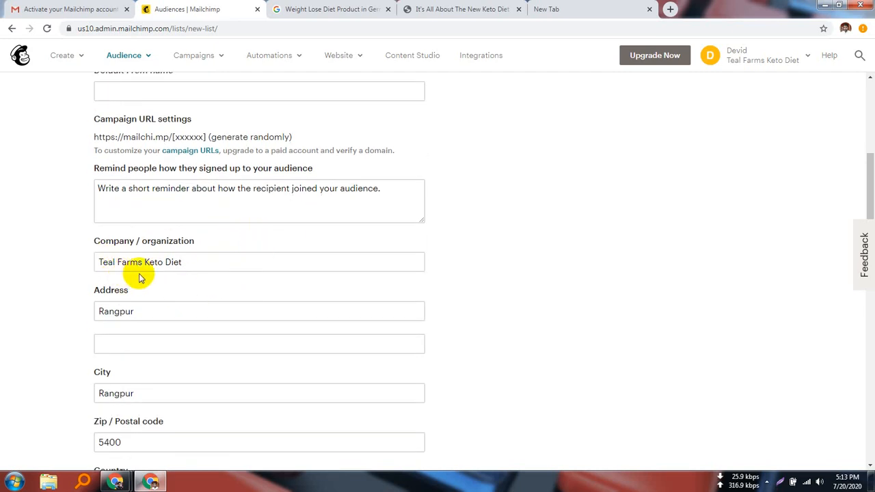
click(222, 260)
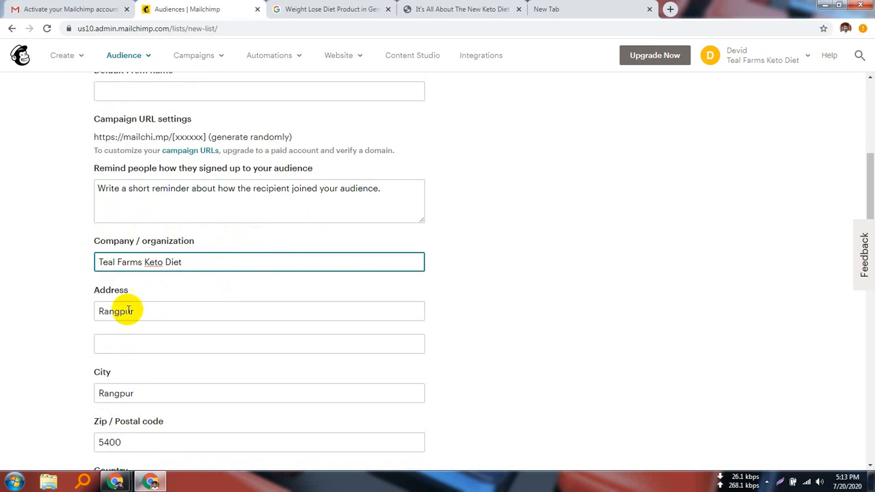
scroll(223, 314, down, 1)
scroll(222, 314, down, 1)
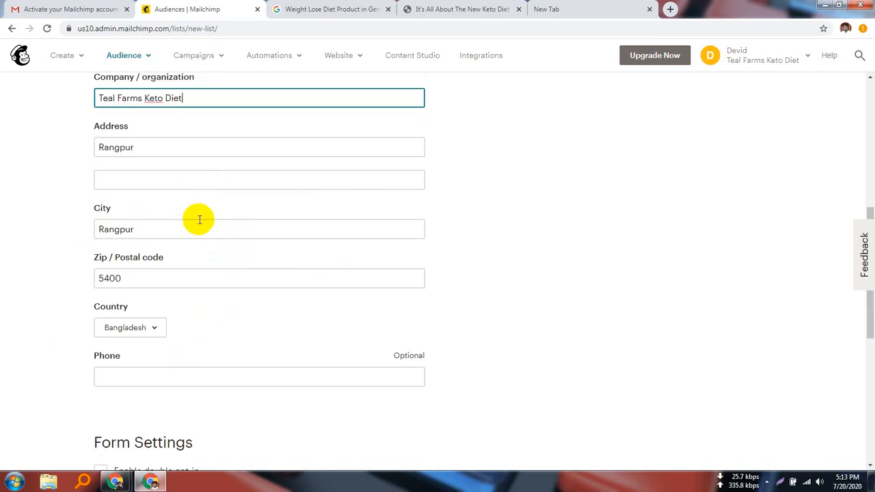
scroll(273, 313, down, 2)
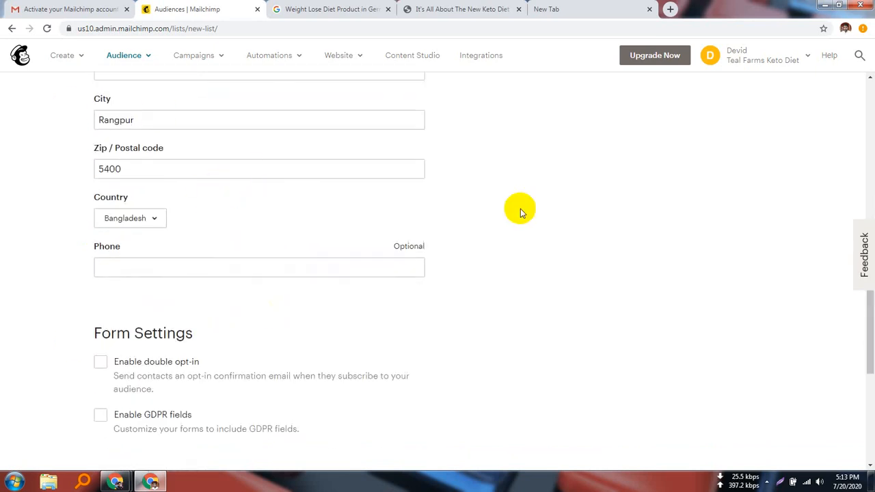
scroll(239, 291, up, 2)
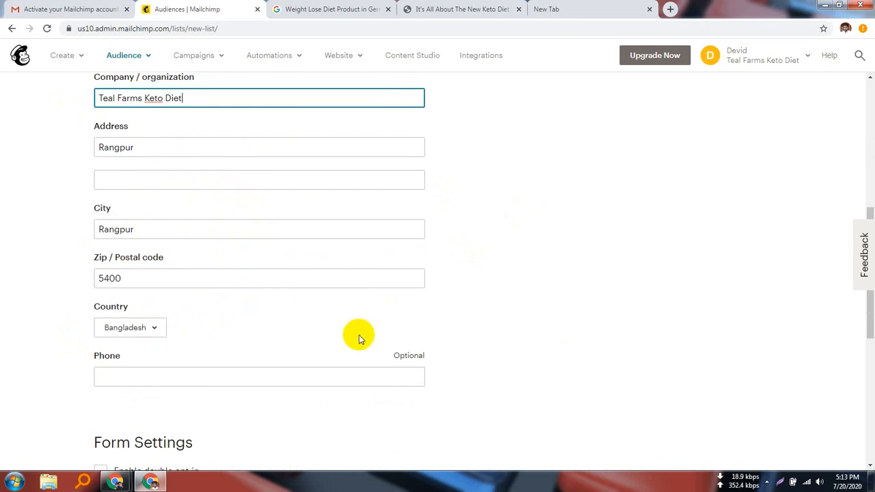
click(146, 180)
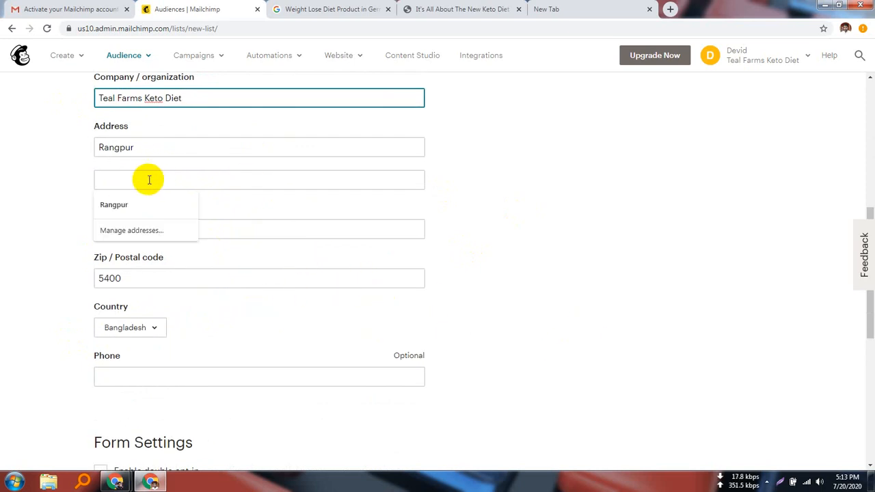
click(38, 258)
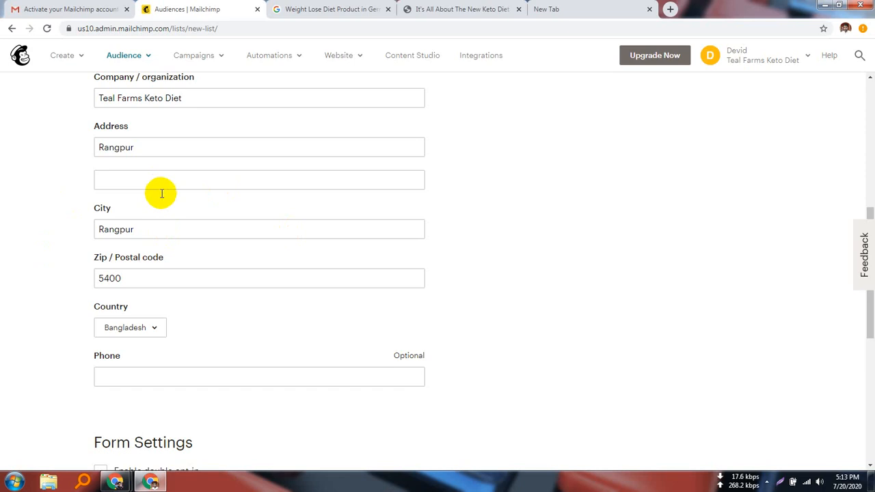
scroll(288, 335, down, 2)
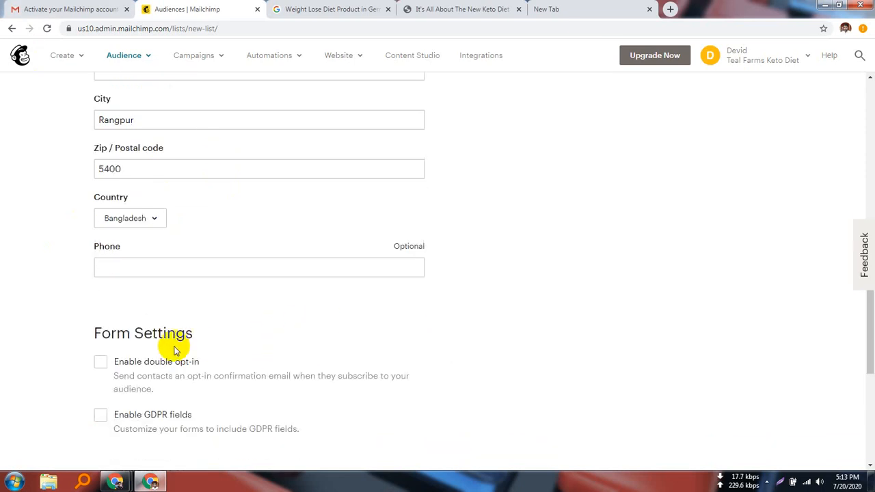
scroll(181, 288, down, 3)
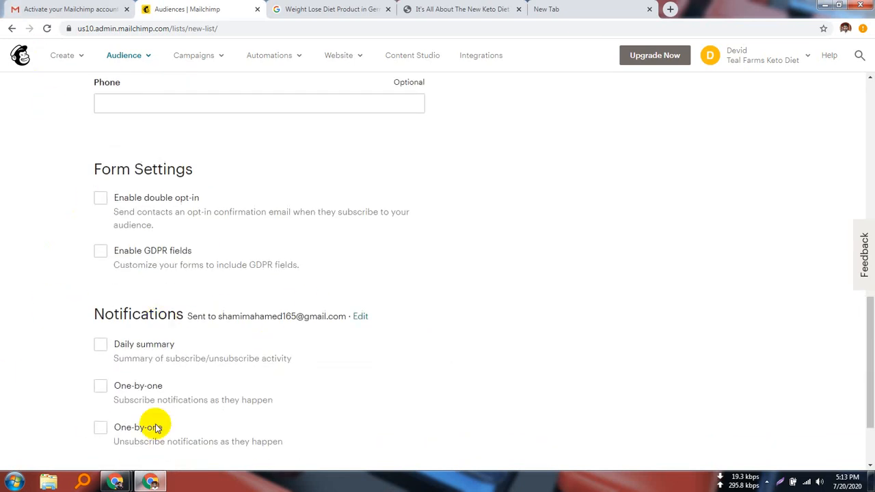
scroll(157, 424, down, 2)
scroll(709, 315, up, 1)
scroll(424, 438, up, 10)
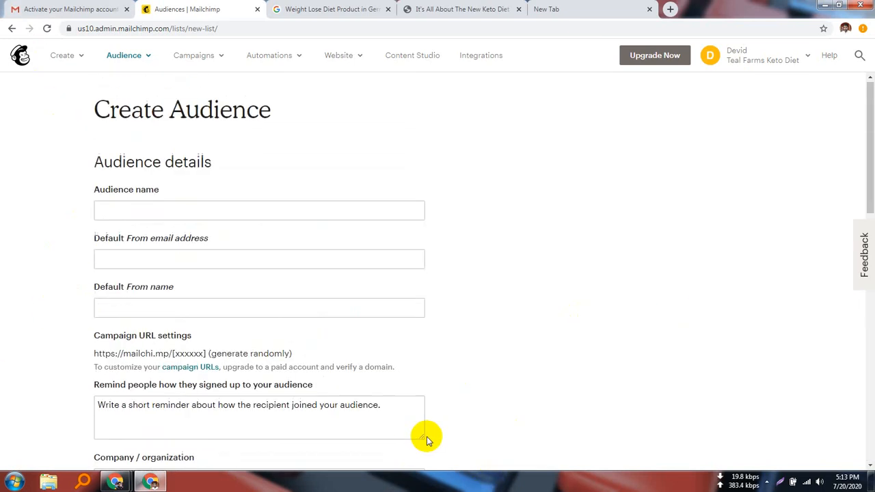
- Copy the company name into the audience name and extend it to Teal Farms Keto Diet Newsletter
click(145, 211)
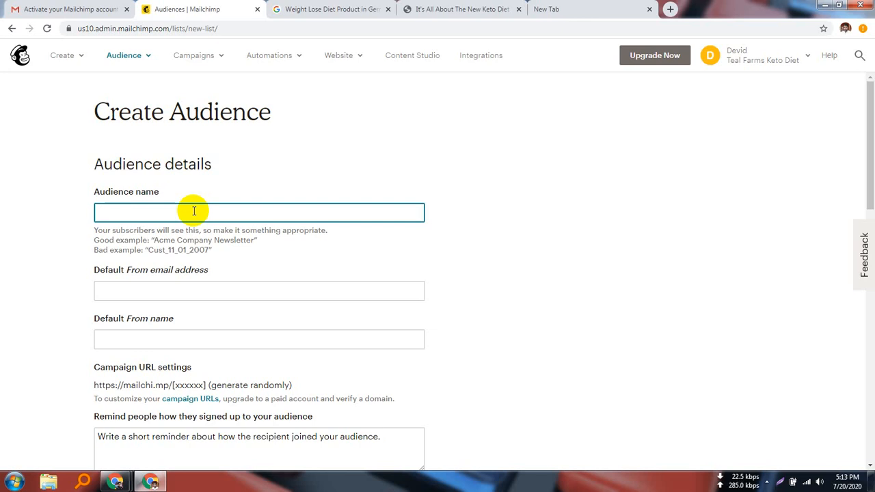
scroll(283, 264, down, 4)
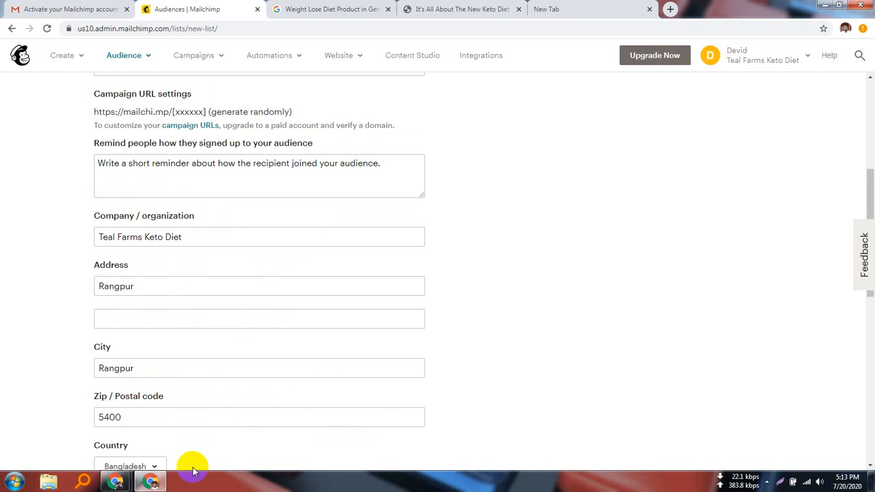
click(154, 235)
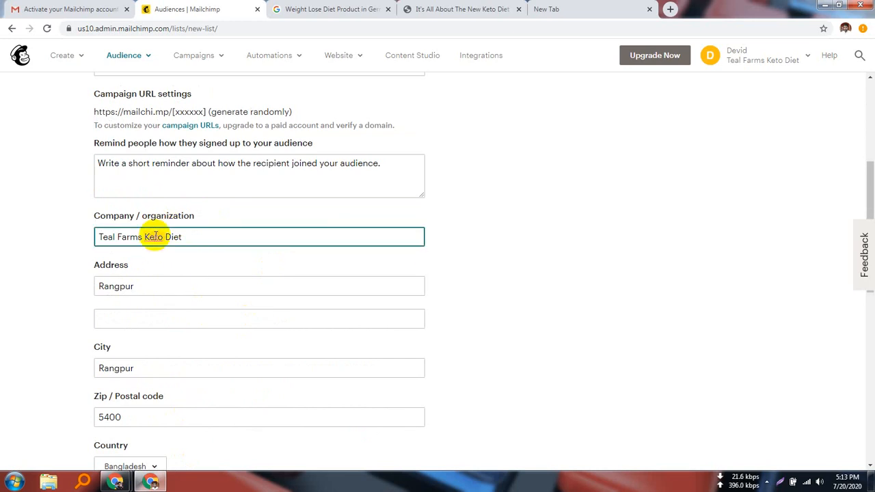
right_click(154, 236)
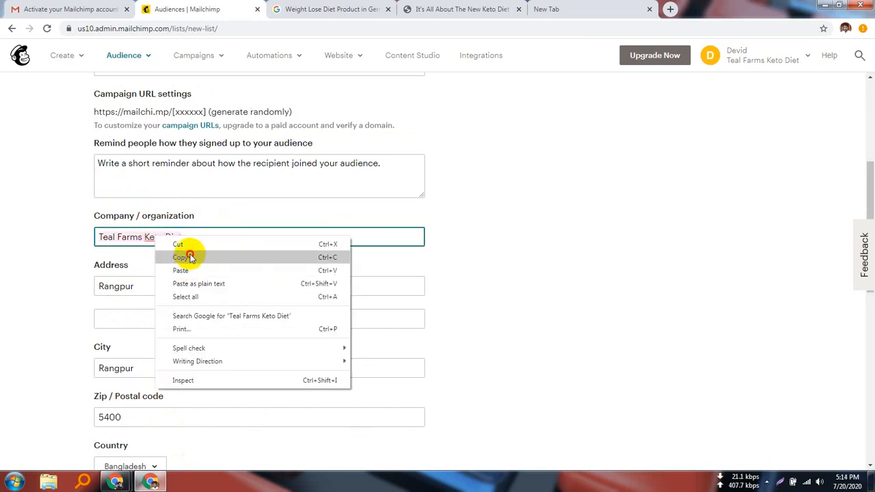
click(189, 254)
scroll(212, 251, up, 1)
scroll(212, 251, up, 3)
click(175, 215)
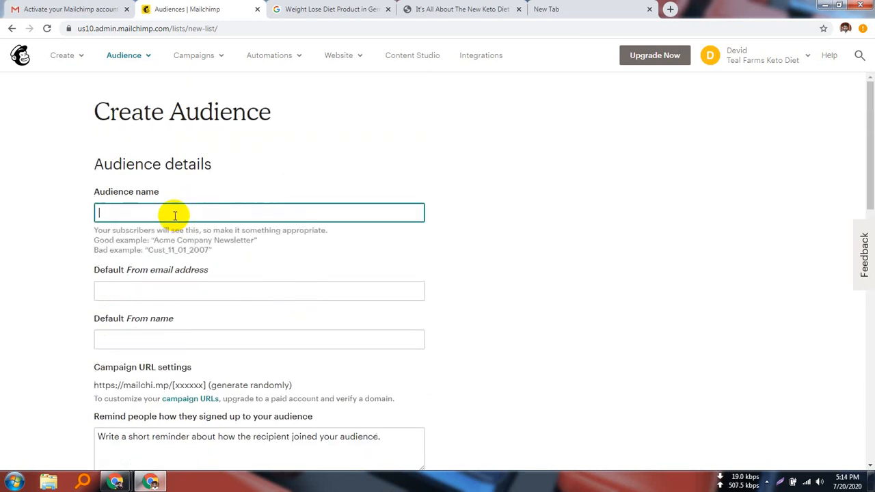
key(ctrl+v)
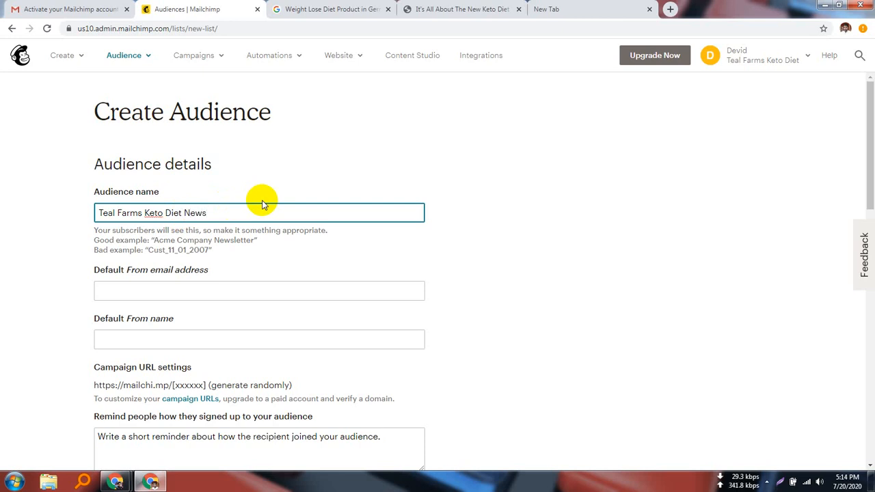
text(ter)
- Copy the signed-in Google account's e-mail address from the new browser tab and enter it as the default From email address
click(166, 296)
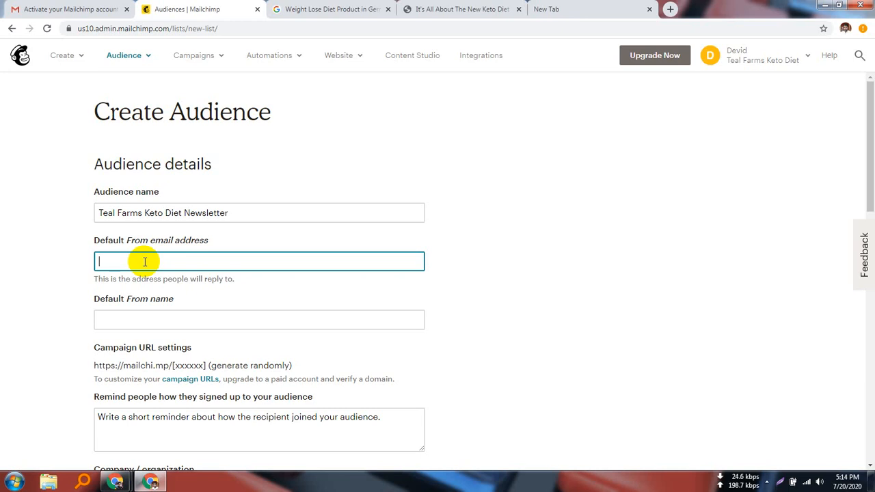
click(581, 8)
click(856, 59)
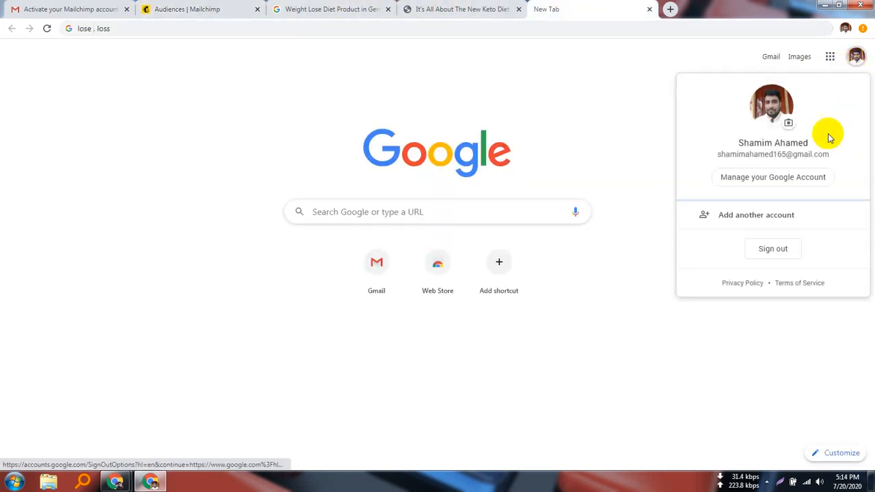
triple_click(778, 156)
right_click(778, 157)
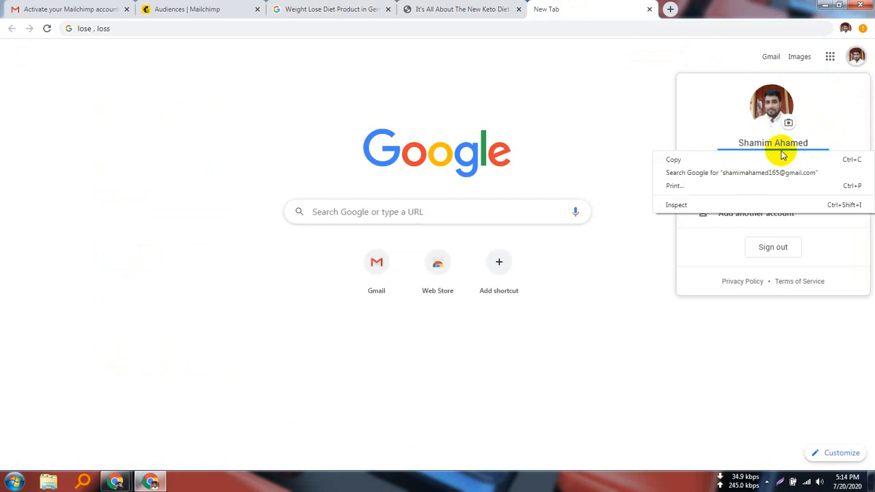
click(684, 158)
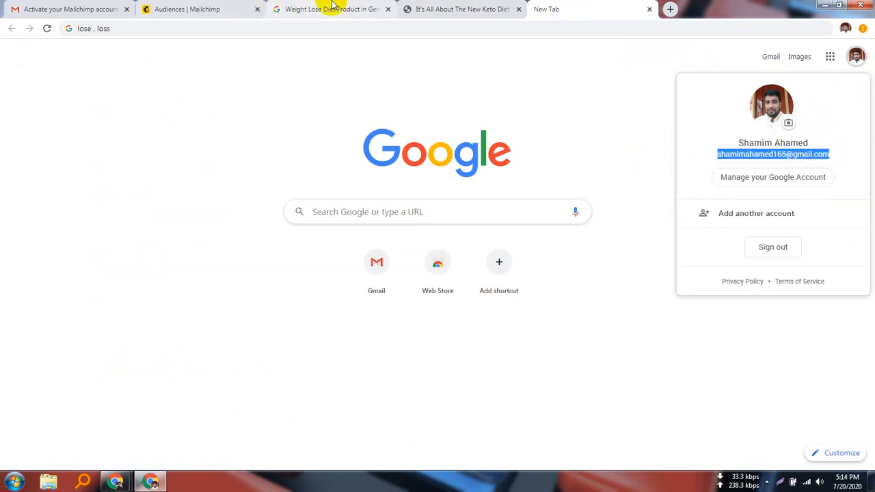
click(333, 8)
click(198, 9)
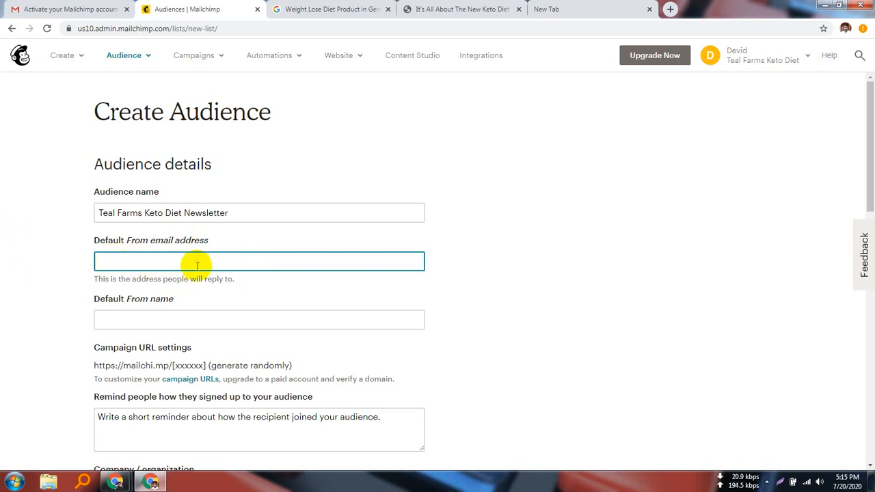
right_click(139, 263)
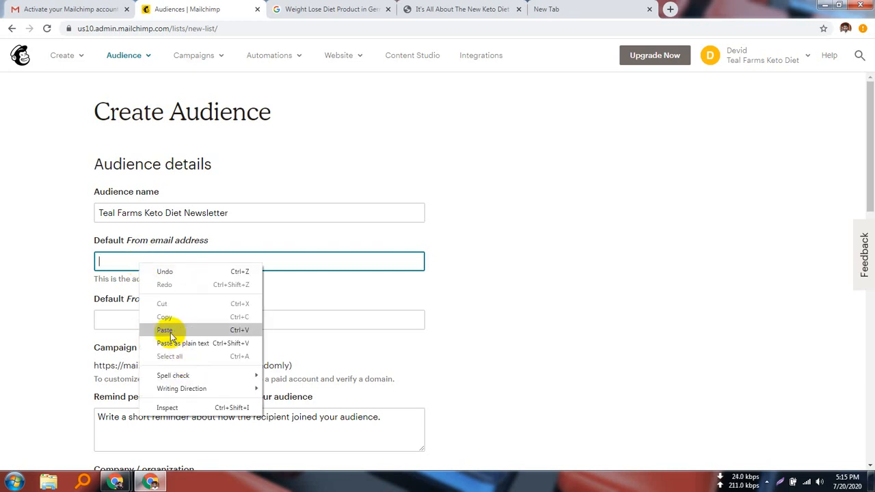
click(171, 328)
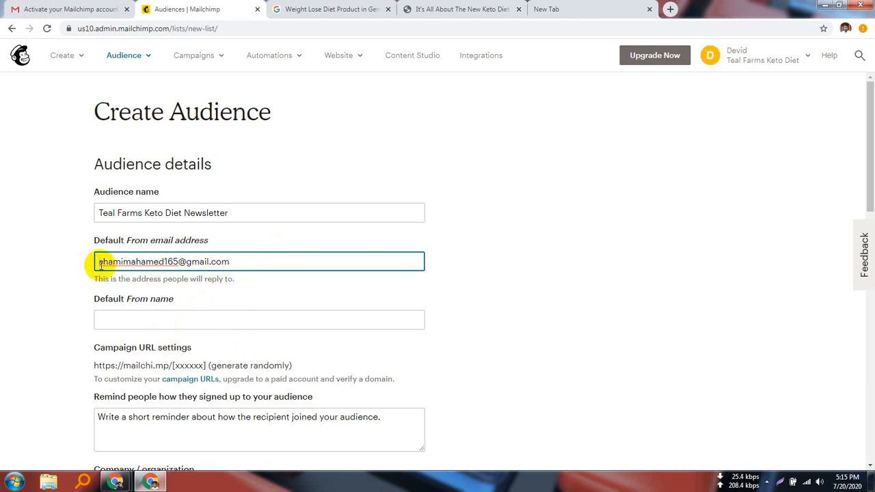
drag(100, 263, 244, 263)
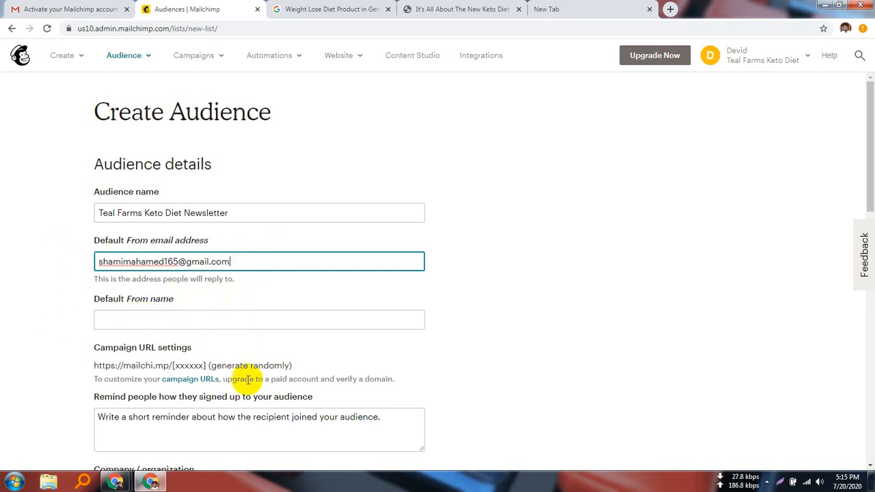
- Set the default From name to Teal Farms Keto Diet by copying that part of the audience name
scroll(93, 319, down, 1)
click(177, 265)
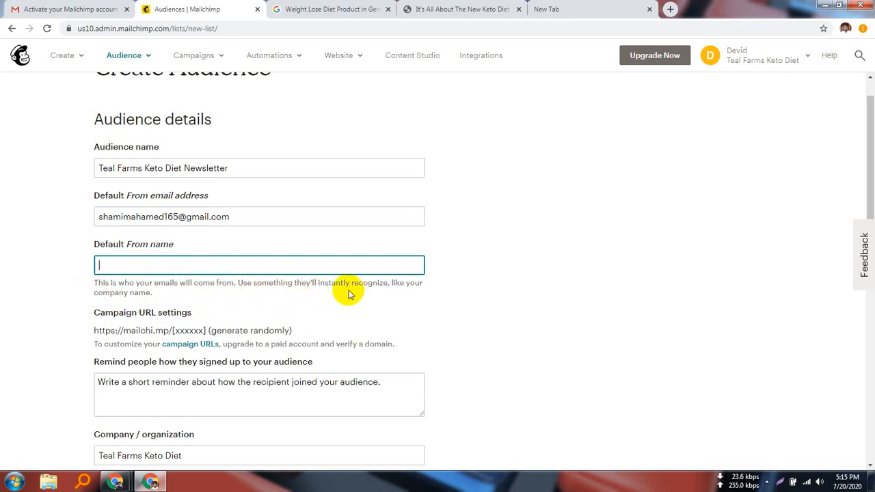
click(156, 296)
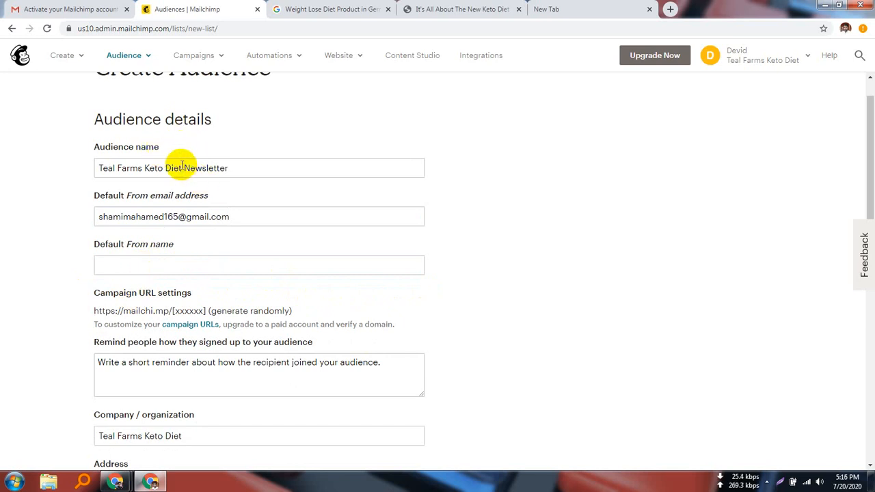
drag(181, 166, 88, 152)
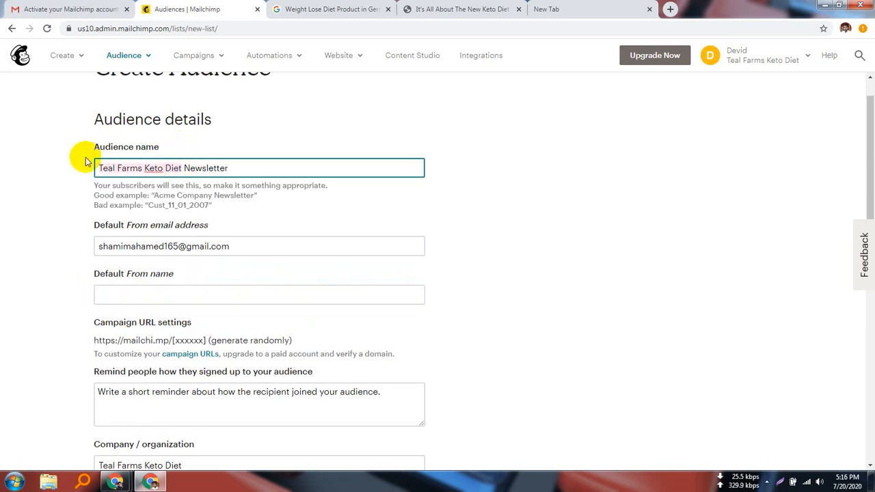
right_click(139, 164)
click(169, 184)
click(150, 295)
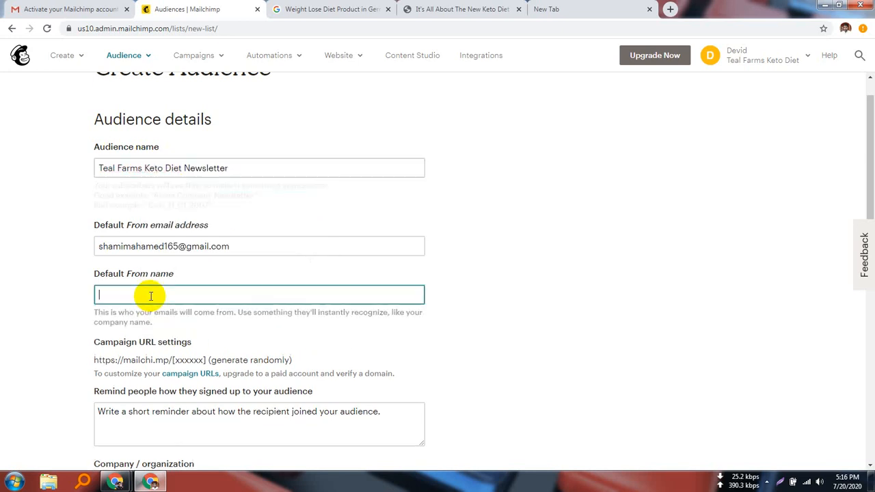
key(ctrl+v)
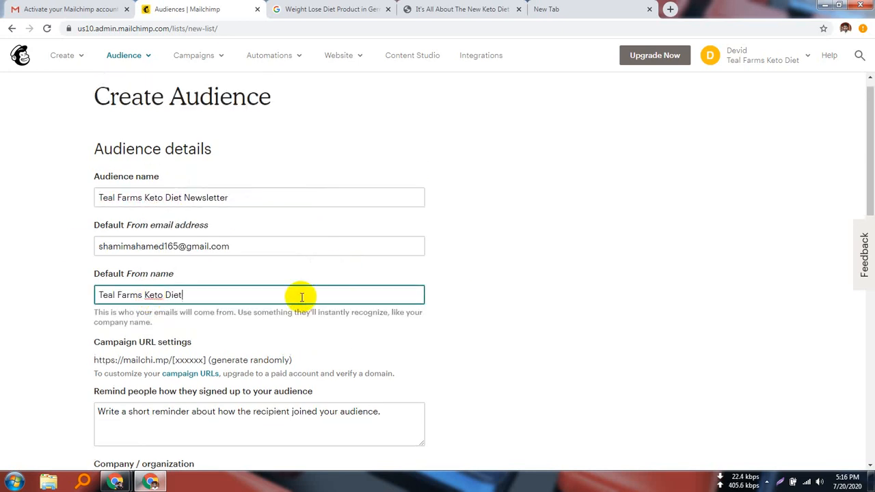
scroll(282, 340, down, 2)
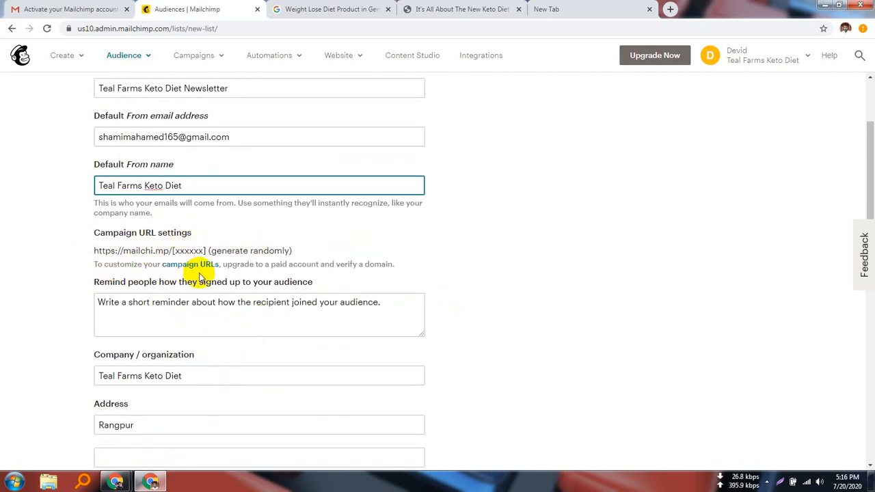
click(43, 267)
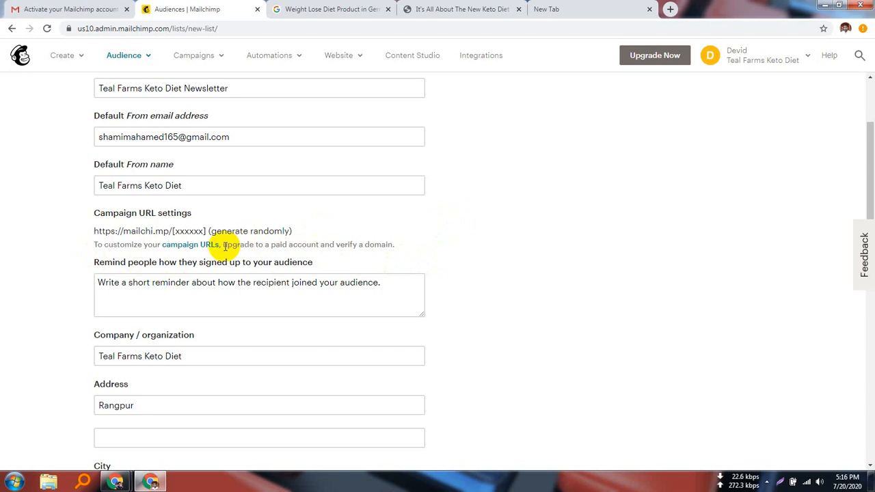
drag(224, 246, 400, 248)
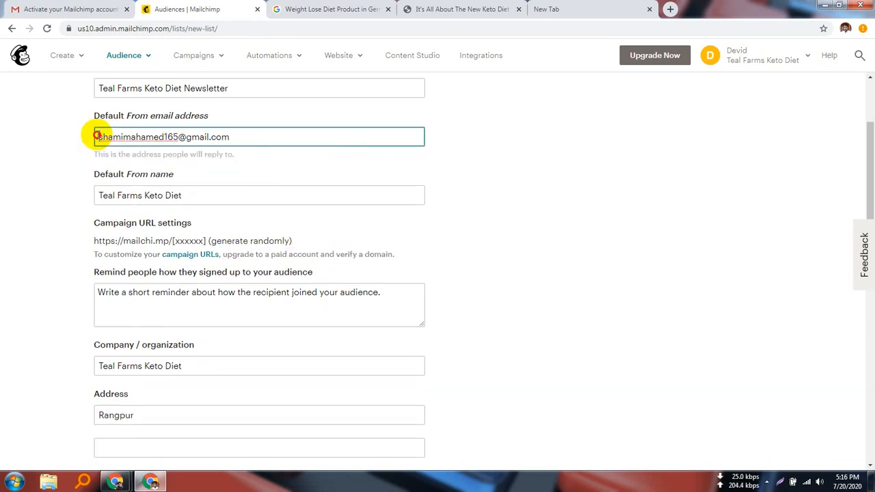
drag(96, 136, 274, 140)
click(75, 192)
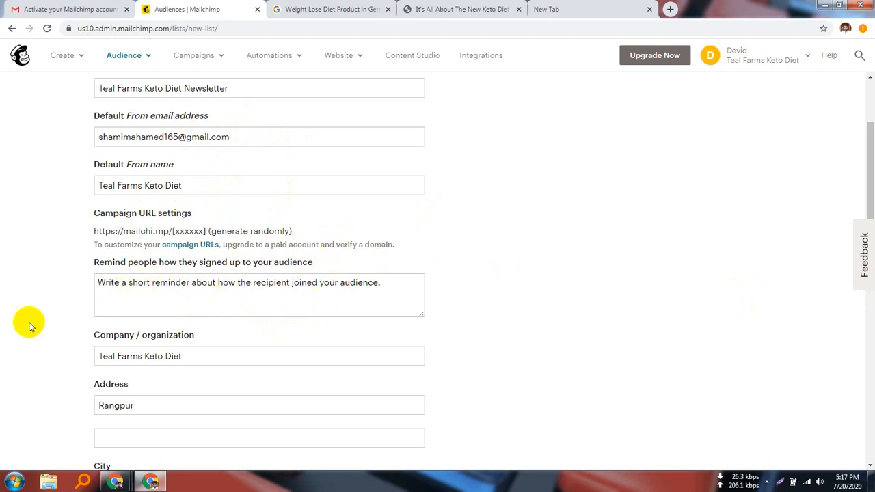
- Set the signup reminder text to "We send special offers to customers who opted in at our products."
click(196, 290)
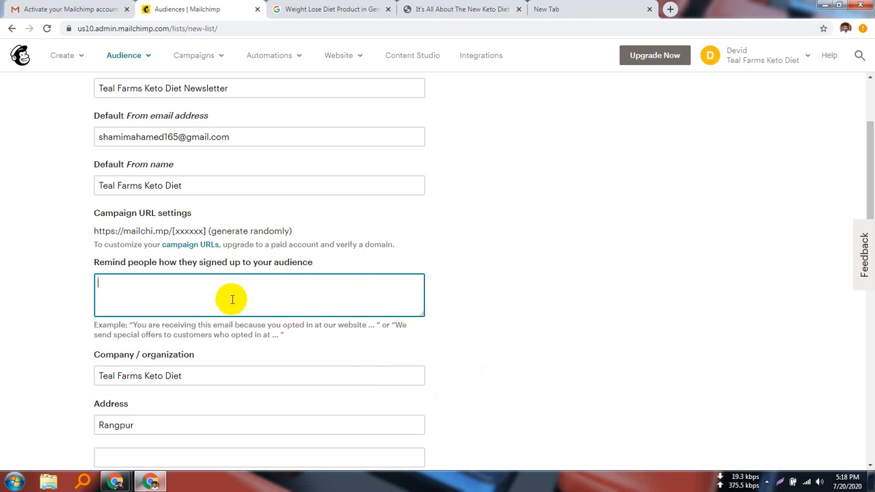
text(We send special off)
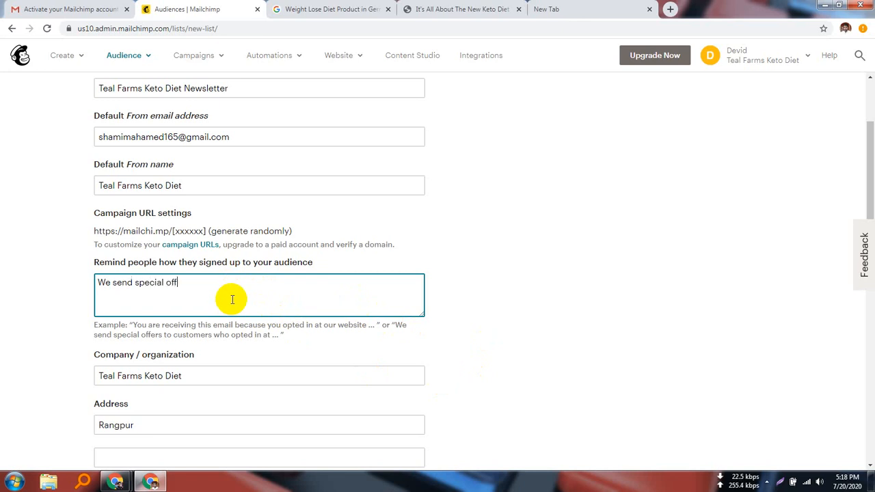
text(ers to customers who )
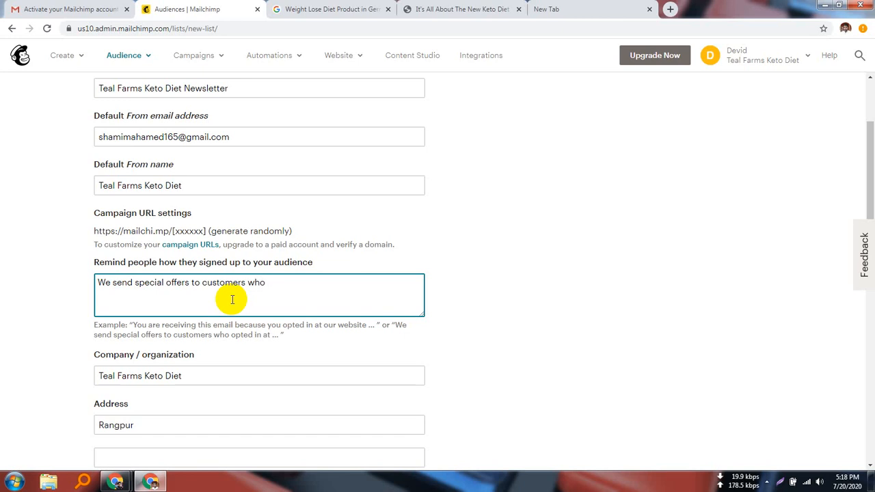
text(opted in at our p)
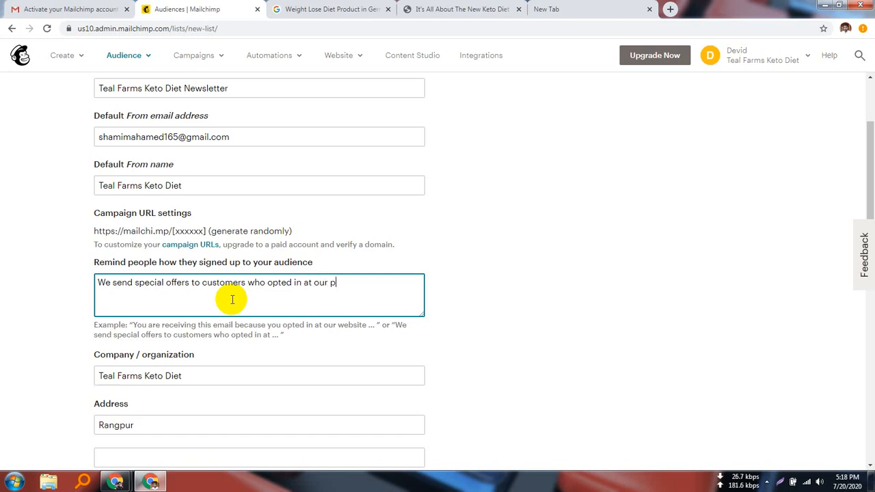
text(roduct)
text(ys)
key(BackSpace)
key(BackSpace)
text(s.)
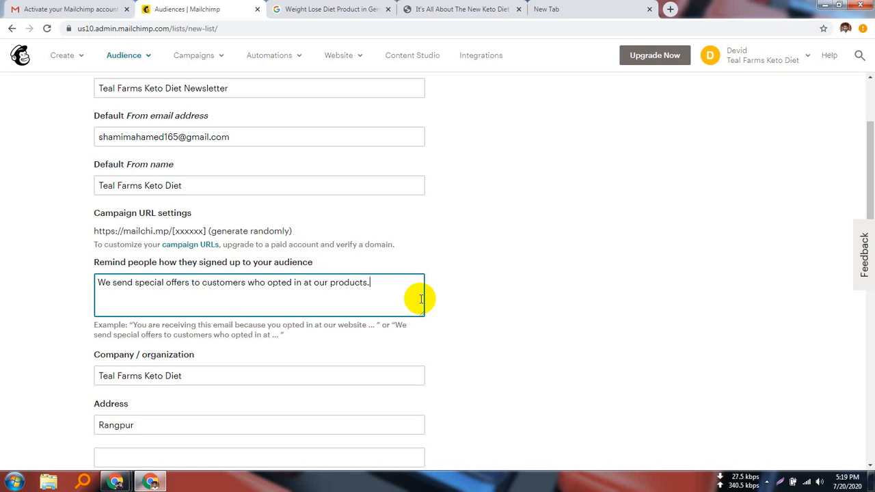
- Enable the daily summary and both one-by-one notifications, for subscribes and unsubscribes
scroll(322, 307, down, 2)
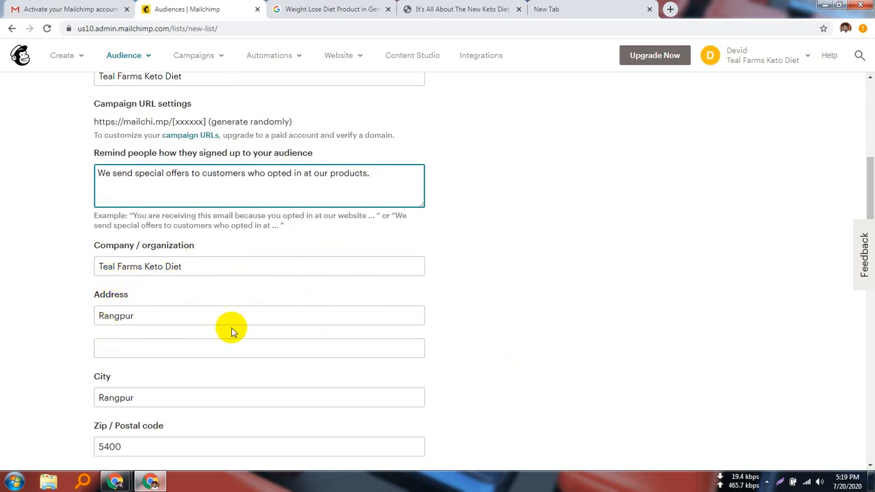
scroll(272, 348, down, 3)
scroll(328, 363, down, 3)
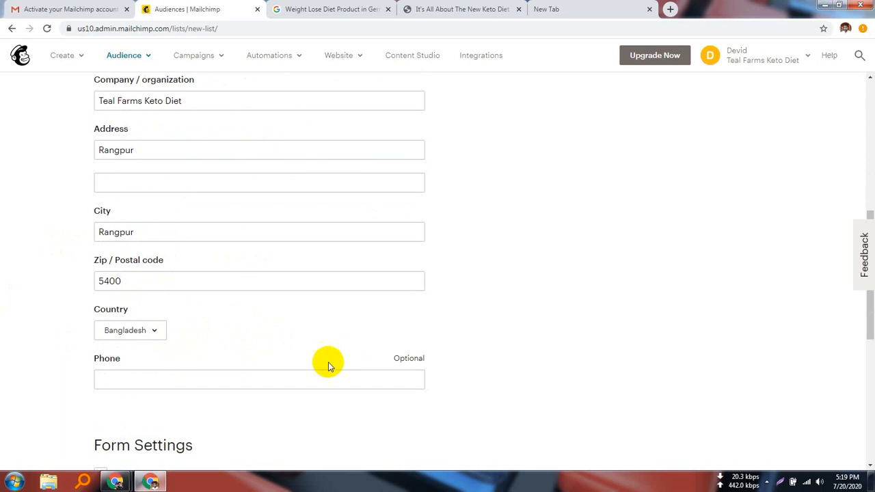
scroll(240, 272, down, 2)
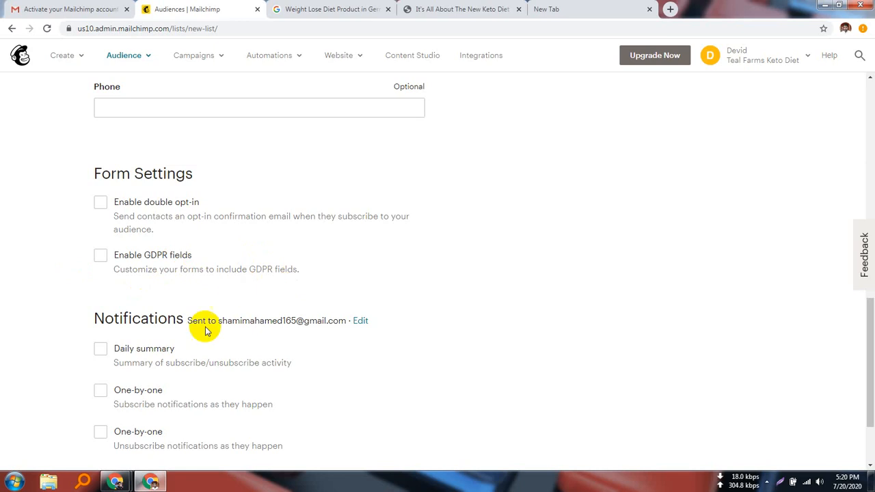
scroll(209, 385, down, 2)
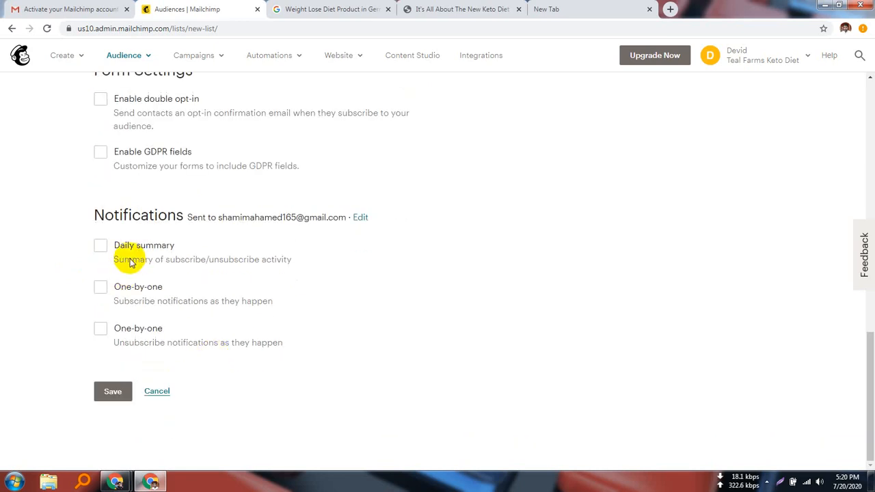
click(101, 244)
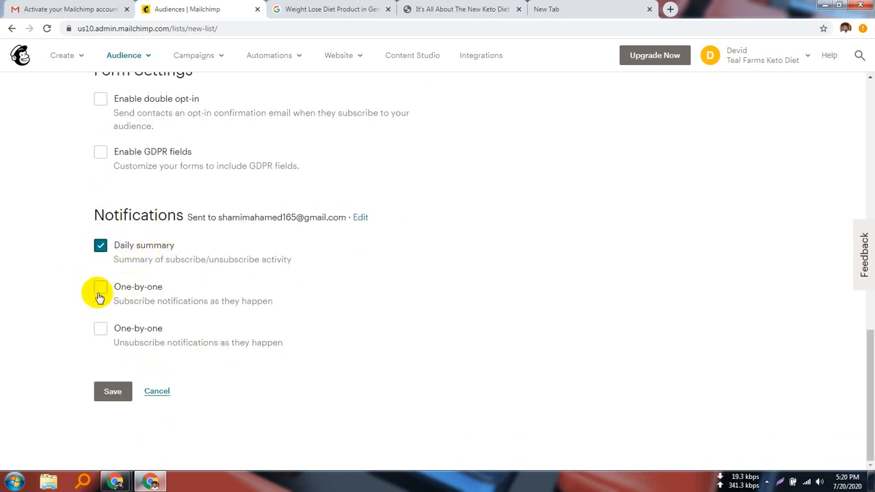
click(101, 287)
click(102, 328)
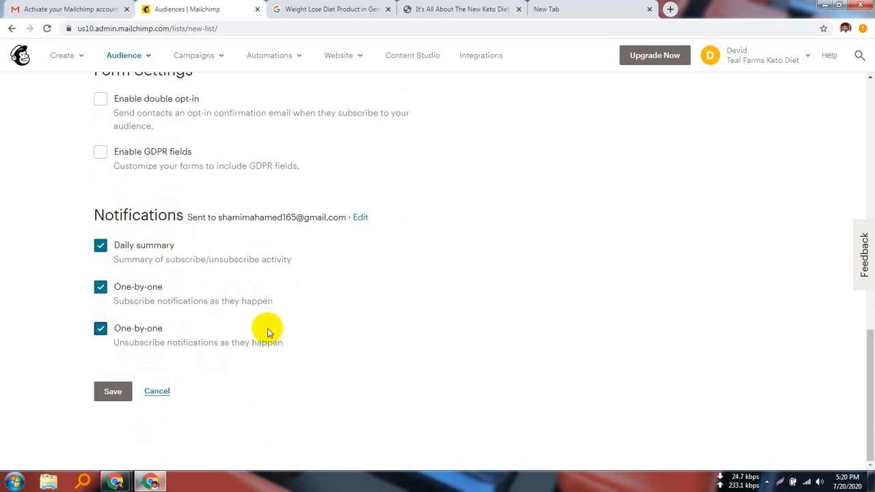
click(283, 259)
click(130, 237)
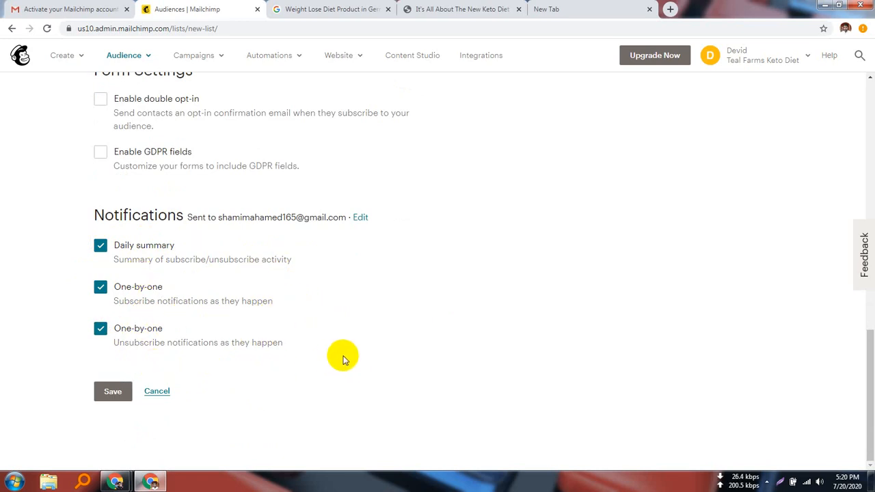
- Review the completed audience form and save the new audience
scroll(311, 321, up, 3)
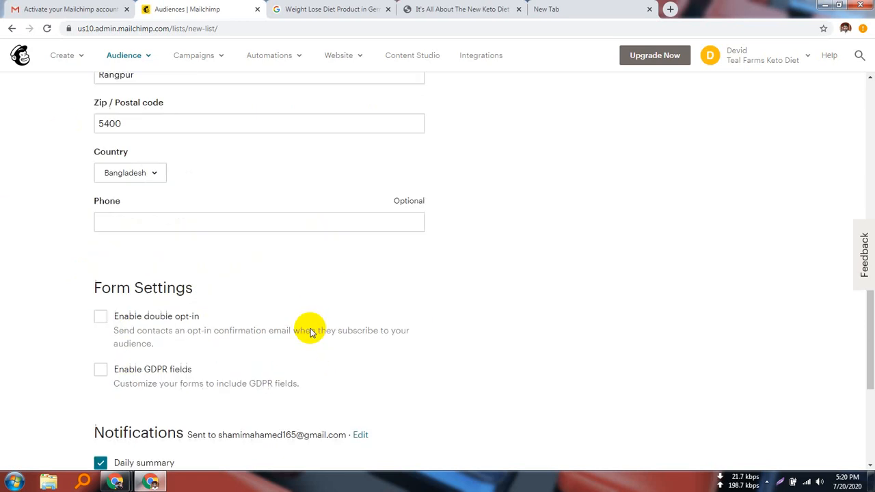
scroll(310, 332, up, 8)
scroll(182, 286, down, 2)
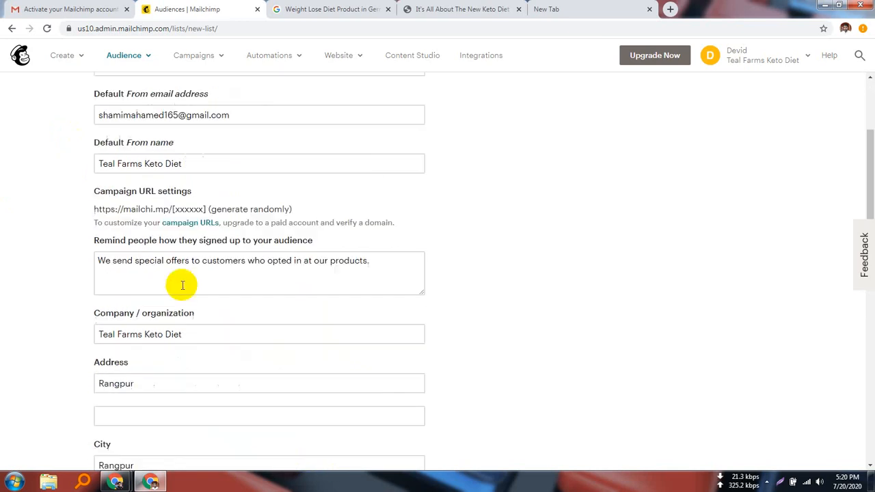
scroll(183, 285, down, 8)
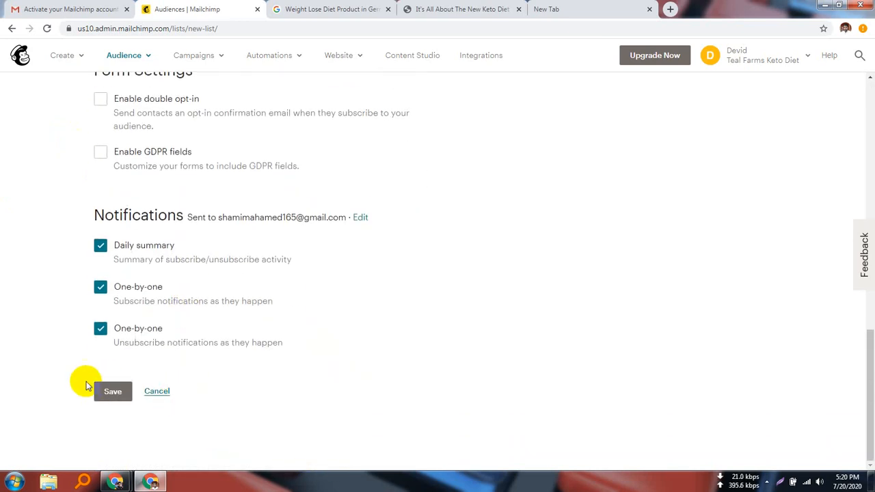
click(114, 392)
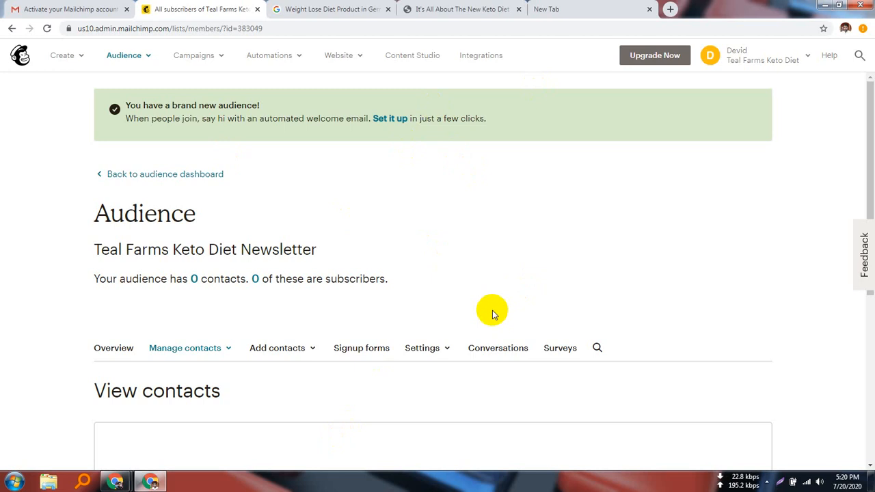
- Start importing contacts into the new audience with Copy/paste from file as the source and continue to the contact info entry
scroll(493, 313, down, 3)
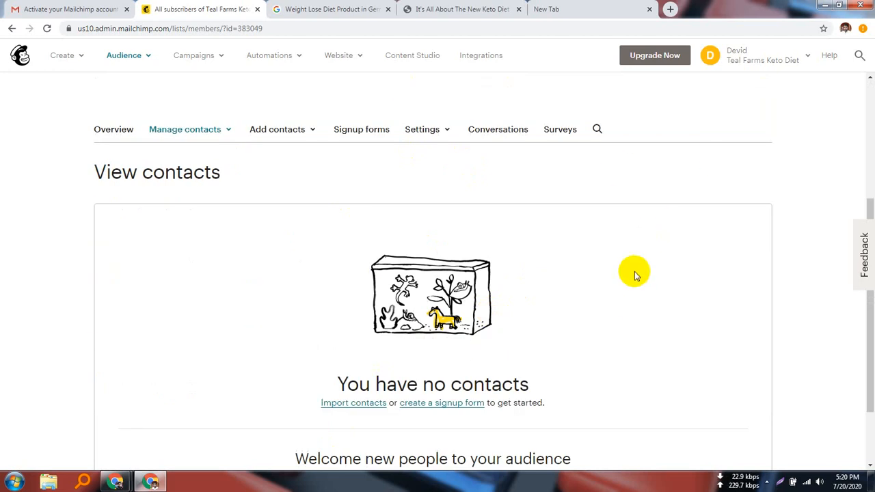
scroll(634, 272, down, 1)
scroll(338, 348, up, 4)
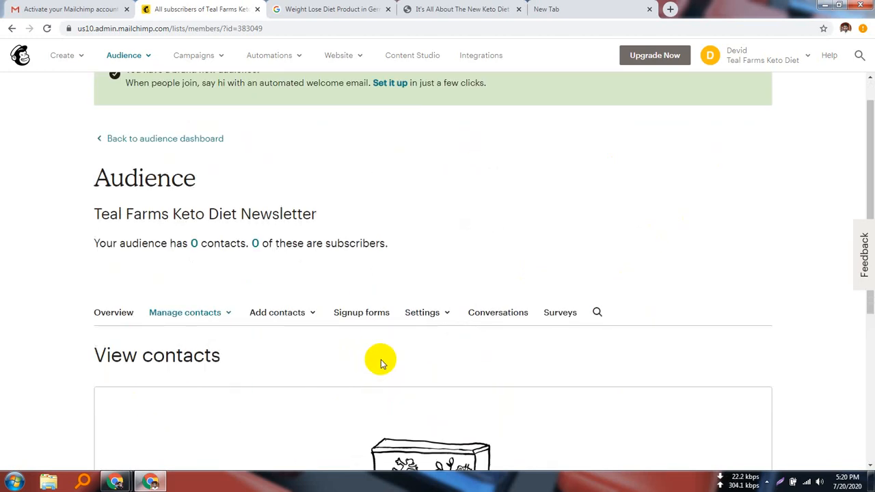
scroll(381, 360, down, 4)
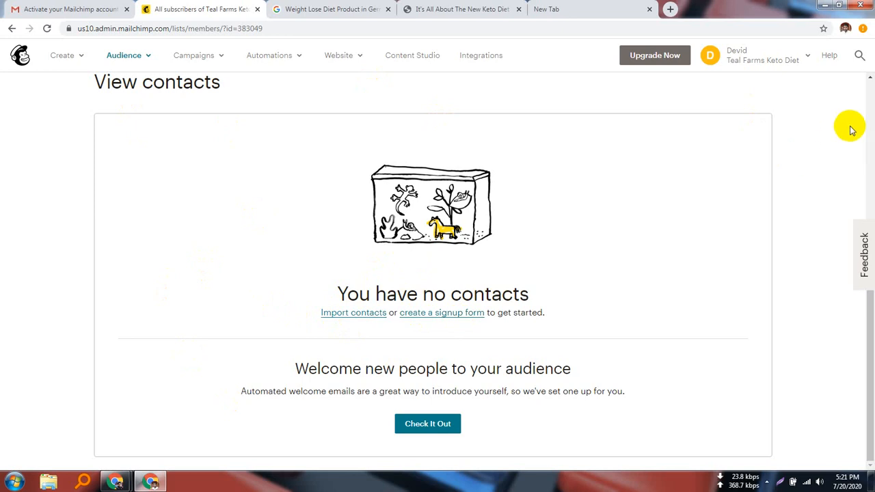
click(356, 313)
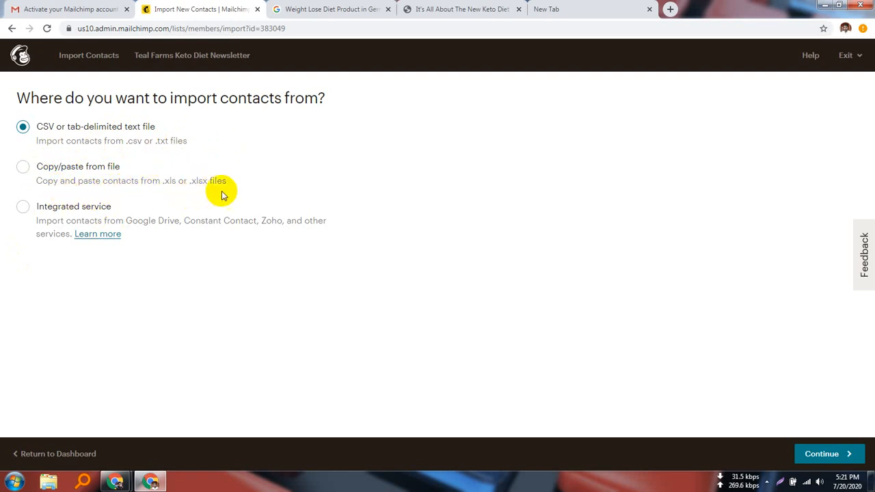
click(23, 168)
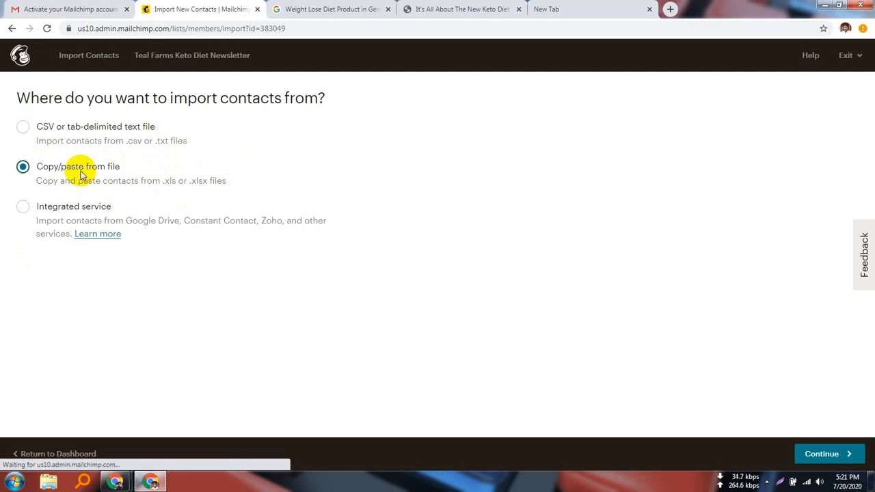
click(24, 208)
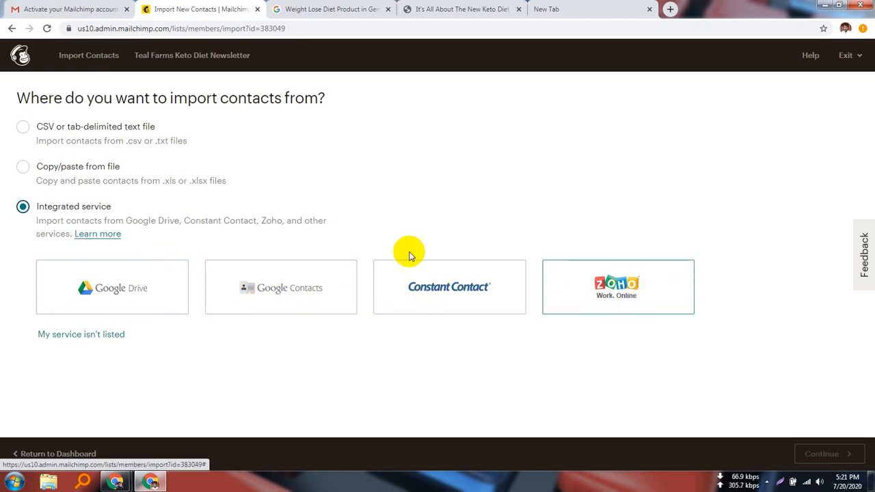
click(33, 169)
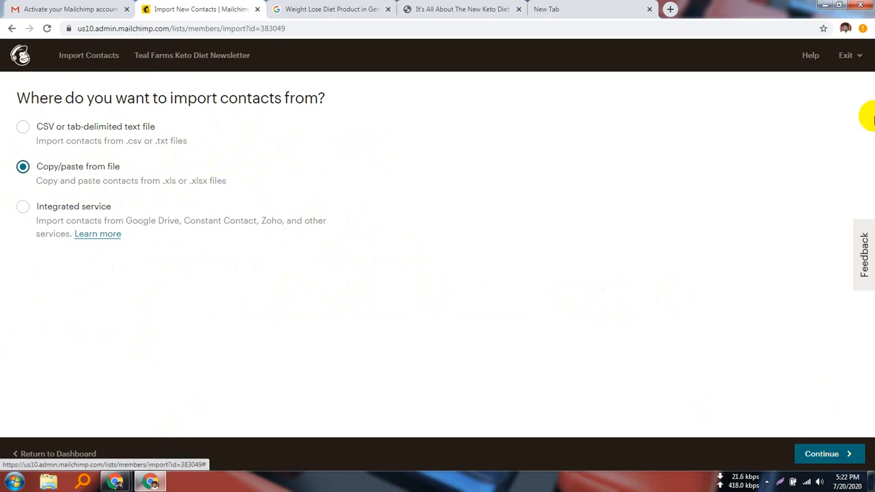
click(845, 454)
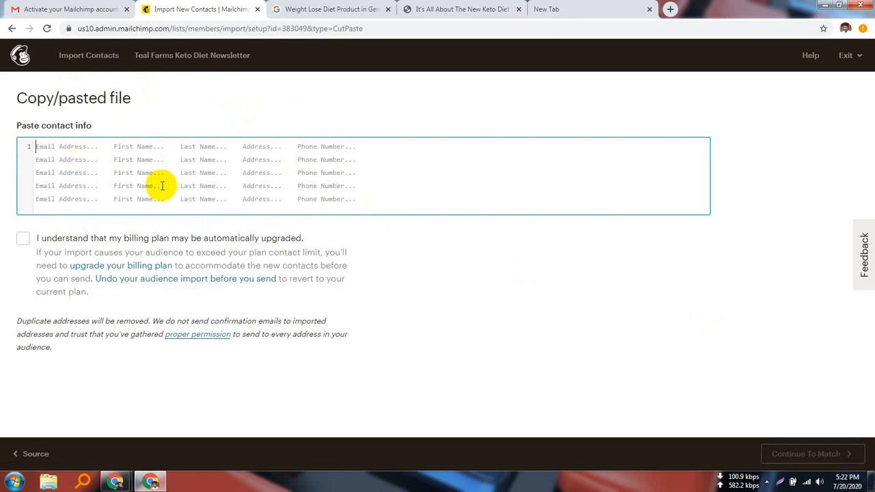
click(43, 145)
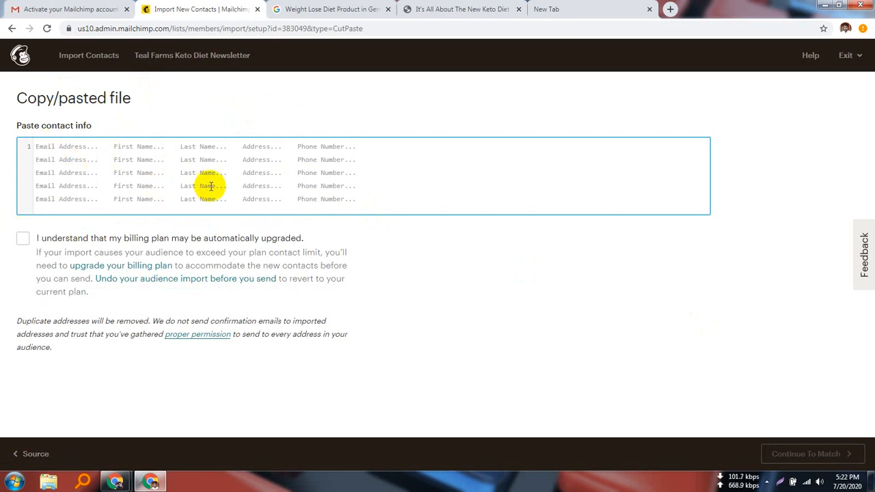
click(116, 481)
click(73, 436)
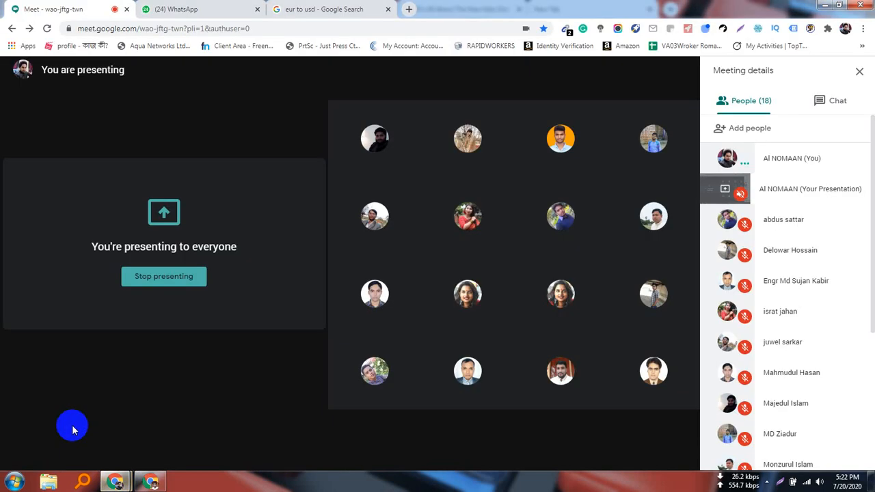
click(406, 8)
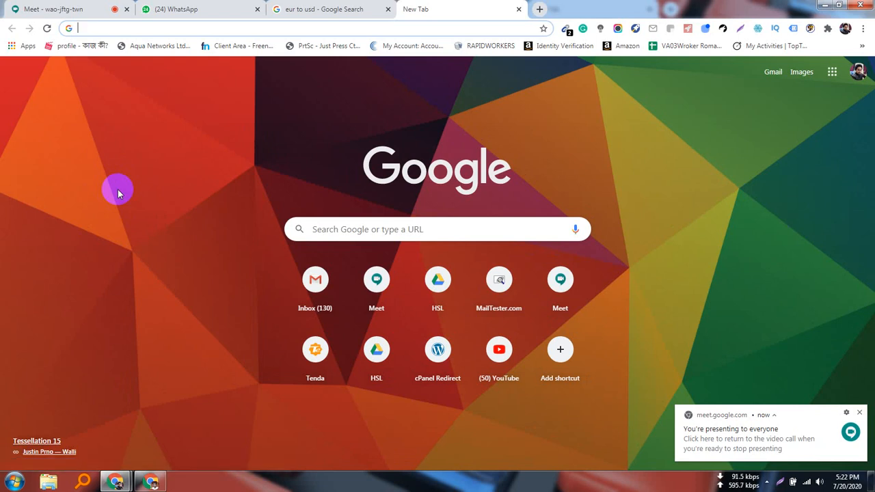
click(138, 30)
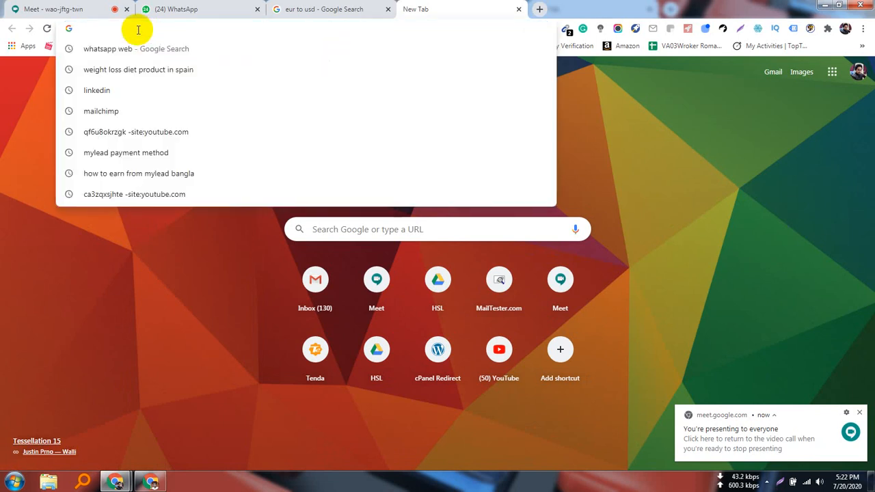
text("")
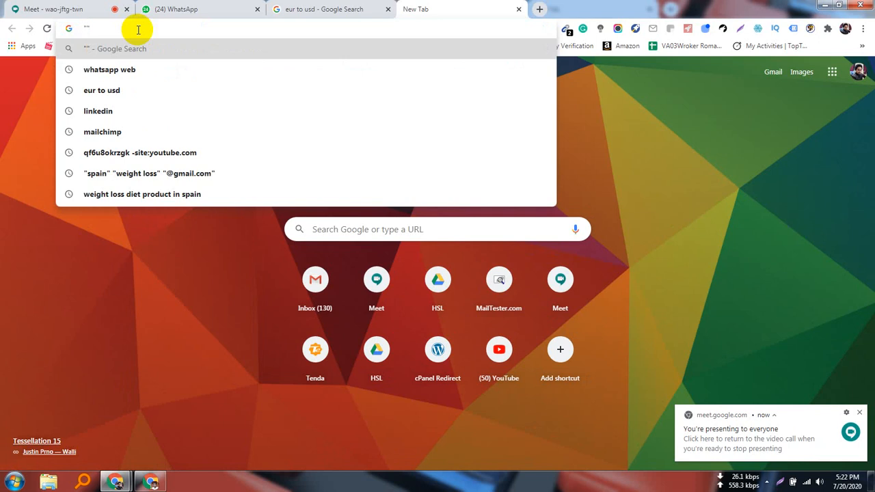
text(Ger)
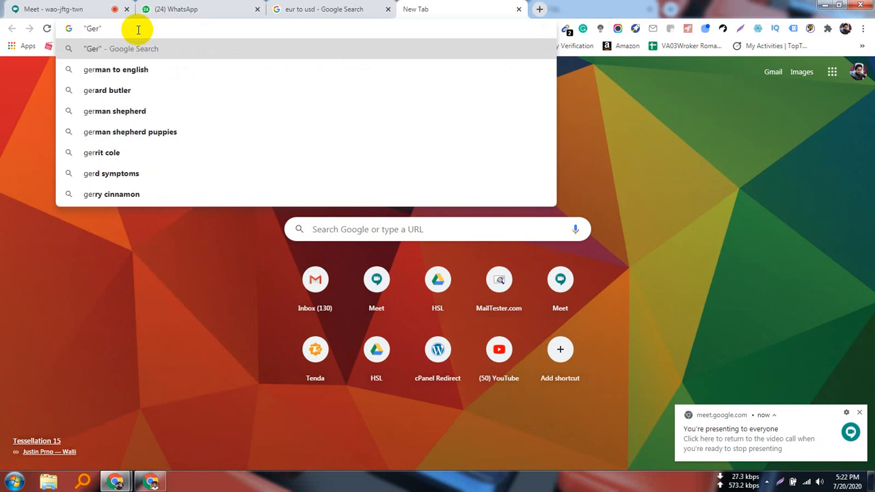
text(many)
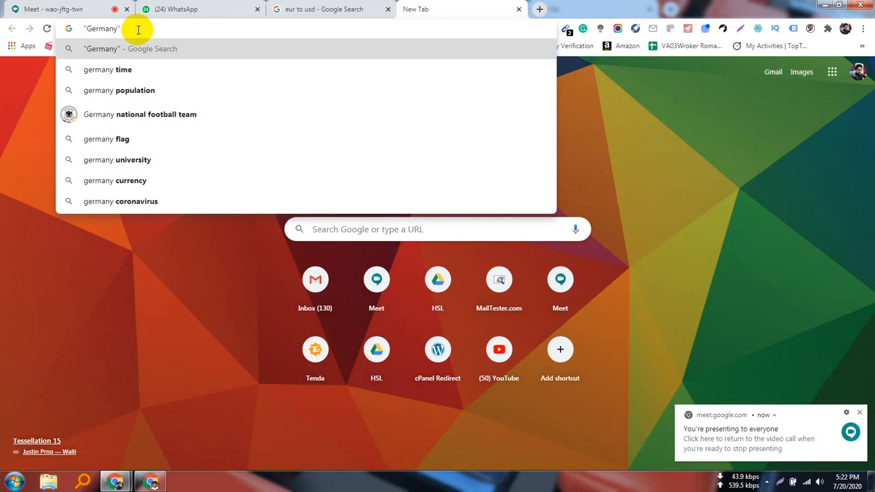
text( "")
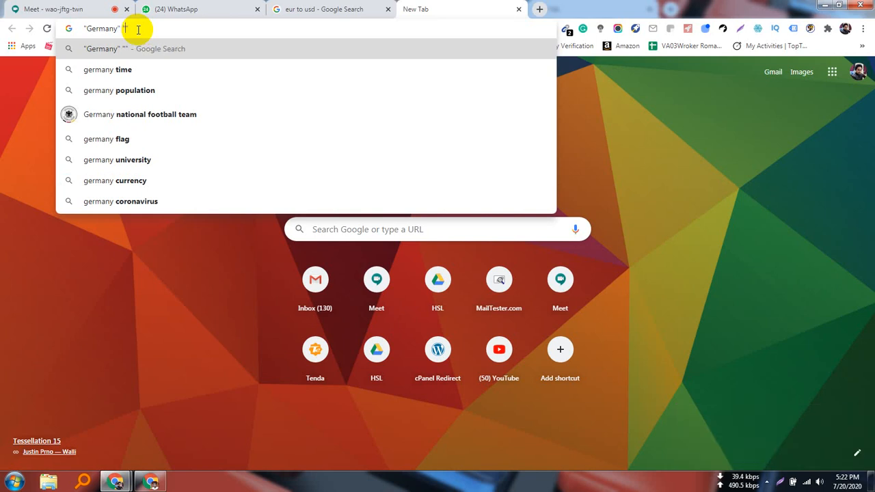
text(Weigh)
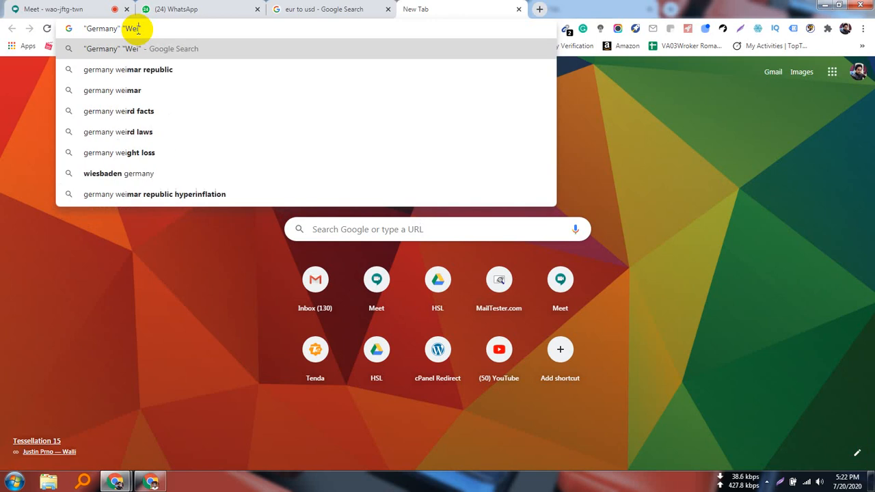
text(t )
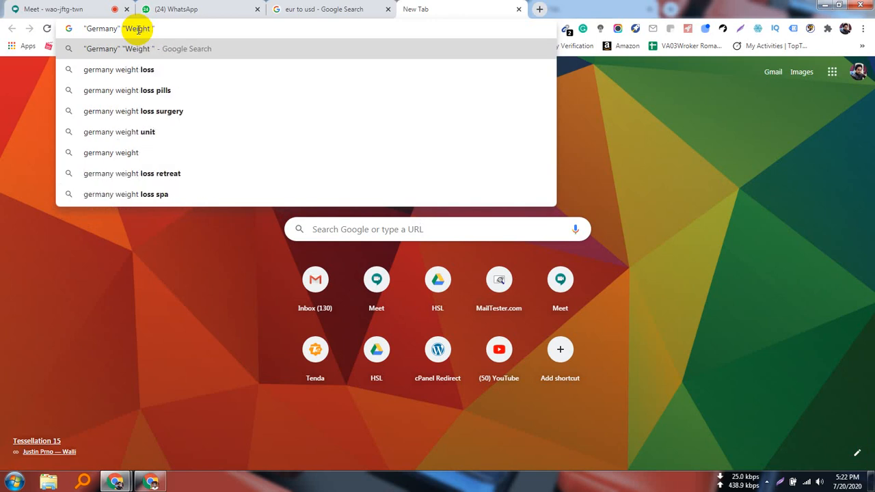
text(Lo)
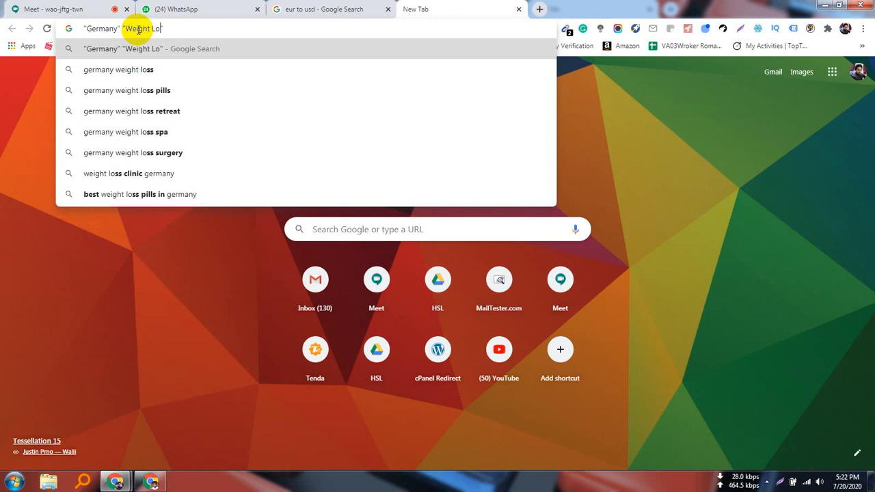
text(se)
key(BackSpace)
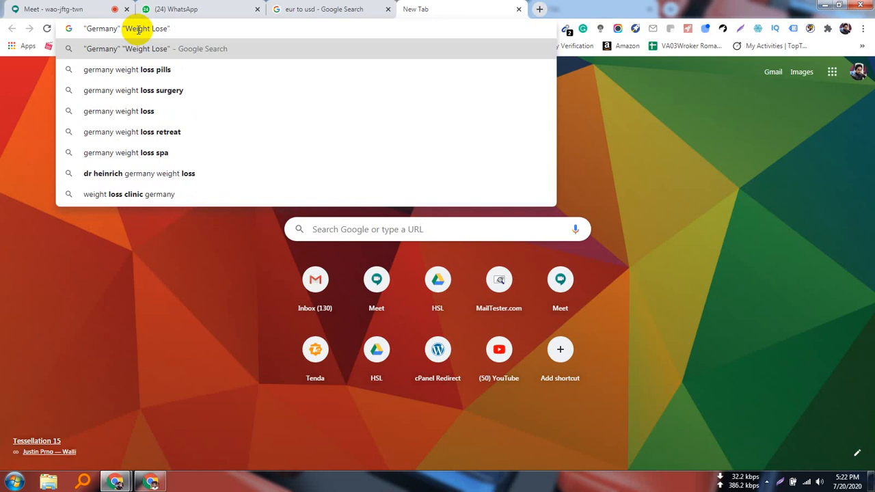
text(Lose" "@g)
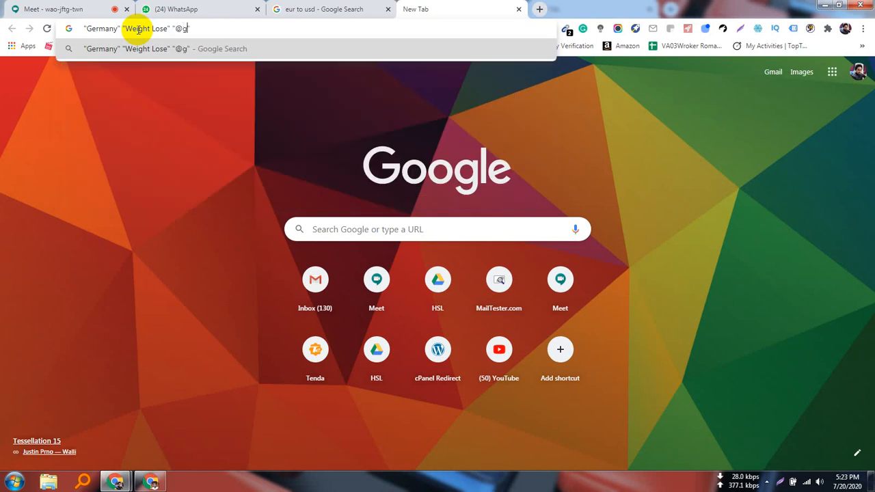
text(mail.com)
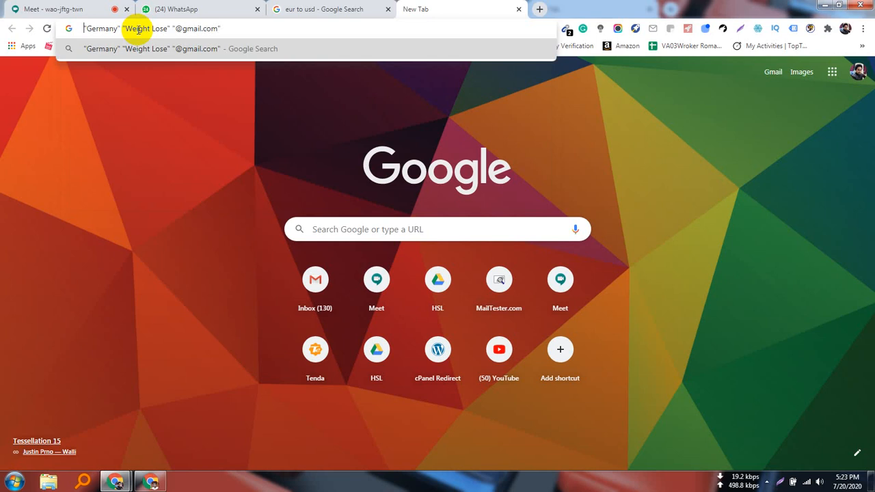
- Restrict the query to Facebook by prefixing it with site:facebook.com and run the Google search
text(s)
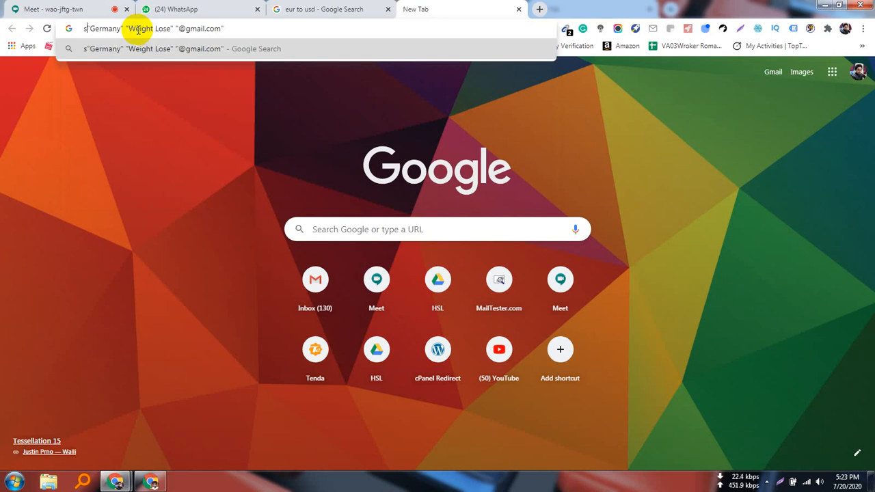
text(ite)
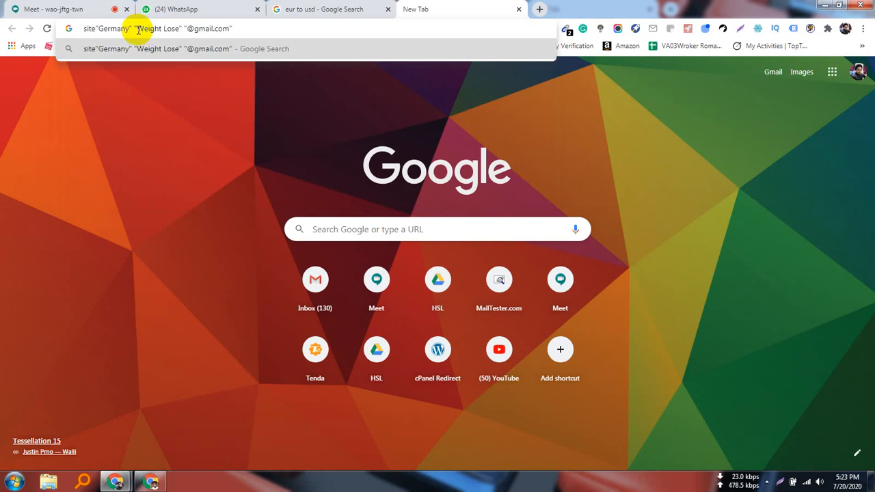
text(:)
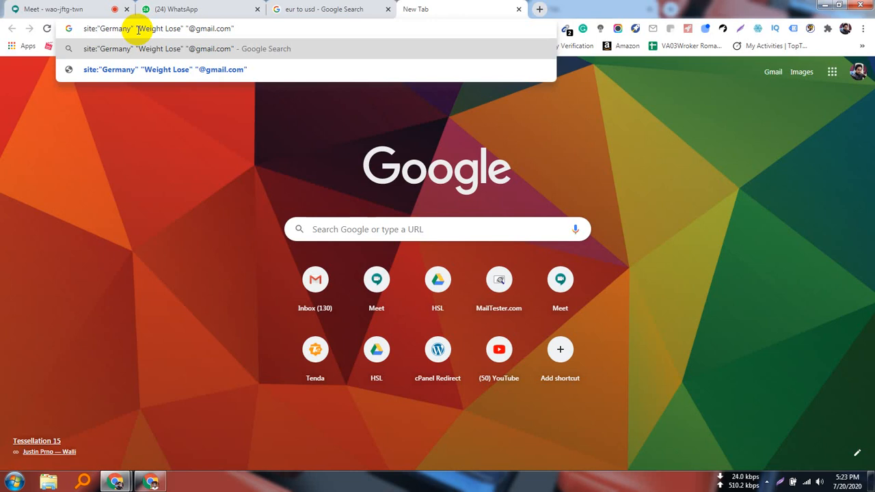
text(face)
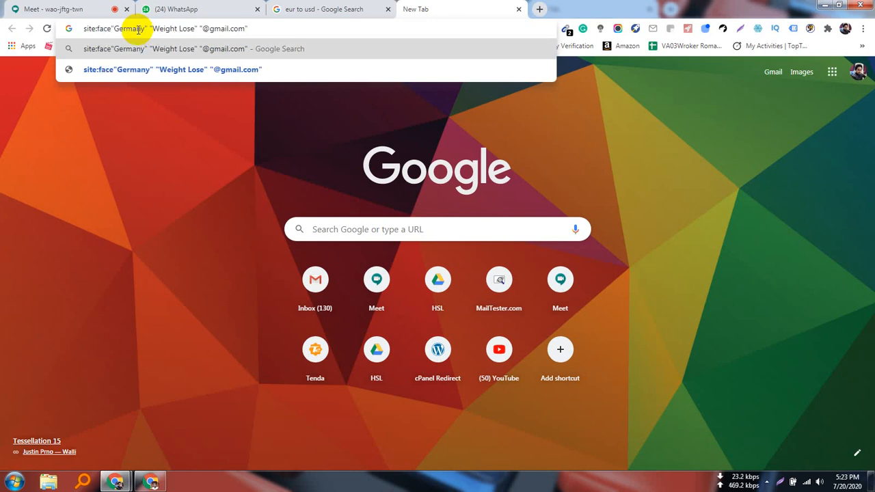
text(book.c)
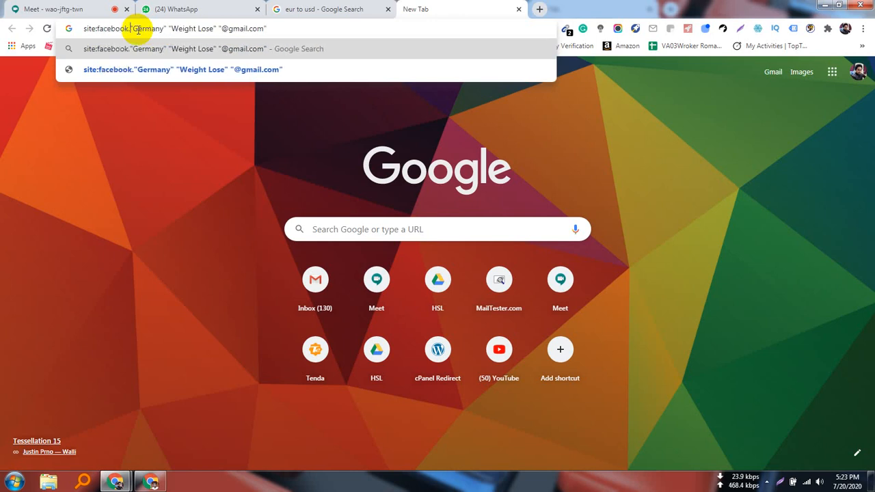
text(om)
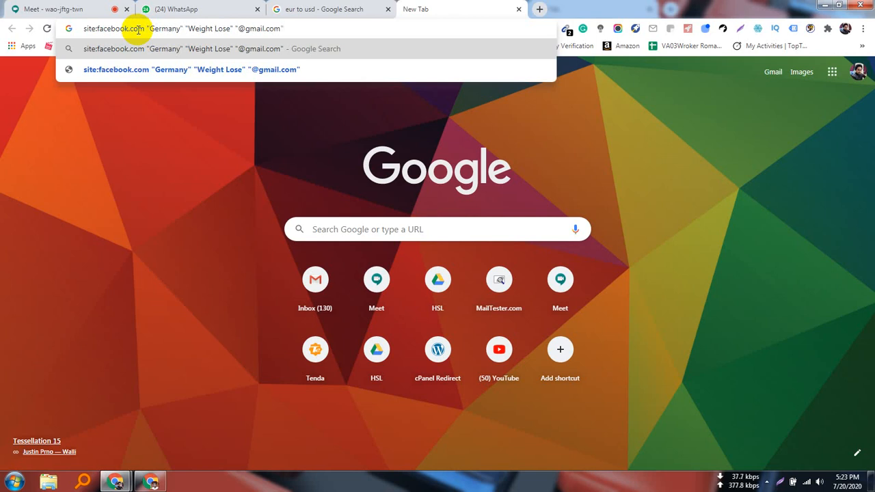
key(Return)
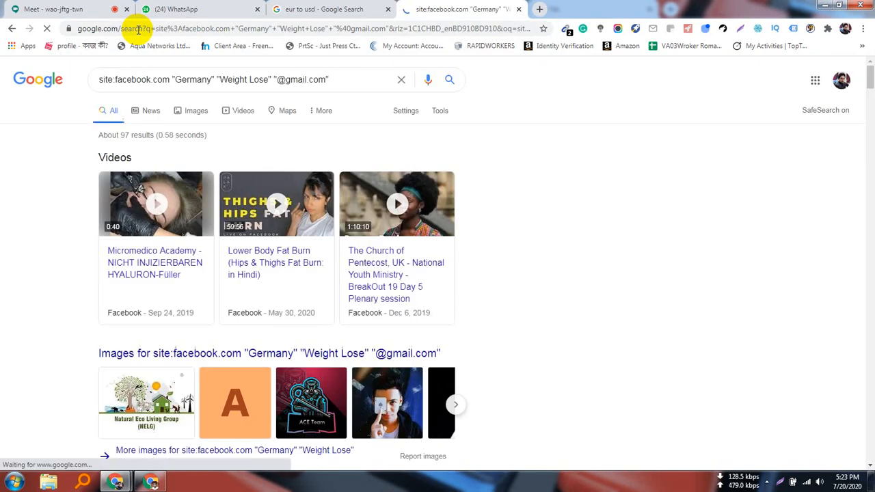
- Examine the full list of Facebook search results for Gmail contacts related to Germany and weight loss
scroll(308, 301, down, 4)
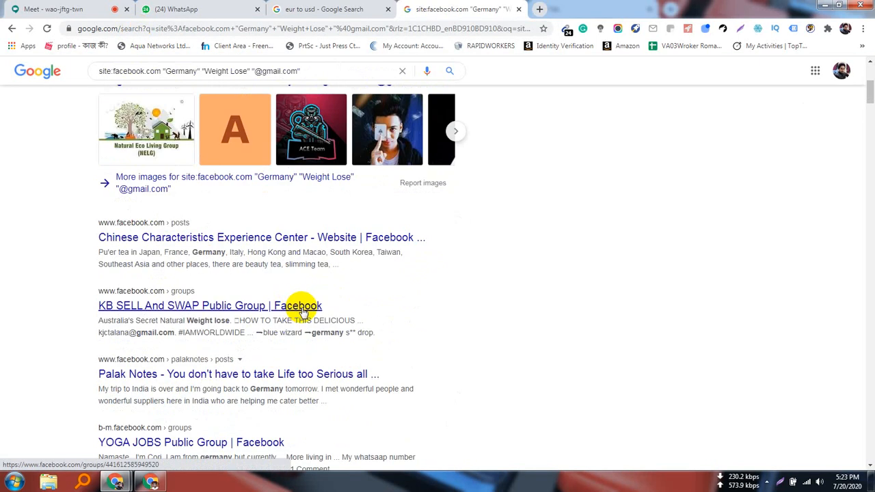
scroll(192, 315, down, 9)
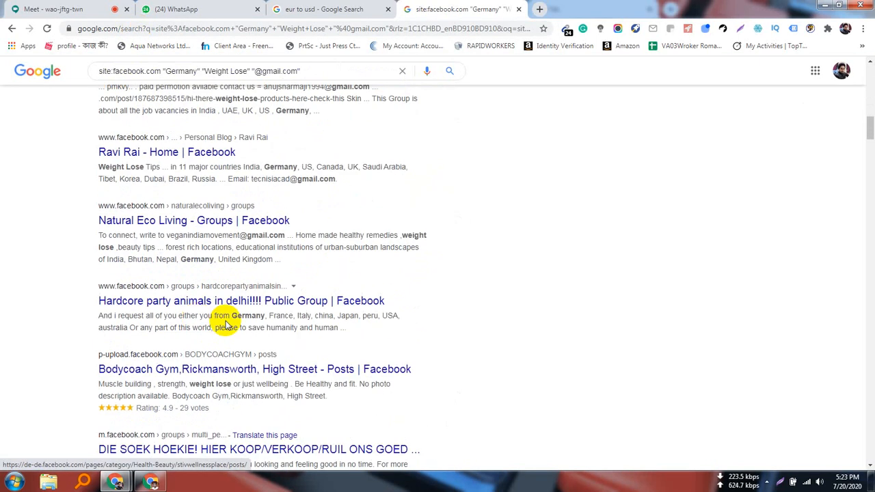
scroll(226, 326, down, 20)
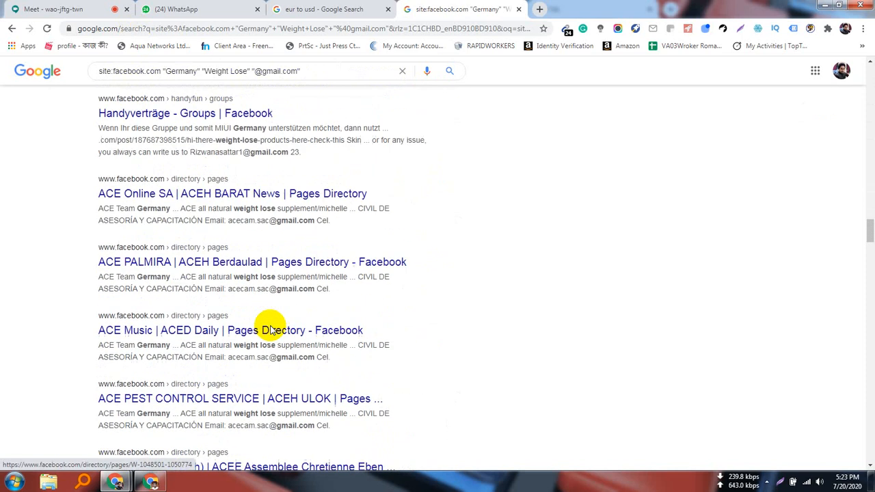
scroll(272, 325, down, 15)
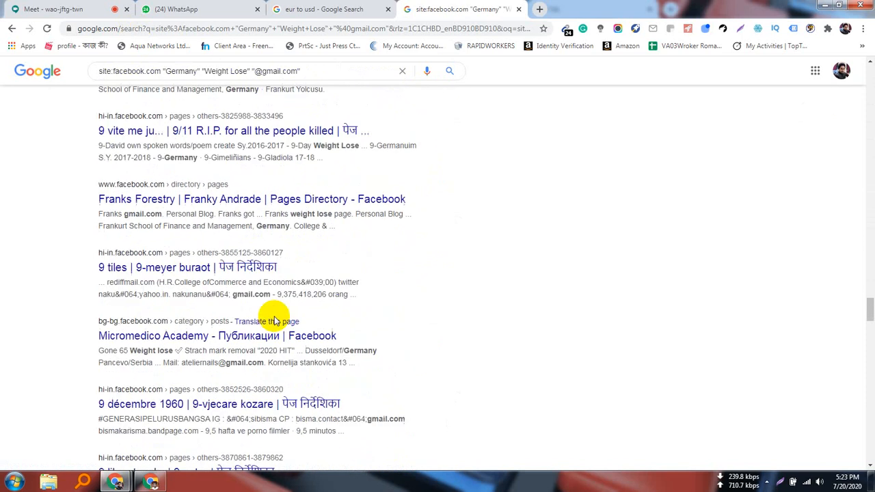
scroll(272, 321, down, 5)
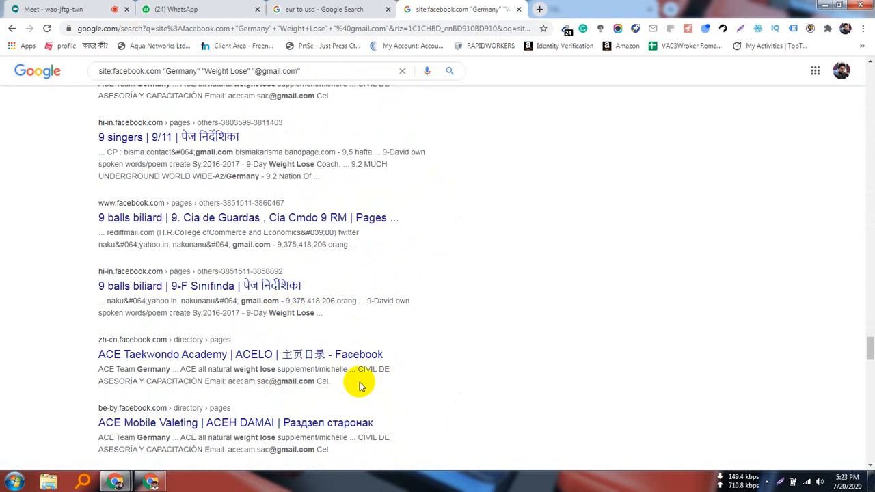
scroll(236, 355, down, 5)
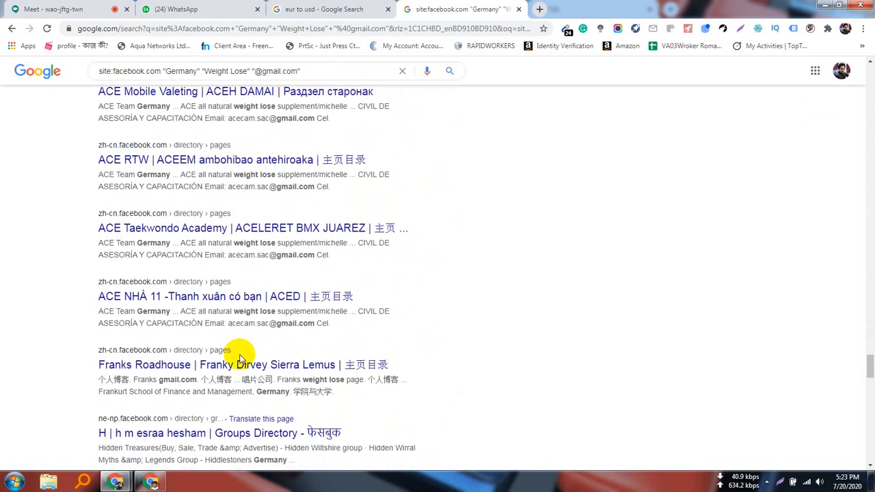
scroll(239, 357, down, 15)
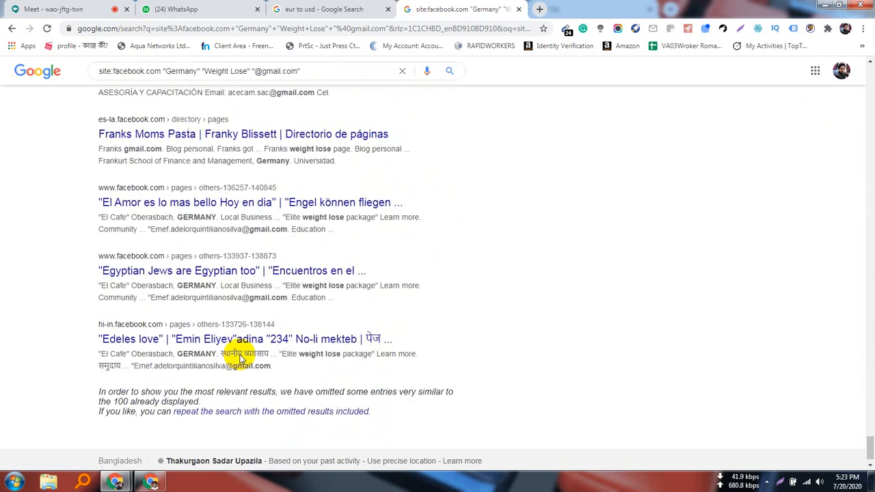
scroll(240, 357, up, 2)
scroll(236, 352, down, 2)
scroll(239, 355, up, 8)
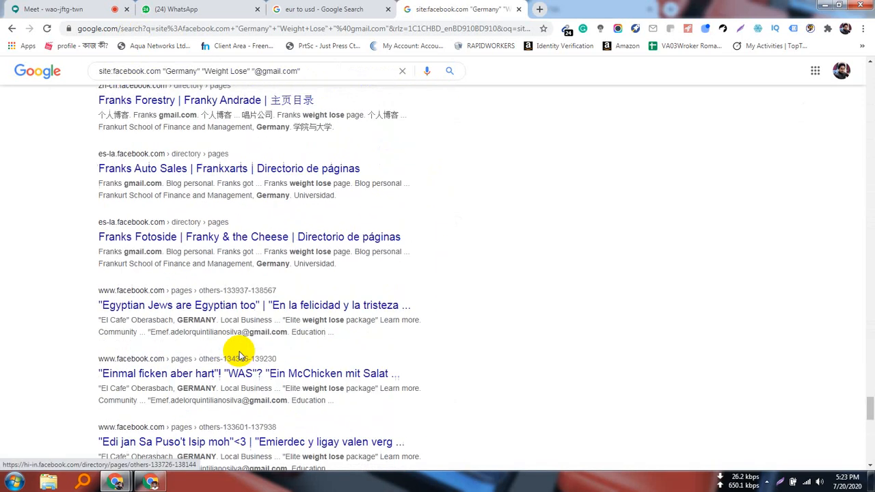
scroll(239, 357, up, 10)
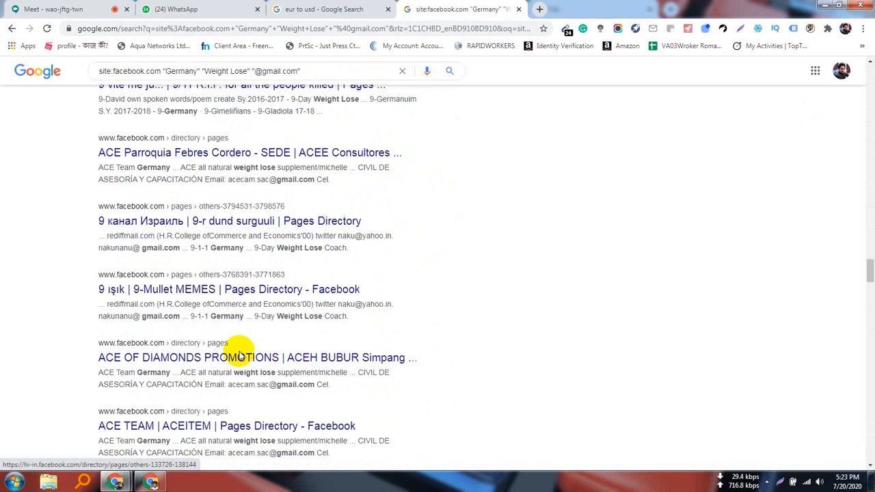
scroll(239, 356, up, 12)
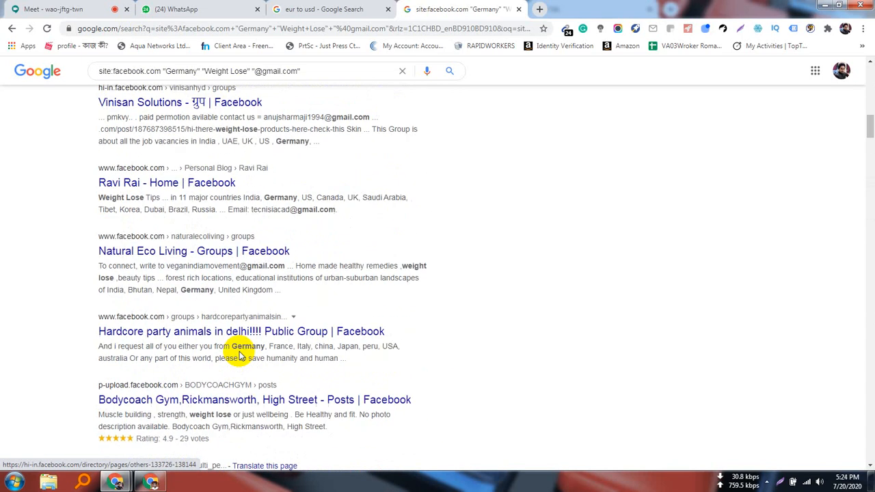
scroll(239, 357, up, 10)
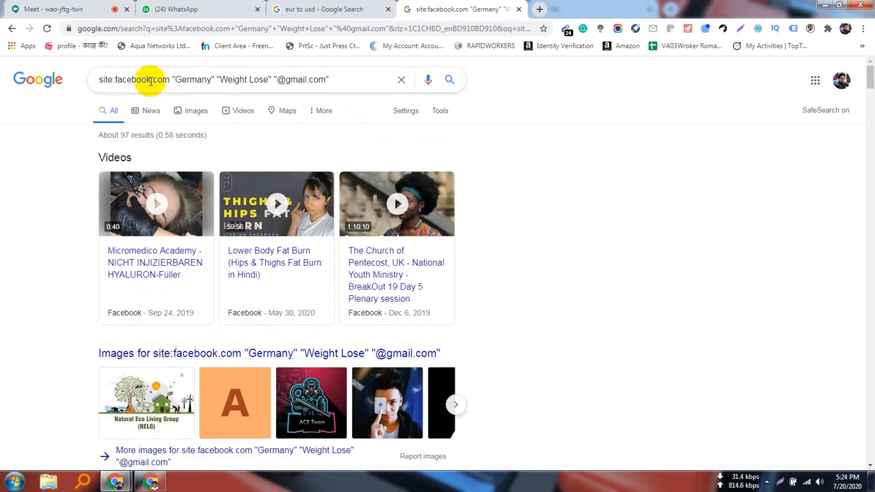
- Remove the site:facebook.com restriction, add "facebook" in quotes at the end of the query, and search again
click(152, 80)
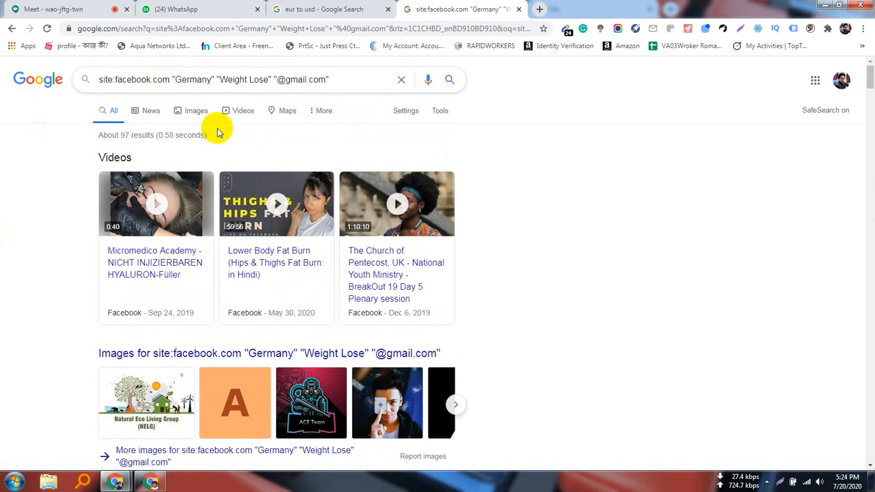
key(BackSpace)
key(BackSpace)
key(BackSpace)
key(BackSpace)
key(BackSpace)
key(BackSpace)
key(BackSpace)
key(BackSpace)
key(BackSpace)
key(BackSpace)
key(BackSpace)
key(BackSpace)
key(BackSpace)
key(BackSpace)
key(BackSpace)
key(BackSpace)
key(BackSpace)
key(BackSpace)
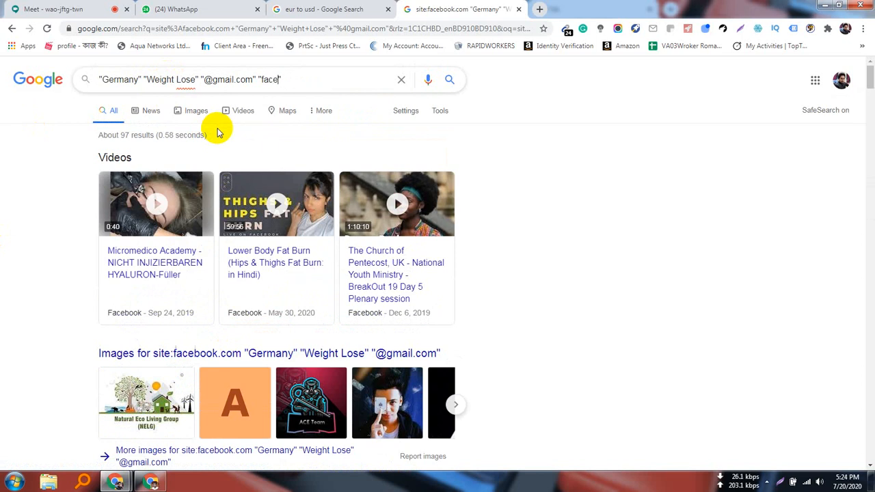
text(book)
key(Return)
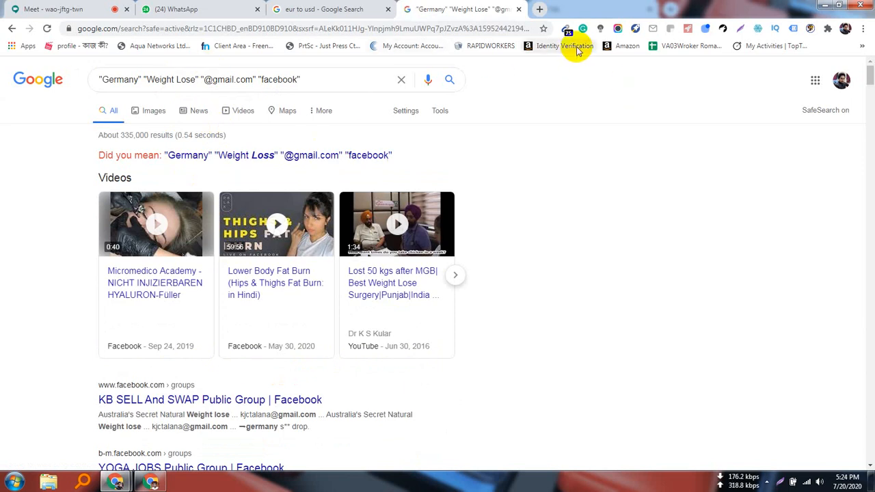
scroll(137, 383, down, 3)
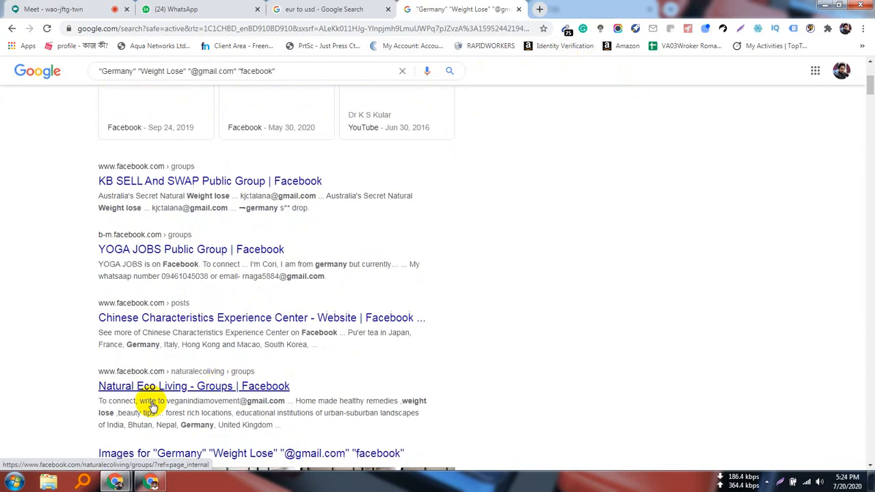
- Examine the Google results of the unrestricted "Weight Lose" query for Gmail contacts related to Germany and weight loss
scroll(140, 400, down, 3)
scroll(140, 397, down, 2)
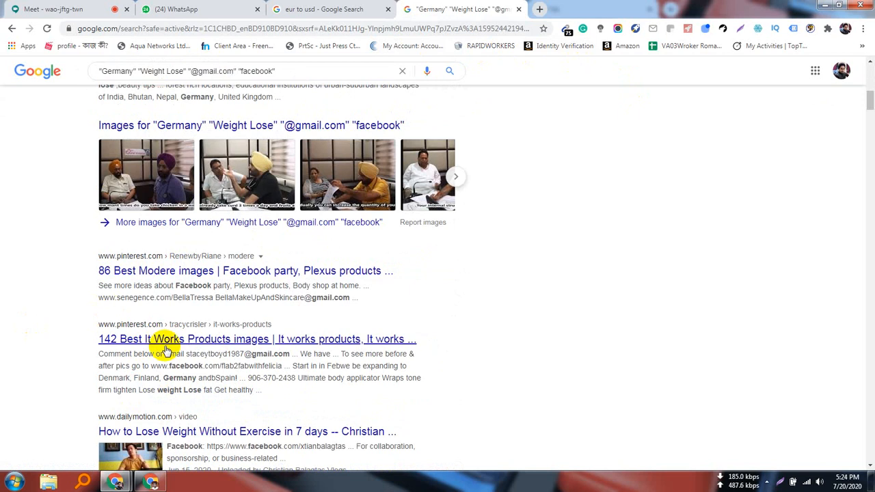
scroll(129, 338, down, 2)
scroll(137, 337, down, 8)
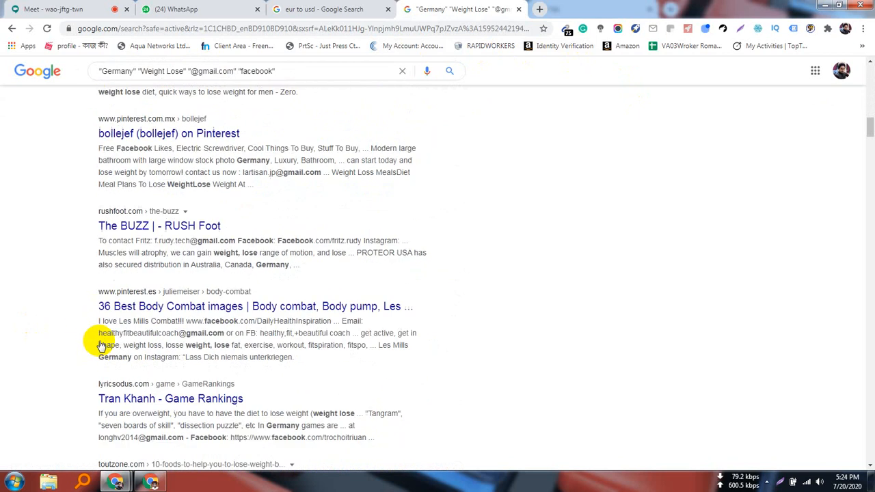
scroll(154, 334, down, 5)
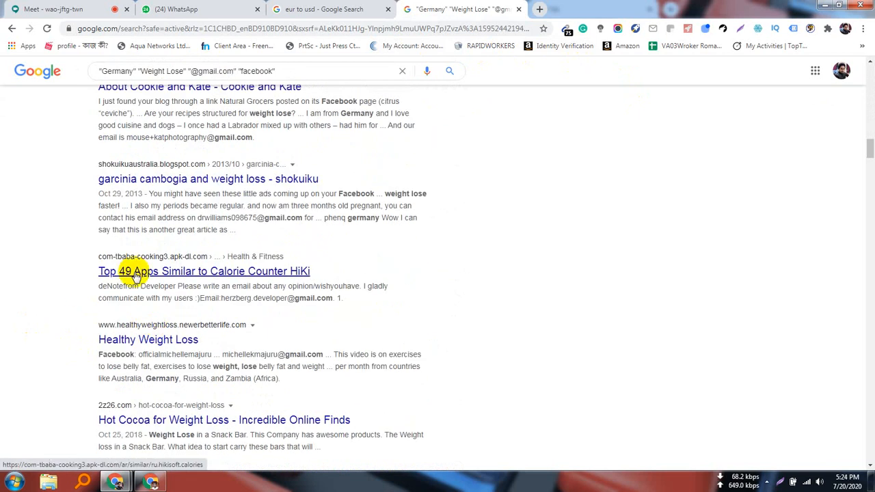
scroll(130, 267, down, 5)
scroll(174, 297, down, 15)
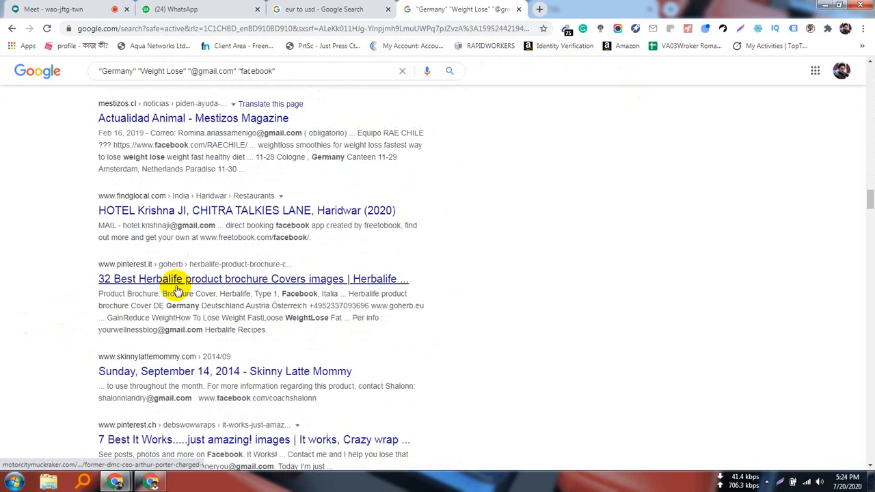
scroll(185, 276, up, 5)
scroll(212, 267, up, 15)
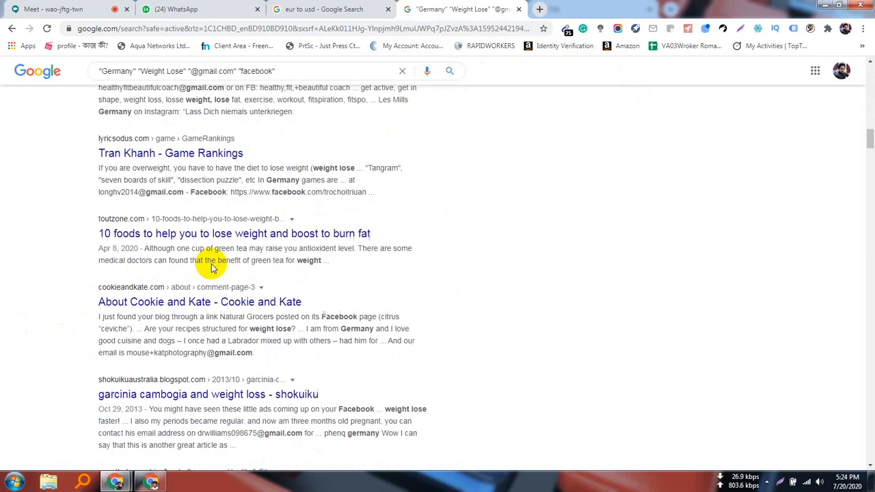
scroll(212, 265, up, 15)
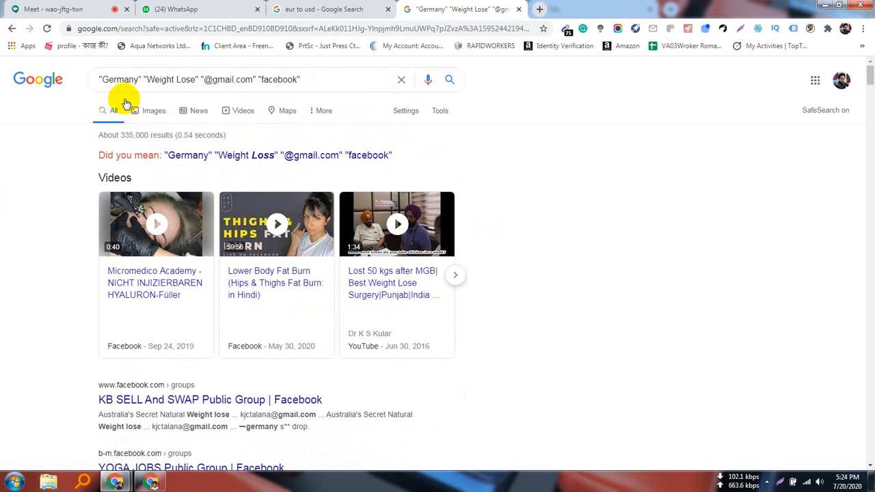
- Change "Weight Lose" to "Weight Loss" in the query and run the Google search again
click(194, 79)
key(BackSpace)
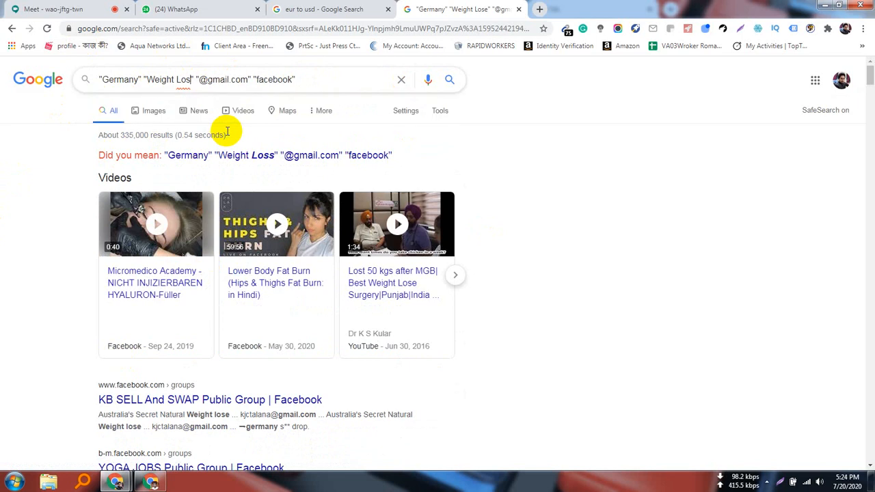
text(s)
key(Return)
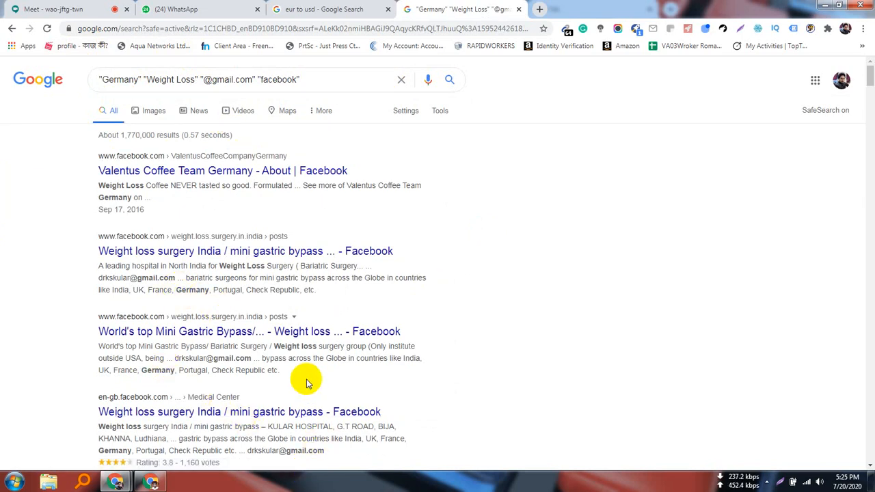
scroll(307, 383, down, 1)
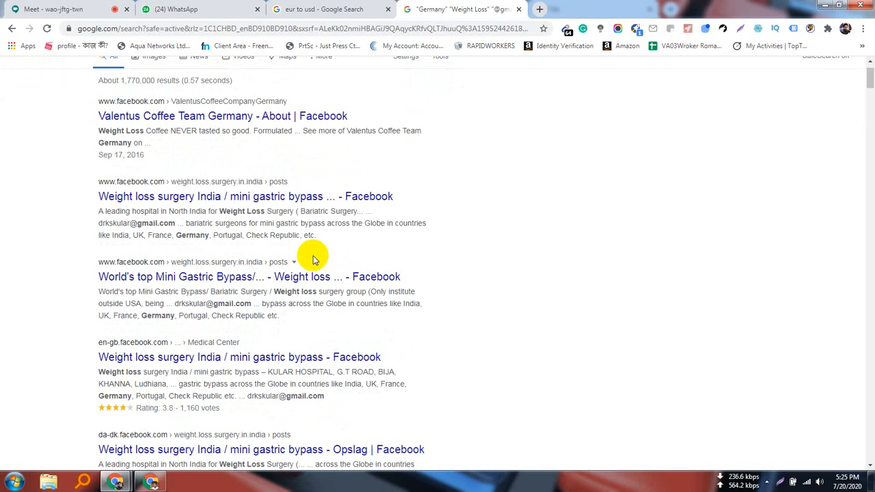
scroll(383, 263, up, 1)
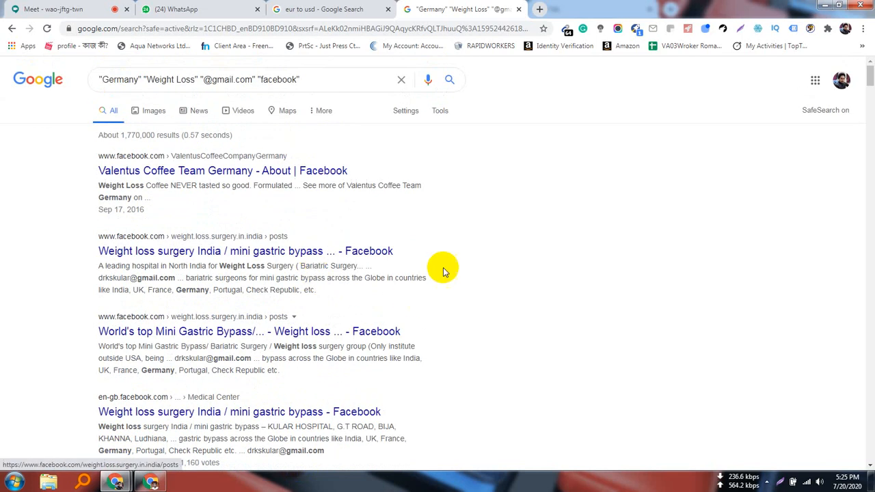
- Select all the email addresses found by Email Extractor on the results page and copy them
click(567, 32)
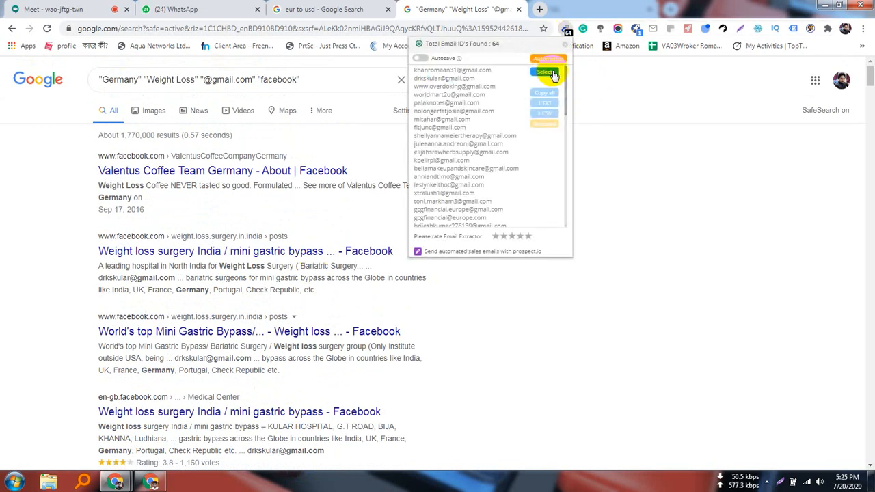
click(547, 72)
click(544, 92)
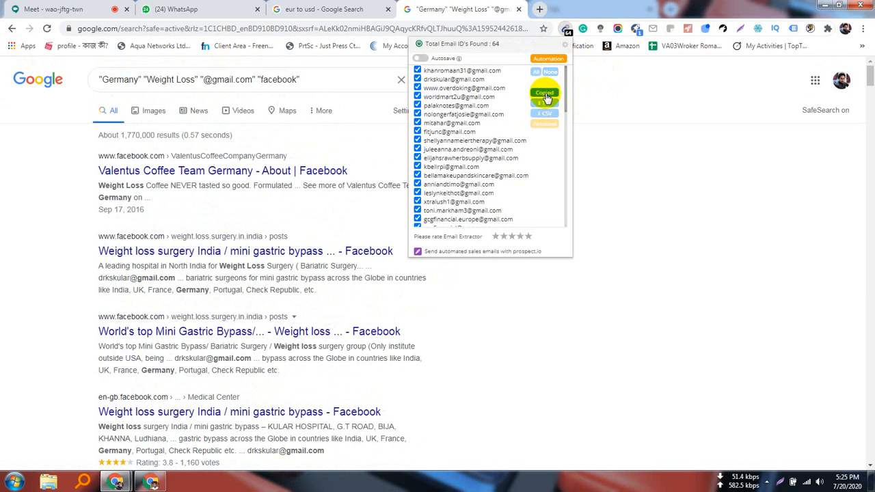
- Open the desktop text file "spanish weight loss emails" in a maximized Notepad window and paste the copied addresses into it
click(824, 7)
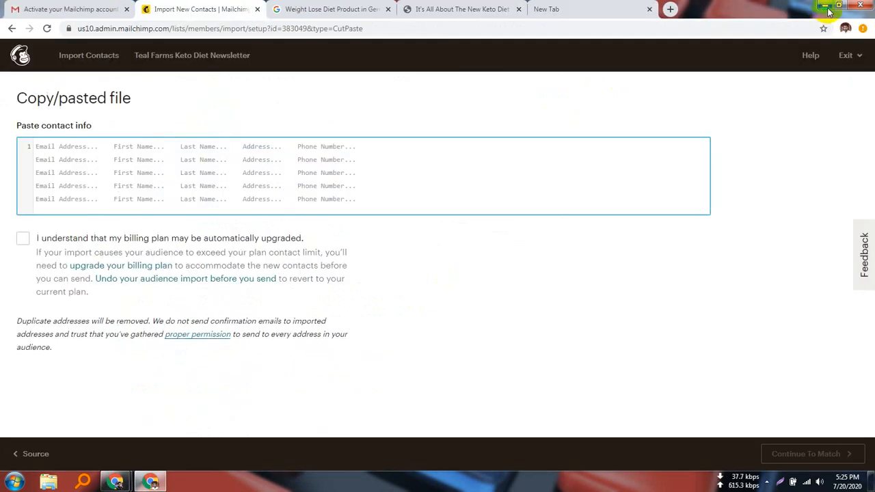
click(824, 8)
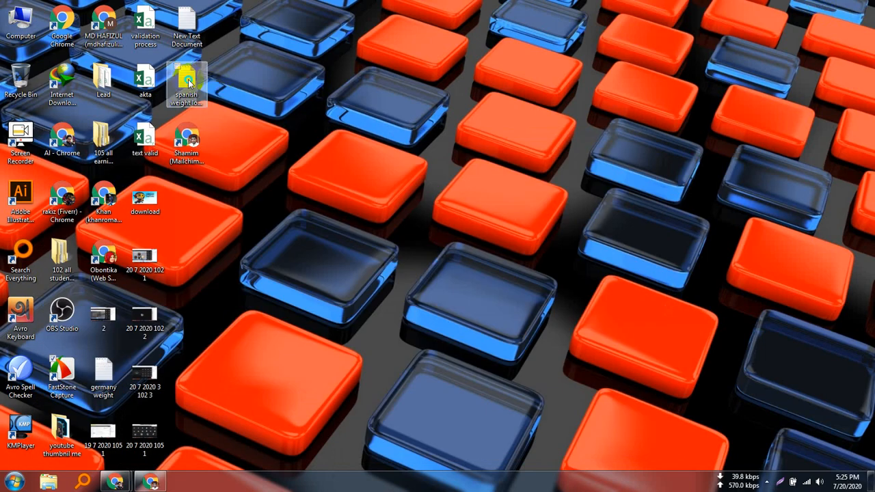
right_click(199, 77)
click(219, 85)
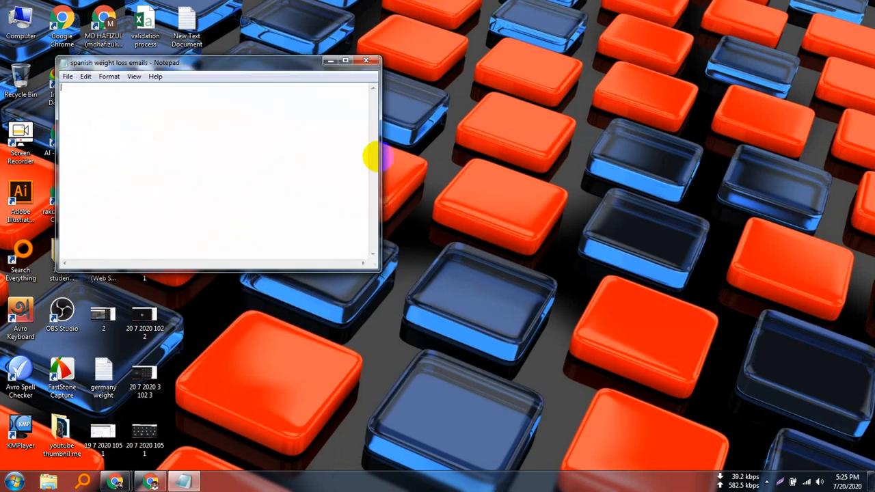
click(347, 61)
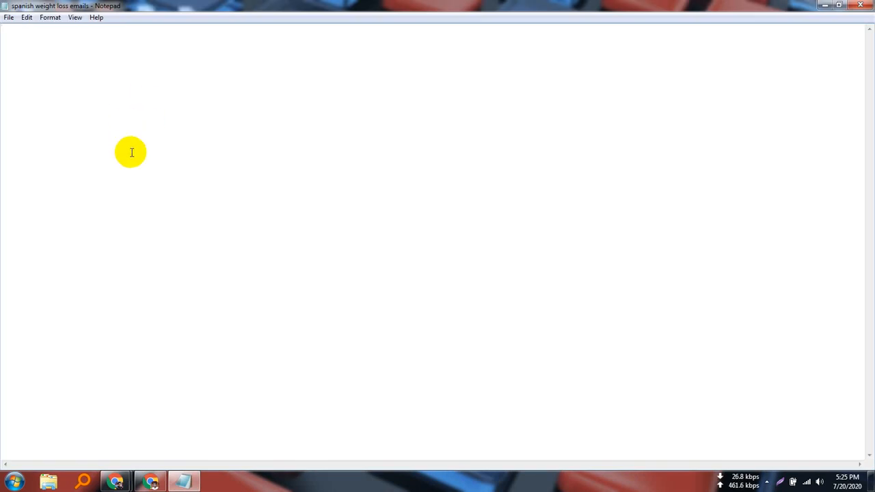
key(ctrl+v)
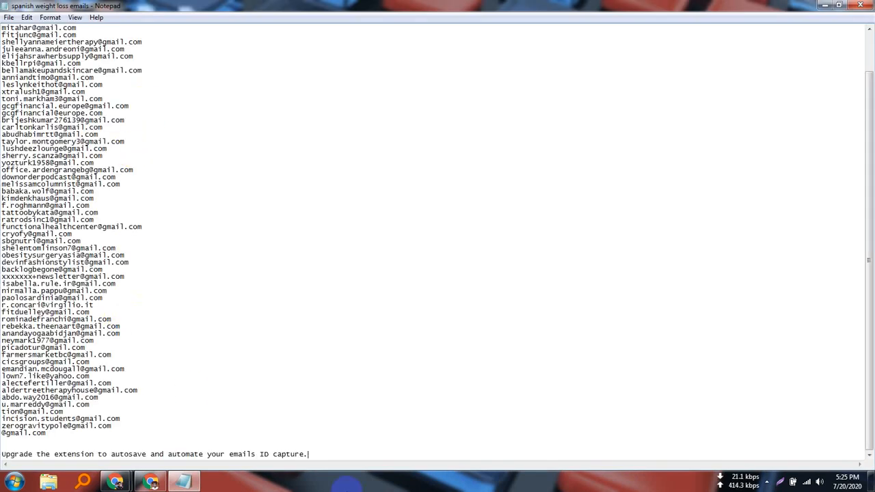
- Delete the incomplete last address with the extension's upgrade note, and the placeholder newsletter address line
drag(316, 452, 2, 431)
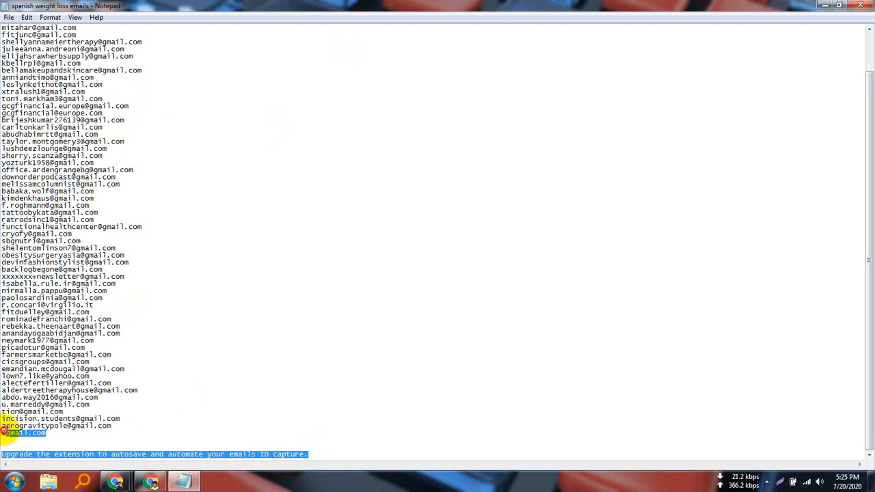
key(Delete)
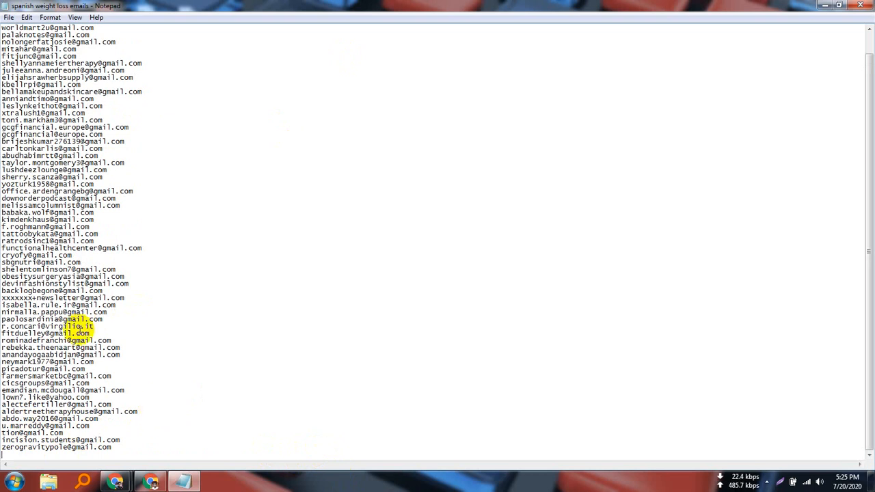
drag(137, 296, 11, 301)
key(Delete)
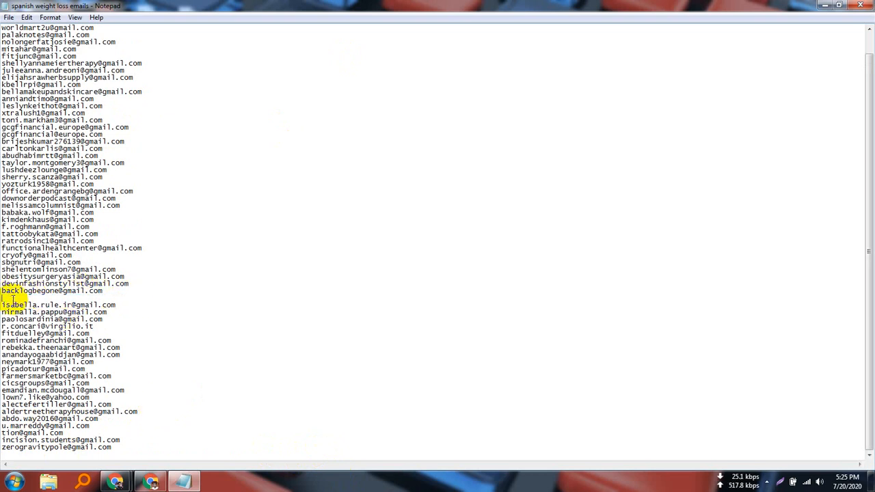
key(Delete)
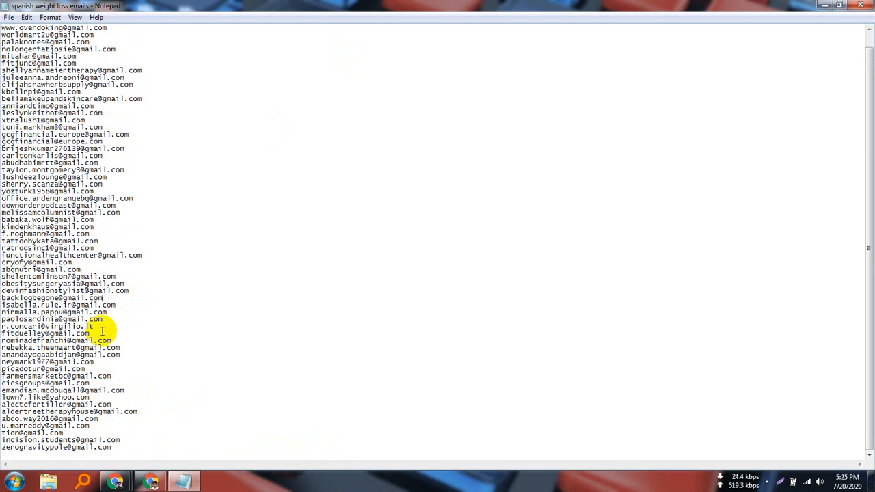
- Delete the functional health center address from the list and close up the empty line it leaves
scroll(102, 314, up, 1)
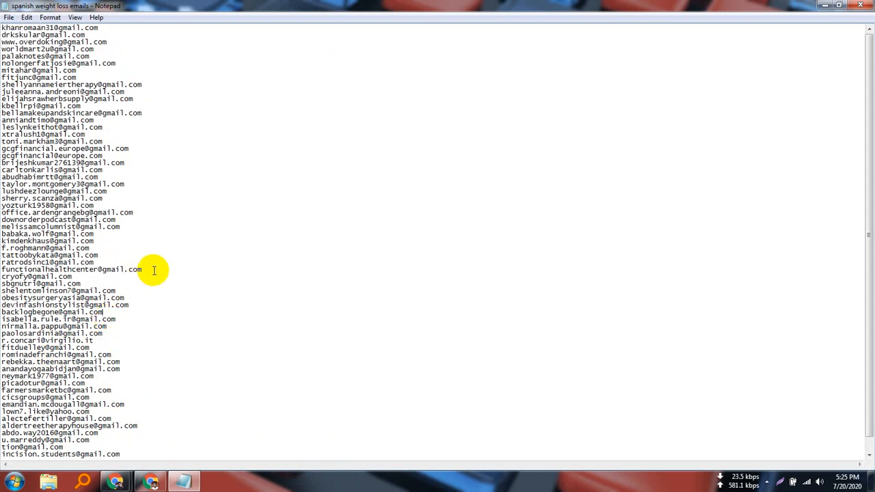
drag(154, 269, 87, 272)
click(6, 271)
key(shift+End)
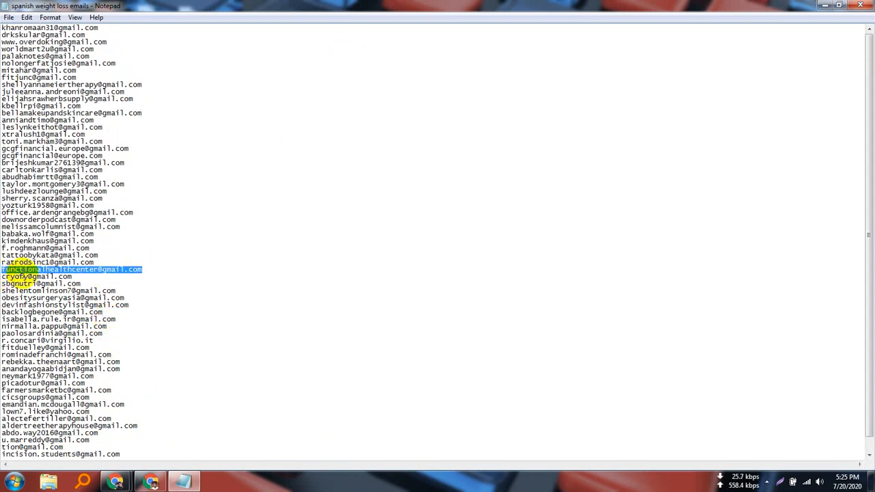
key(Delete)
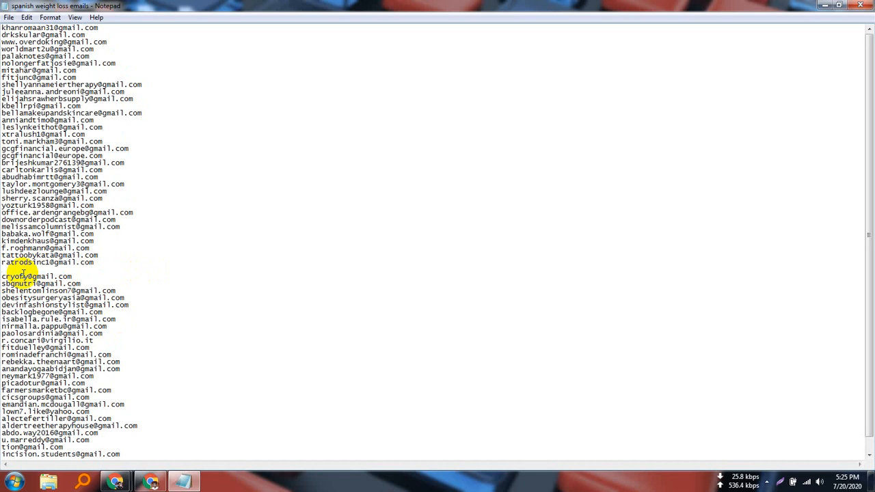
key(Return)
key(BackSpace)
key(BackSpace)
scroll(55, 328, down, 1)
scroll(53, 345, up, 1)
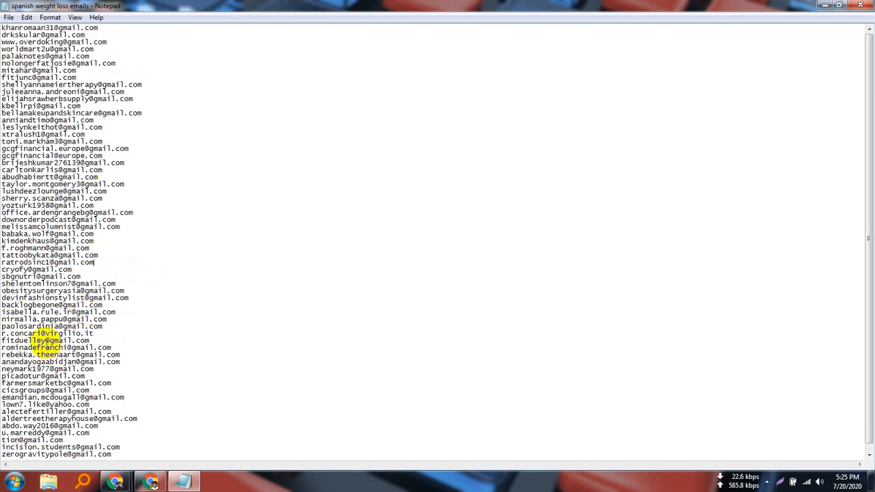
mouse_move(110, 42)
mouse_down()
mouse_move(13, 43)
mouse_move(107, 30)
mouse_move(107, 41)
mouse_up()
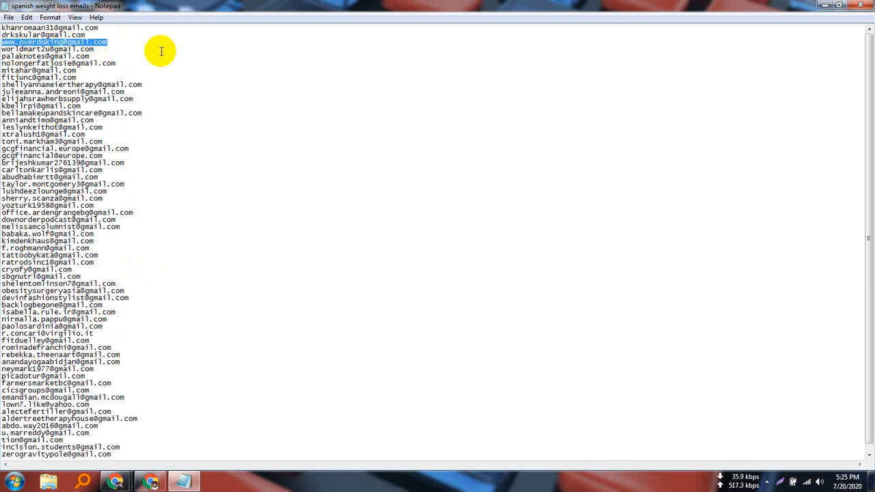
key(Delete)
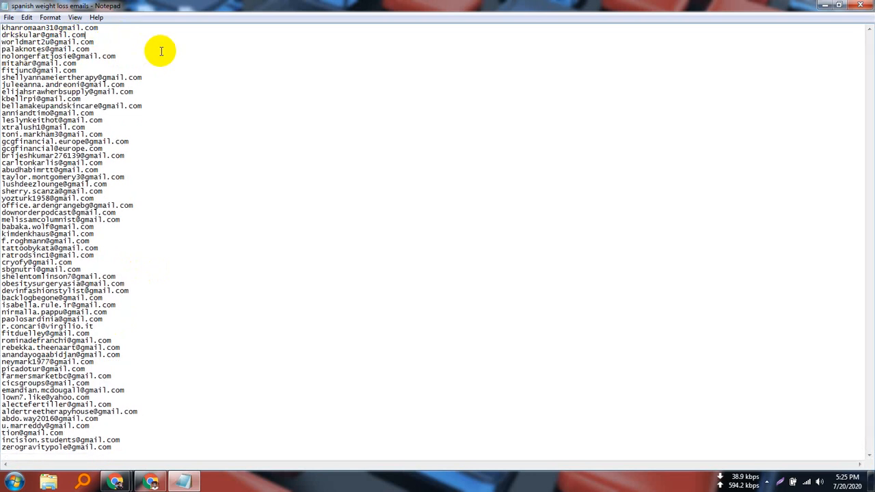
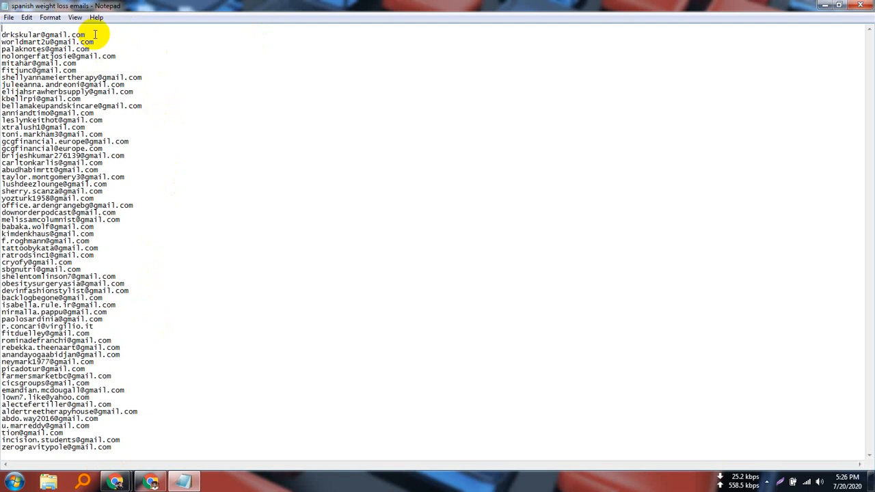
key(BackSpace)
key(BackSpace)
key(BackSpace)
key(BackSpace)
key(BackSpace)
key(BackSpace)
key(BackSpace)
key(BackSpace)
key(BackSpace)
key(BackSpace)
key(BackSpace)
key(BackSpace)
key(BackSpace)
key(BackSpace)
key(BackSpace)
key(BackSpace)
key(BackSpace)
key(BackSpace)
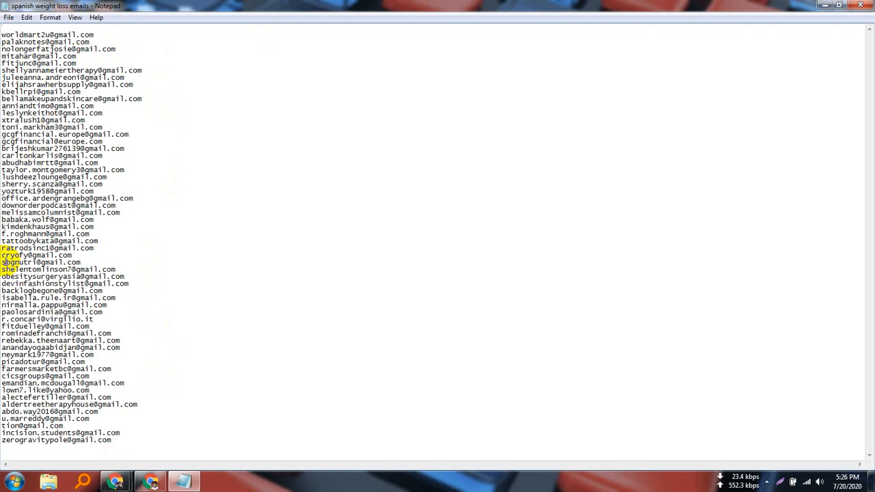
- Cut the last 26 addresses from the list and copy all the remaining ones
drag(2, 262, 50, 341)
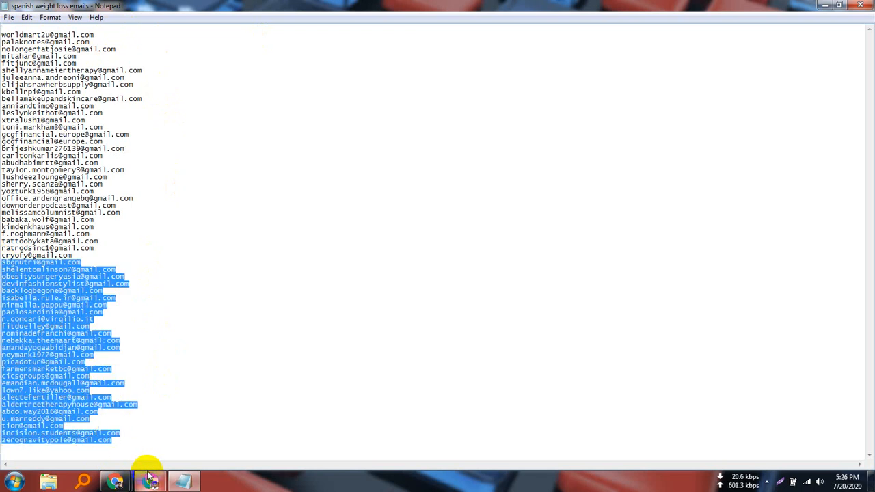
key(ctrl+x)
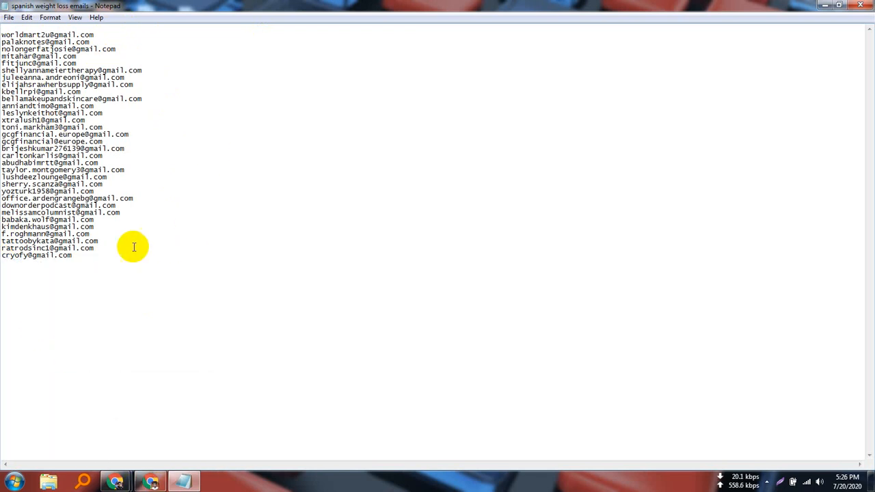
drag(80, 259, 3, 27)
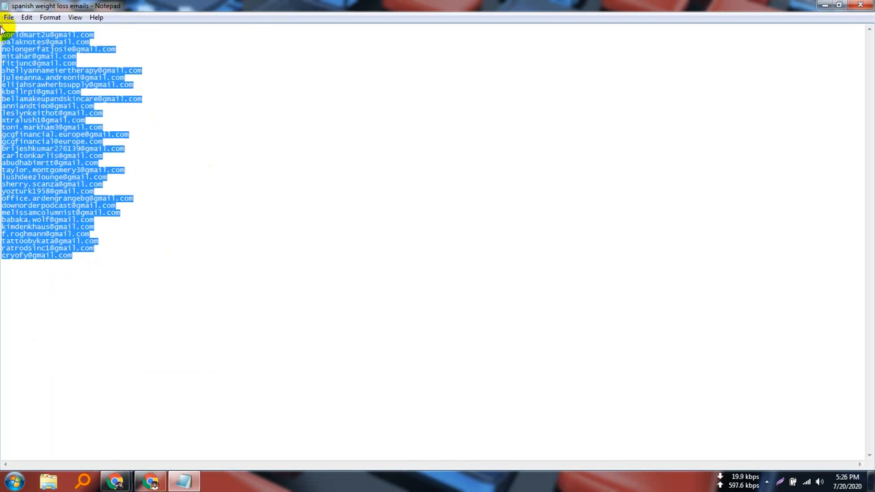
right_click(50, 125)
click(83, 150)
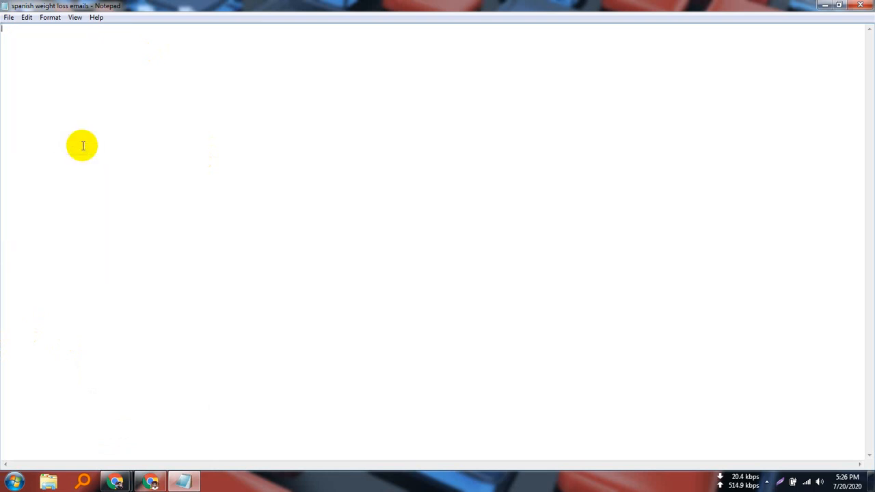
key(ctrl+z)
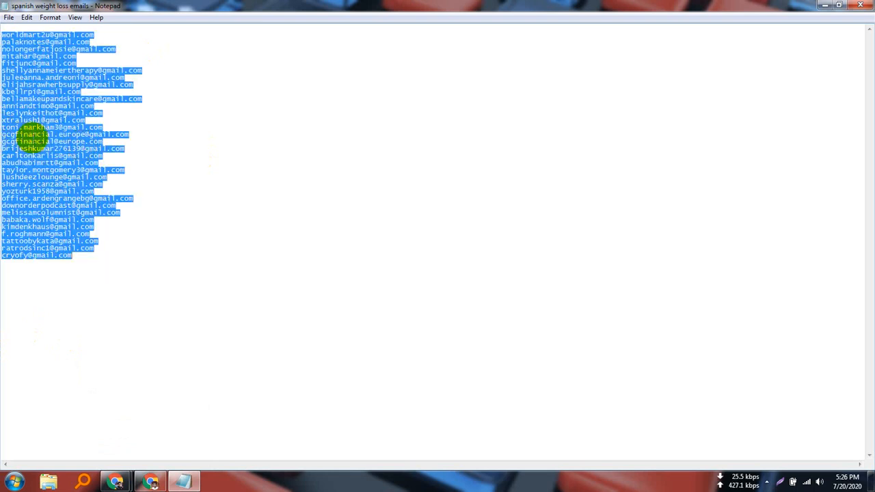
right_click(39, 141)
click(66, 173)
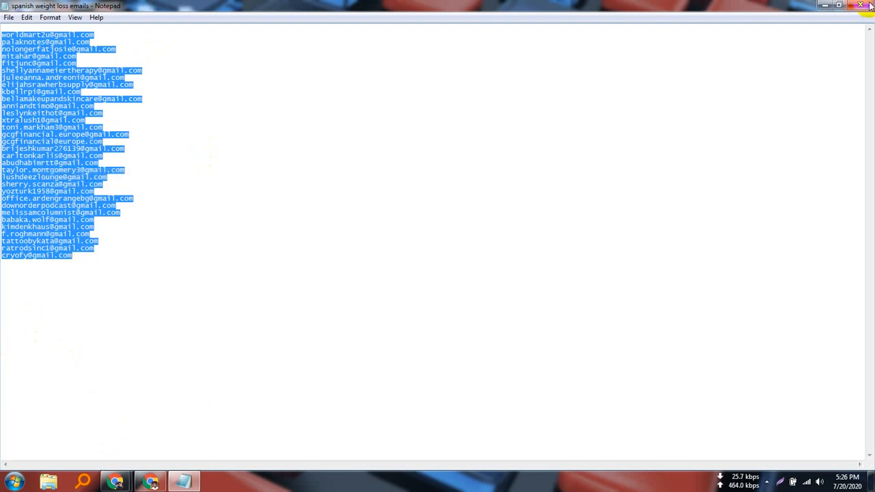
- Switch to the Mailchimp import page, paste the copied addresses as contact info, and remove the empty line above the first address
click(827, 5)
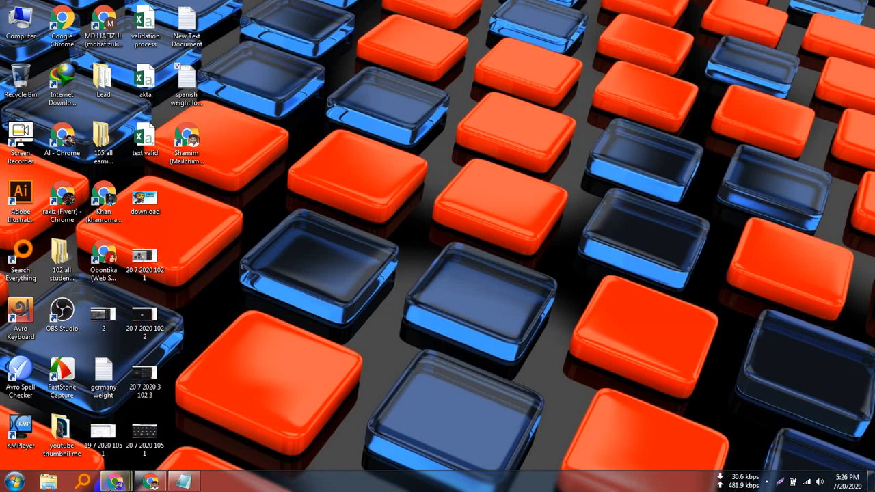
click(150, 483)
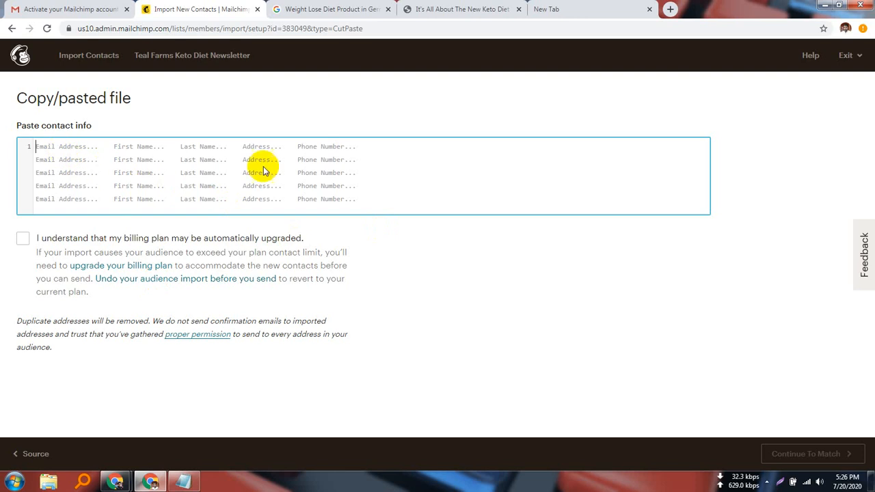
key(ctrl+v)
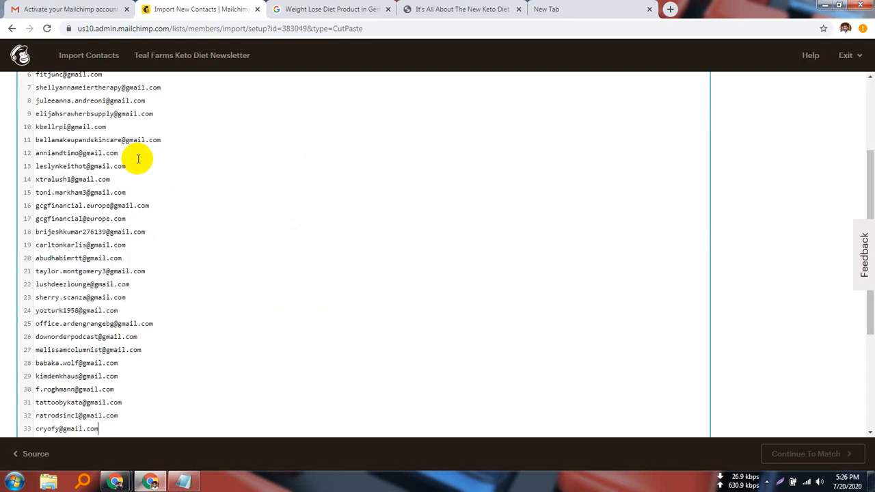
scroll(144, 328, down, 3)
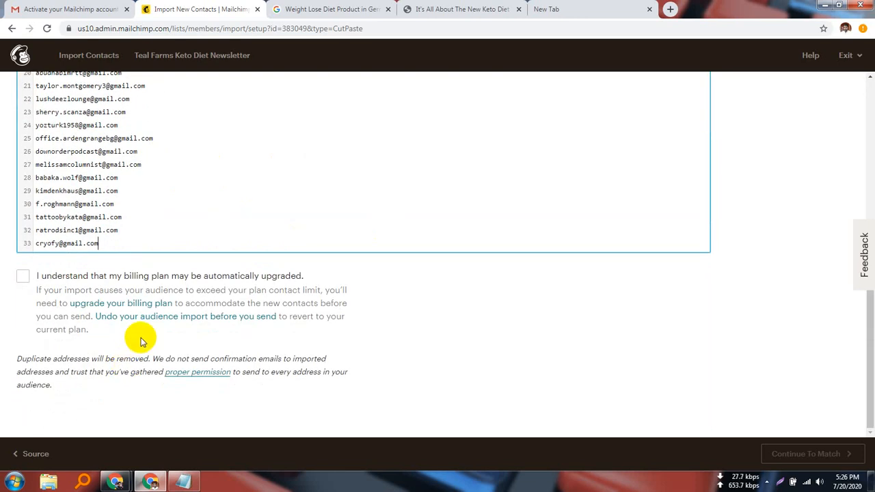
scroll(69, 246, up, 5)
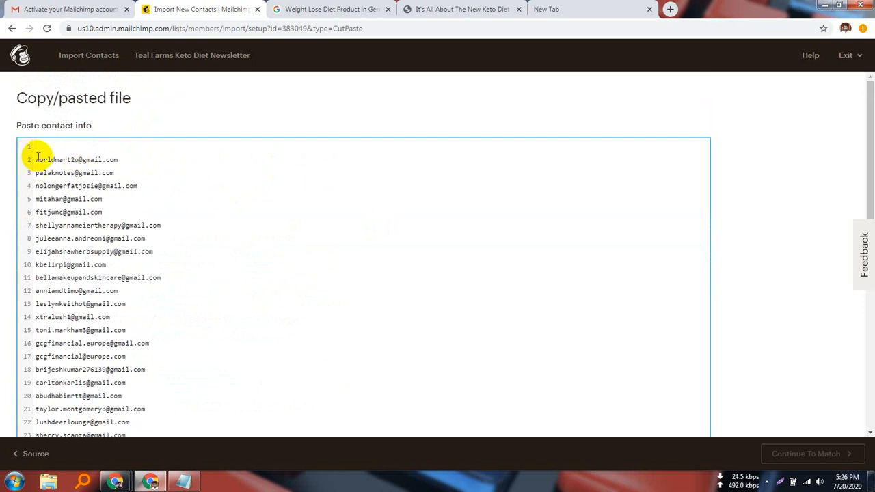
key(Return)
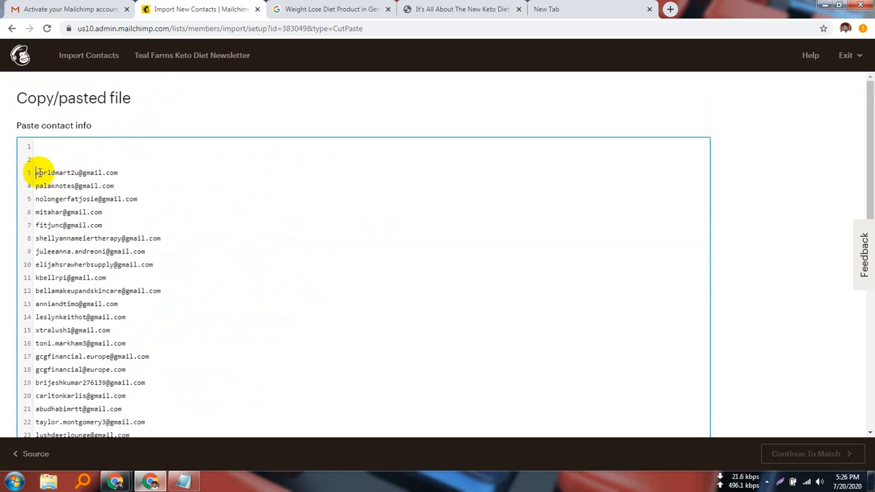
key(BackSpace)
key(BackSpace)
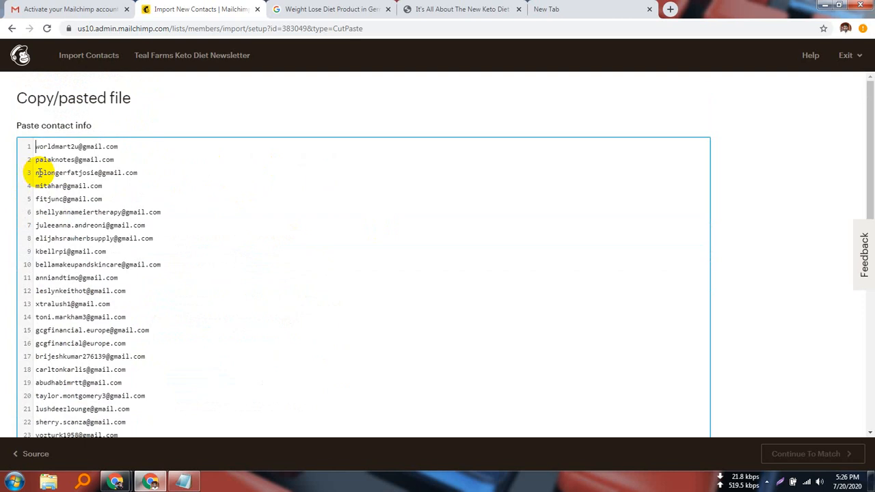
- Accept that the billing plan may be automatically upgraded and import the pasted addresses as subscribed contacts
scroll(111, 283, down, 5)
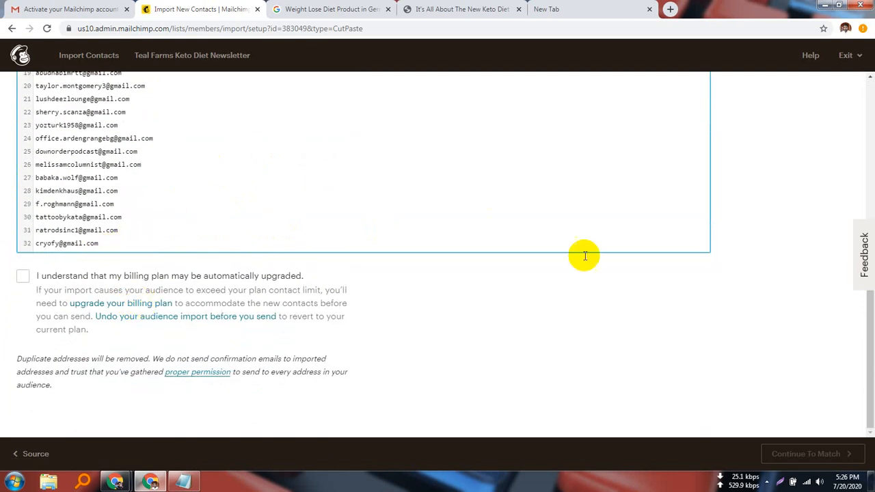
scroll(137, 233, up, 5)
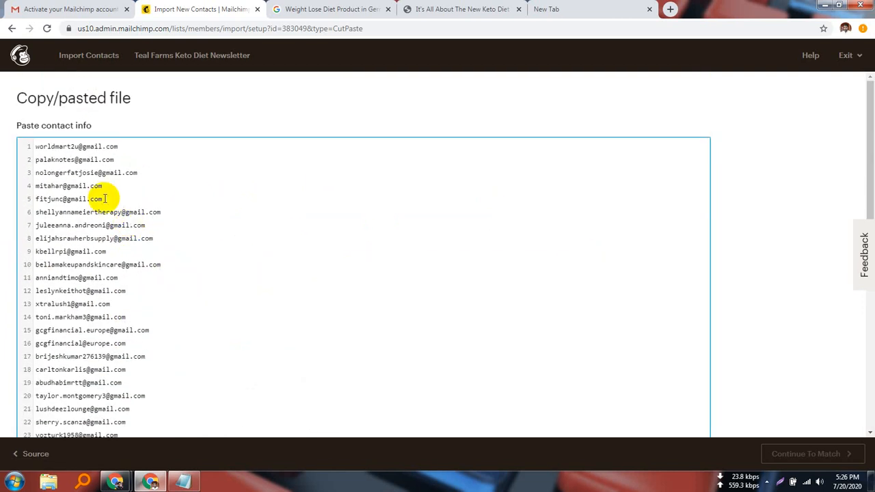
scroll(171, 303, down, 3)
scroll(287, 332, down, 2)
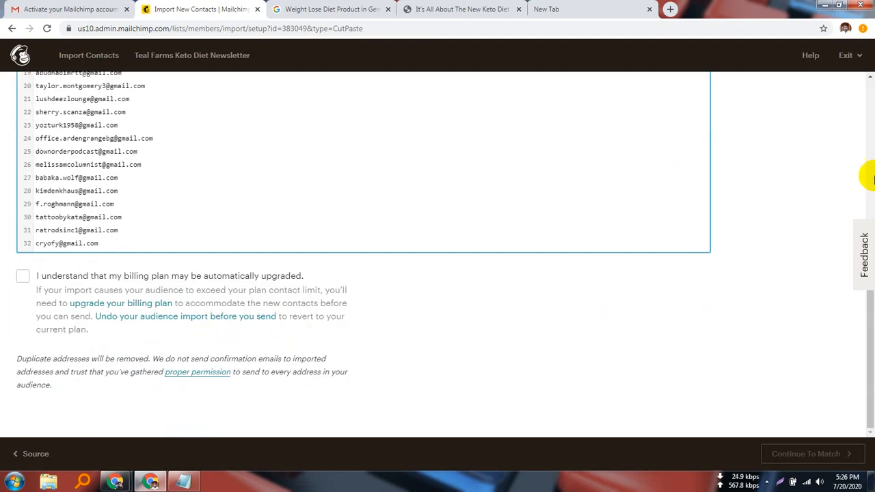
scroll(131, 227, up, 5)
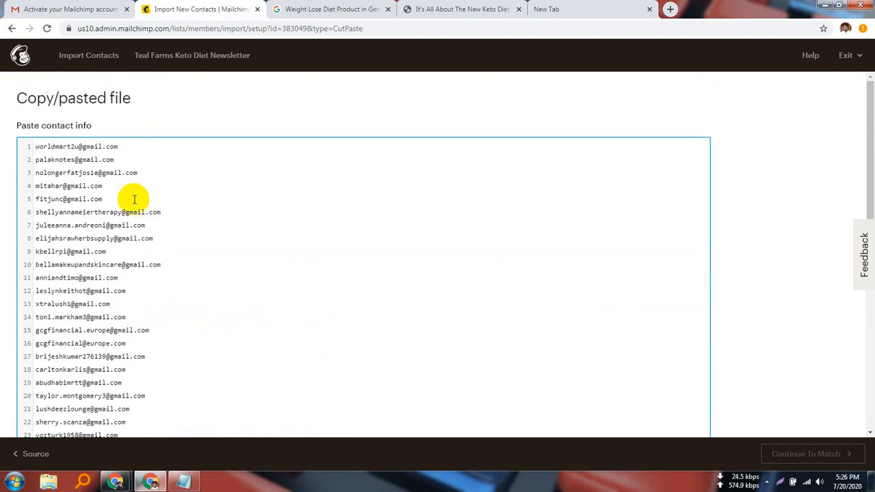
scroll(224, 254, down, 4)
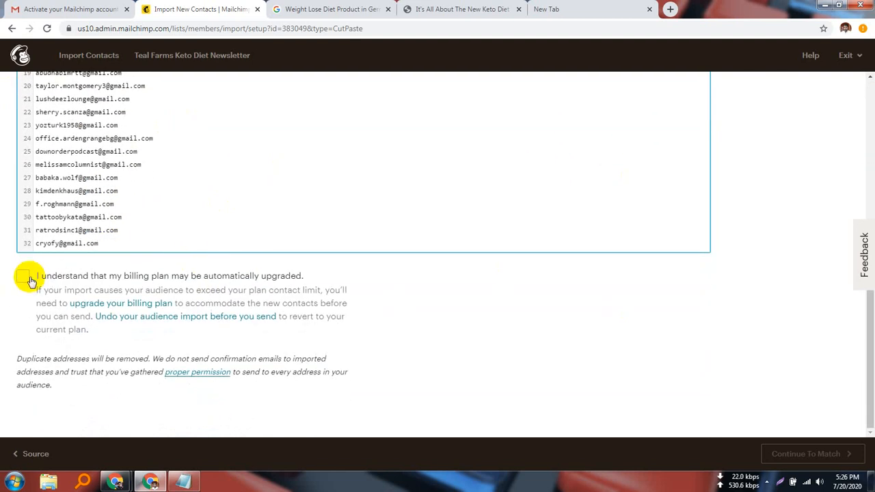
click(23, 275)
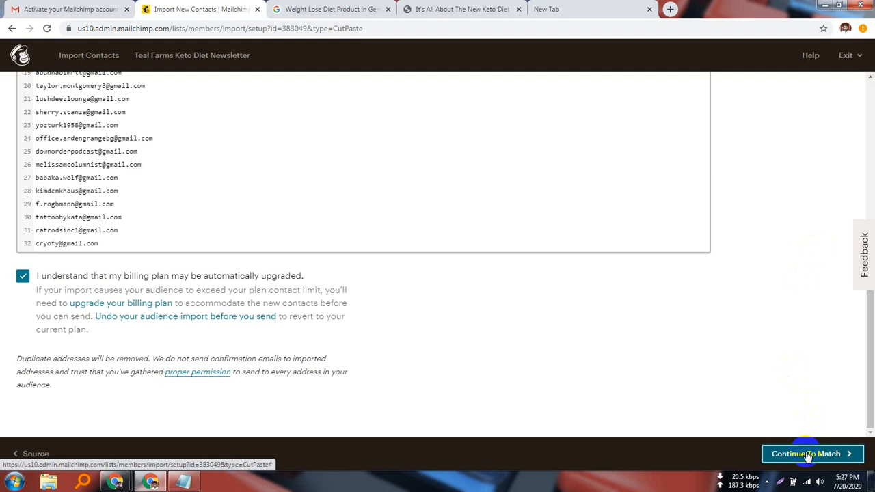
scroll(451, 275, up, 5)
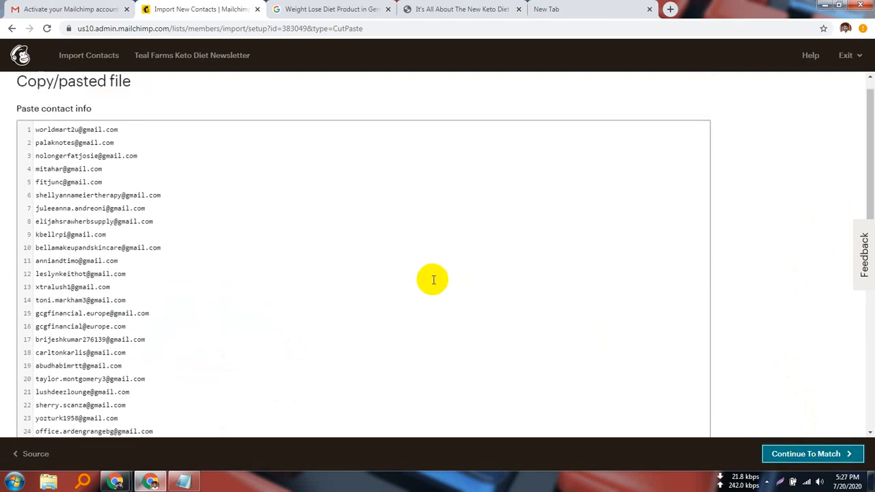
scroll(432, 280, down, 5)
click(797, 454)
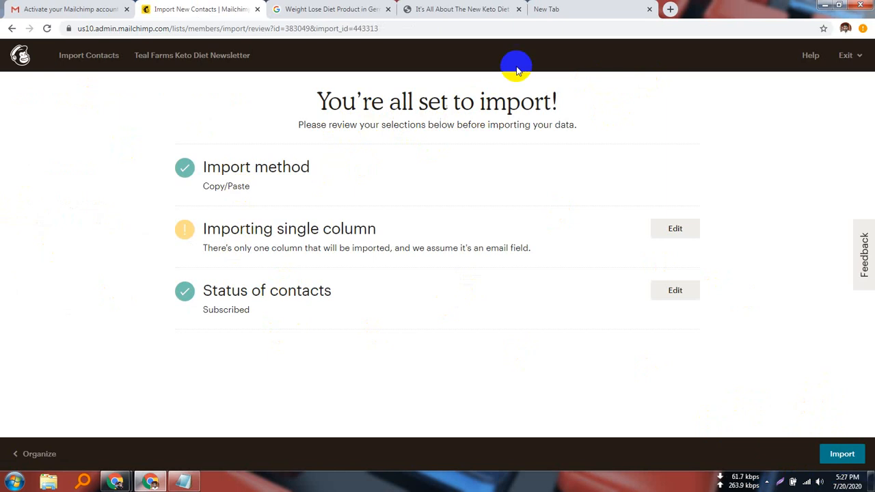
click(843, 457)
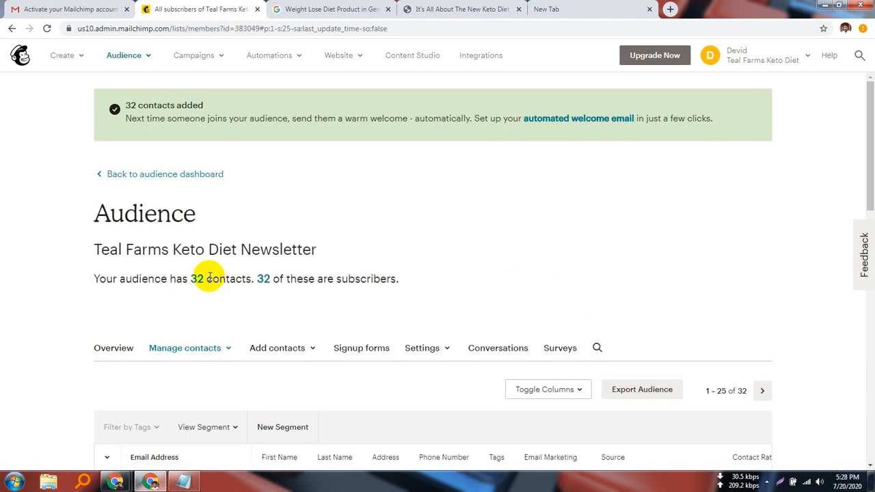
- Examine the imported contacts, their email marketing status and their source in the Teal Farms Keto Diet Newsletter audience
scroll(410, 331, down, 3)
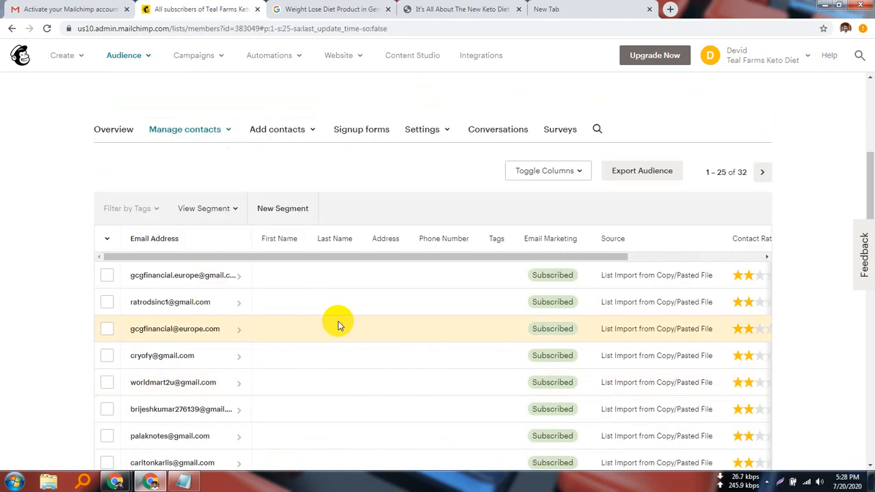
scroll(205, 307, down, 2)
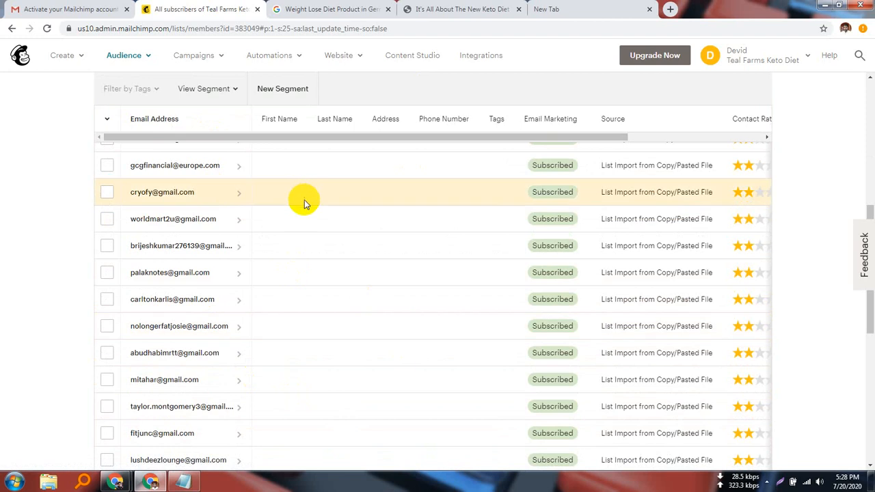
scroll(304, 200, down, 5)
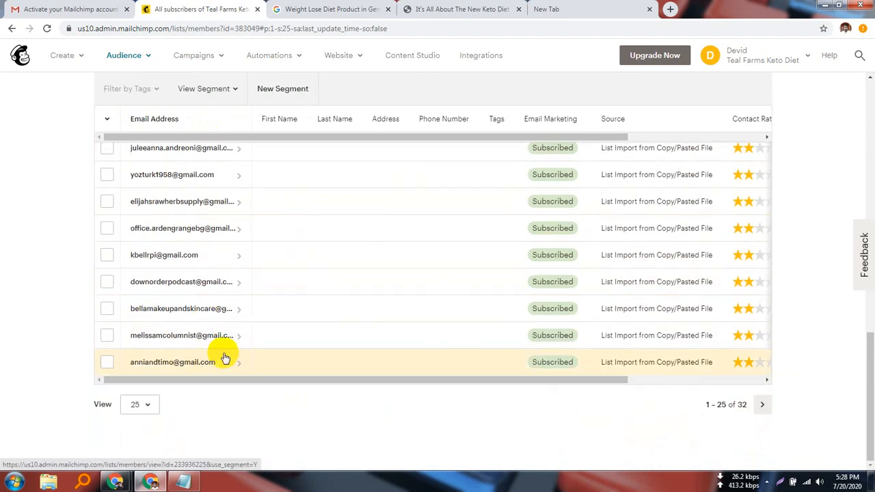
scroll(229, 346, up, 7)
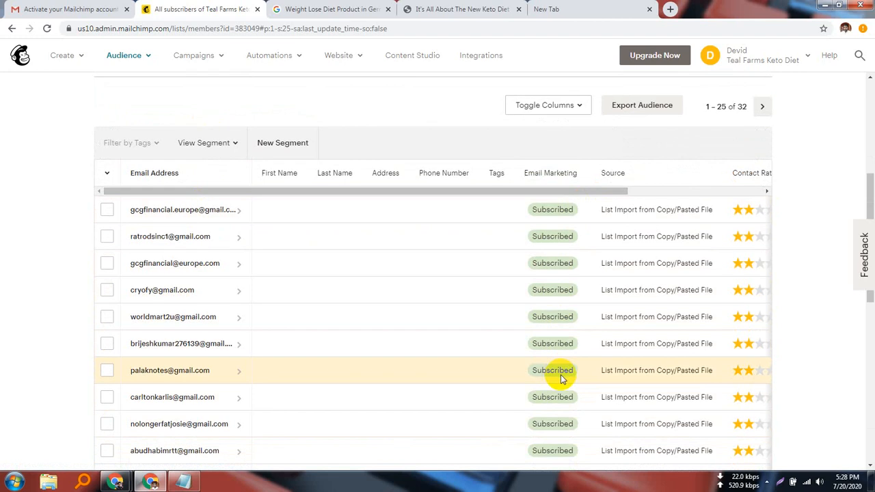
scroll(560, 379, down, 6)
scroll(524, 401, up, 3)
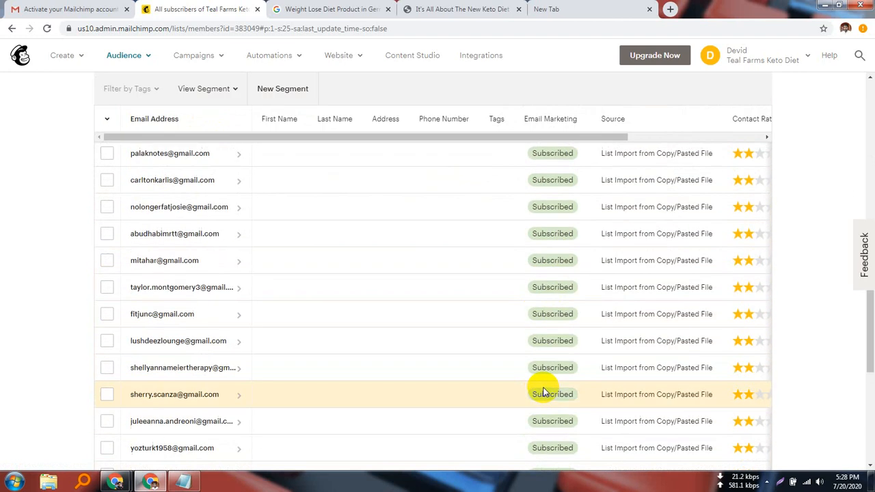
scroll(544, 392, up, 5)
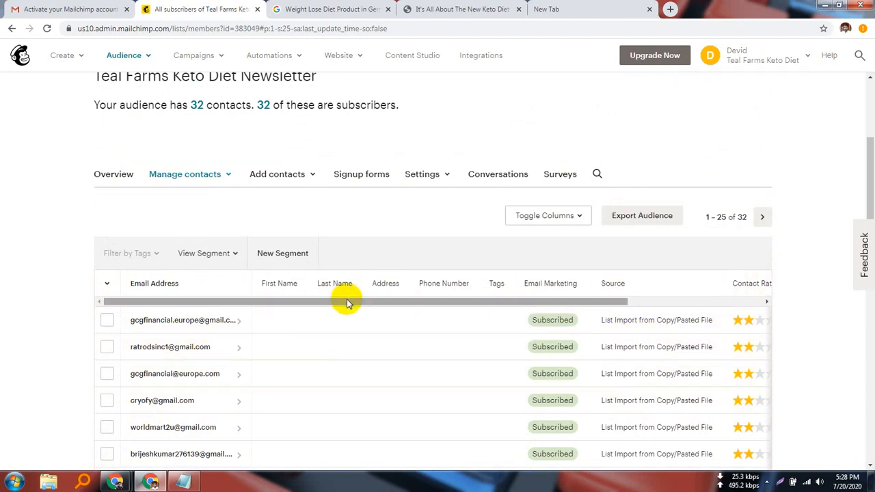
drag(347, 301, 225, 305)
scroll(557, 367, down, 10)
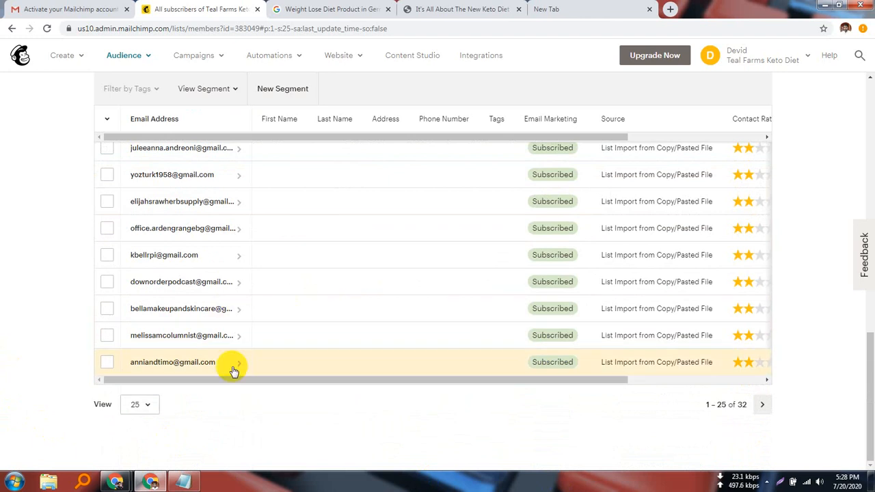
scroll(406, 334, up, 7)
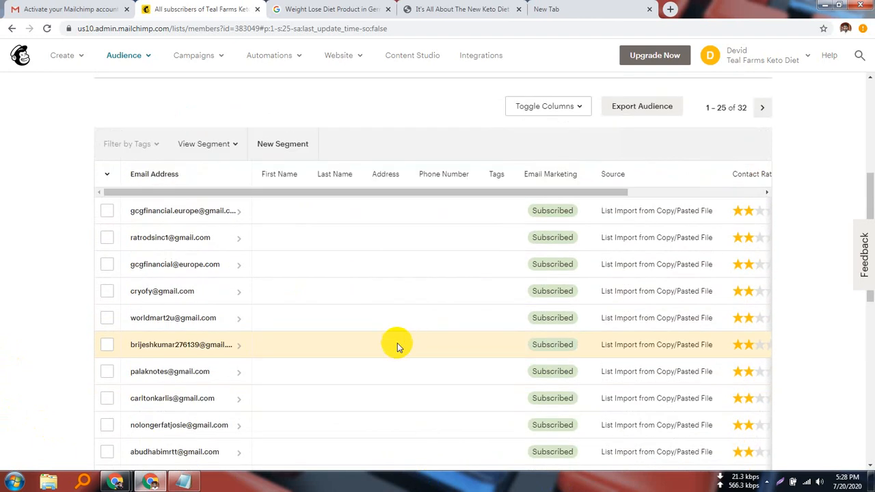
scroll(332, 402, up, 3)
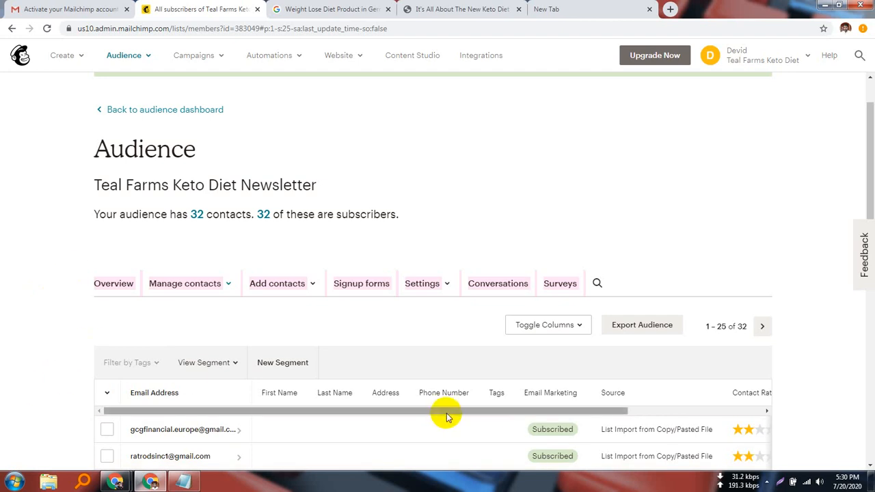
scroll(445, 414, down, 4)
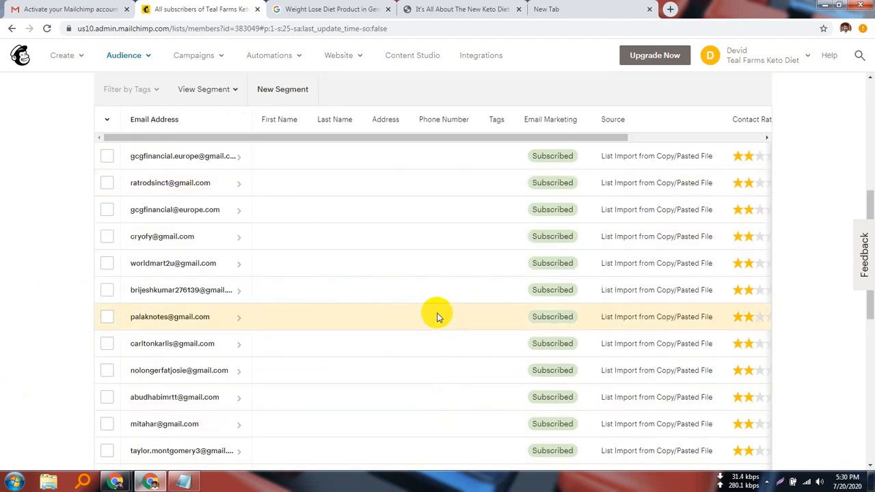
scroll(445, 315, down, 2)
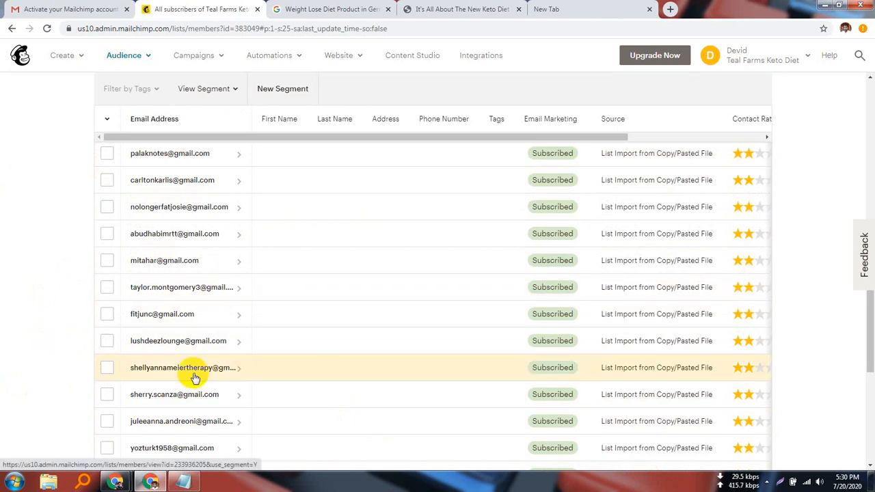
scroll(352, 339, down, 4)
scroll(607, 367, up, 10)
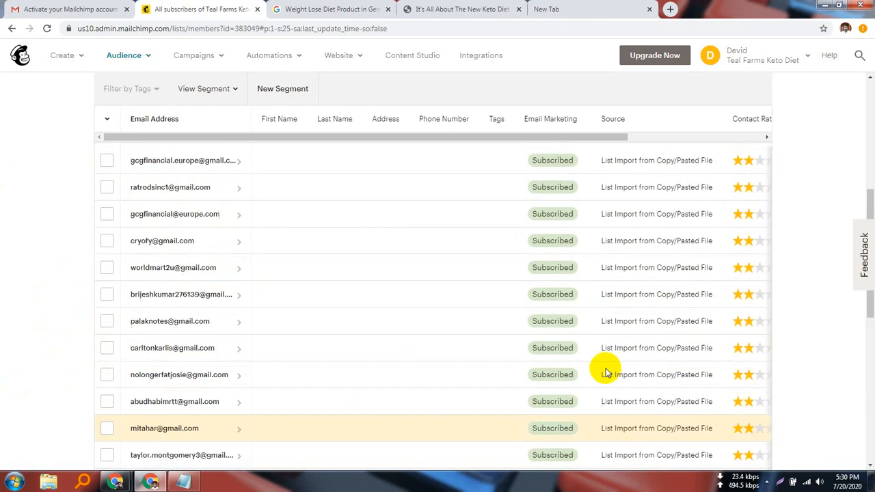
scroll(547, 326, down, 3)
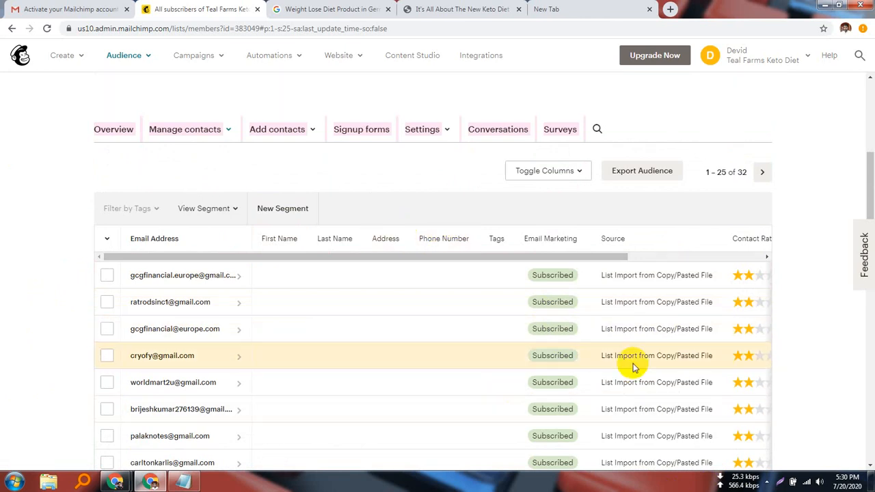
scroll(452, 305, up, 2)
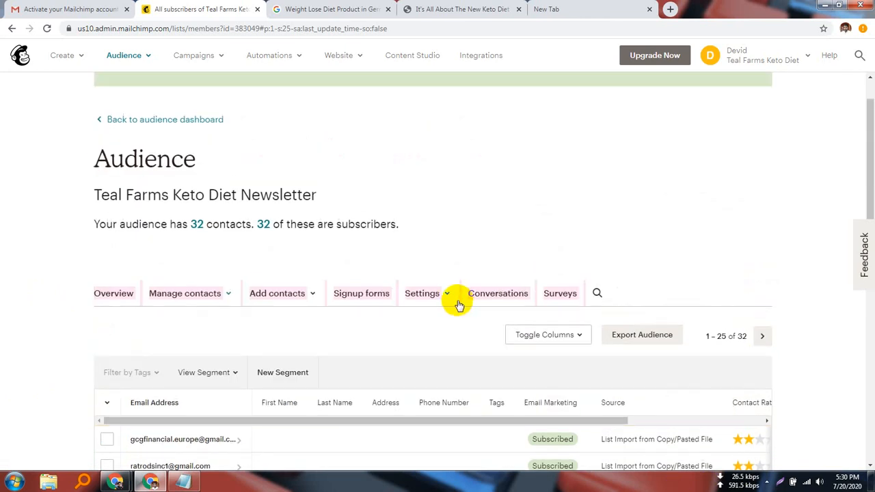
scroll(458, 311, up, 1)
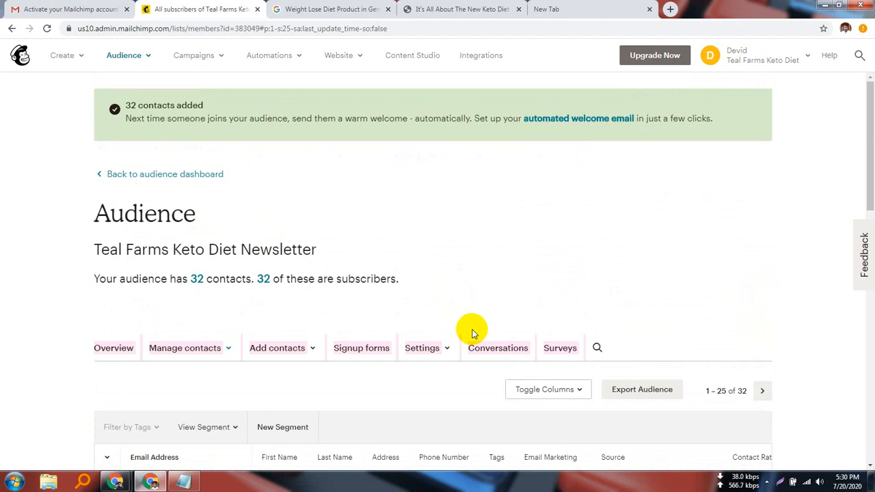
click(224, 60)
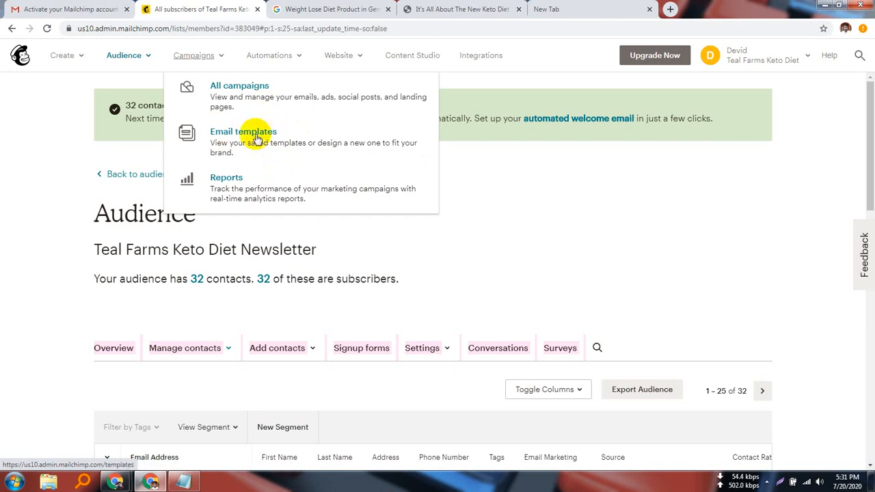
right_click(256, 137)
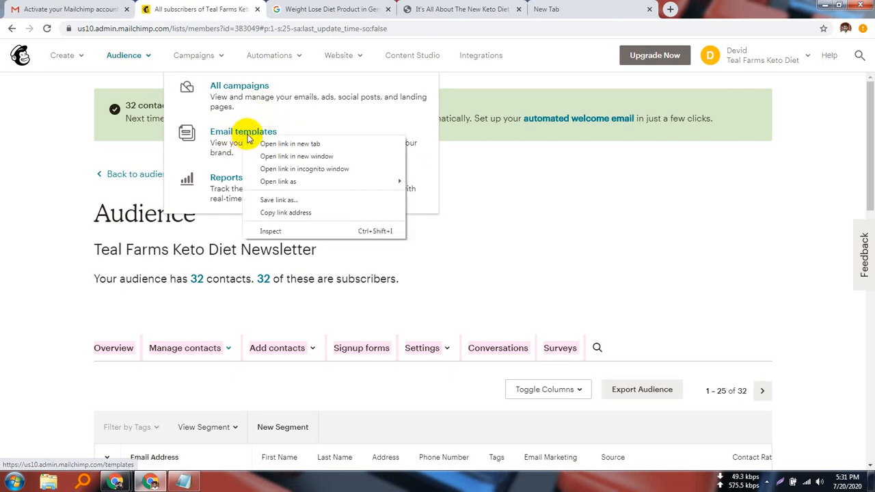
click(275, 144)
key(ctrl+Tab)
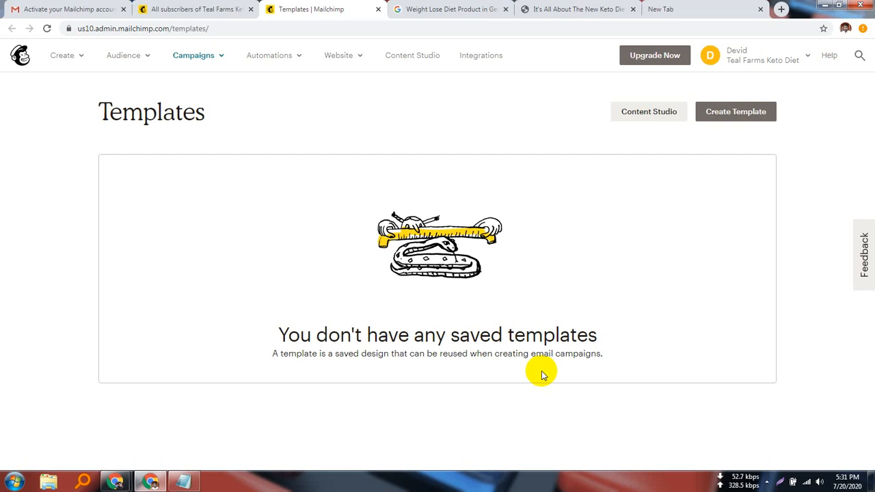
- Check the Google Meet call in the other browser window and return to Mailchimp's templates page
click(113, 483)
click(75, 434)
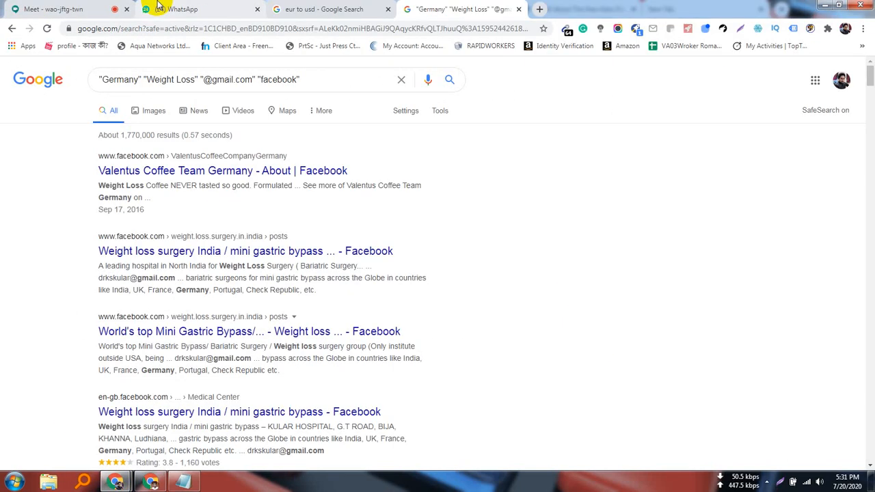
click(96, 9)
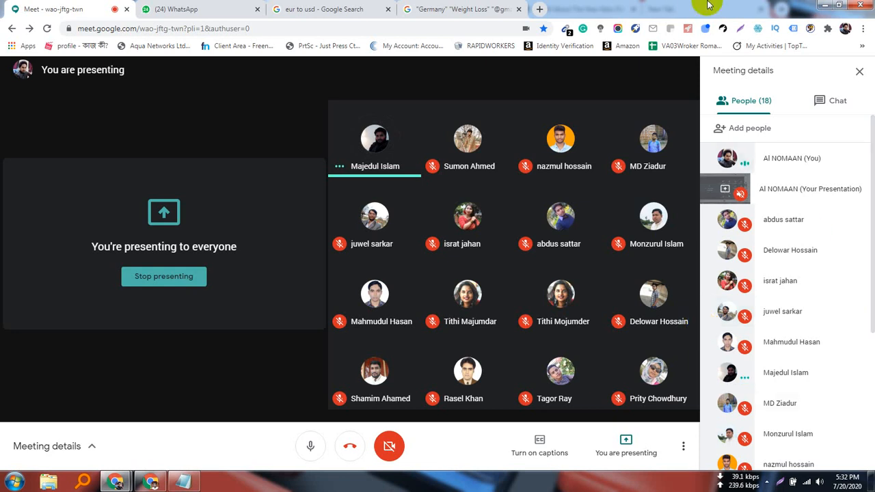
click(150, 482)
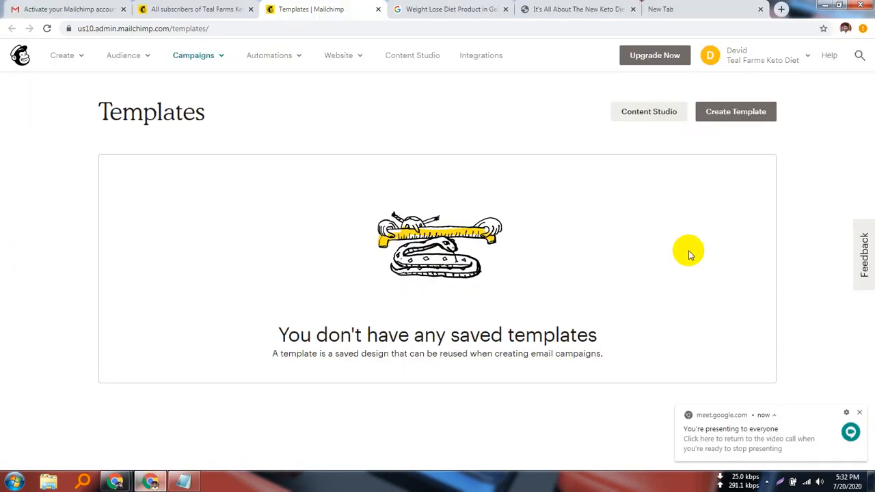
- Start creating a new email template and dismiss the Google Meet presentation notification
click(757, 118)
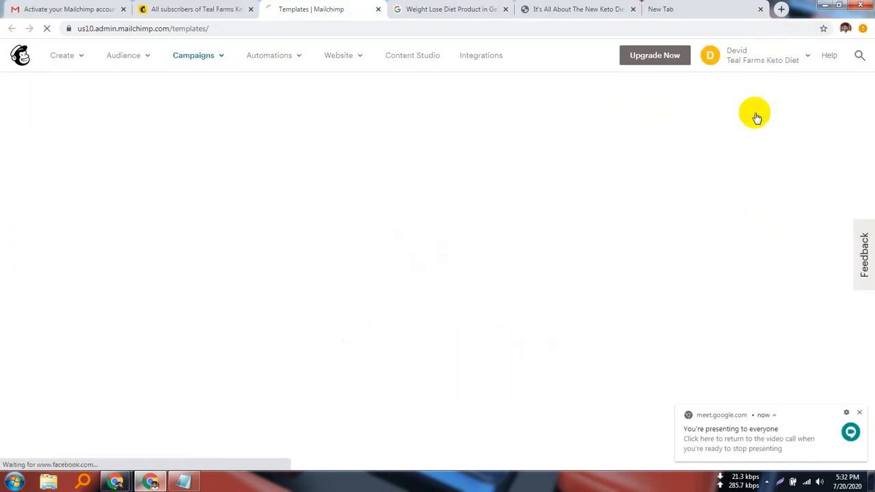
click(860, 413)
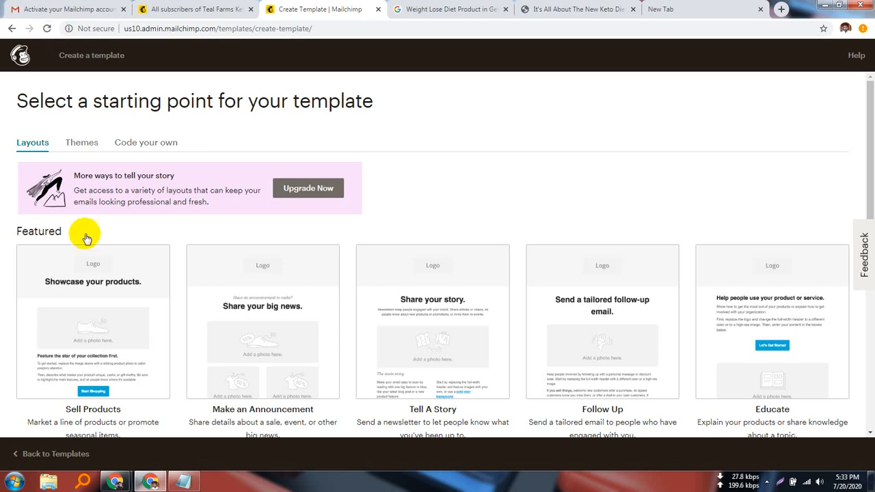
- Examine the Featured and Basic template layouts and check which Basic layouts are available without upgrading the plan
scroll(424, 295, down, 2)
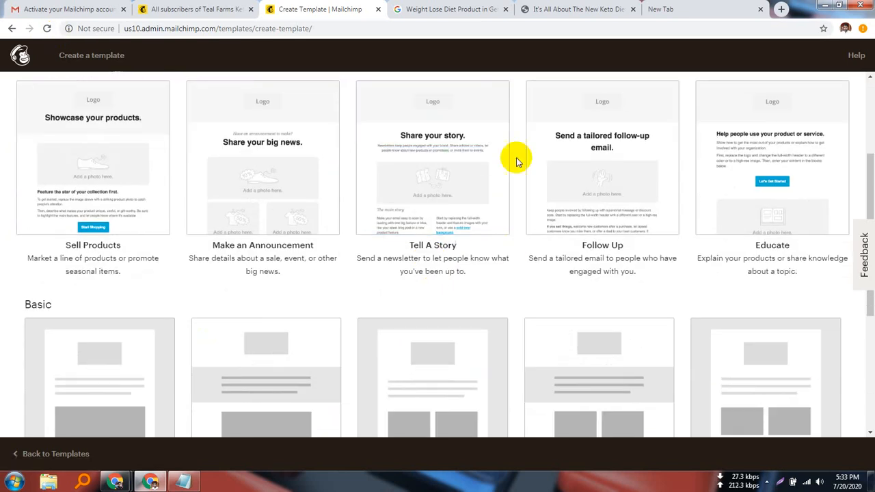
scroll(646, 255, down, 1)
scroll(646, 255, down, 1)
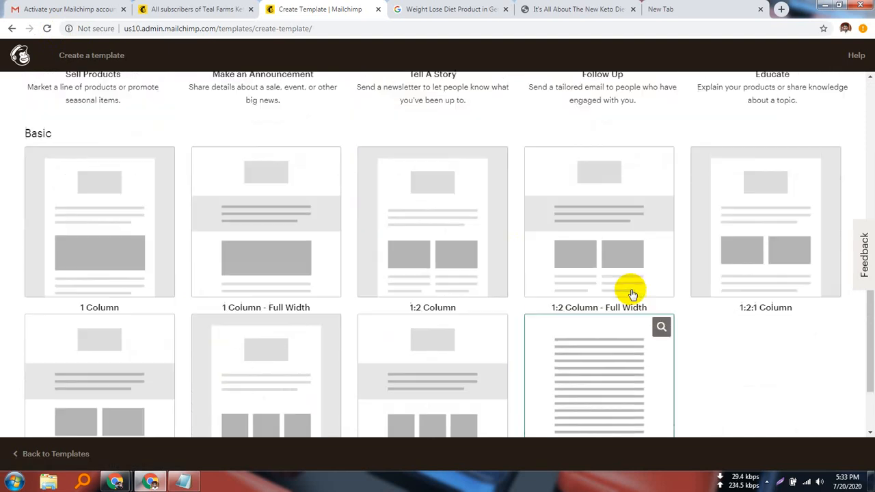
scroll(23, 121, up, 3)
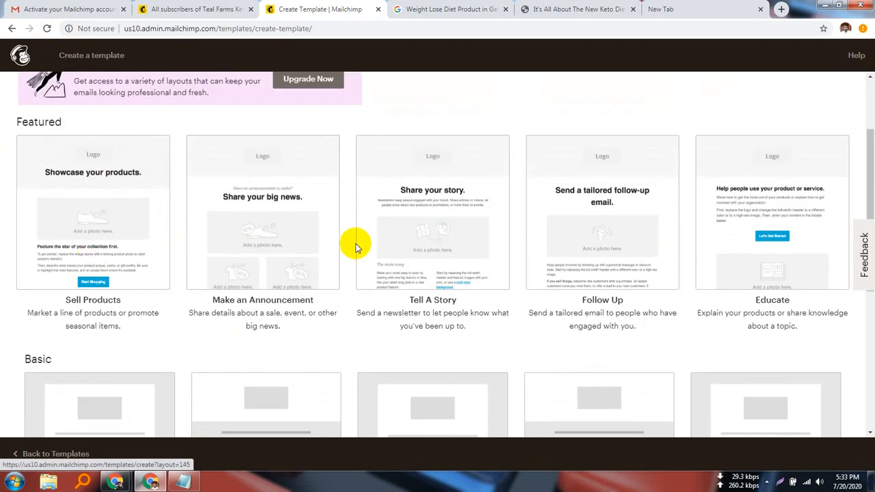
scroll(512, 296, down, 1)
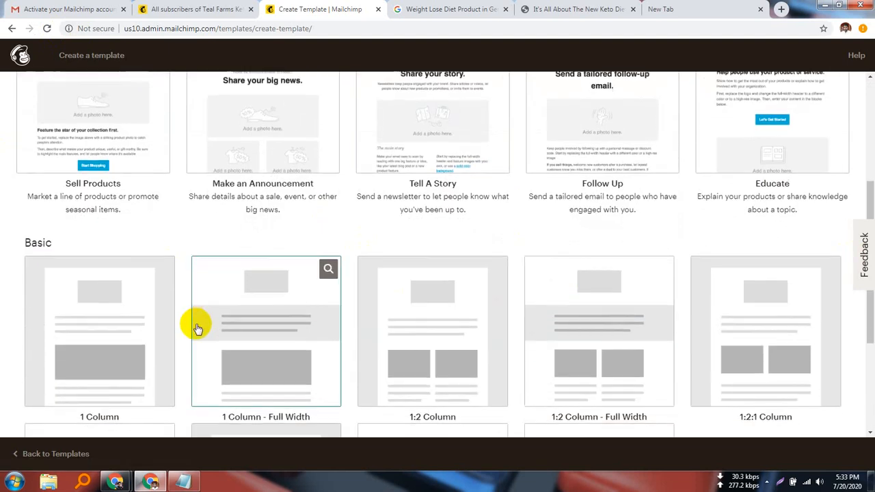
scroll(144, 277, down, 1)
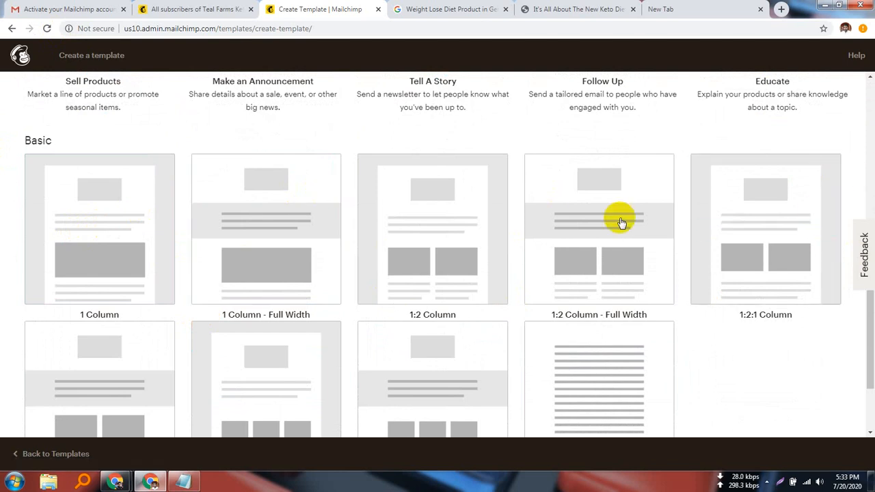
scroll(274, 263, down, 1)
mouse_move(81, 309)
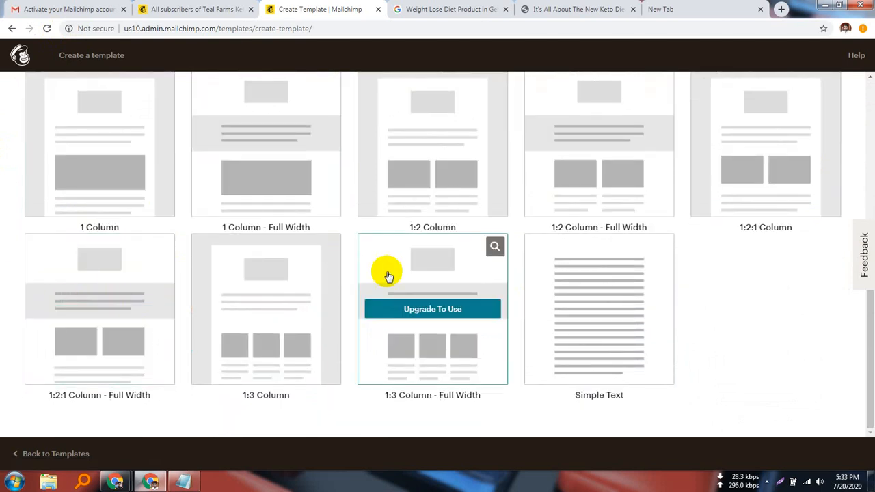
mouse_move(303, 326)
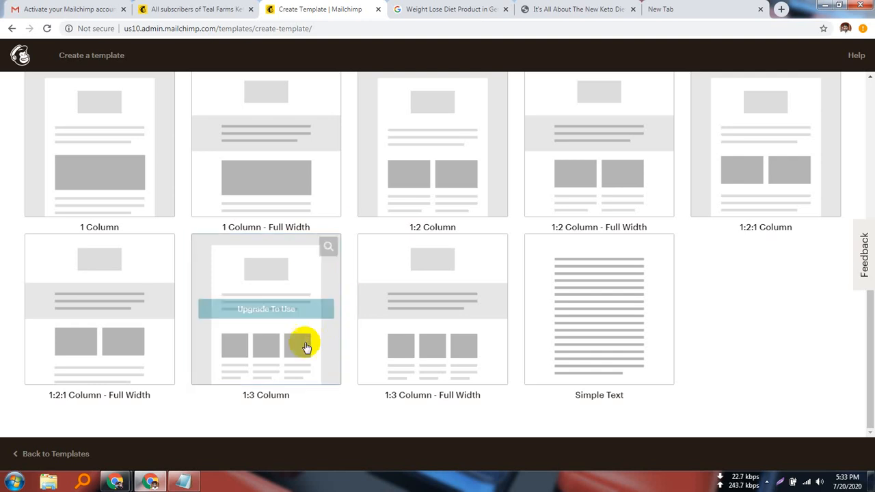
- Look through the Featured and Basic layouts offered as starting points for the email template
scroll(478, 351, up, 2)
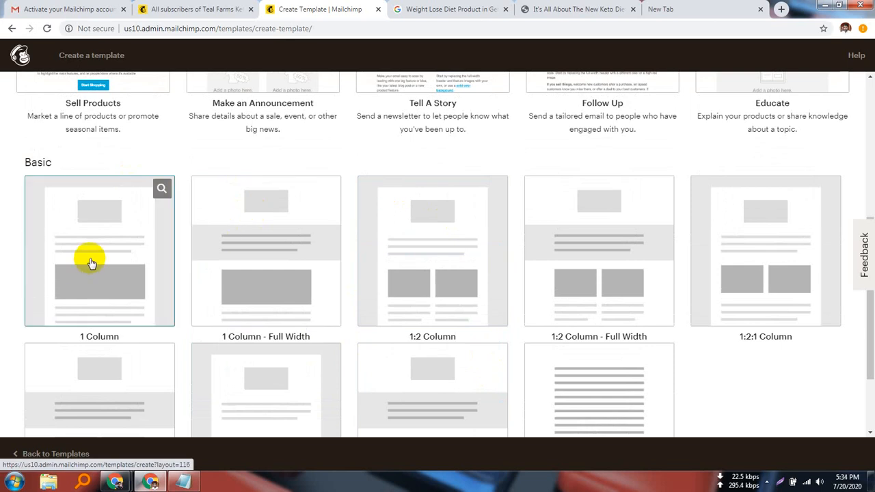
scroll(588, 270, down, 1)
scroll(571, 261, down, 1)
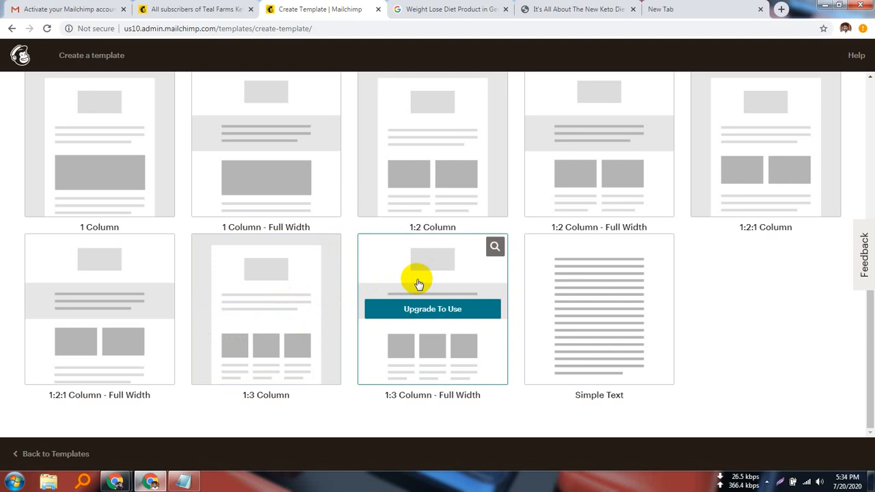
scroll(417, 284, up, 3)
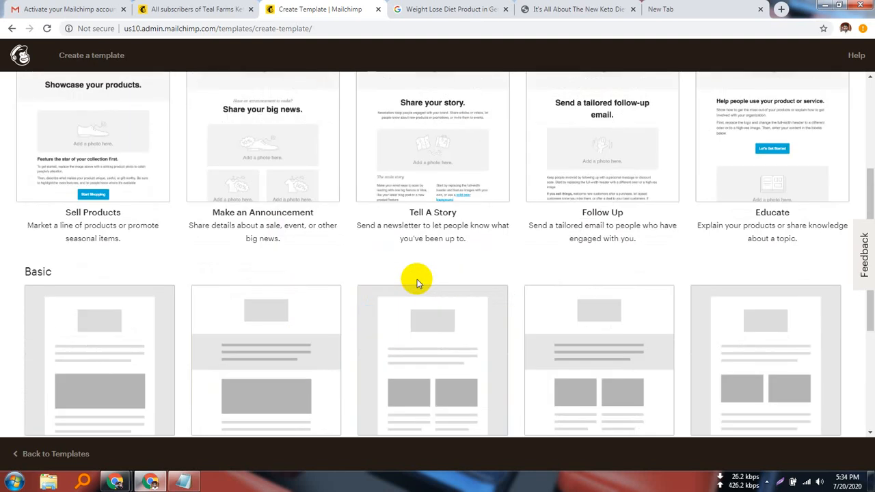
scroll(417, 280, up, 3)
scroll(417, 280, down, 4)
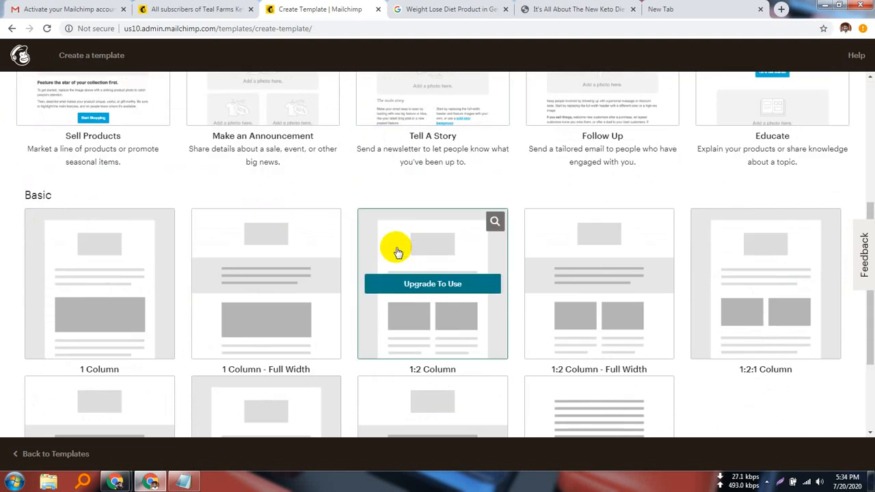
scroll(396, 250, down, 1)
scroll(403, 246, up, 3)
scroll(402, 242, up, 2)
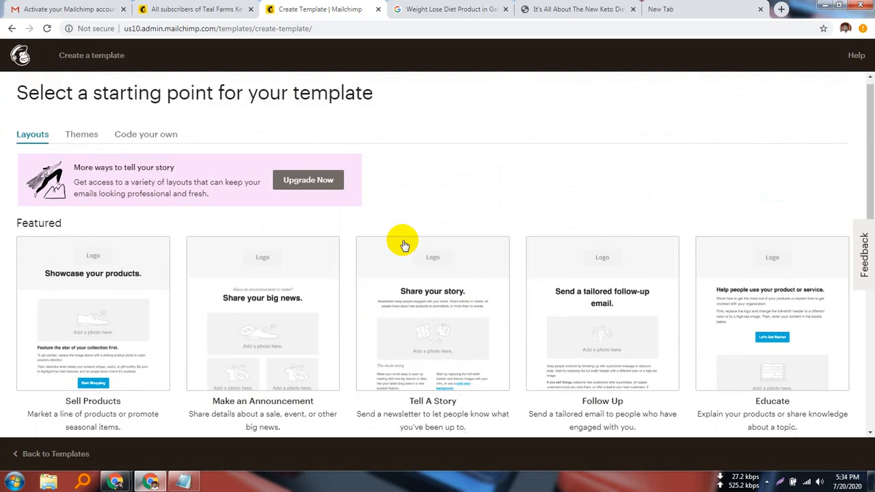
scroll(393, 244, down, 2)
scroll(366, 202, down, 3)
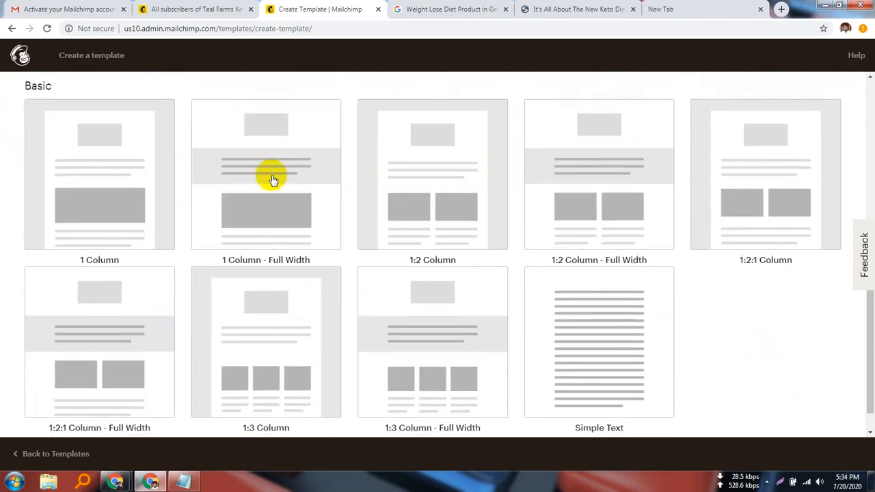
scroll(363, 299, down, 1)
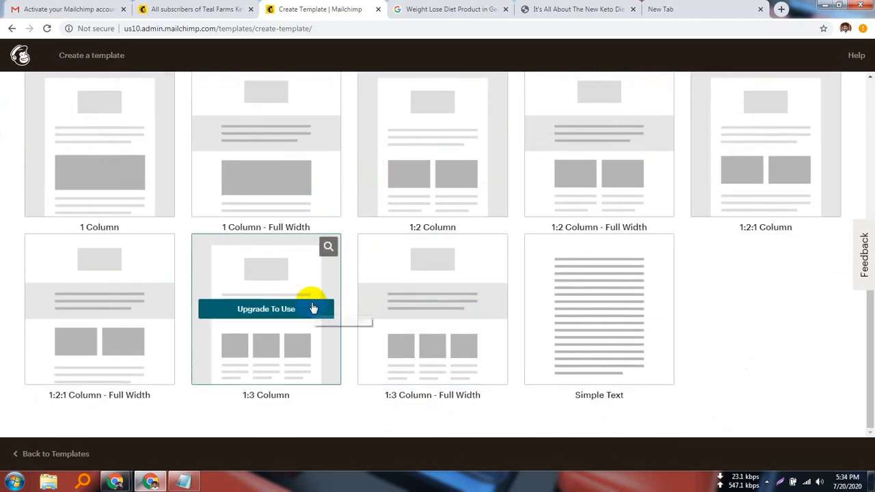
scroll(311, 309, up, 3)
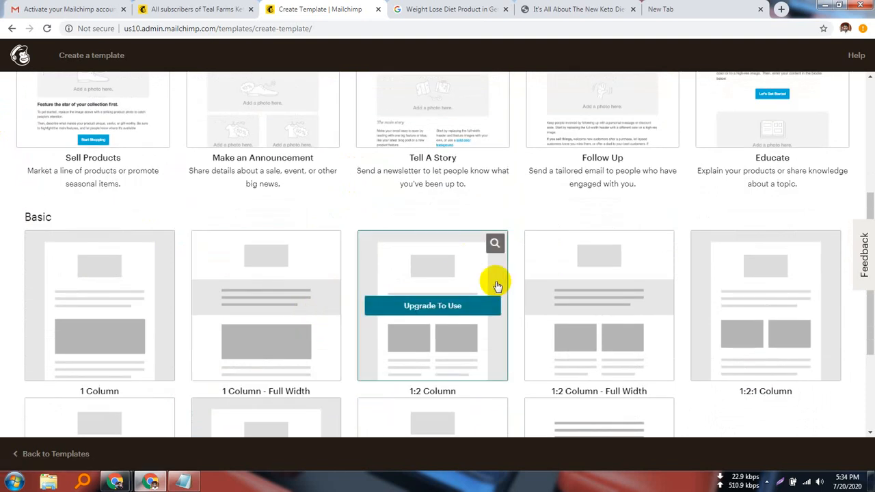
scroll(494, 280, down, 3)
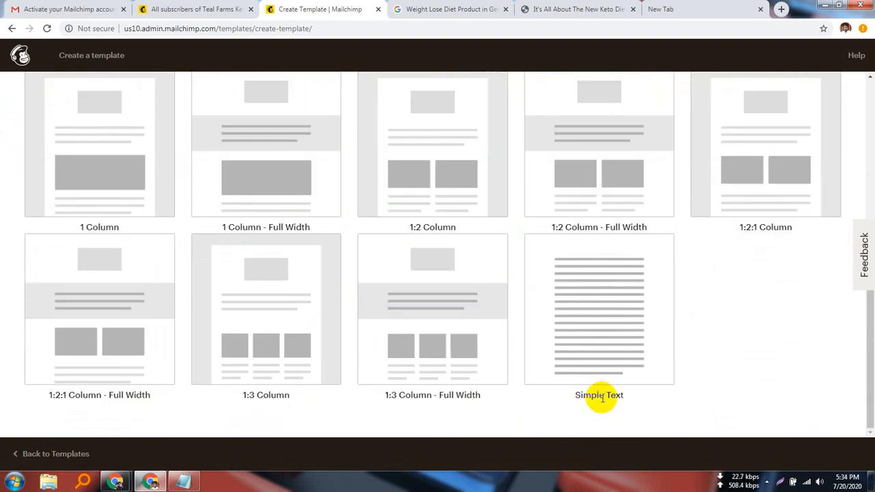
- Create a new email template from the Simple Text layout in the Basic group
drag(628, 398, 572, 400)
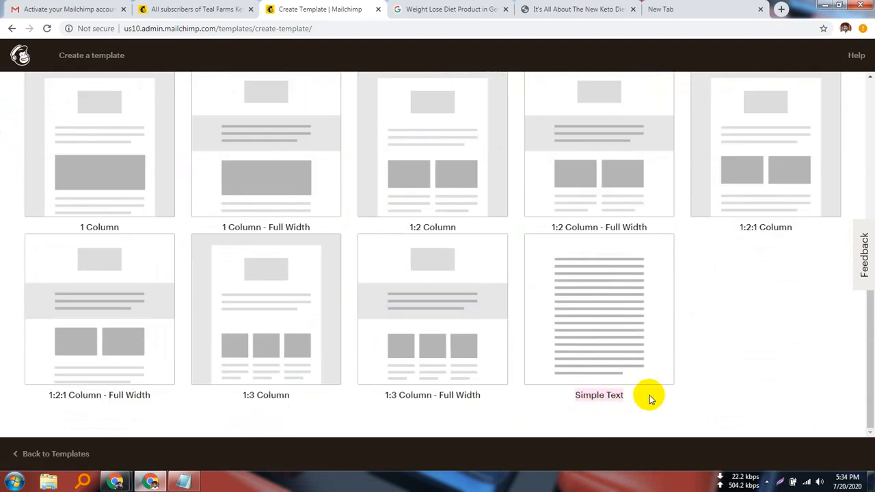
click(774, 294)
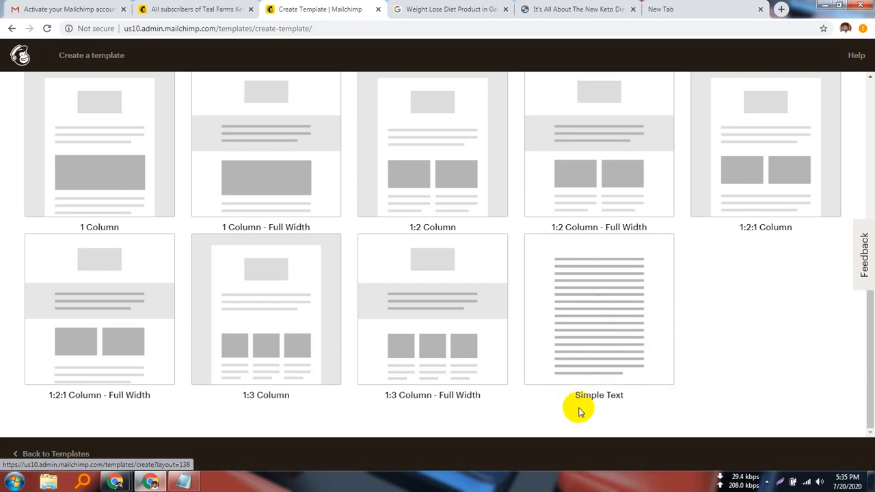
click(617, 317)
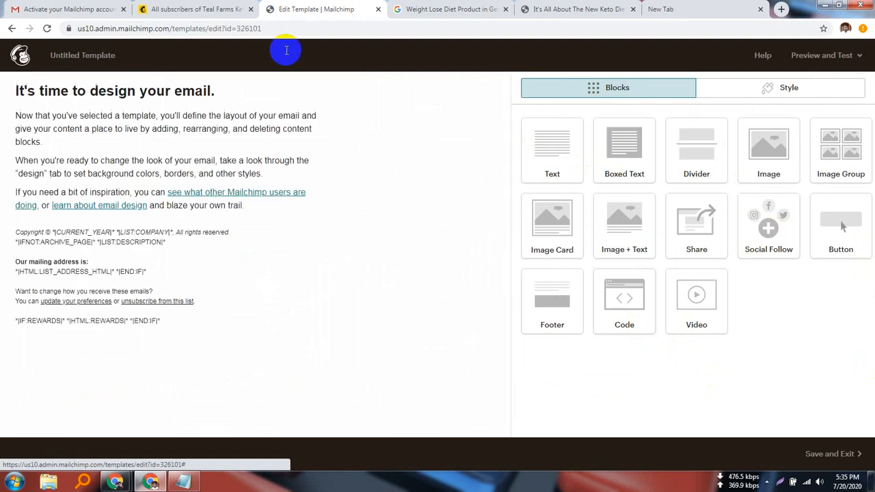
- Switch to the Google Meet call and look through the full list of participants
mouse_move(278, 195)
mouse_move(116, 478)
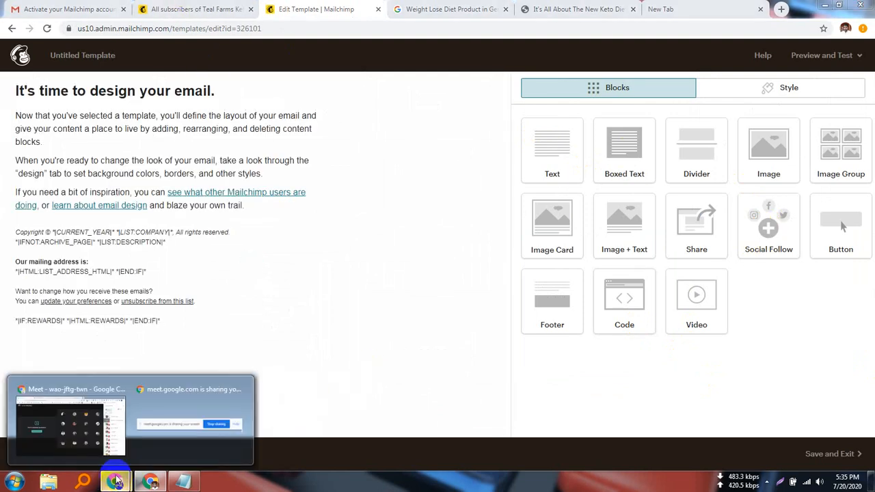
click(91, 426)
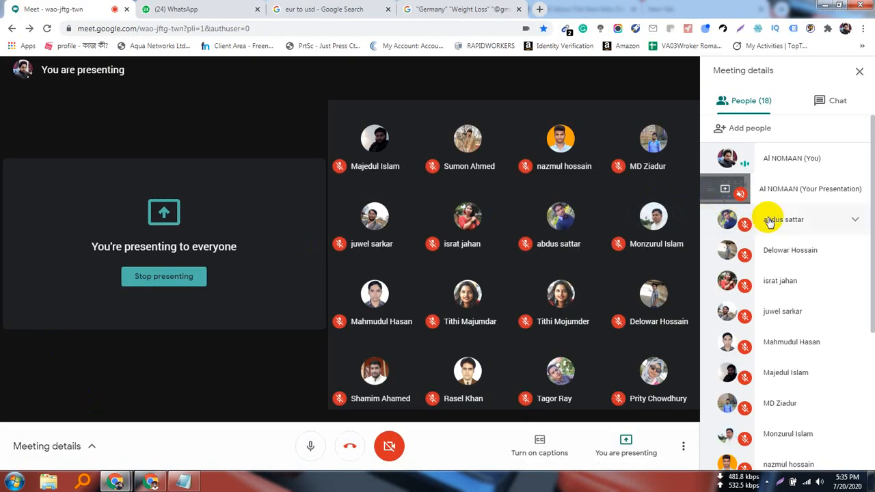
scroll(727, 281, down, 3)
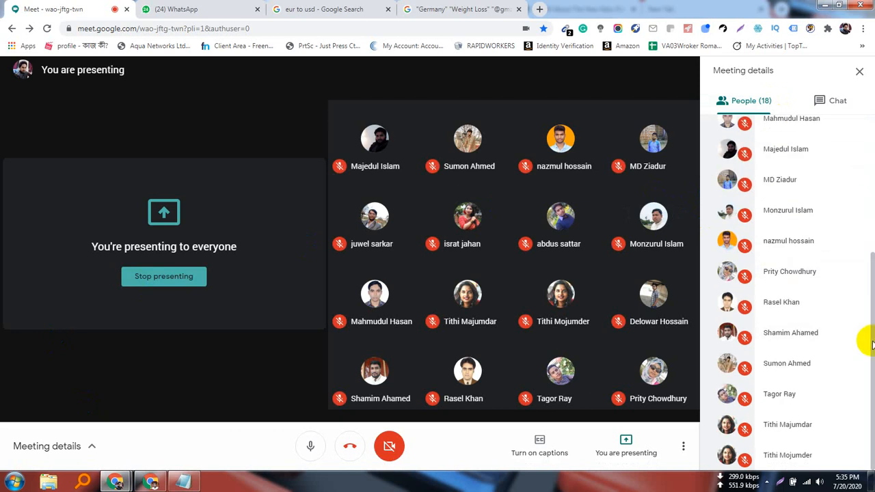
scroll(871, 340, up, 3)
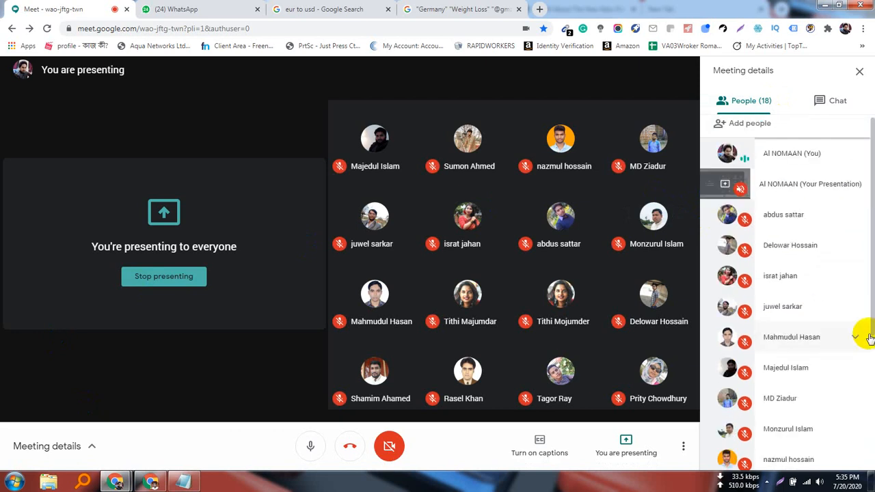
scroll(870, 339, up, 1)
scroll(869, 339, down, 3)
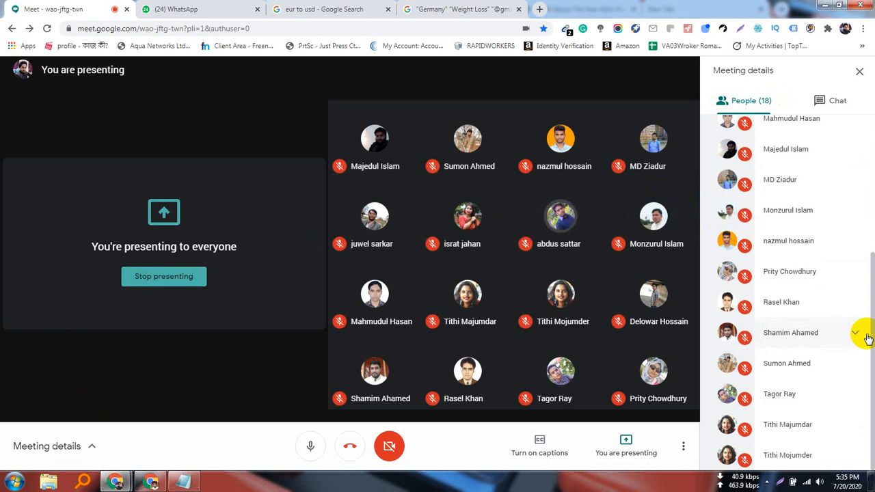
scroll(867, 339, up, 2)
scroll(860, 337, up, 1)
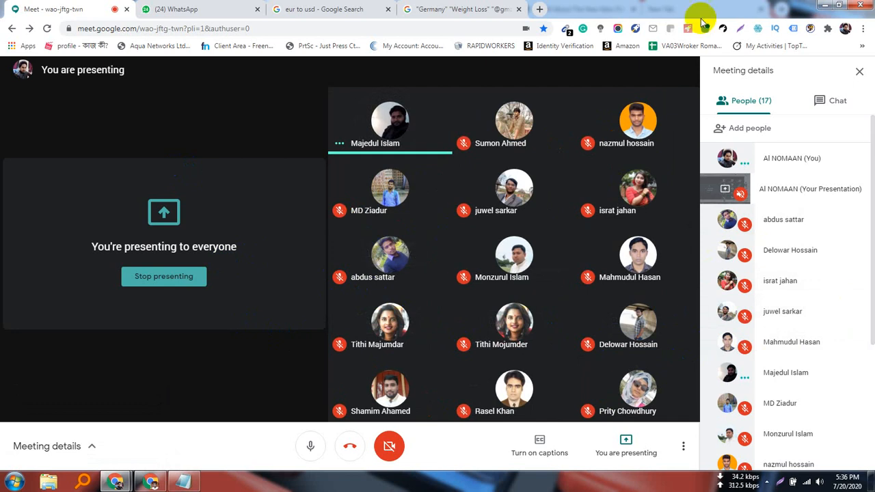
click(831, 117)
click(764, 103)
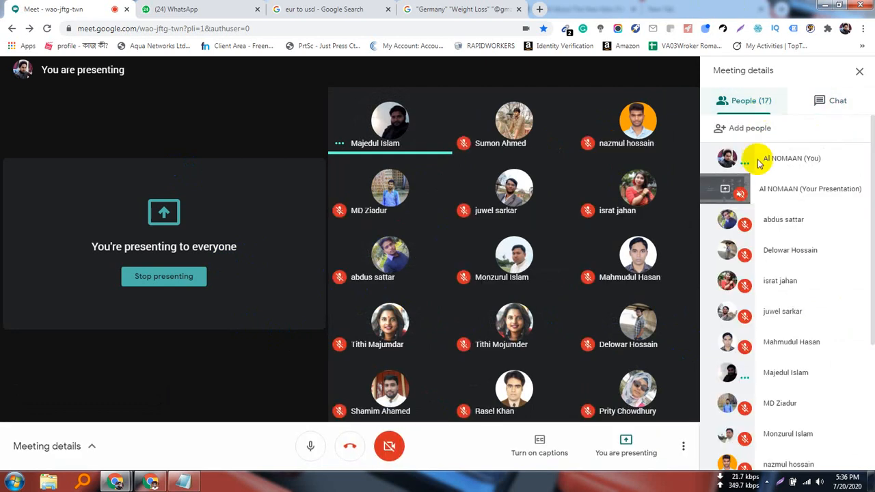
scroll(783, 174, down, 1)
scroll(783, 174, down, 3)
scroll(825, 344, up, 4)
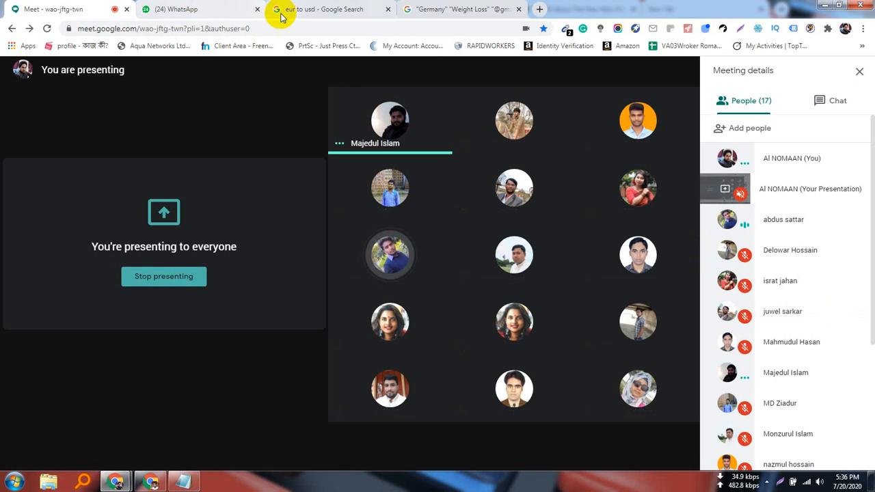
- Check the open Google search results for "Germany" "Weight Loss", and return to the Meet call to review its participants again
click(460, 9)
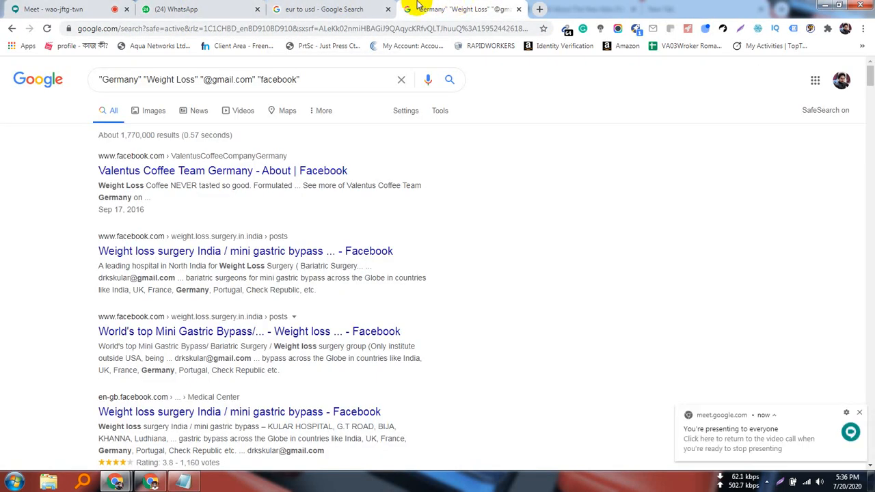
click(101, 11)
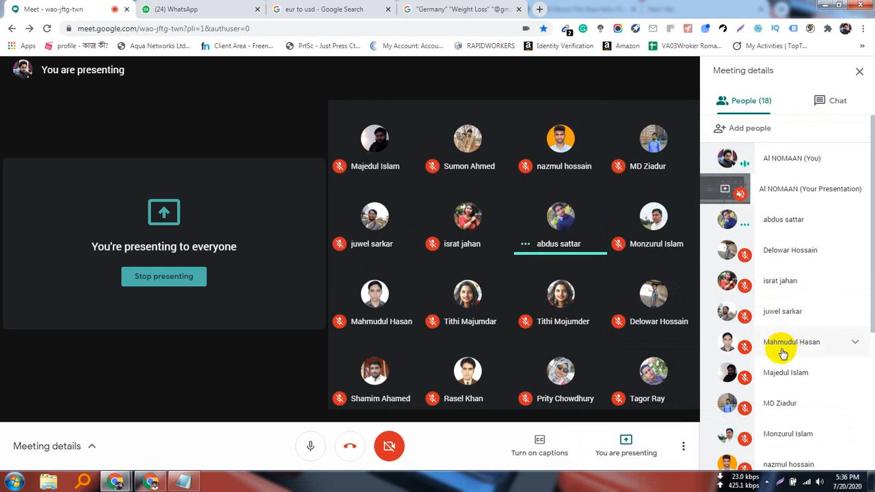
scroll(787, 349, down, 3)
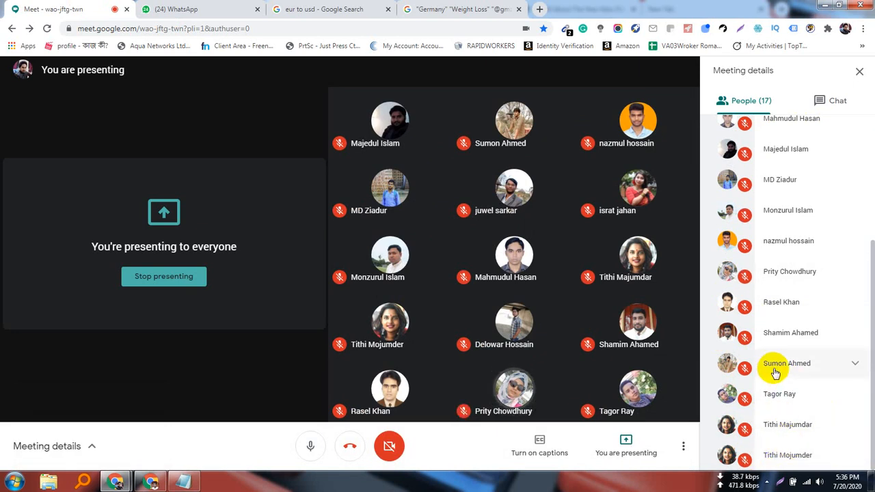
scroll(775, 373, up, 3)
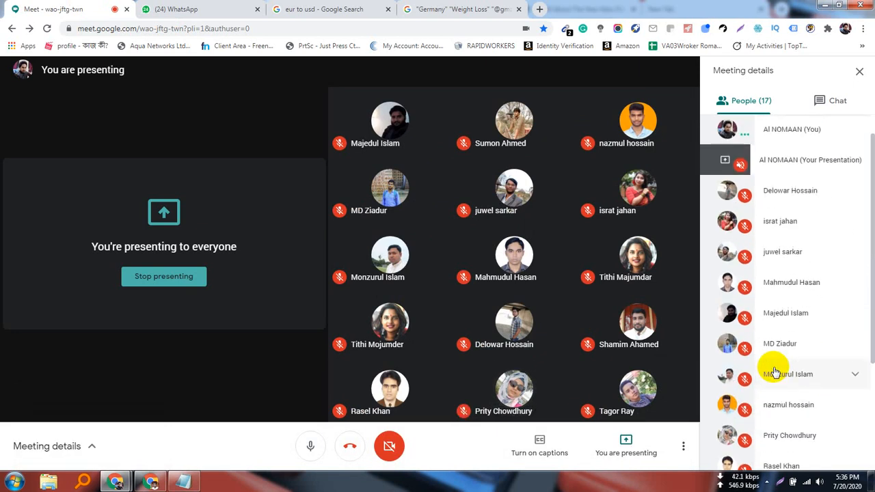
scroll(776, 371, down, 3)
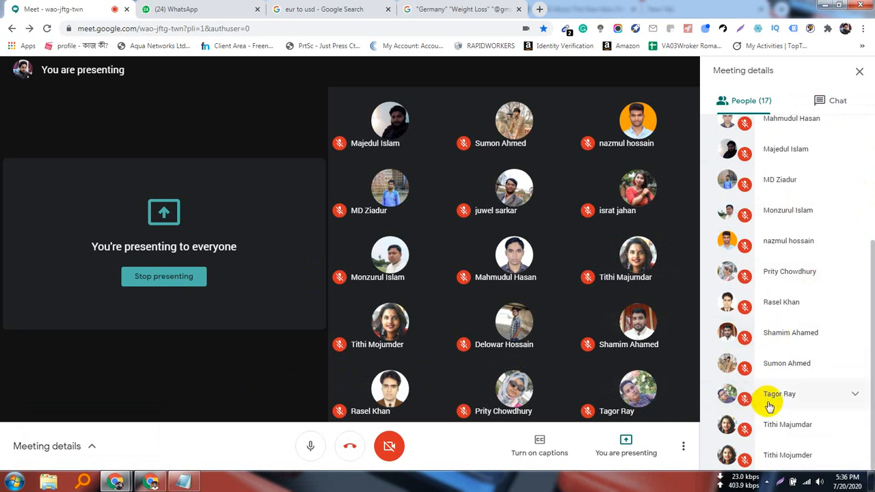
scroll(770, 406, up, 3)
scroll(760, 402, up, 1)
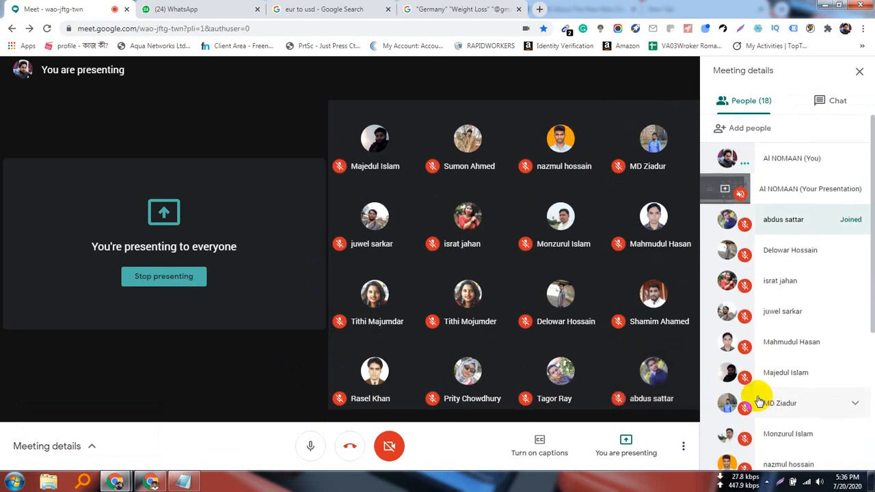
scroll(760, 402, down, 3)
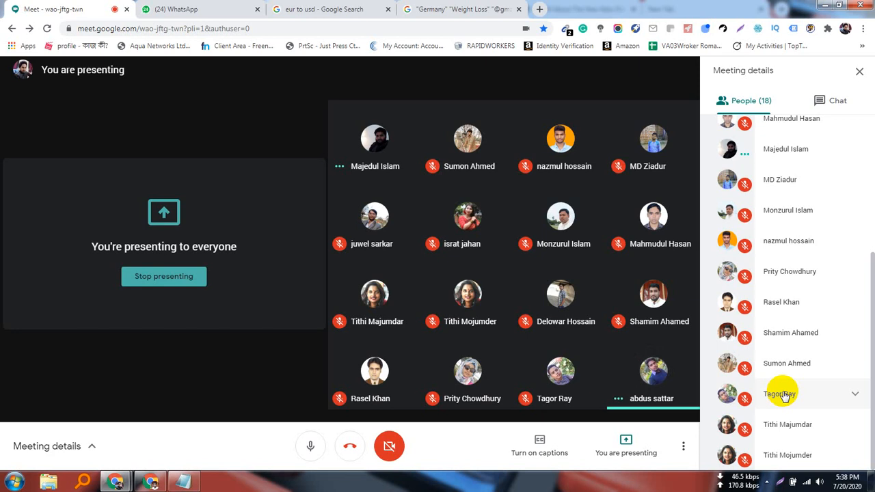
scroll(766, 383, up, 5)
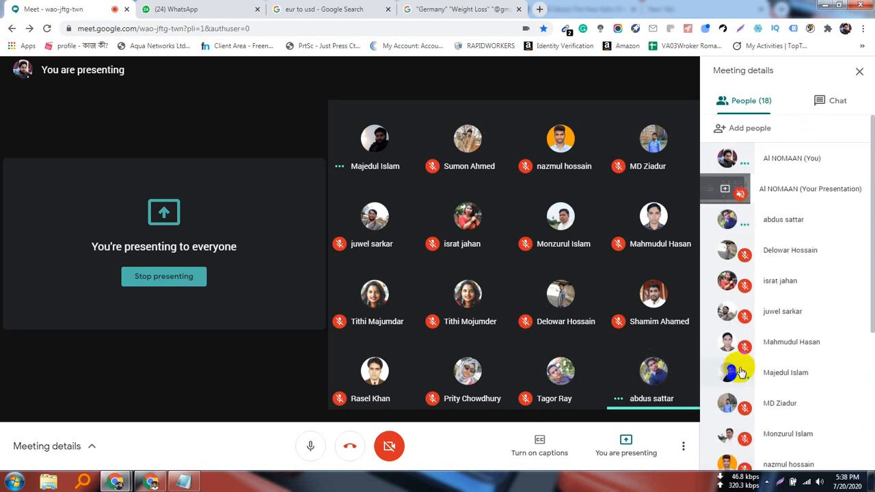
scroll(789, 360, down, 3)
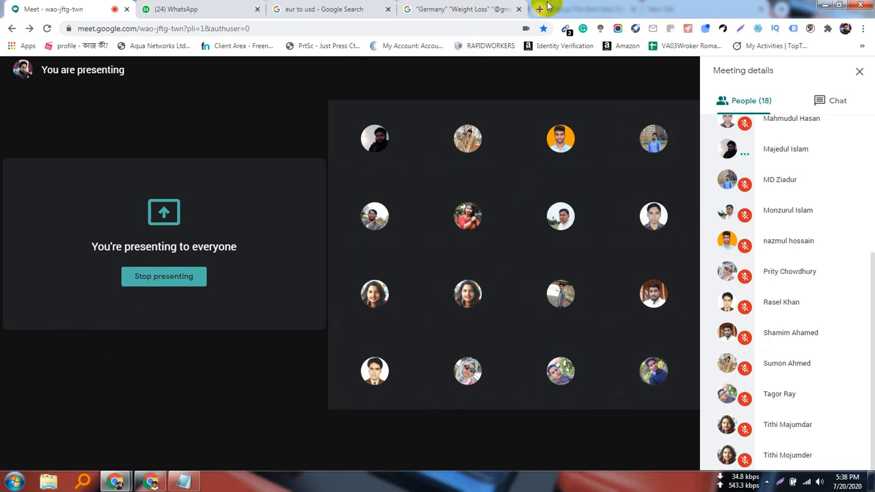
- Open the bookmarked HSL-RAN-105 Google Drive folder in a new browser tab
click(544, 9)
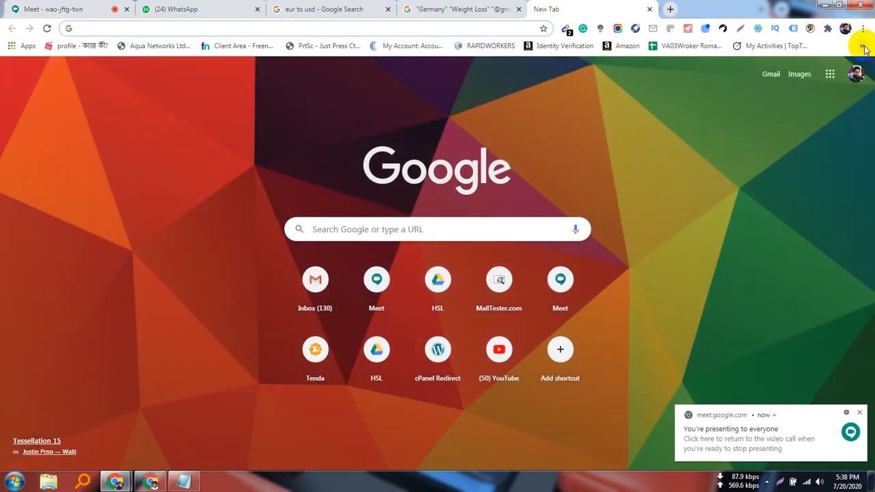
click(863, 46)
scroll(766, 352, down, 6)
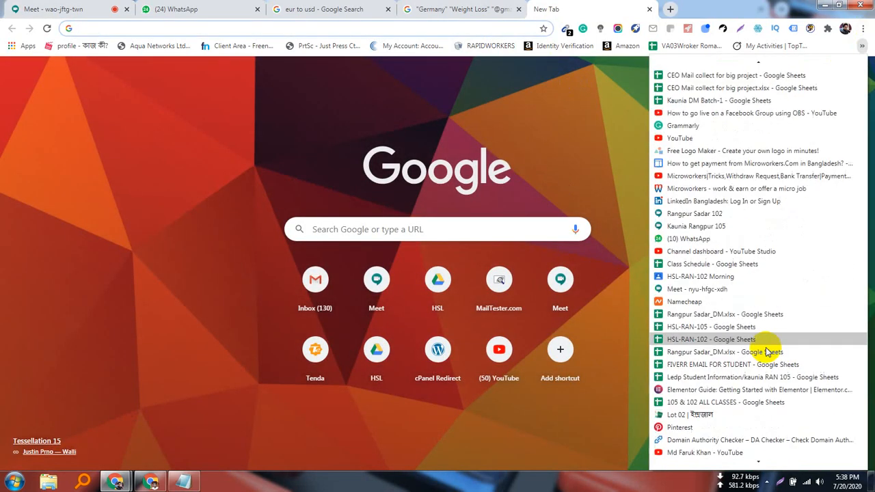
scroll(724, 356, down, 3)
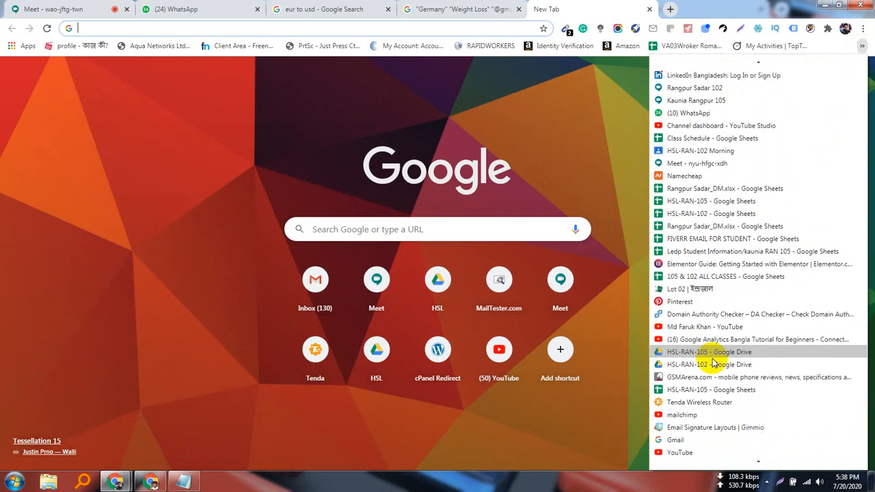
click(711, 334)
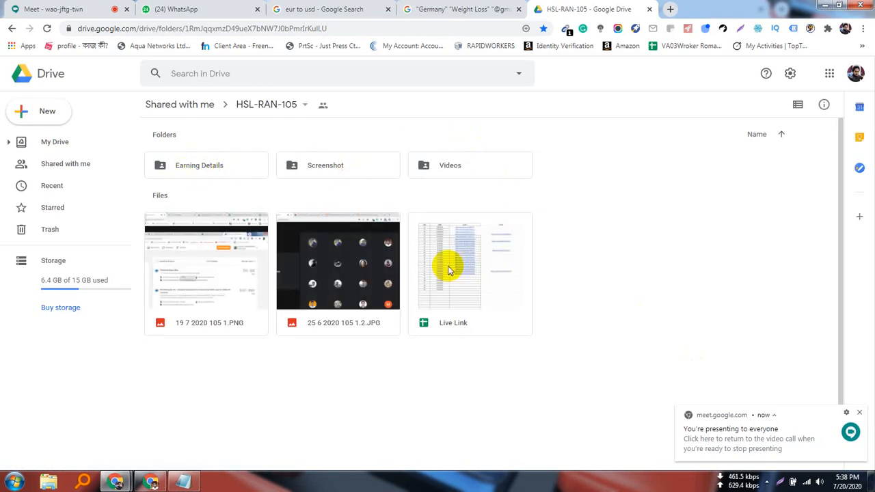
- Select the Videos, Screenshot and Earning Details folders one after another in the shared HSL-RAN-105 folder
click(472, 175)
click(332, 173)
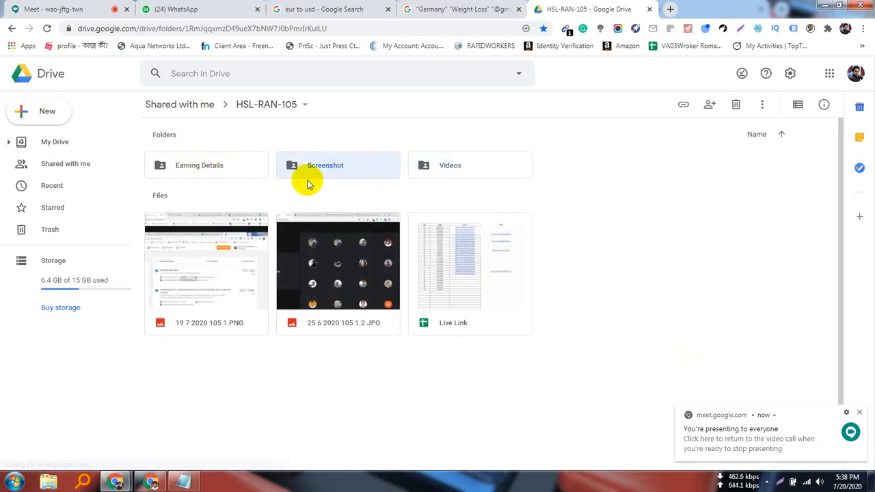
click(217, 169)
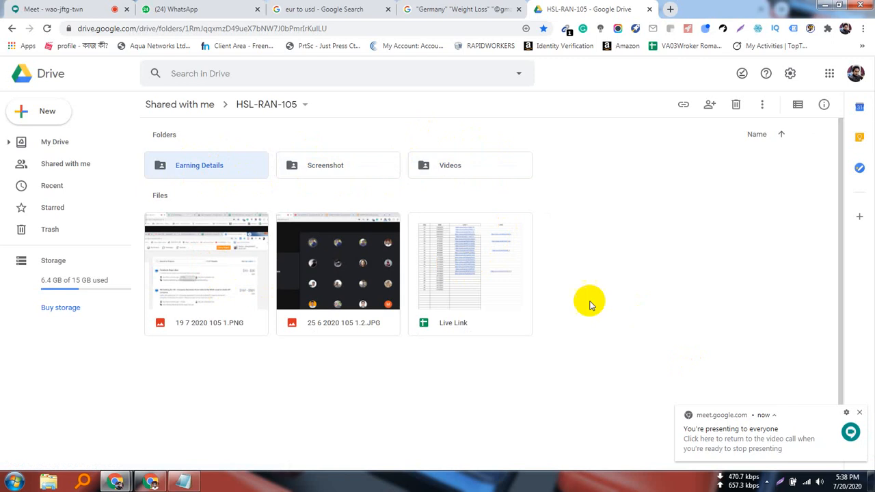
- Check the Link 1 cell for day 44 in the Live Link spreadsheet, and close both the sheet and the Drive folder
double_click(481, 258)
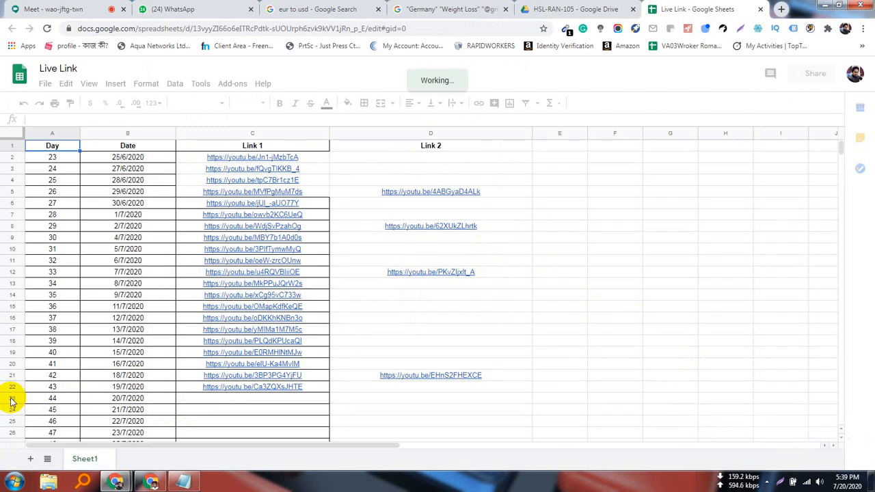
click(155, 403)
click(248, 403)
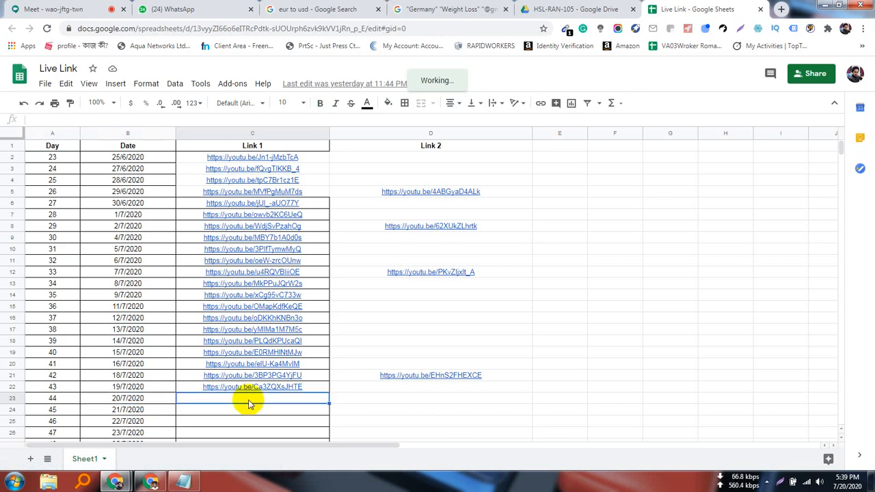
click(761, 9)
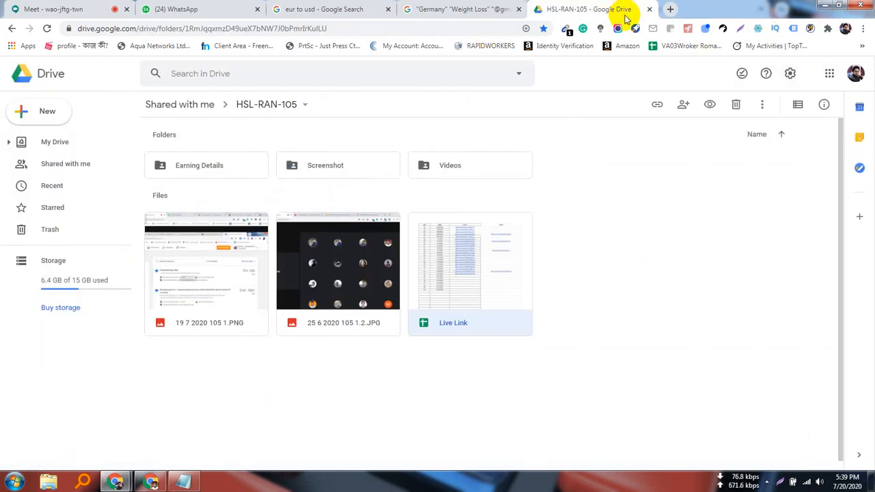
click(650, 9)
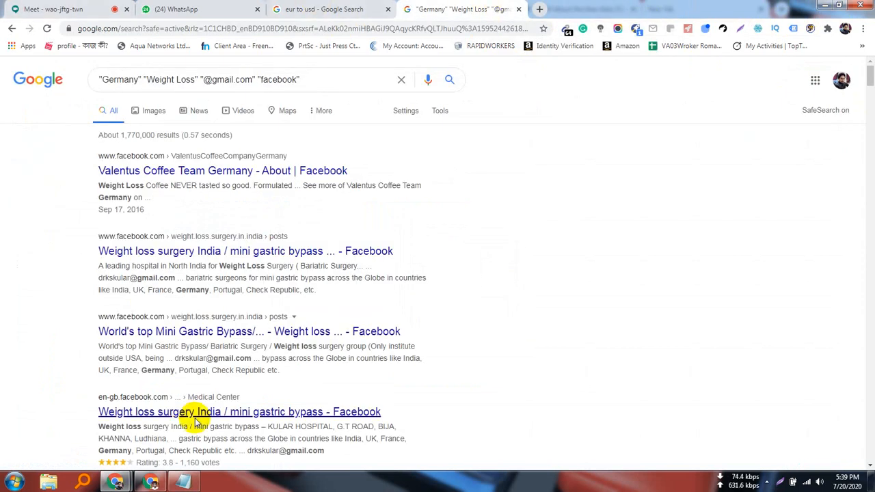
- Switch to the browser window with the Mailchimp template and search for Google Translate in its blank tab
click(150, 483)
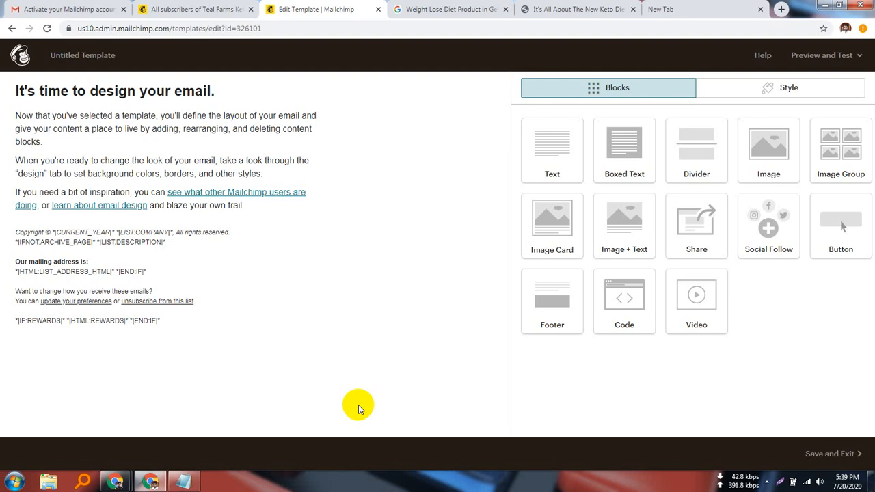
click(711, 9)
click(139, 78)
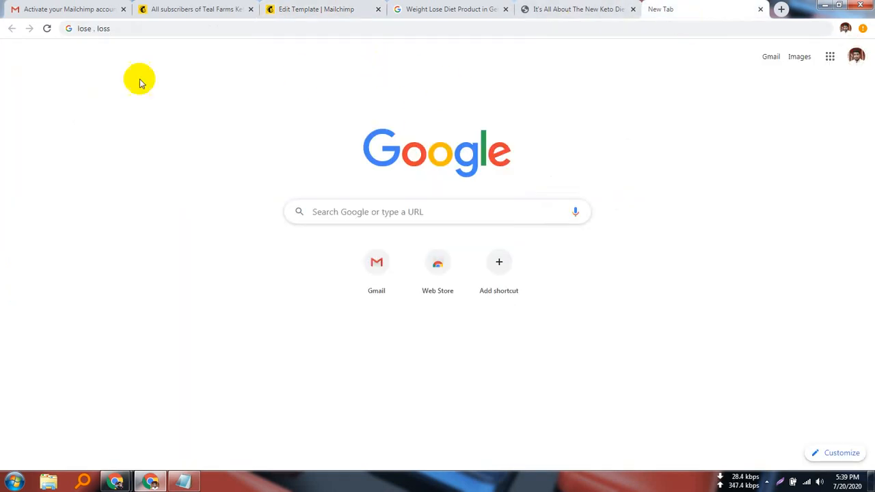
click(125, 30)
key(BackSpace)
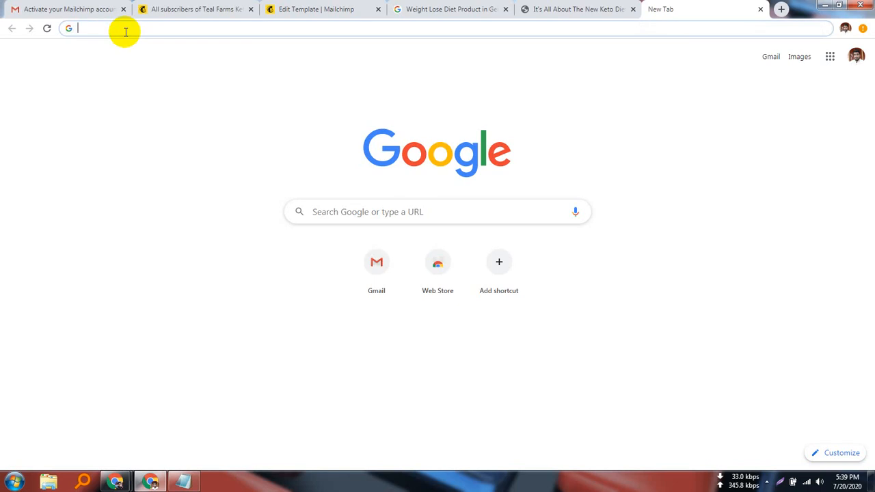
text(goog)
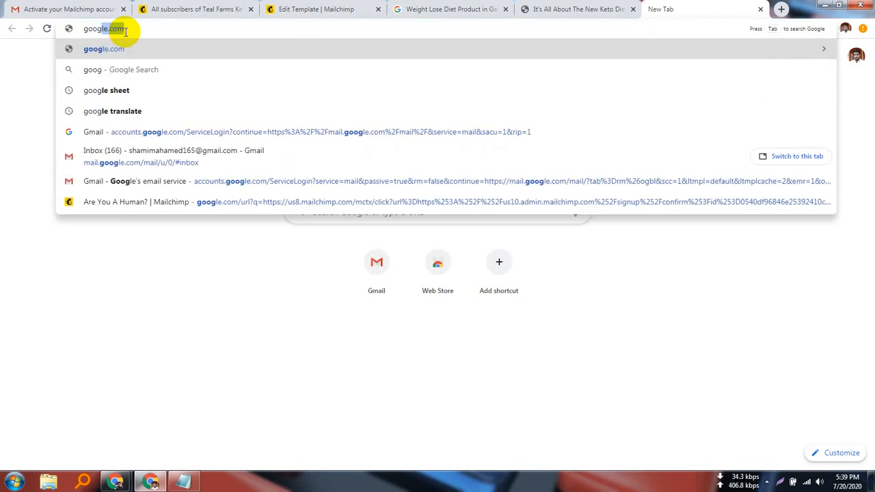
text(lr tr)
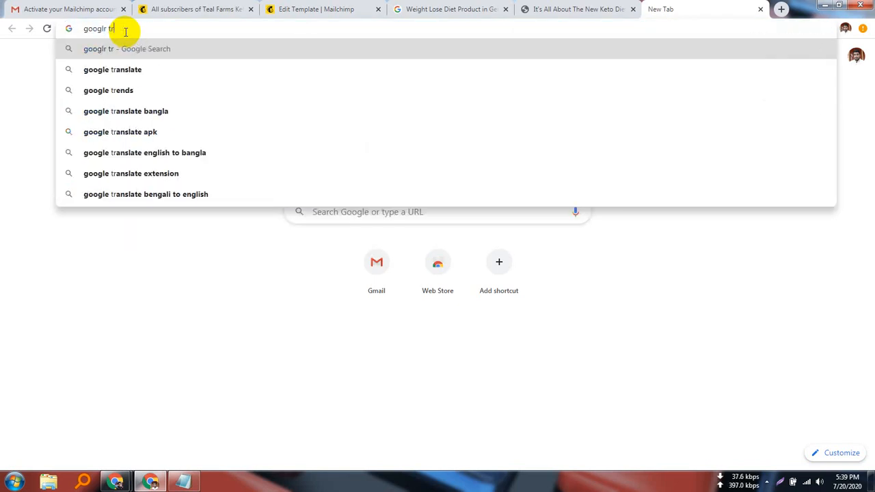
text(anslate)
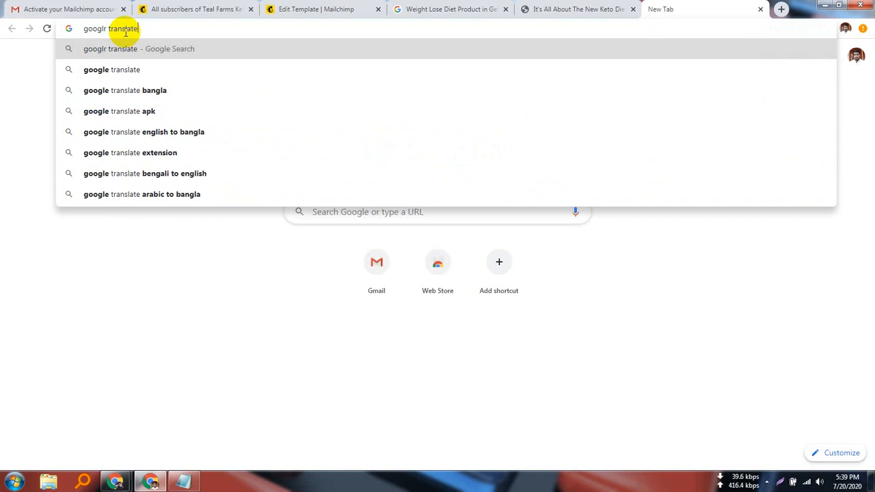
key(Return)
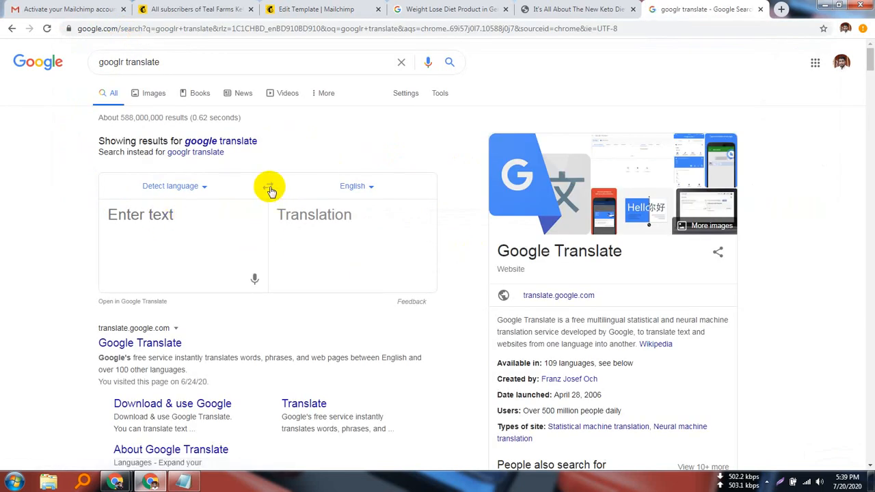
- Set the translator's source language to English
click(204, 190)
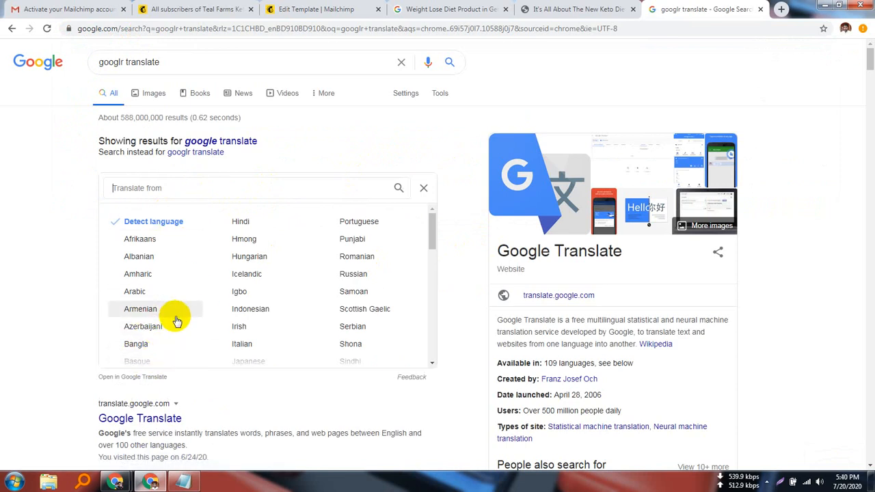
scroll(178, 311, down, 2)
scroll(180, 327, down, 5)
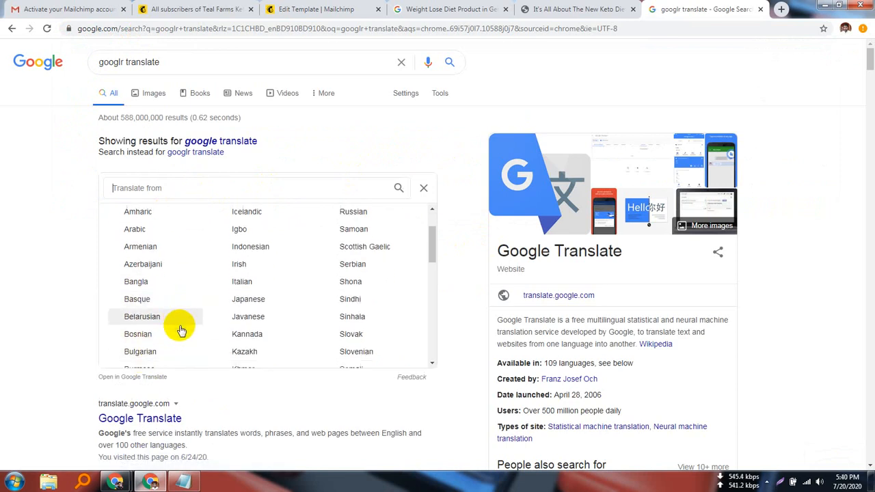
scroll(191, 317, down, 2)
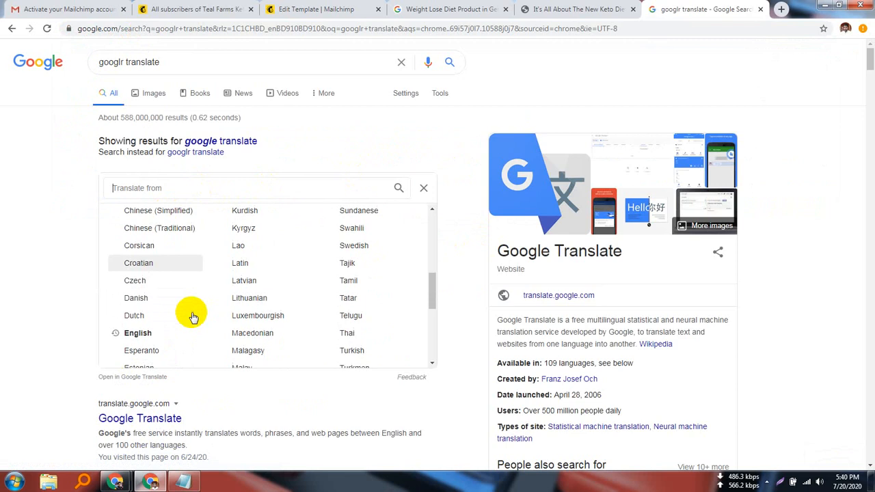
click(168, 330)
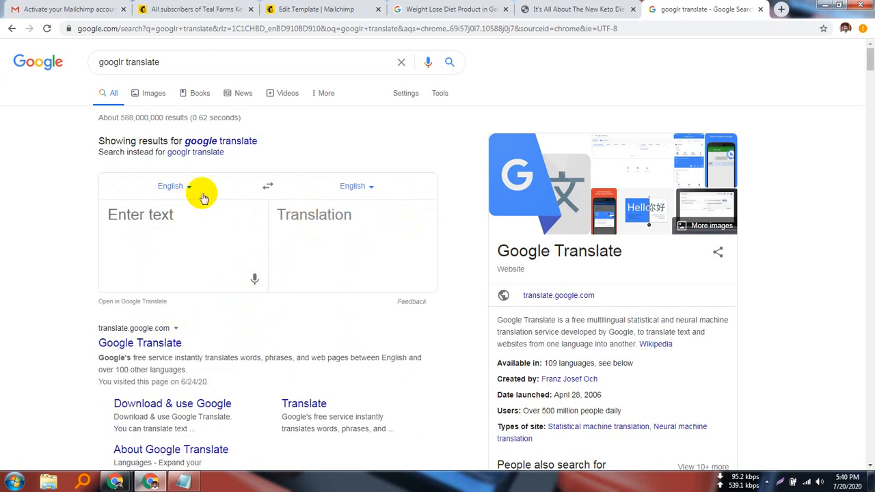
- Set the translator's target language to German
click(375, 188)
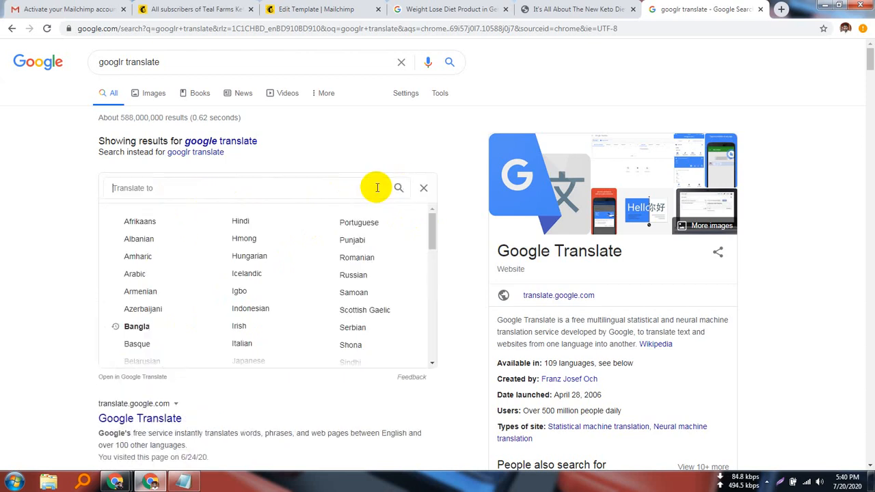
scroll(228, 301, down, 3)
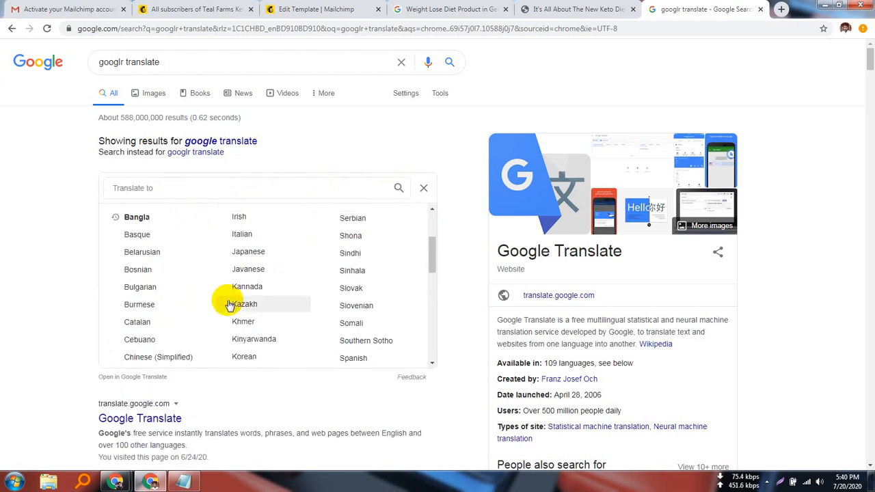
scroll(229, 304, down, 4)
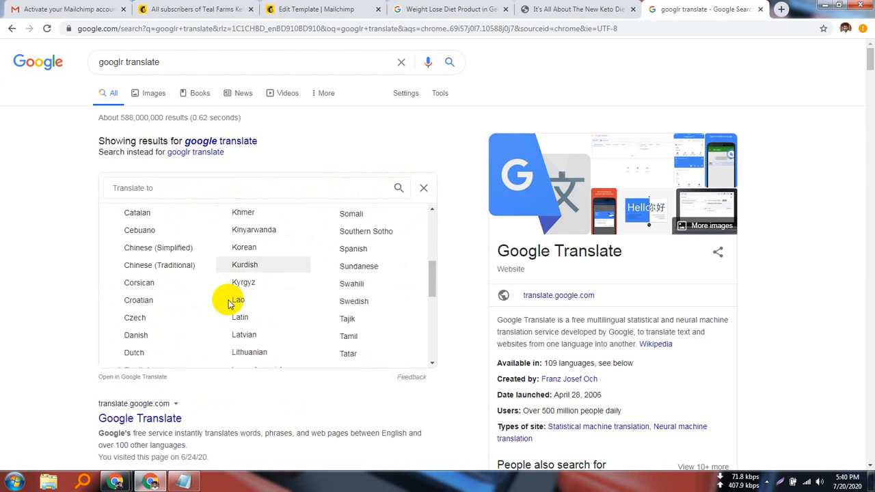
scroll(232, 303, down, 2)
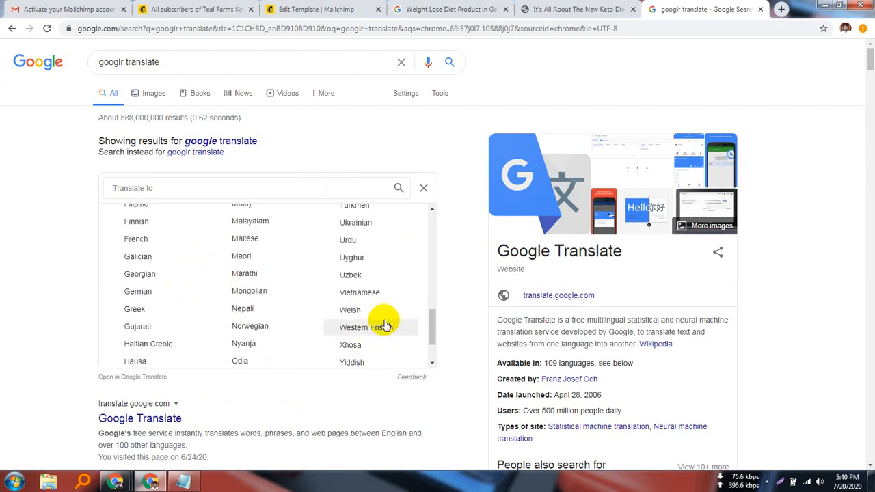
scroll(298, 320, down, 2)
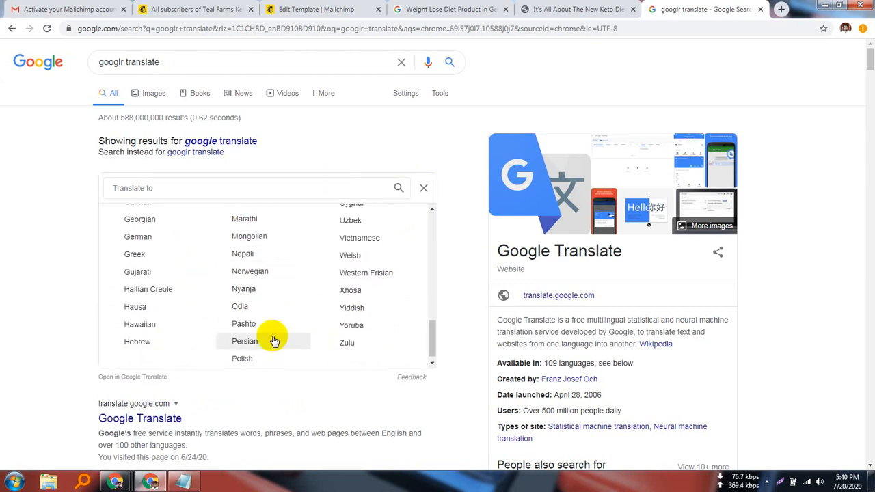
scroll(238, 328, up, 2)
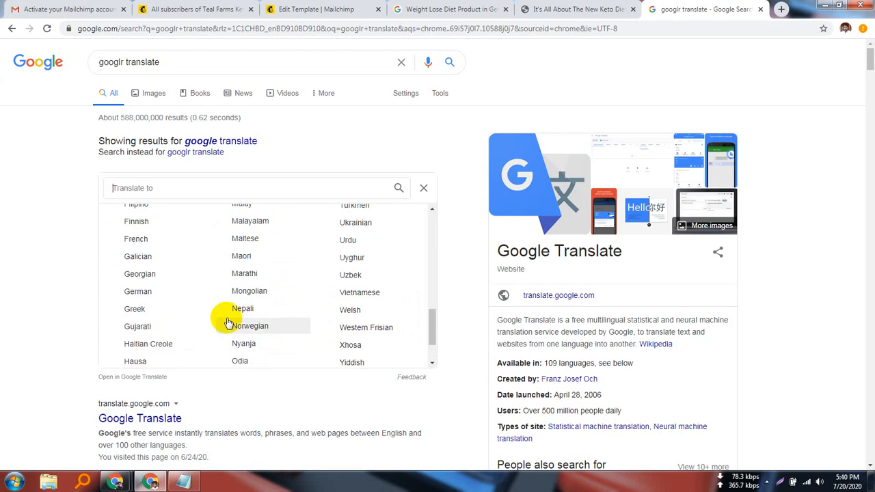
click(154, 299)
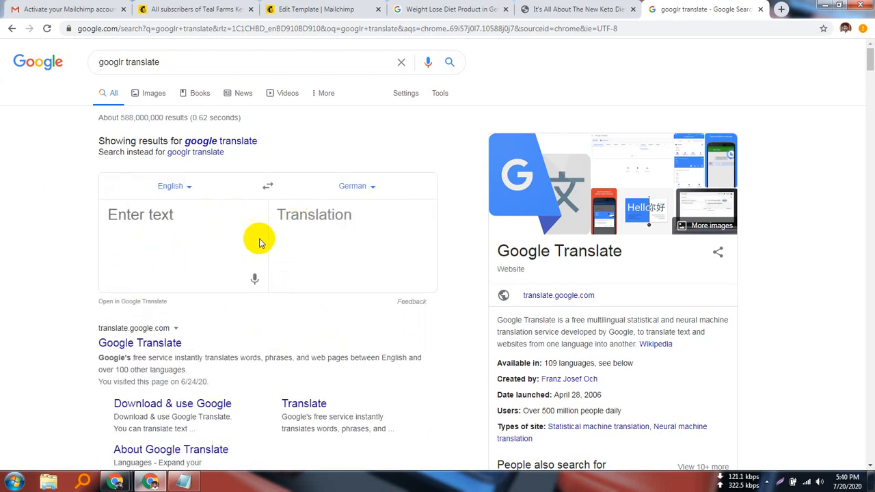
- Look over the Teal Farms Keto article and the Mailchimp audience page, and return to the template editor
click(614, 13)
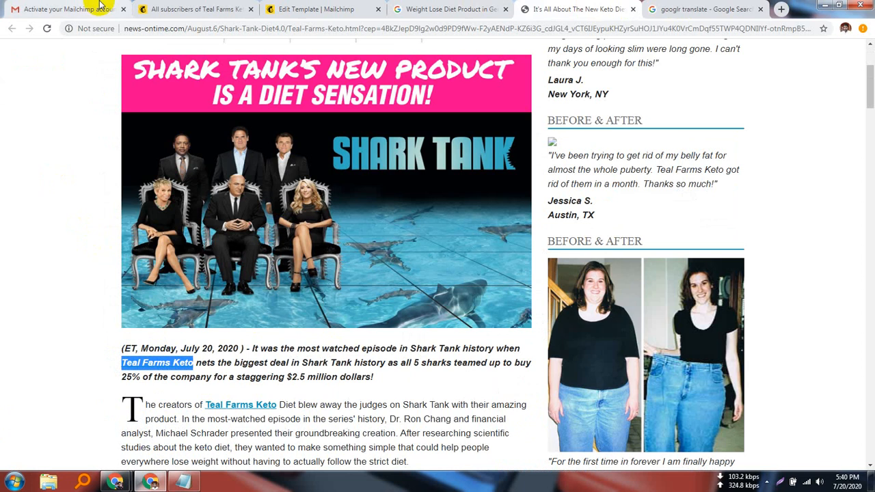
scroll(298, 397, up, 3)
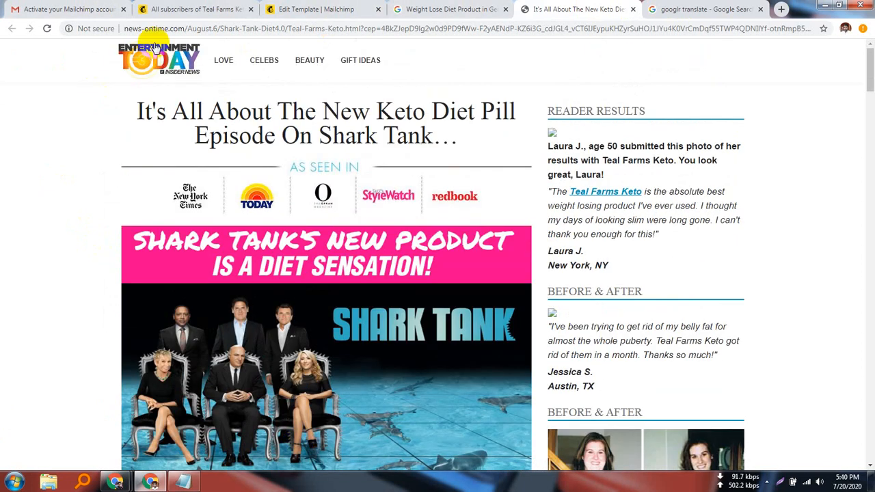
click(65, 9)
click(214, 7)
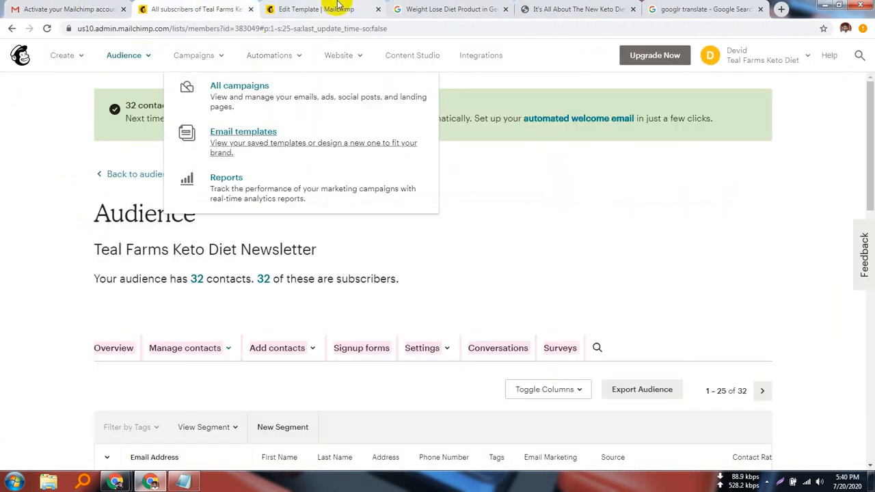
click(346, 9)
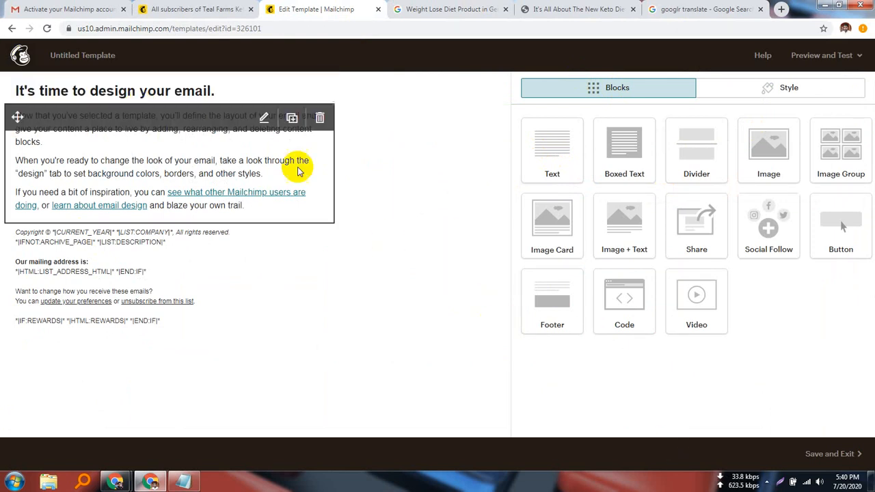
- Replace the text of the template's heading block "It's time to design your email." with "Stay Home and Weight Lose"
click(185, 95)
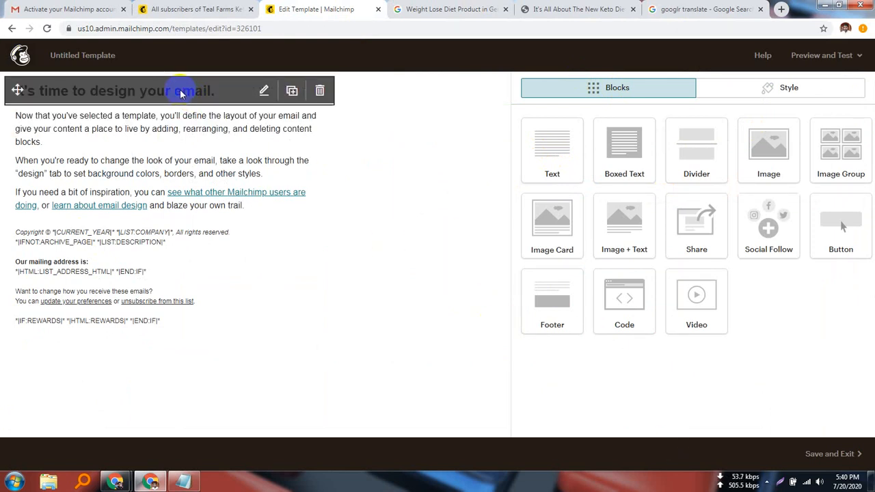
click(181, 94)
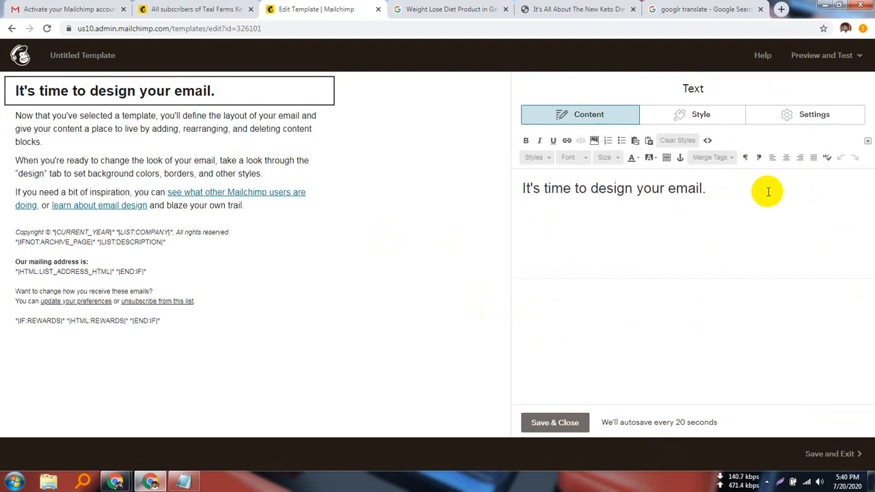
click(711, 193)
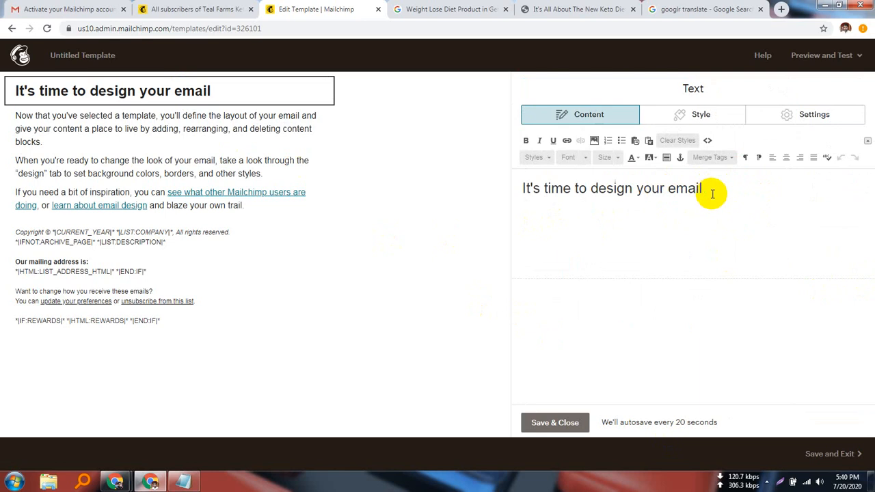
key(BackSpace)
key(BackSpace)
key(BackSpace)
key(BackSpace)
key(BackSpace)
key(BackSpace)
key(BackSpace)
key(BackSpace)
key(BackSpace)
key(BackSpace)
key(BackSpace)
key(BackSpace)
key(BackSpace)
key(BackSpace)
key(BackSpace)
key(BackSpace)
key(BackSpace)
key(BackSpace)
key(BackSpace)
key(BackSpace)
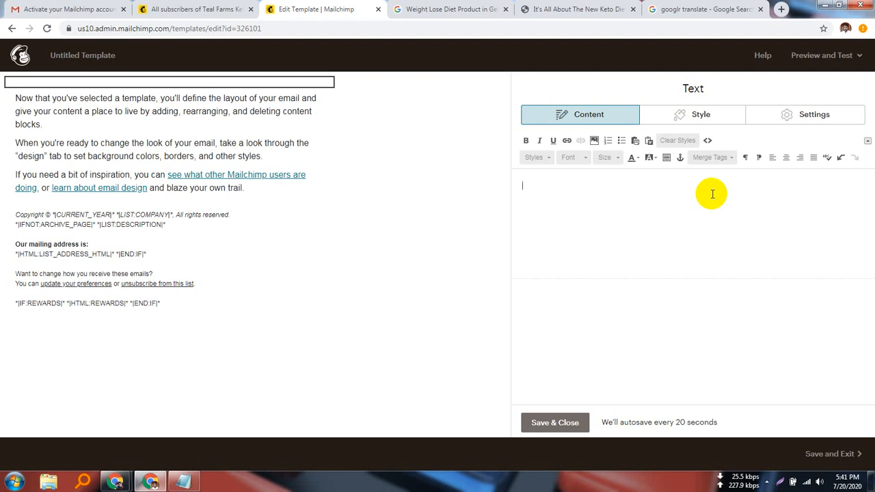
text(tay Home and)
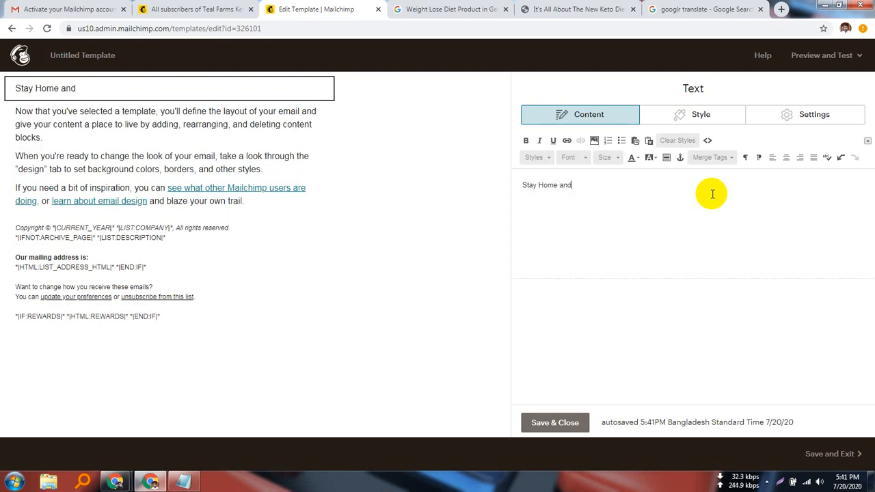
text(Weight Lose)
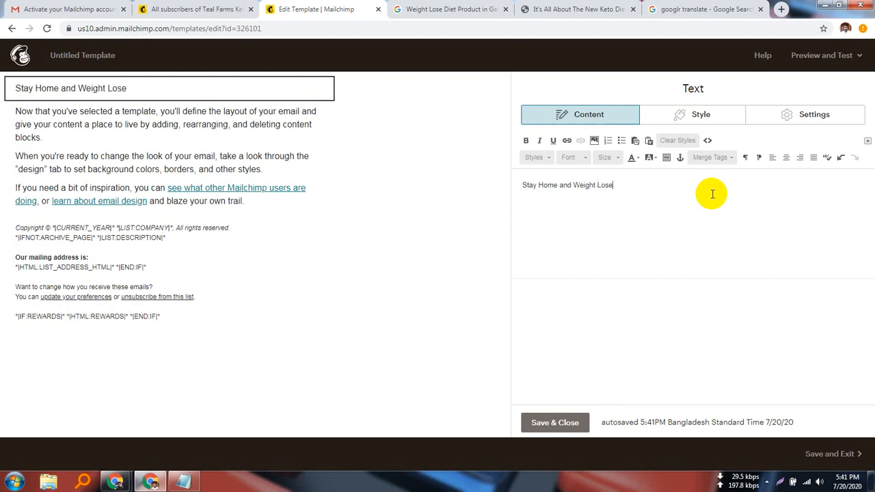
- Replace the word "and" with "&" in the heading block so it reads "Stay Home & Weight Lose"
click(573, 186)
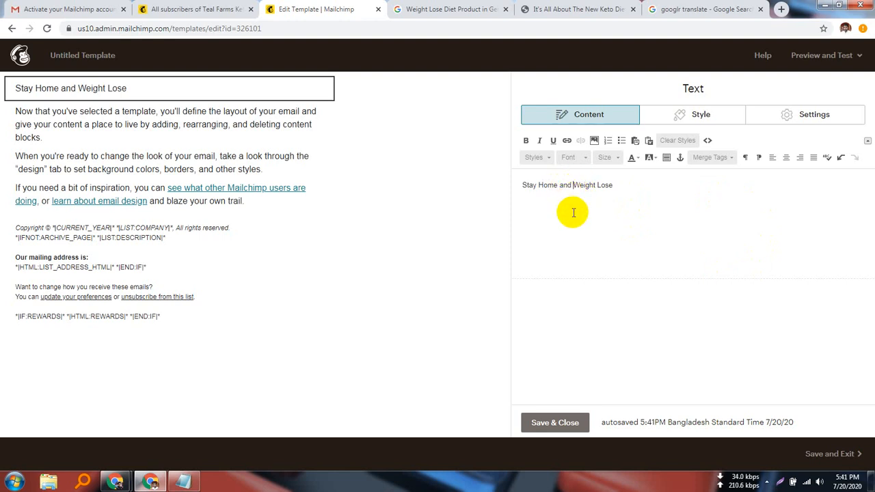
key(BackSpace)
key(BackSpace)
key(BackSpace)
key(BackSpace)
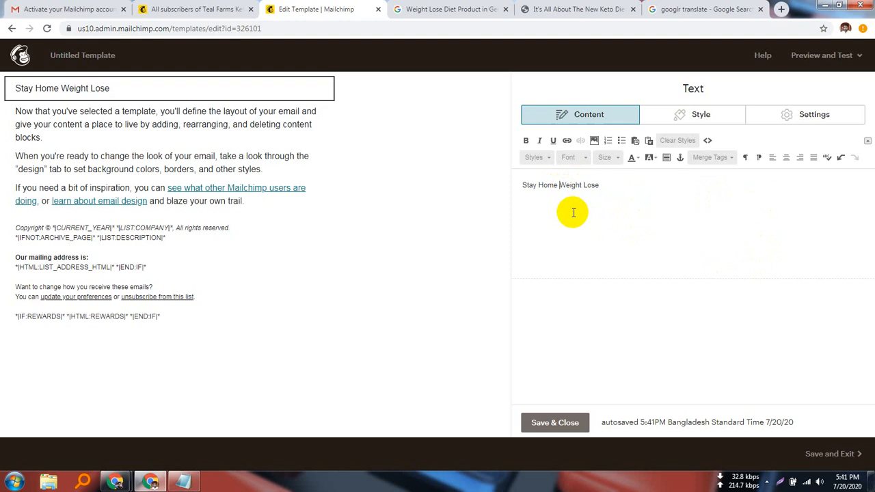
text(&)
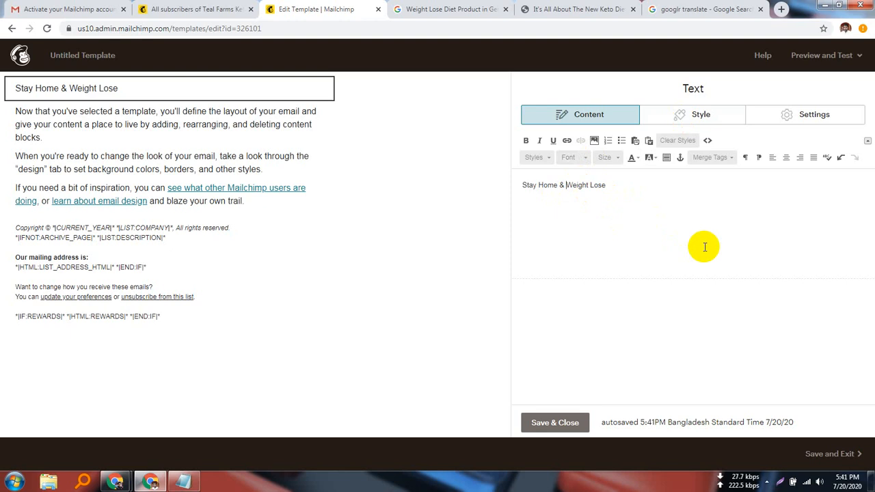
- Extend the heading to "Stay Home & Weight Lose By Our Products" and cut the whole line from the text block
click(614, 187)
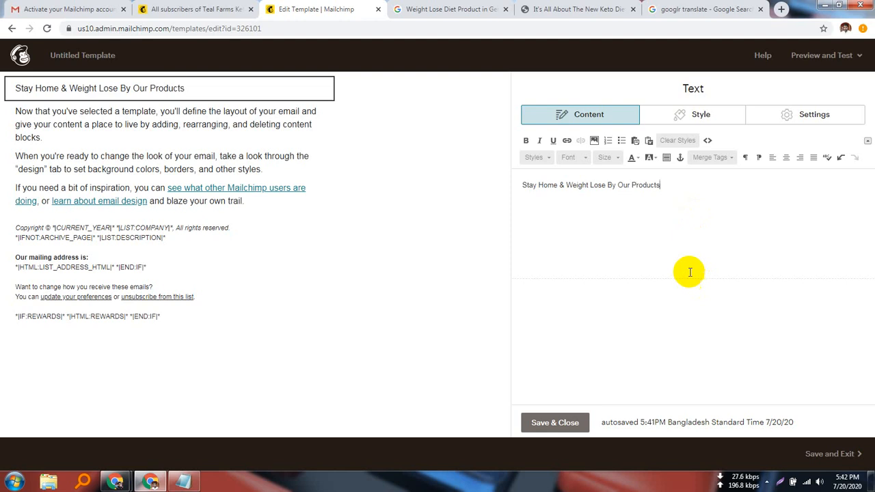
triple_click(580, 186)
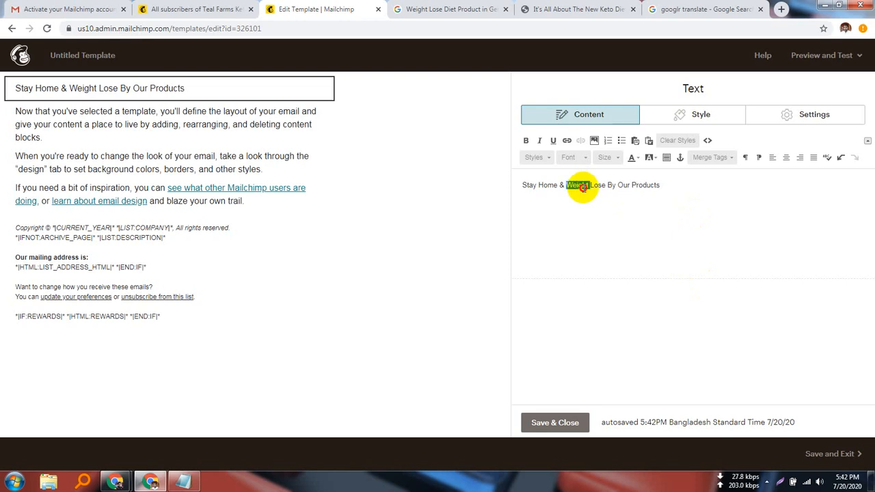
right_click(571, 188)
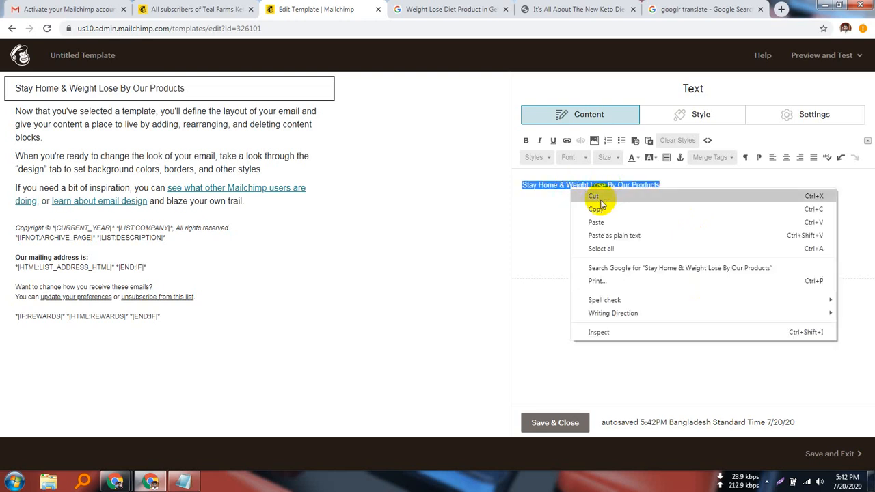
click(593, 197)
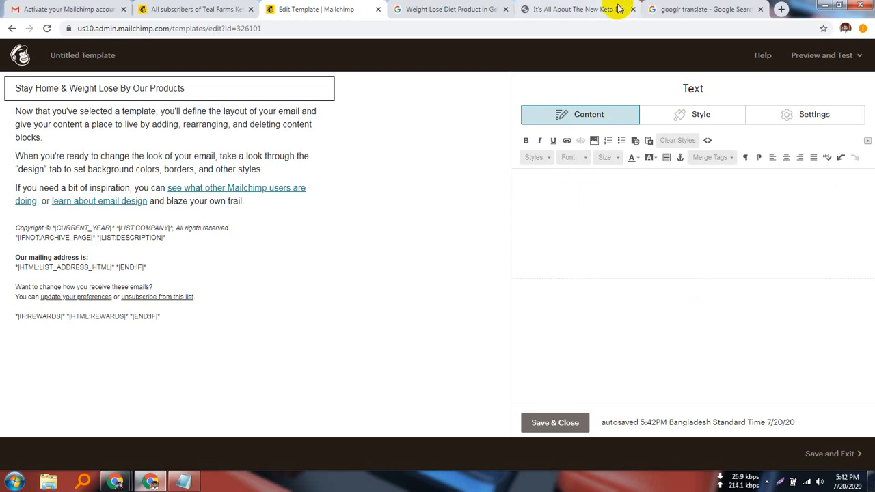
- Translate the cut heading into German in Google Translate and paste the translation into the template's empty heading block
click(705, 9)
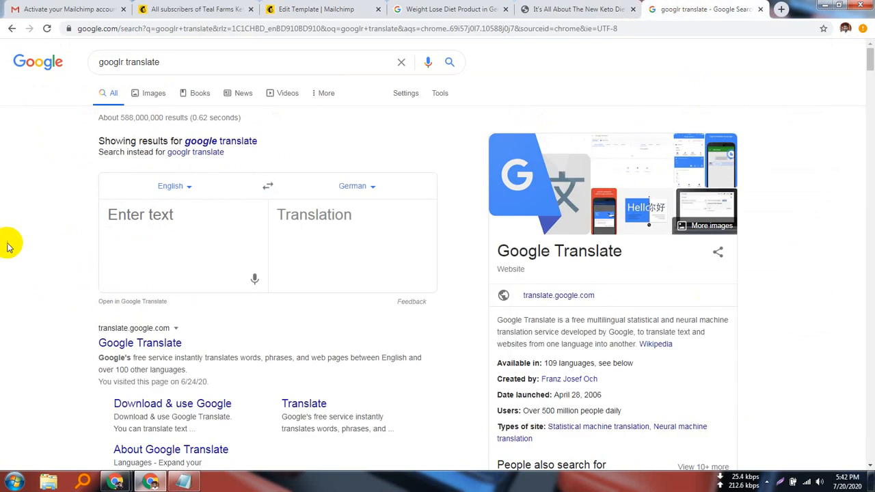
click(157, 207)
key(ctrl+v)
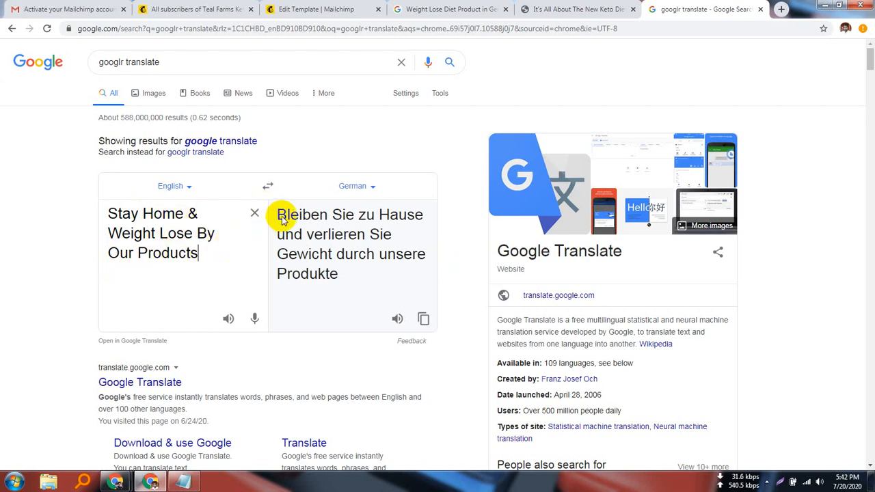
click(424, 319)
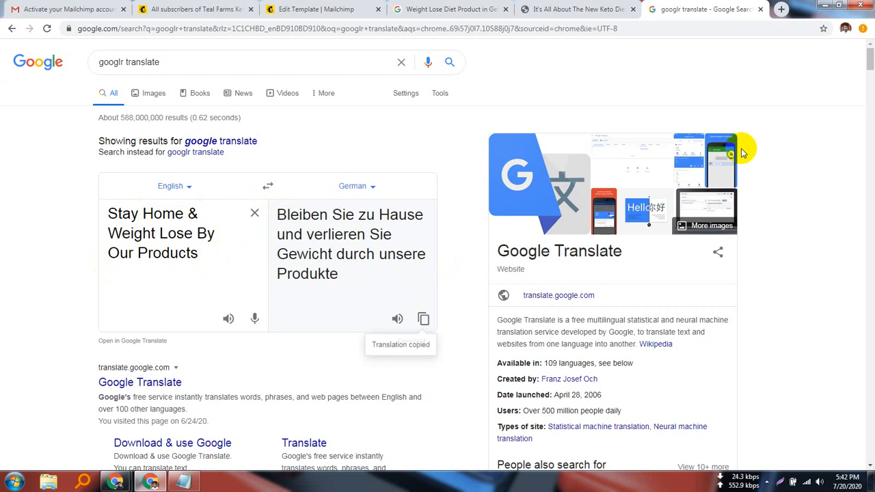
click(286, 7)
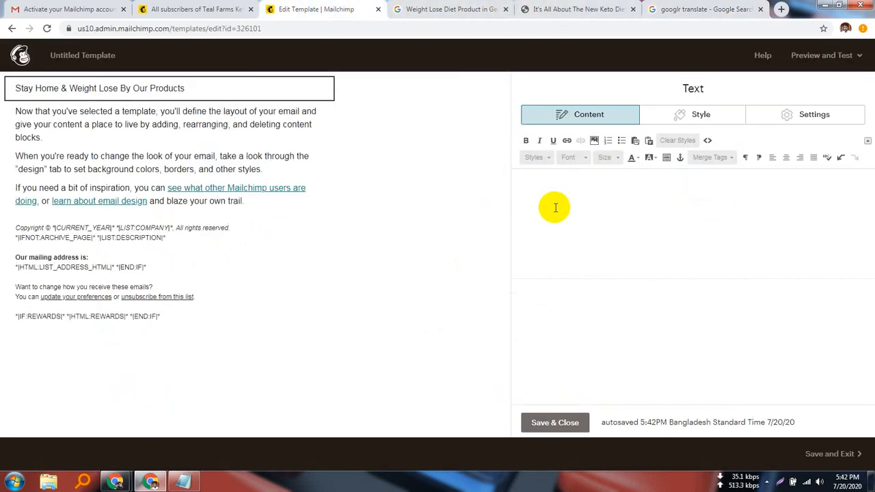
key(ctrl+v)
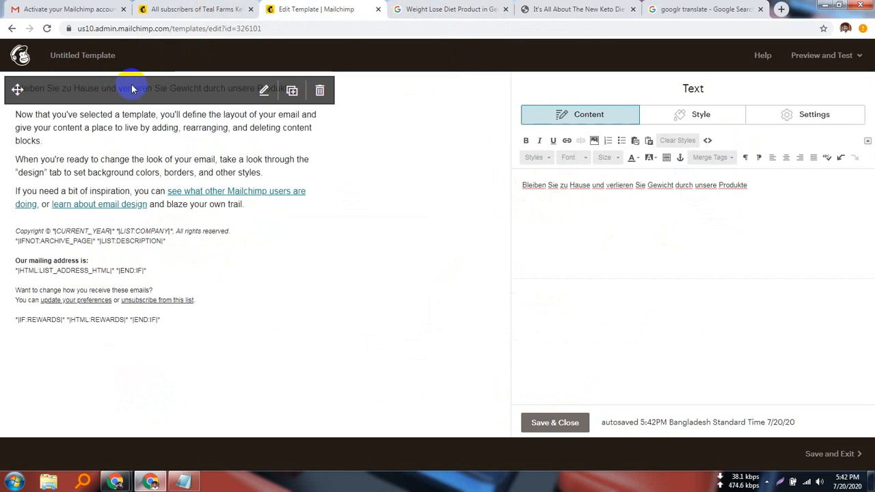
- Make the German heading bold and set its font size to 18
triple_click(622, 185)
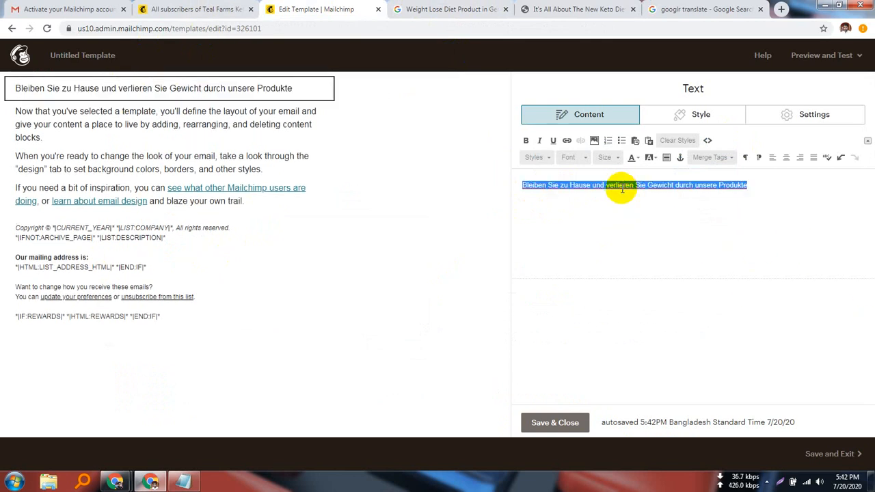
click(527, 141)
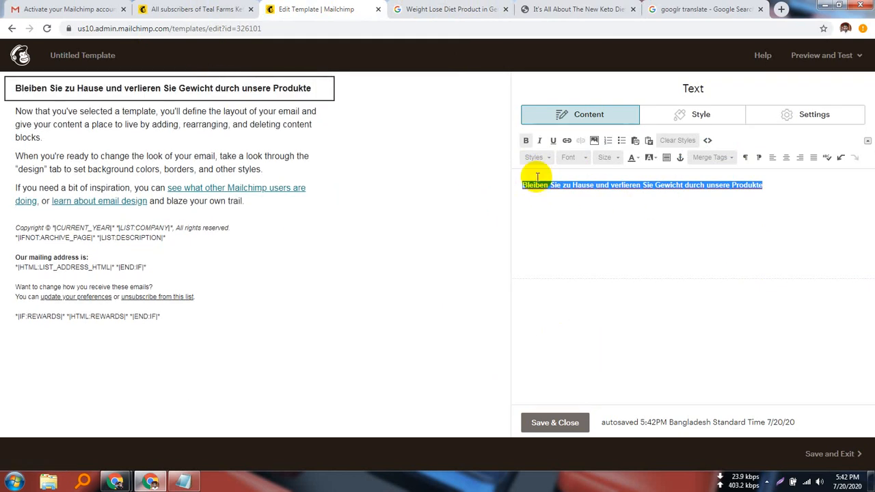
click(618, 158)
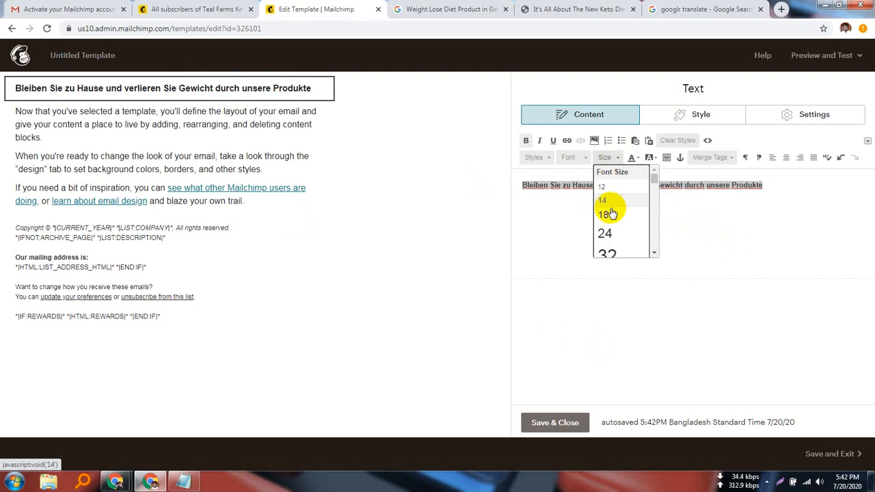
click(608, 211)
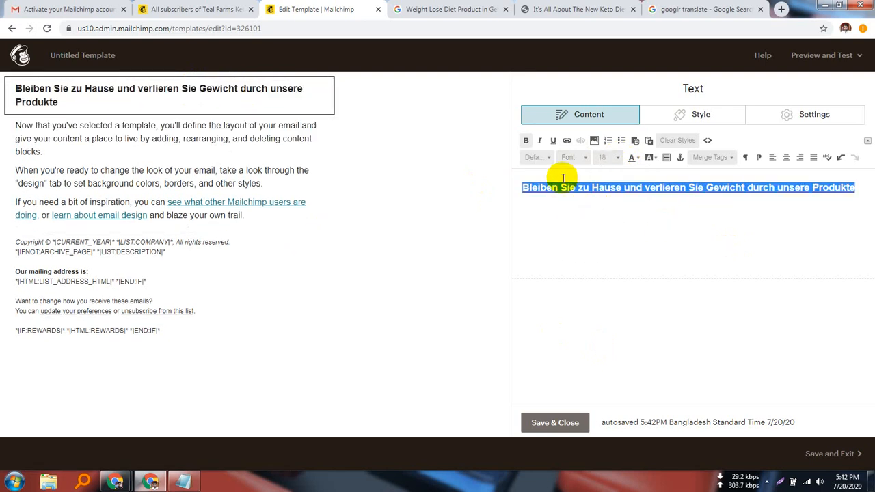
- Try smaller font sizes of 17 and 16 on the German heading
click(617, 159)
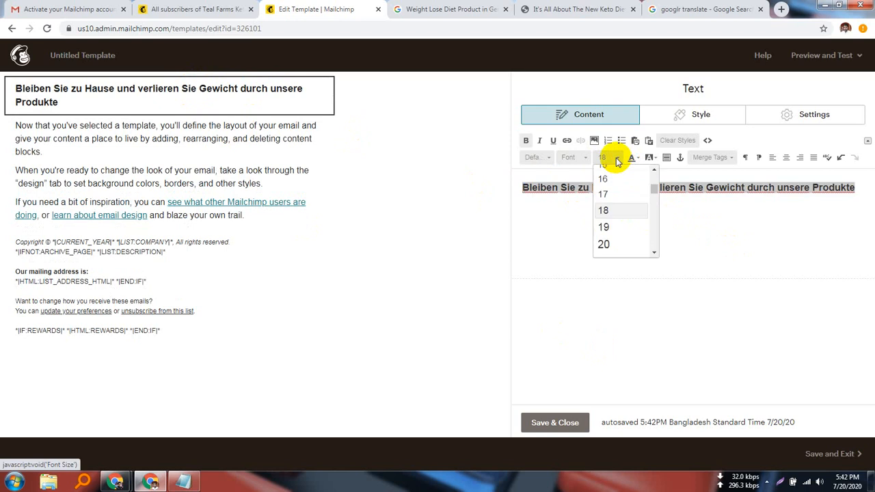
click(605, 194)
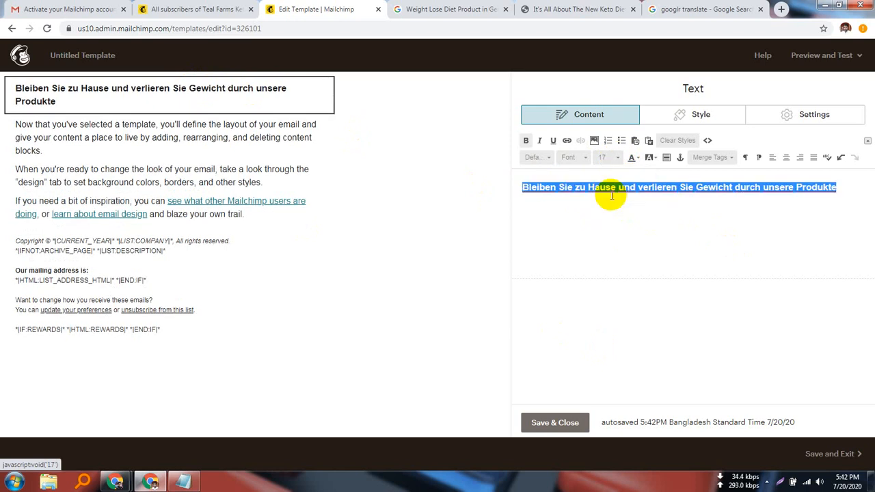
click(618, 158)
scroll(602, 176, up, 1)
click(609, 196)
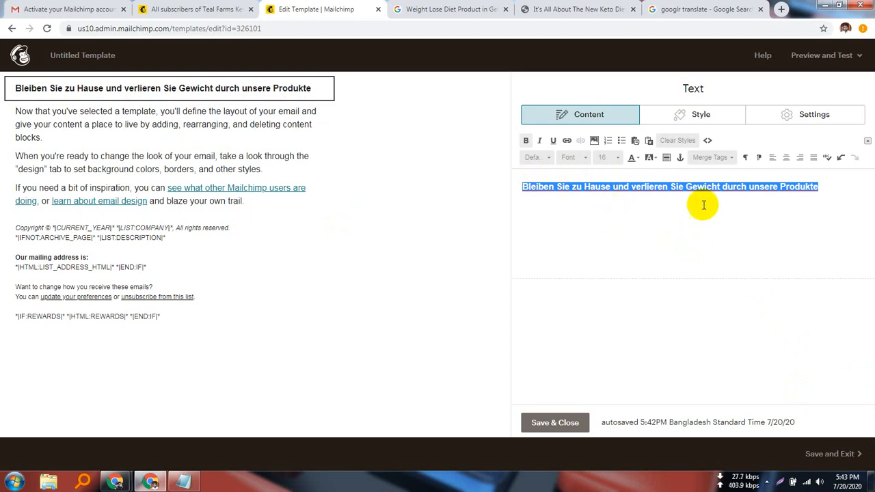
- Change the German heading's font to Times New Roman
click(587, 158)
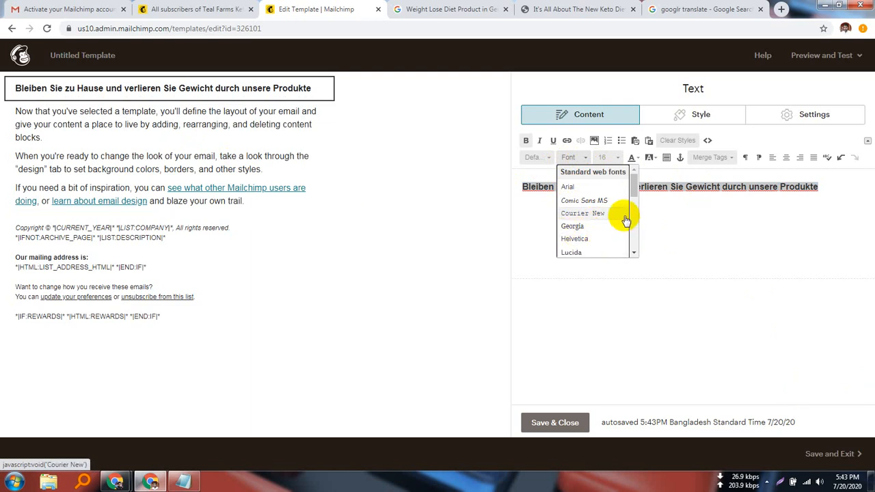
scroll(615, 219, down, 5)
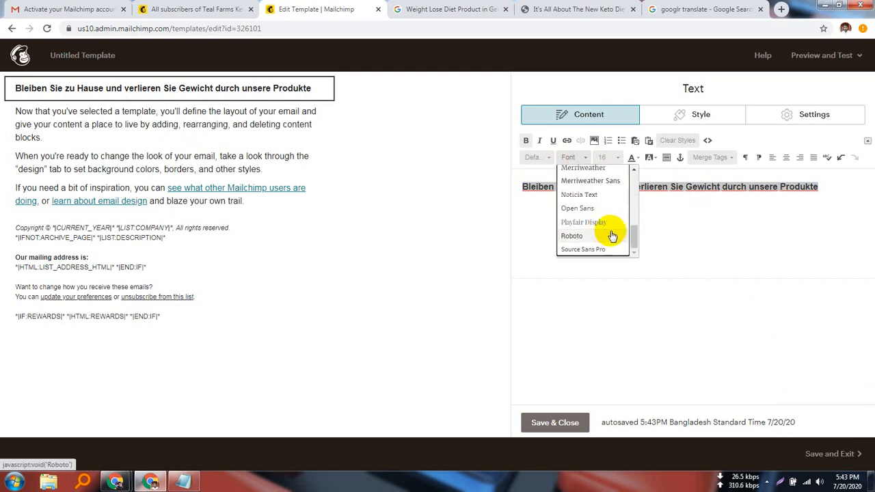
scroll(612, 242, up, 3)
scroll(612, 242, down, 3)
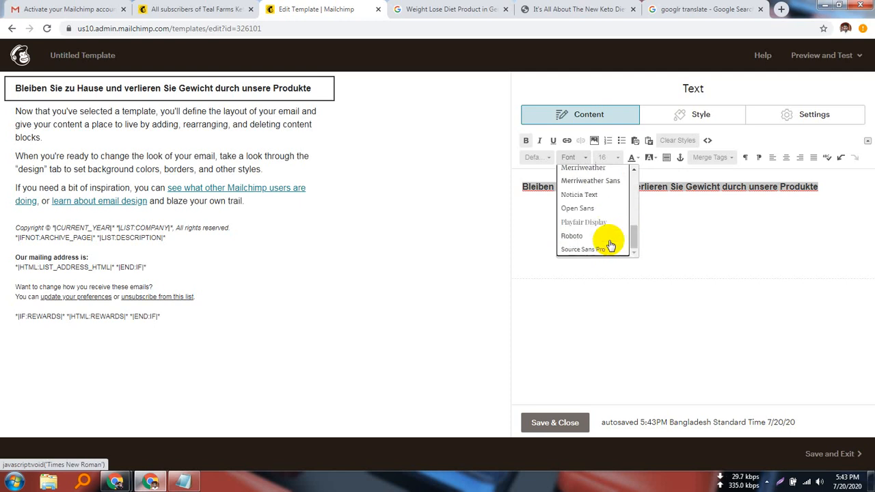
scroll(611, 244, up, 1)
scroll(610, 245, up, 1)
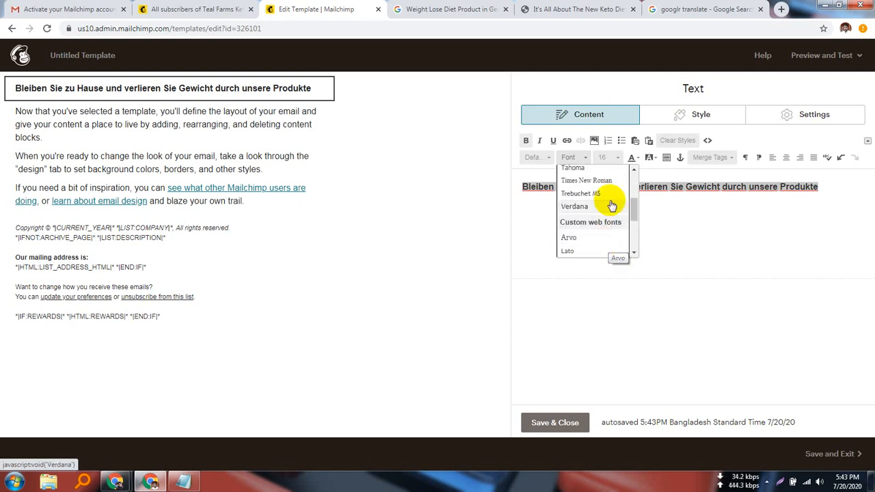
click(593, 181)
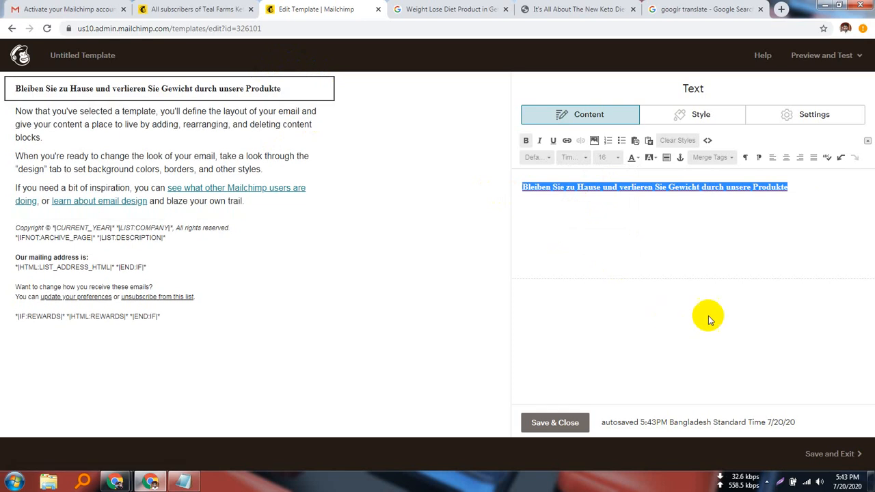
- Increase the Times New Roman heading's font size to 17 and finally to 18
click(617, 163)
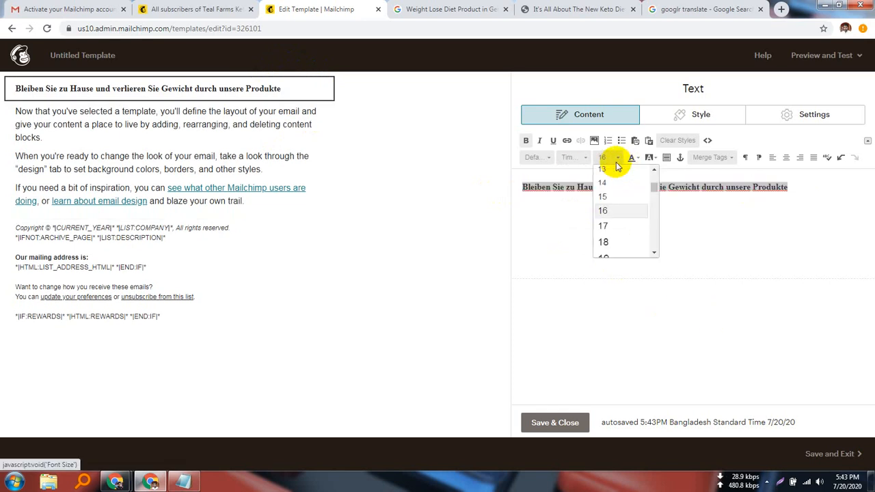
click(607, 229)
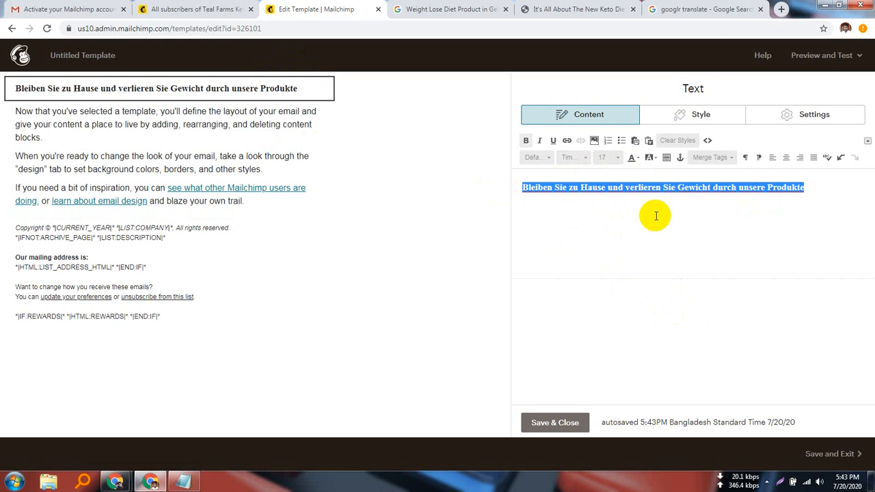
mouse_move(296, 149)
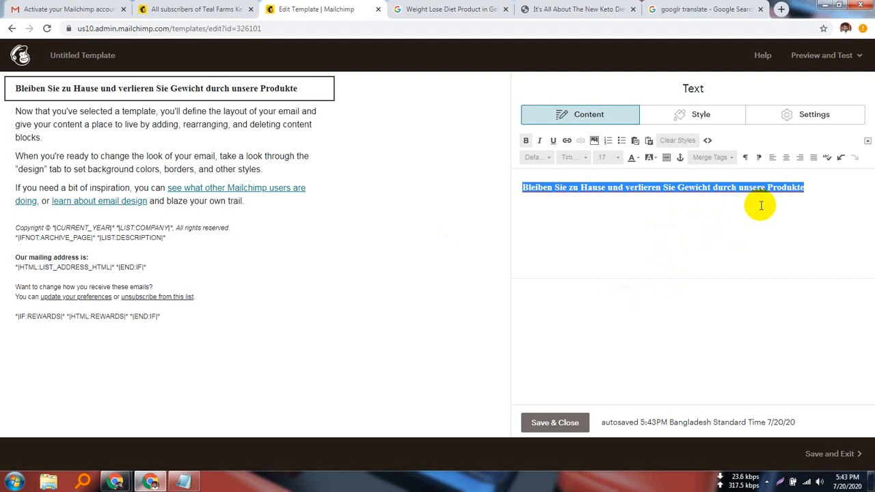
click(619, 158)
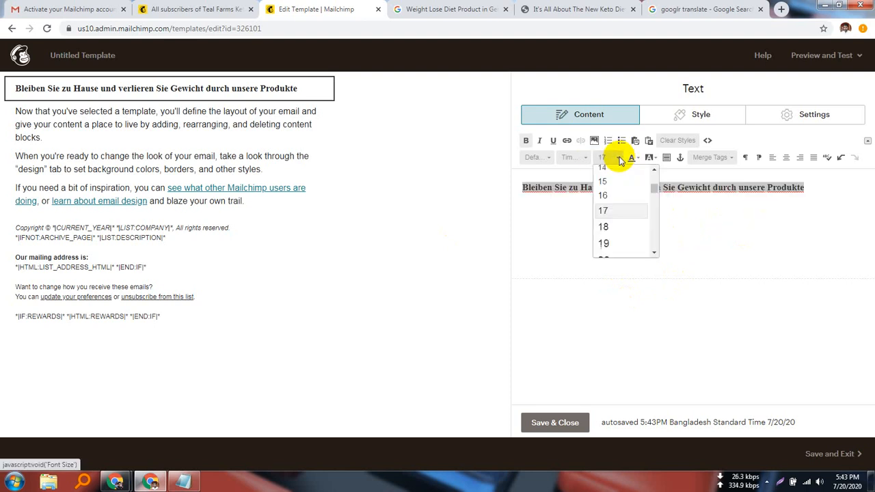
click(607, 227)
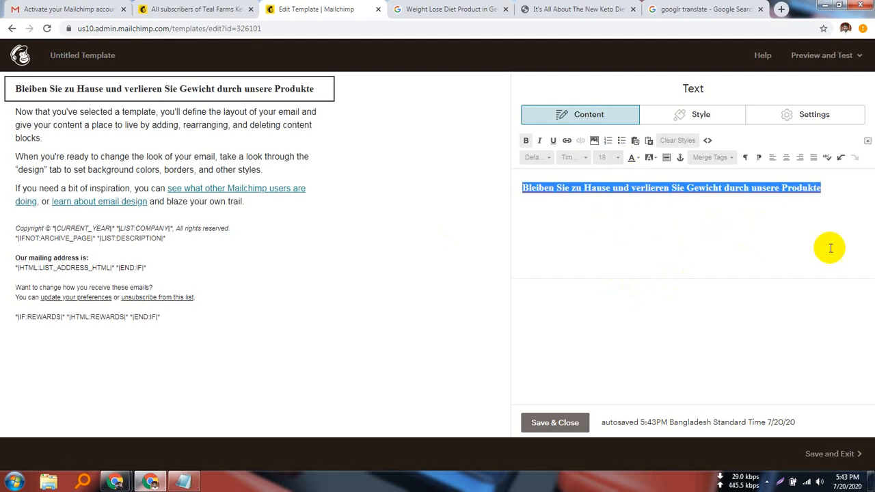
click(834, 196)
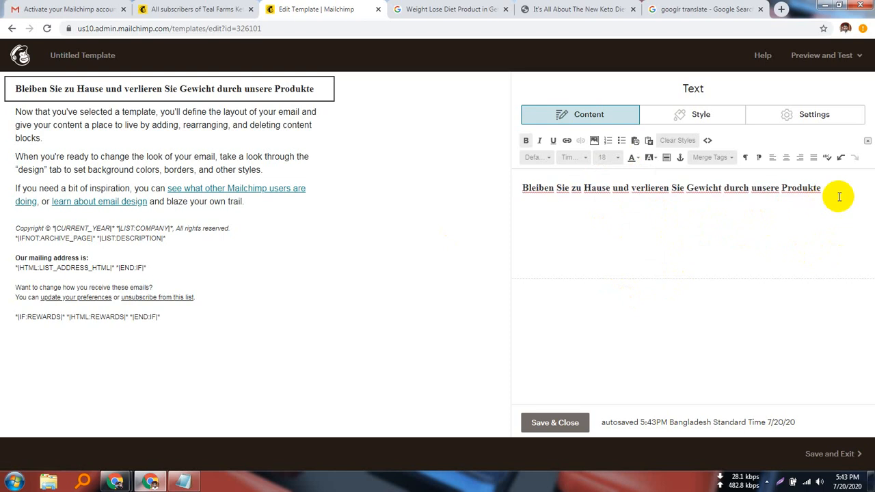
- Color the German heading text yellow
triple_click(653, 188)
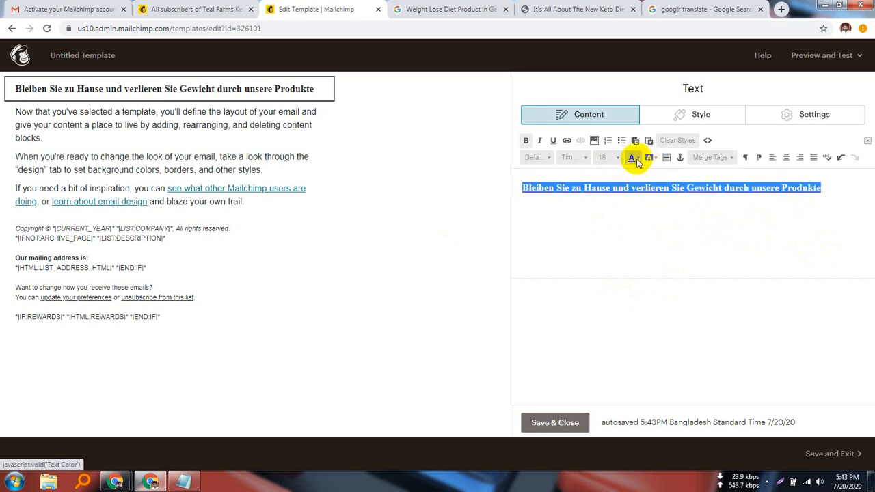
click(635, 160)
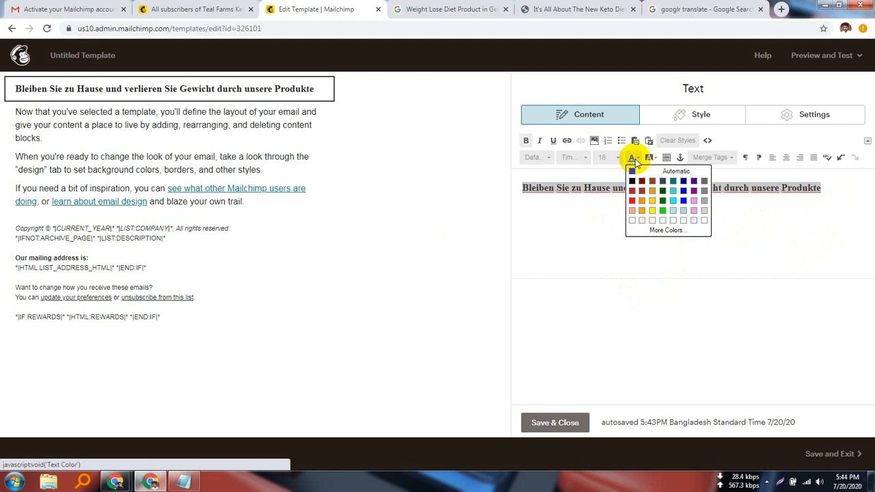
click(653, 212)
click(648, 212)
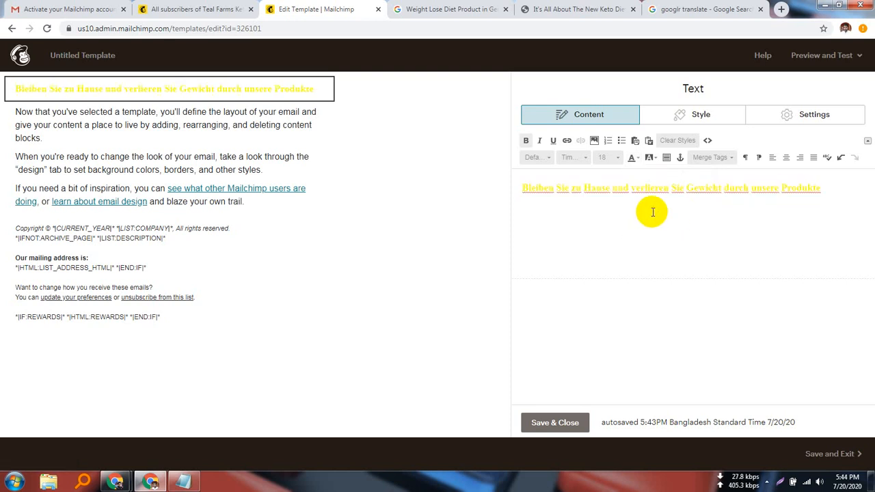
- Give the whole yellow heading line a Medium Blue background color
click(650, 158)
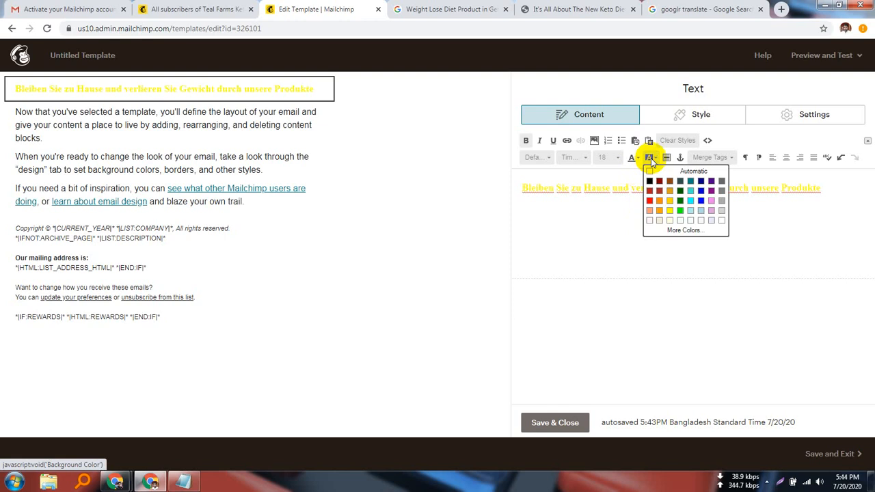
click(702, 199)
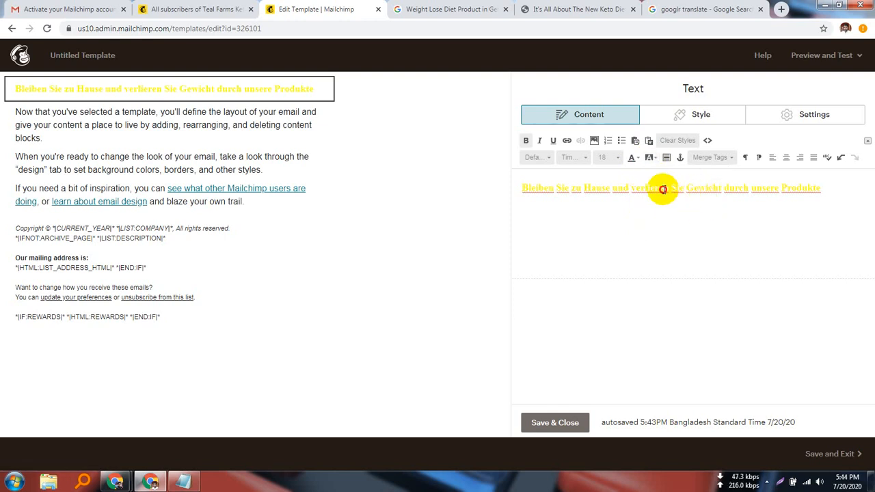
triple_click(664, 190)
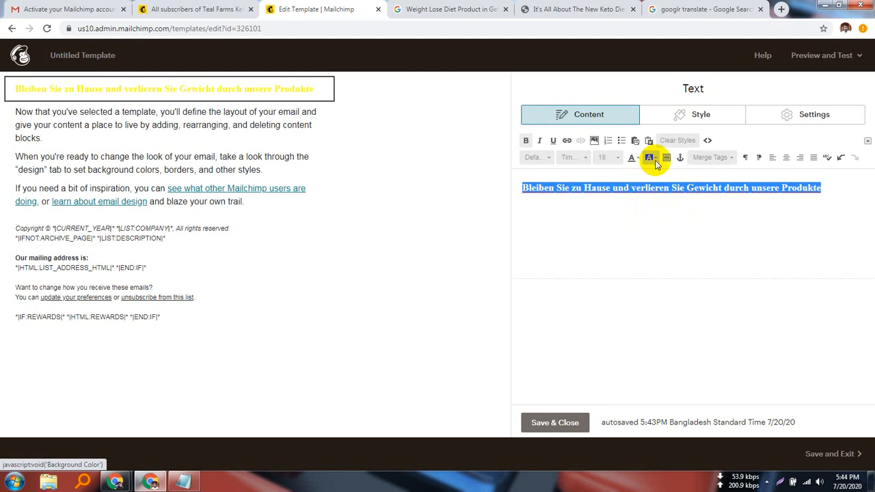
click(657, 163)
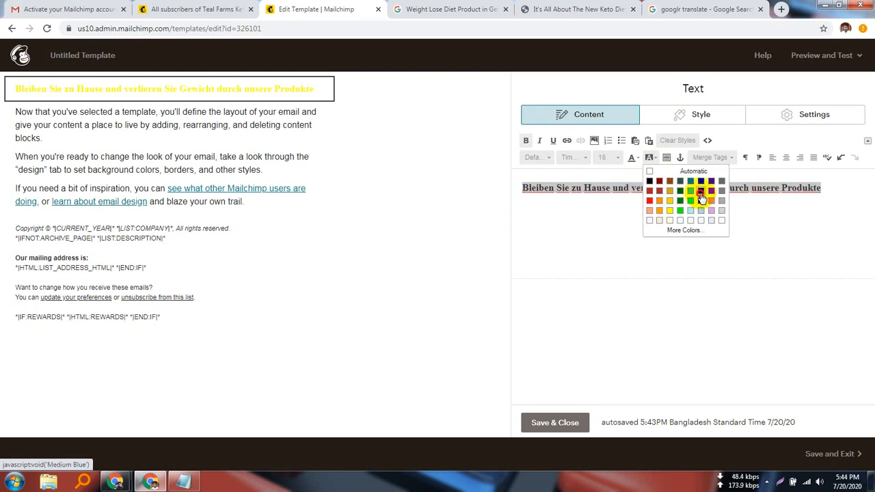
click(700, 195)
click(686, 224)
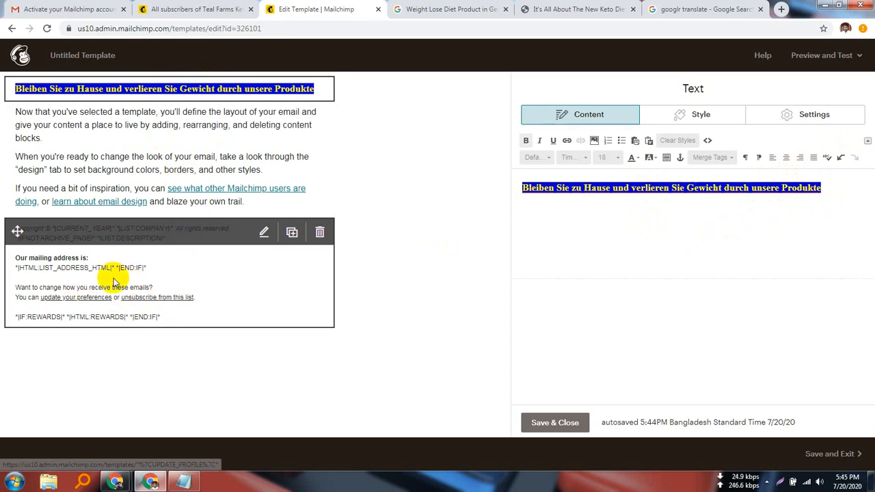
- Delete the footer content block with the copyright, mailing address and unsubscribe text from the template
click(320, 232)
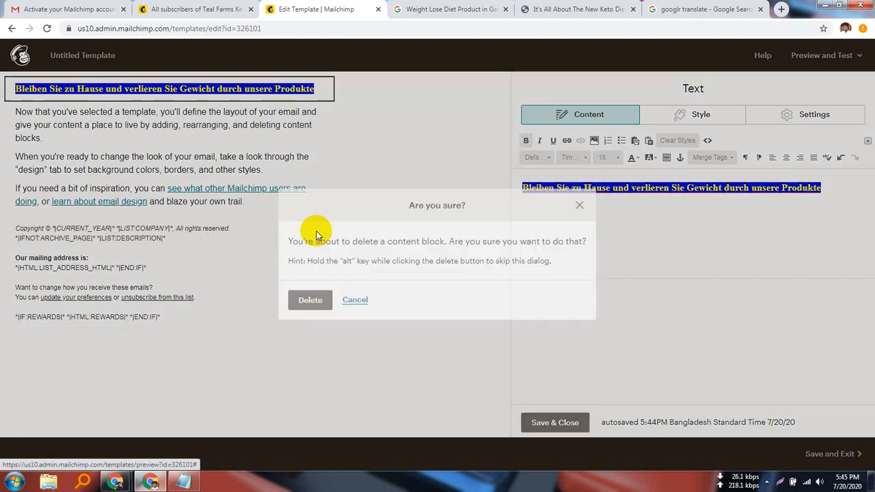
click(316, 302)
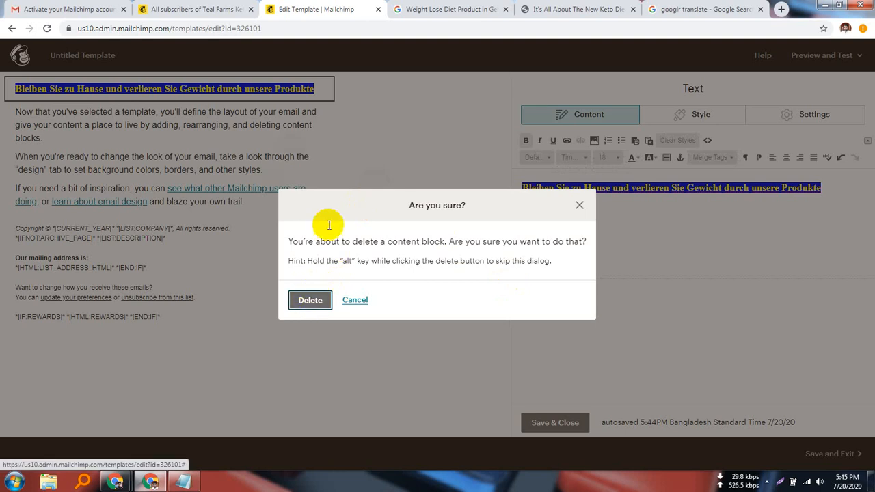
click(309, 301)
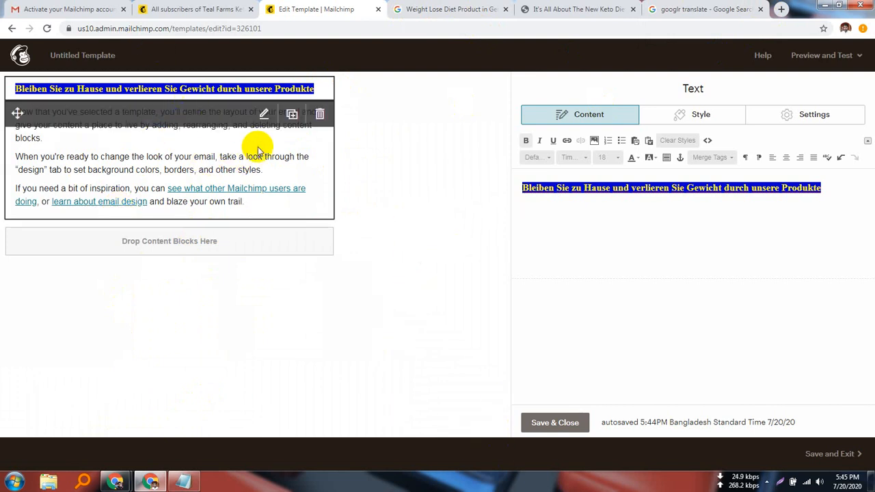
- Open the placeholder body text block below the German heading for editing
click(145, 161)
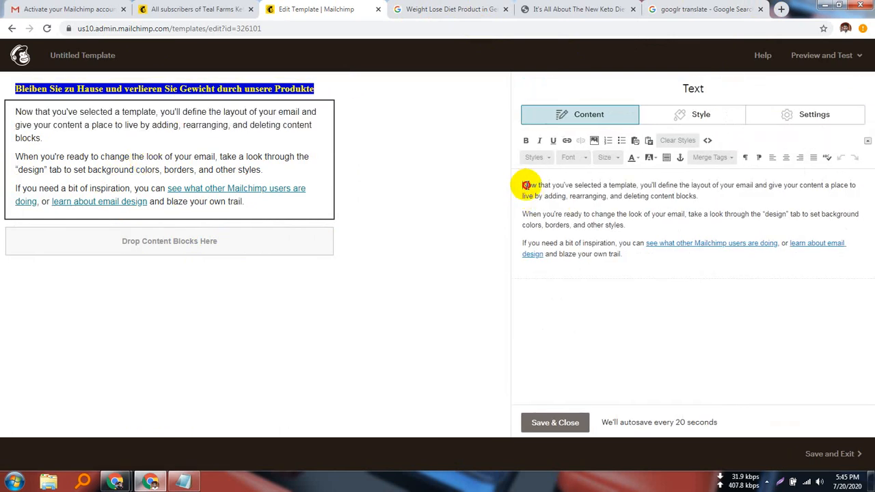
drag(526, 184, 642, 266)
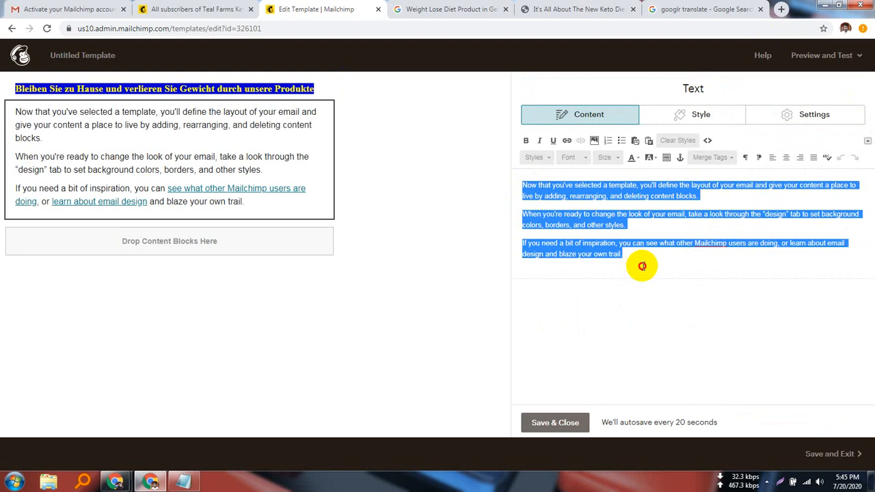
click(632, 254)
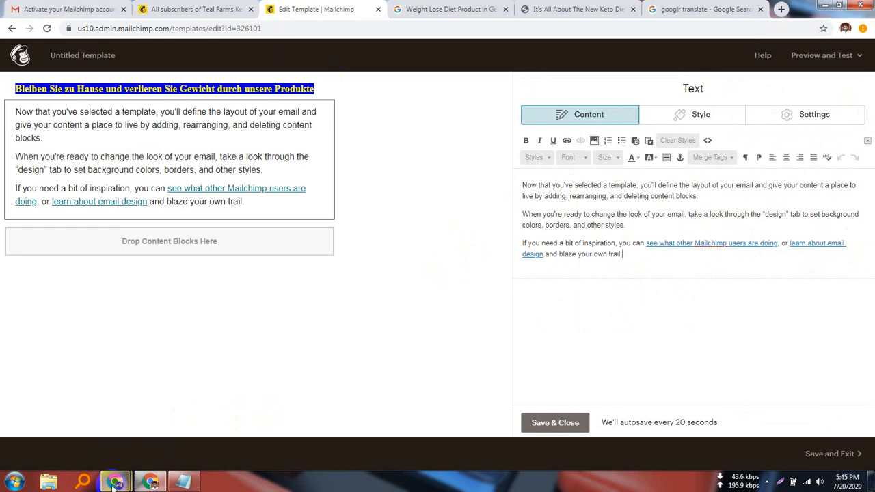
mouse_move(115, 483)
click(61, 430)
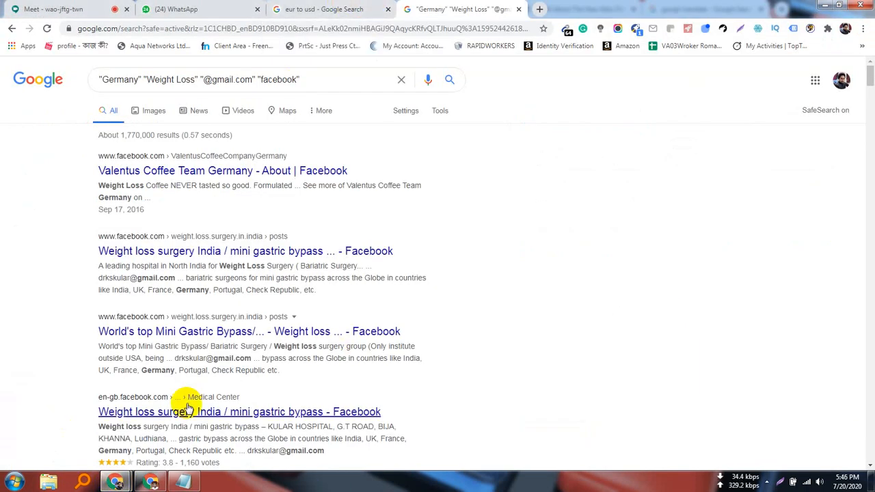
mouse_move(150, 483)
click(150, 427)
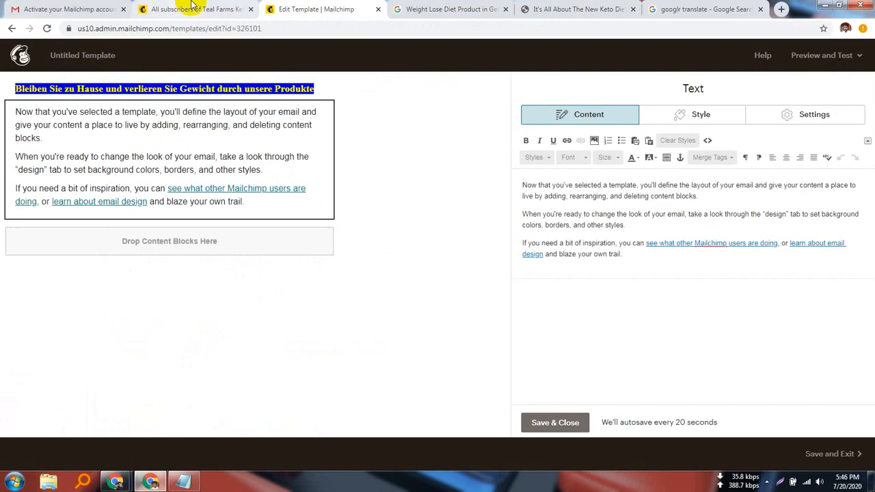
- Look through the Teal Farms Keto article in the browser for promotional copy suitable as the email's body text
click(579, 9)
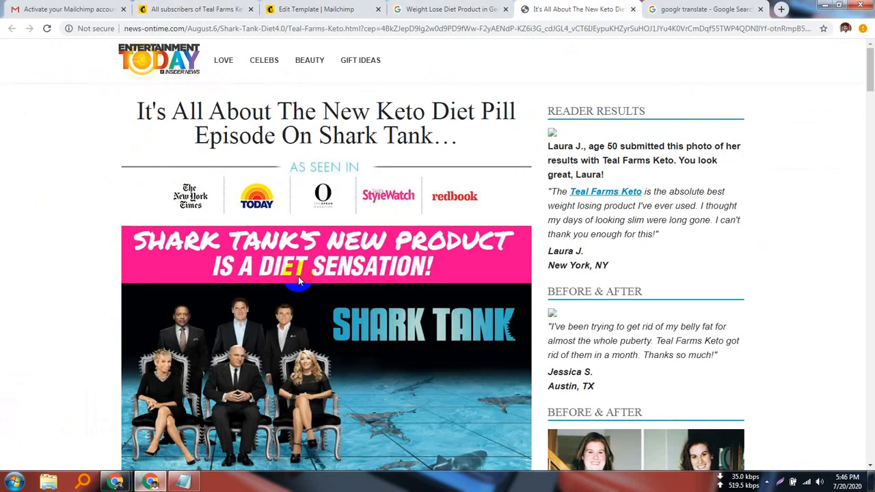
scroll(298, 277, down, 7)
scroll(303, 264, up, 2)
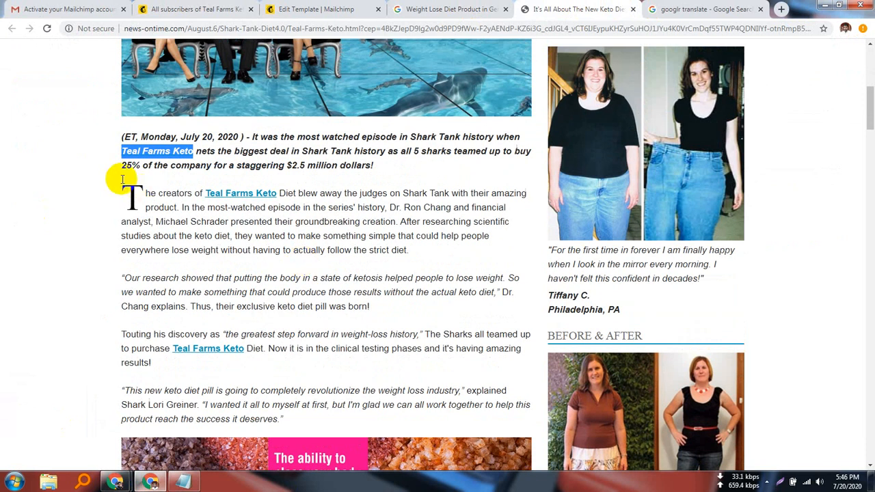
drag(122, 179, 184, 214)
drag(333, 305, 355, 334)
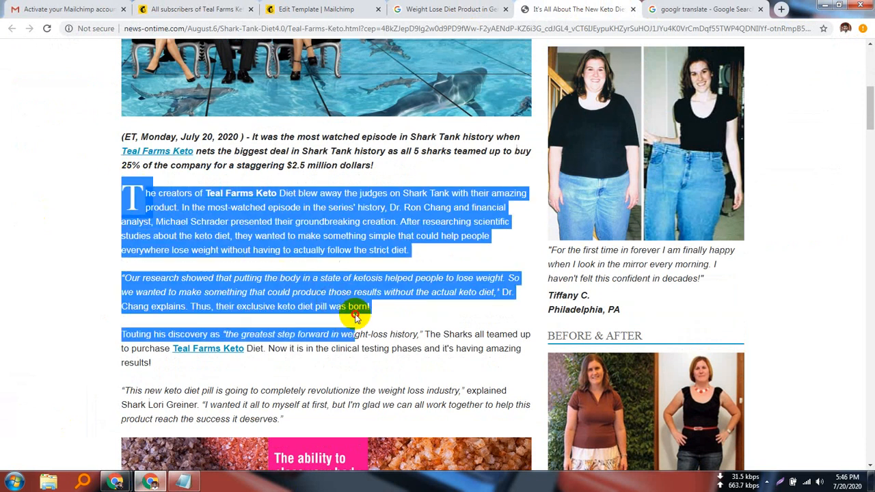
click(312, 304)
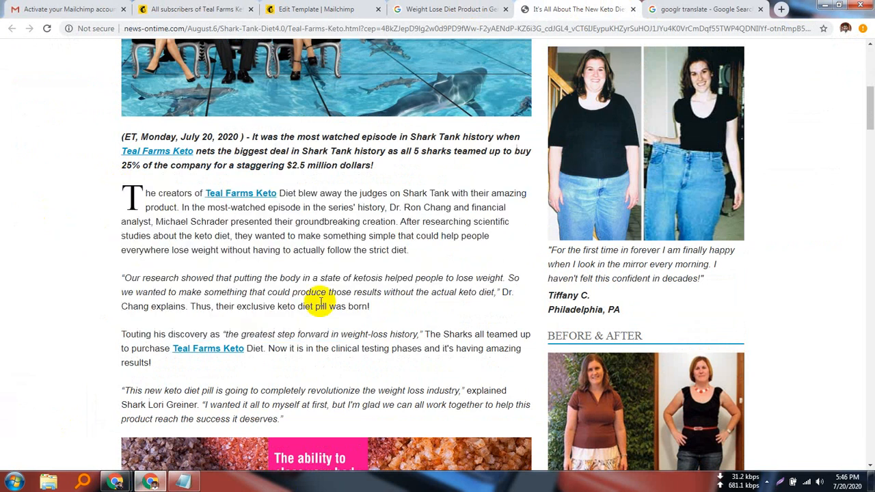
scroll(329, 294, down, 15)
scroll(337, 292, down, 5)
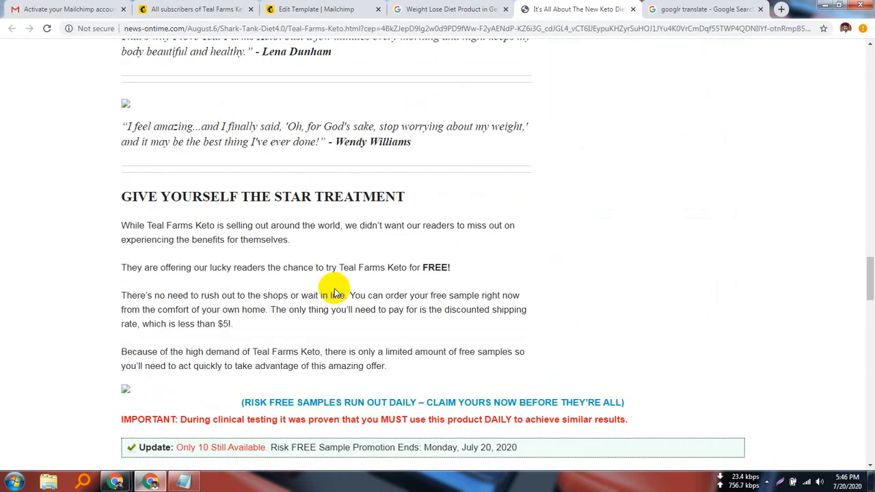
scroll(336, 284, up, 8)
scroll(336, 280, up, 1)
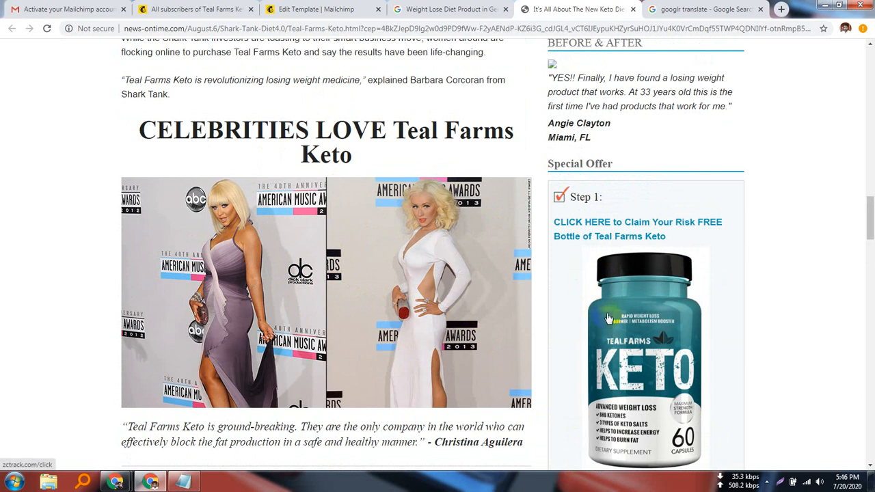
scroll(602, 311, down, 3)
scroll(349, 312, down, 7)
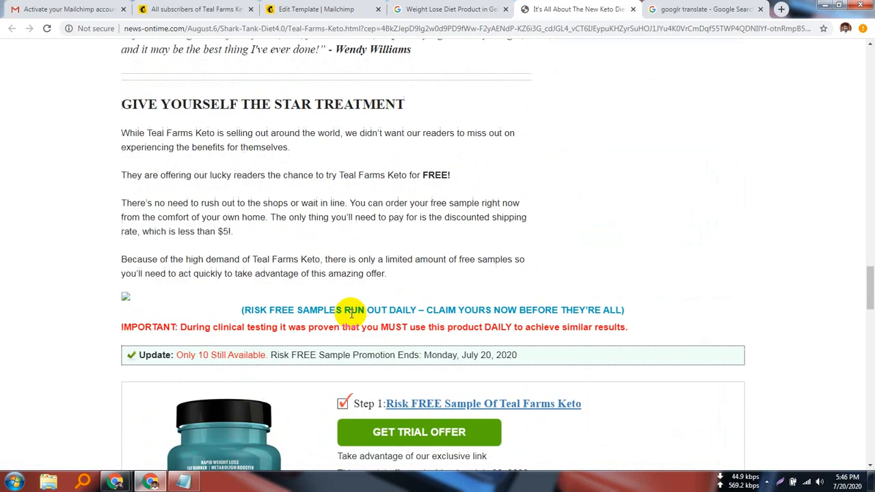
scroll(351, 315, down, 2)
scroll(349, 311, up, 4)
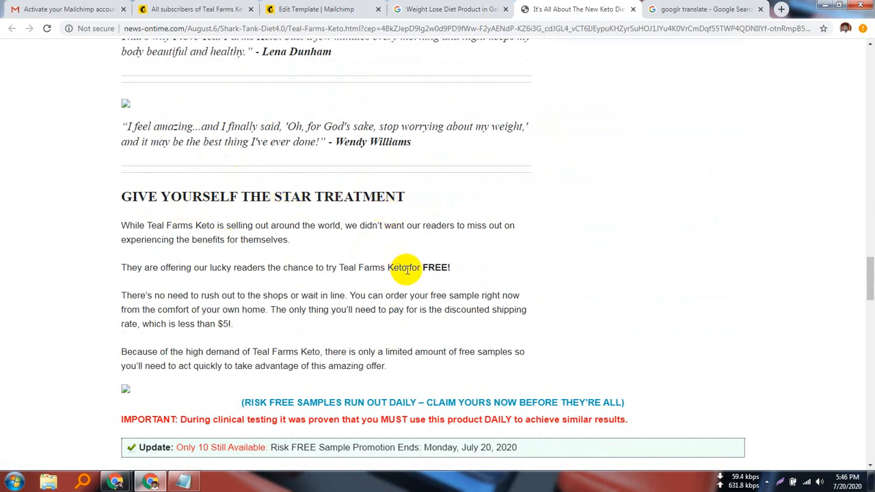
scroll(403, 272, down, 4)
scroll(414, 267, down, 3)
scroll(417, 267, up, 4)
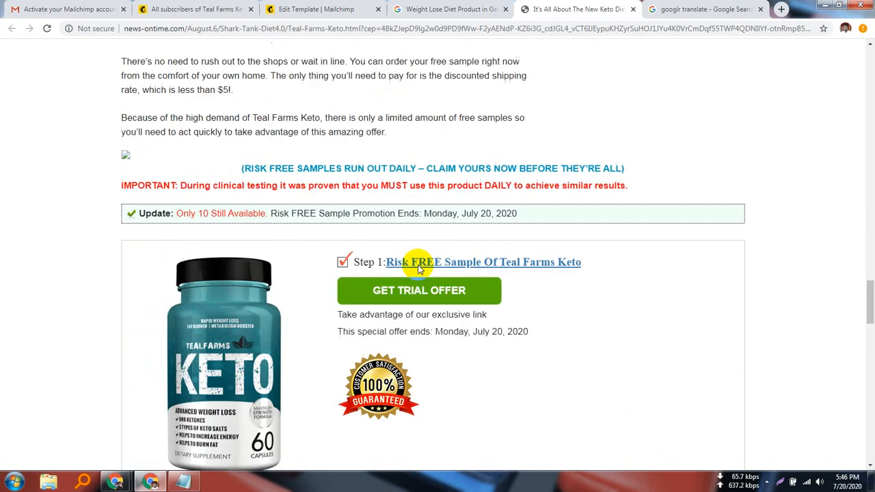
scroll(219, 338, down, 4)
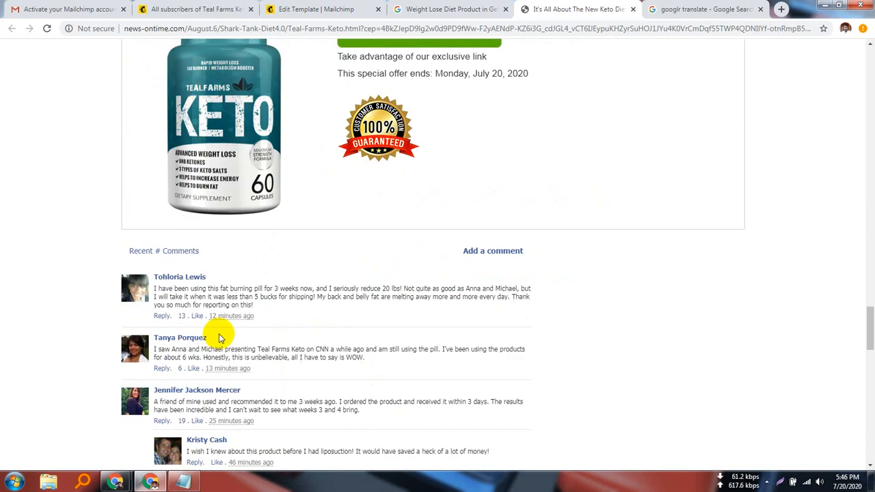
scroll(458, 249, up, 6)
scroll(385, 259, down, 1)
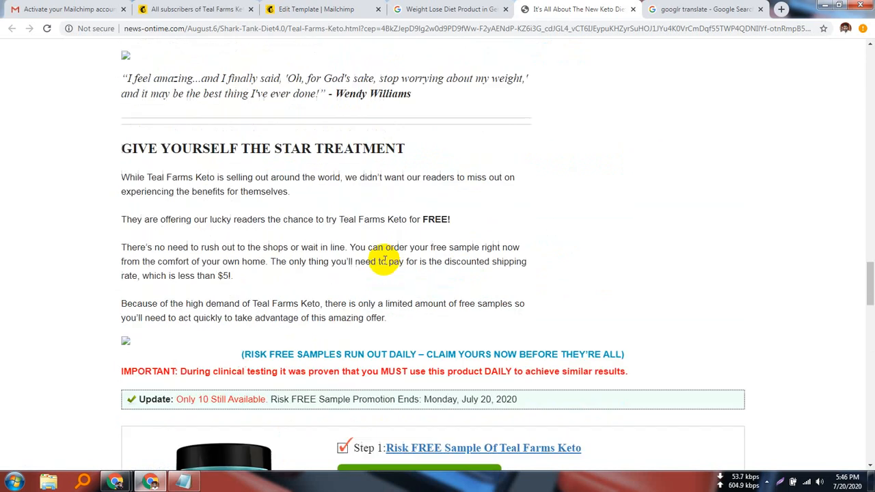
scroll(385, 259, down, 1)
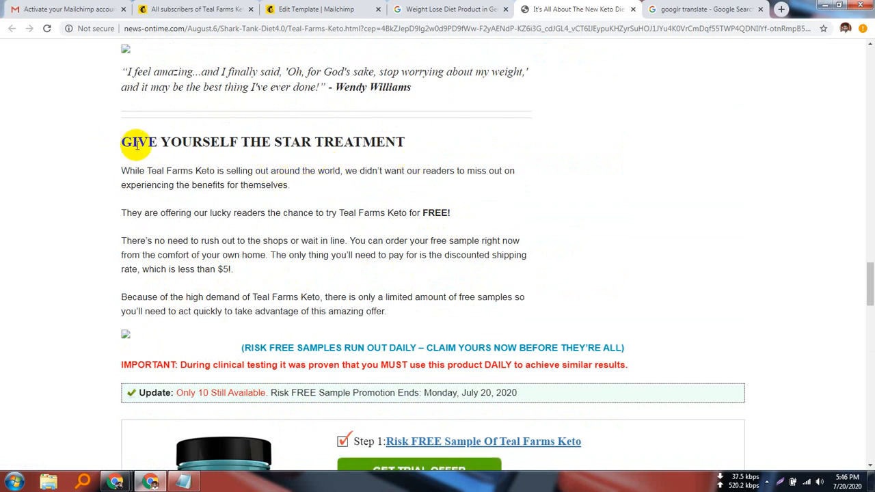
- Copy the article's "GIVE YOURSELF THE STAR TREATMENT" heading together with the four paragraphs below it
drag(121, 141, 412, 326)
key(ctrl+c)
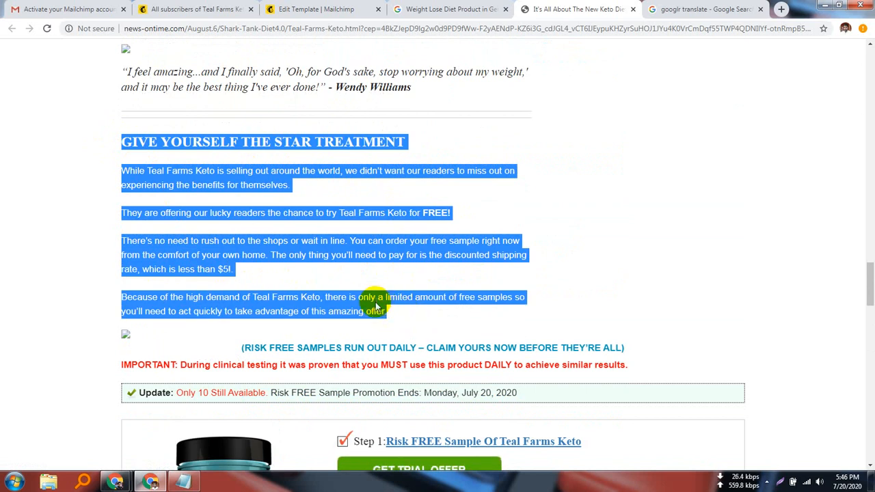
right_click(391, 307)
click(424, 316)
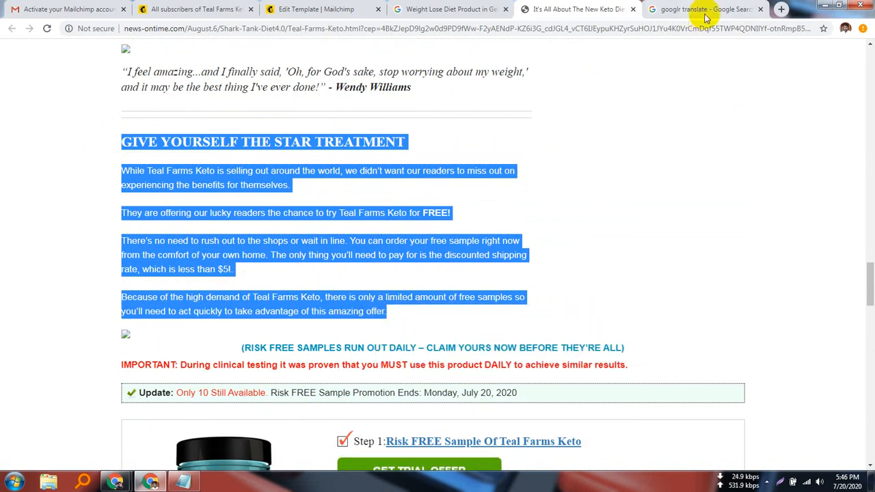
click(781, 9)
key(ctrl+v)
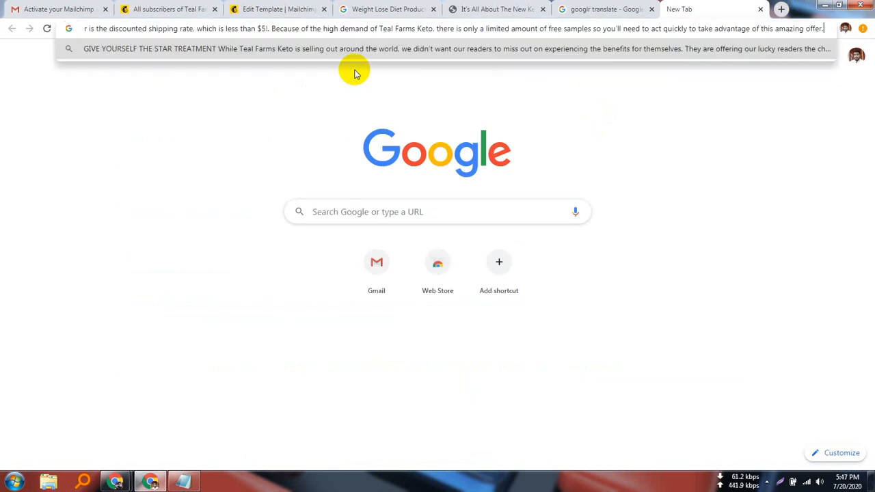
key(ctrl+a)
key(BackSpace)
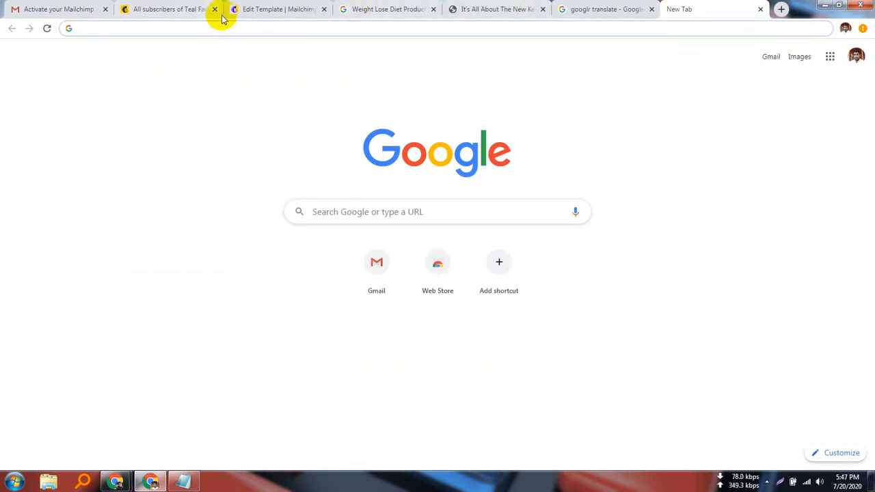
- Replace all placeholder text in the template's body text block with the copied "GIVE YOURSELF THE STAR TREATMENT" section
click(281, 8)
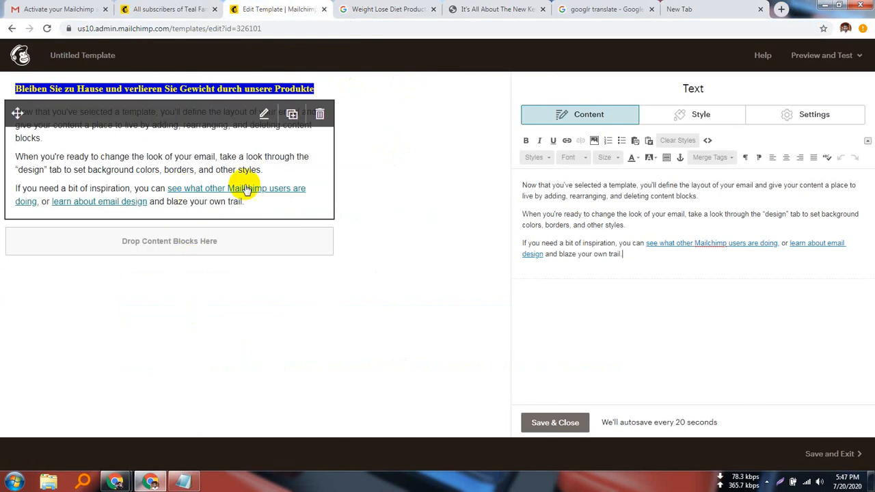
click(393, 6)
click(466, 8)
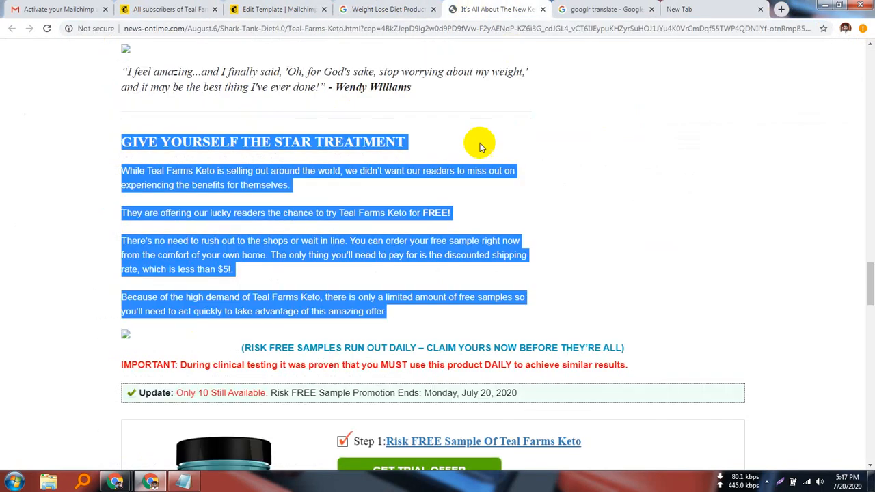
click(373, 8)
click(321, 9)
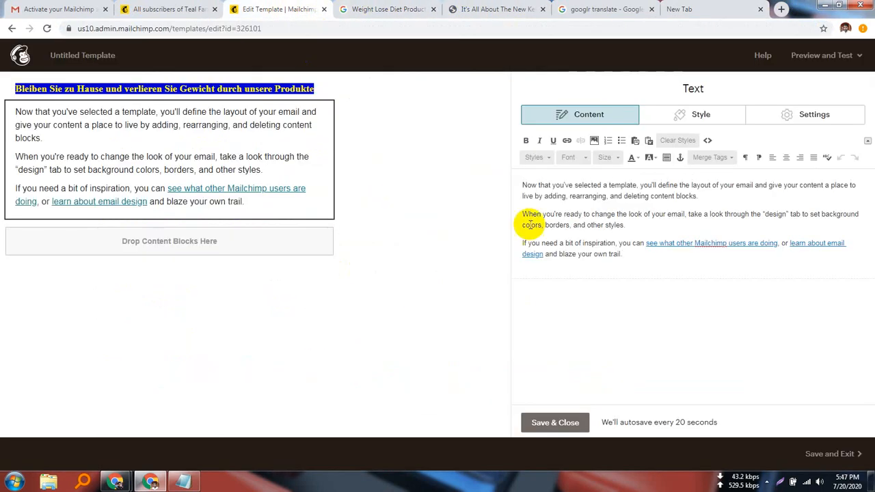
drag(624, 255, 531, 181)
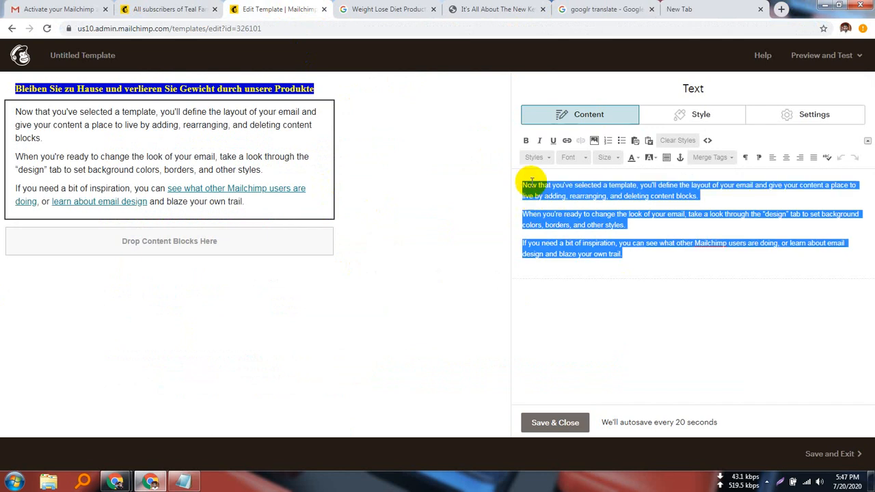
key(BackSpace)
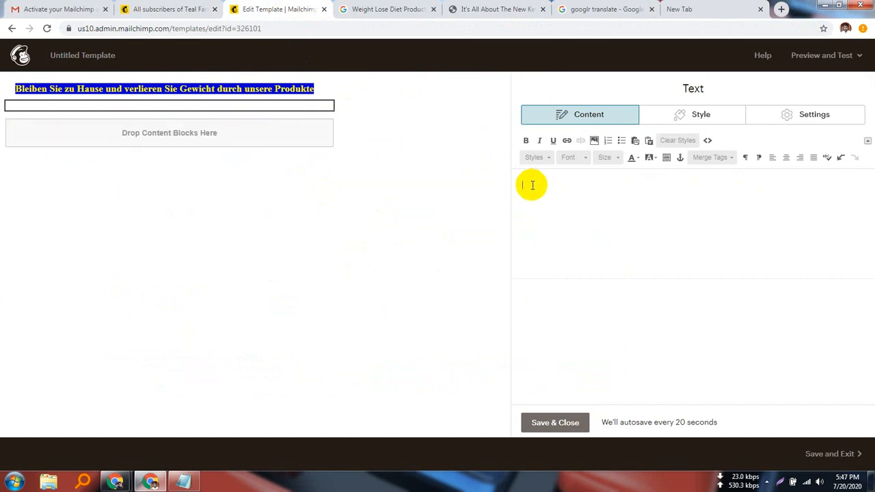
key(ctrl+v)
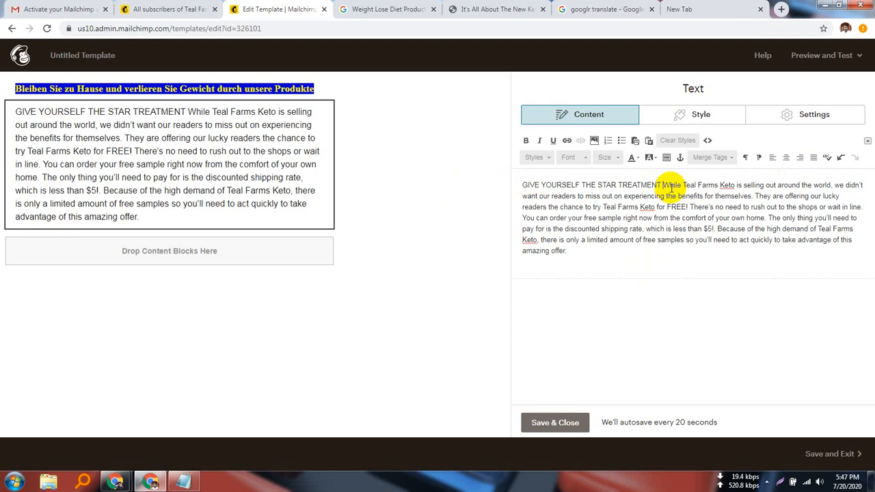
- Put "GIVE YOURSELF THE STAR TREATMENT" on its own line above the body text and make it centered and bold
key(Return)
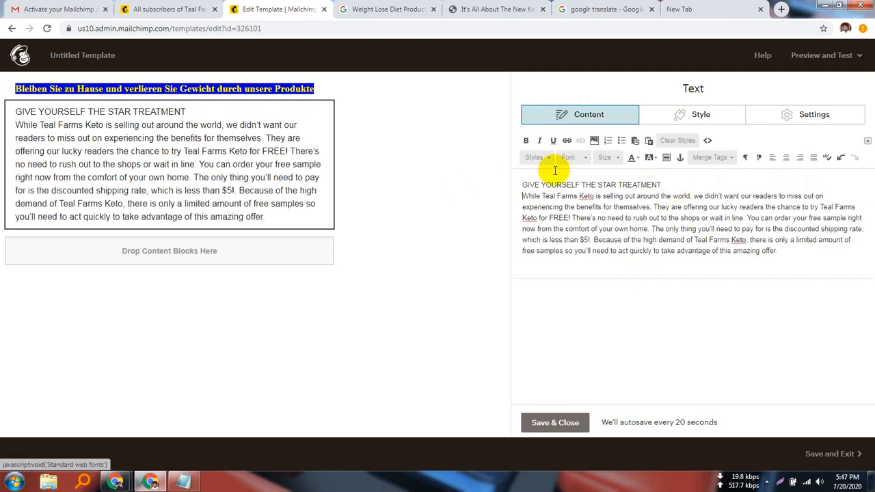
drag(524, 184, 678, 190)
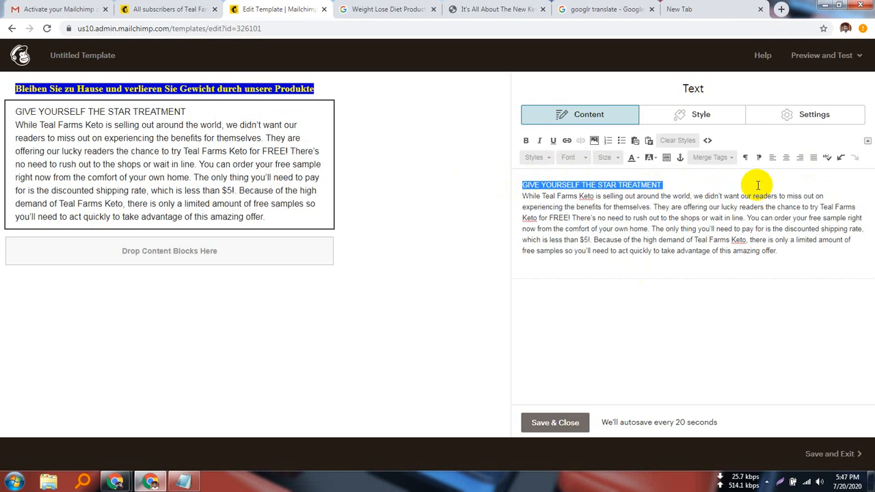
click(786, 159)
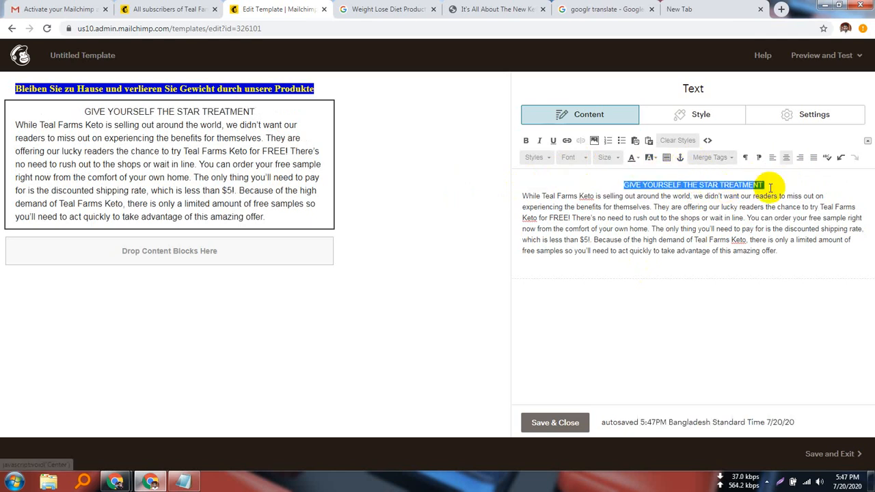
click(526, 140)
click(807, 248)
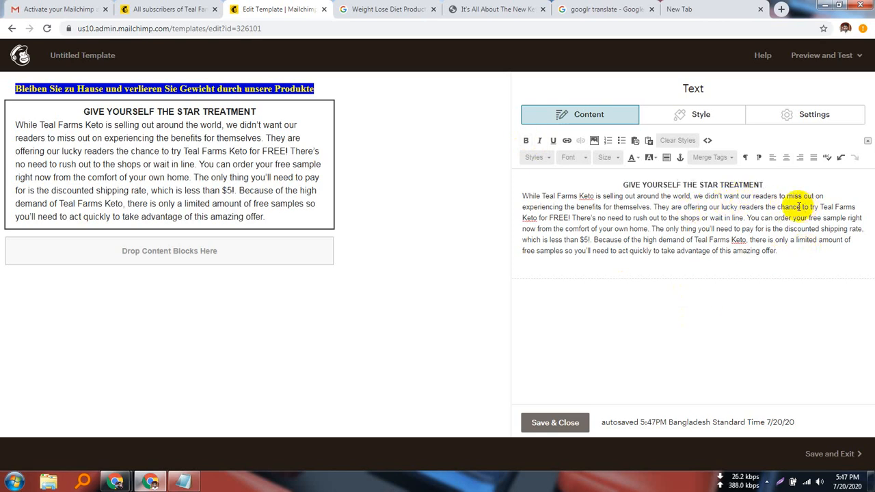
mouse_move(195, 90)
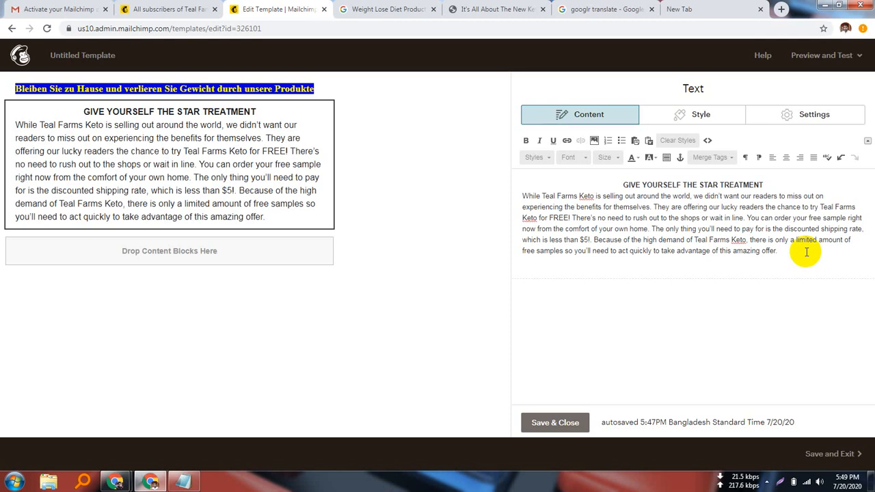
- Add an empty line below the body text, and clear the existing English phrase from Google Translate
key(Return)
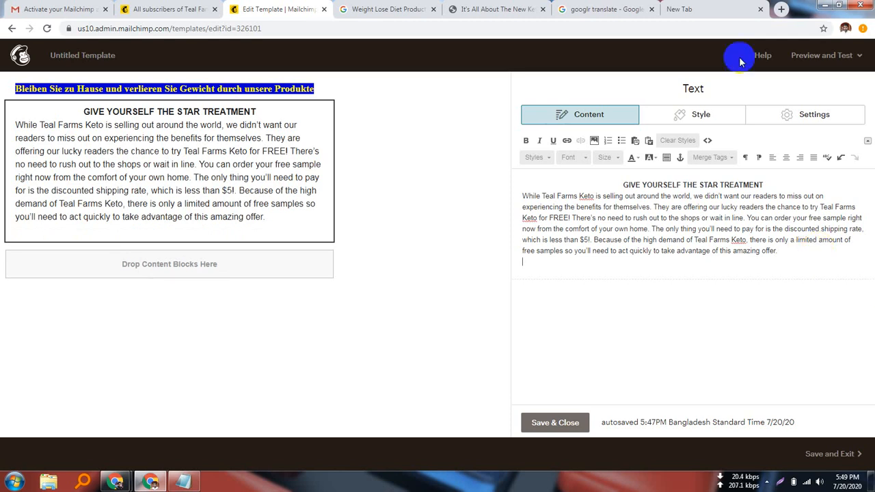
click(605, 9)
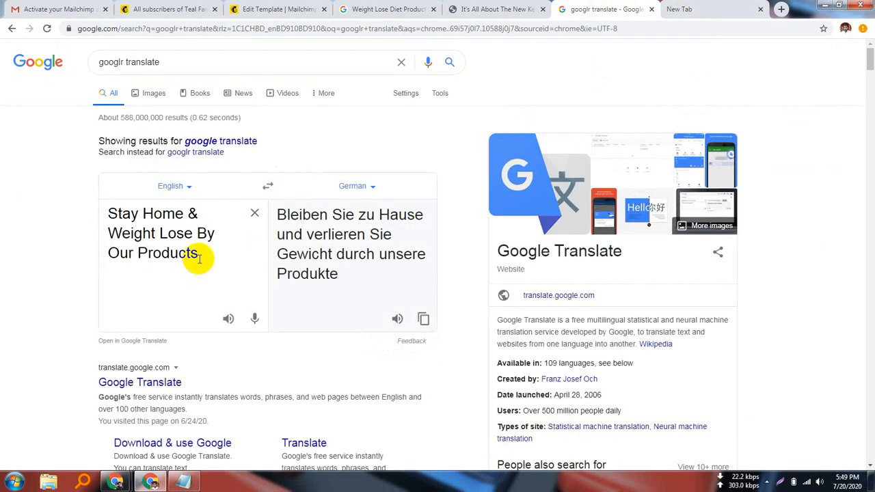
drag(197, 257, 119, 232)
key(BackSpace)
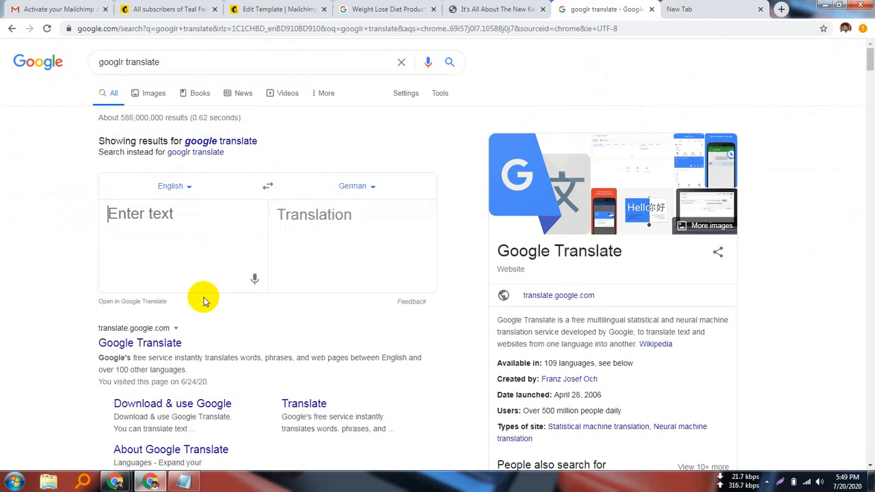
- Try "FREE ORDER" as the English phrase for the German translation, and clear it again
text(O)
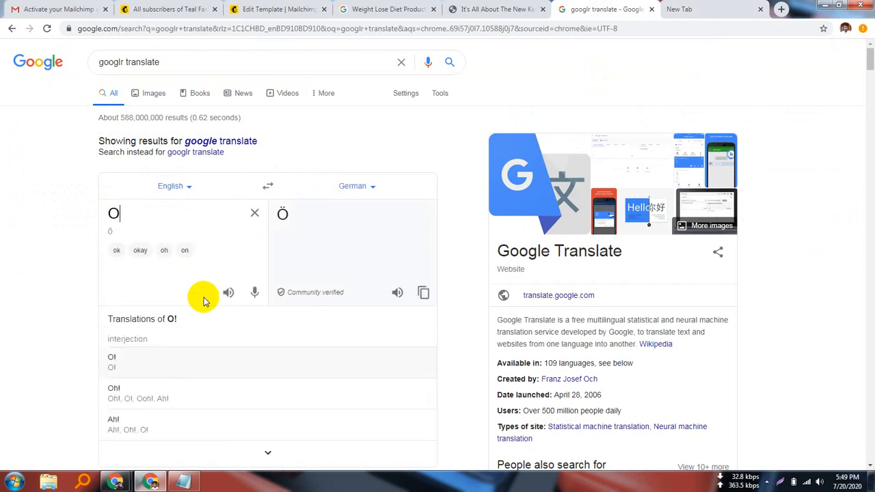
text(RDER)
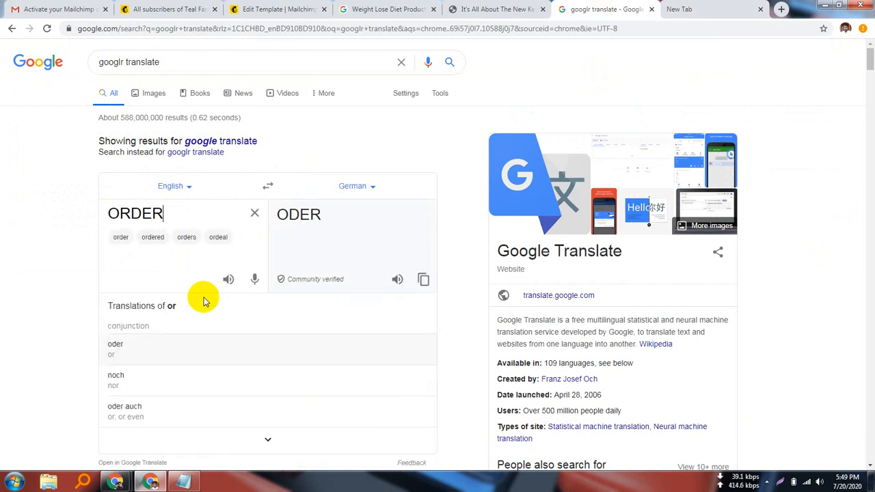
key(BackSpace)
key(BackSpace)
key(BackSpace)
key(BackSpace)
key(BackSpace)
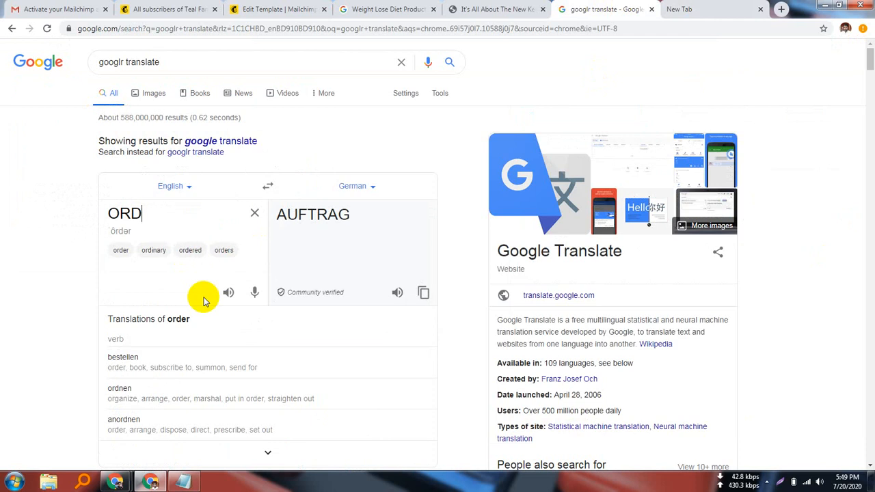
text(FR)
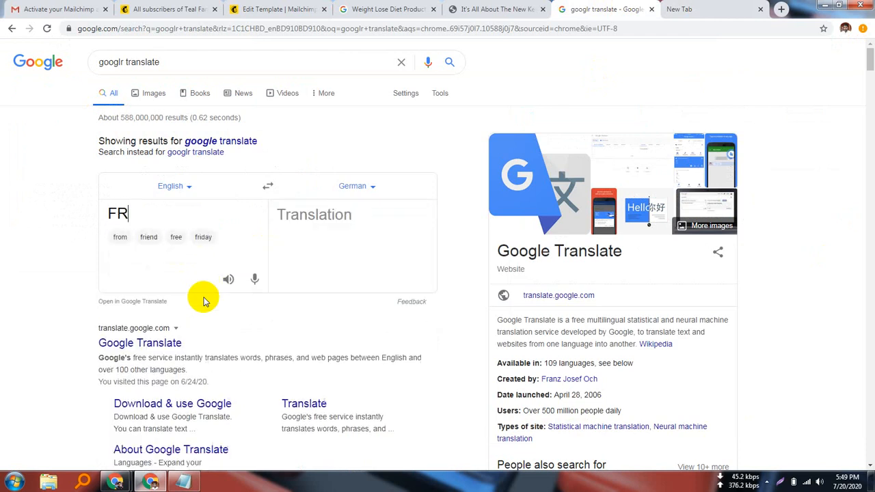
text(EE ORDER)
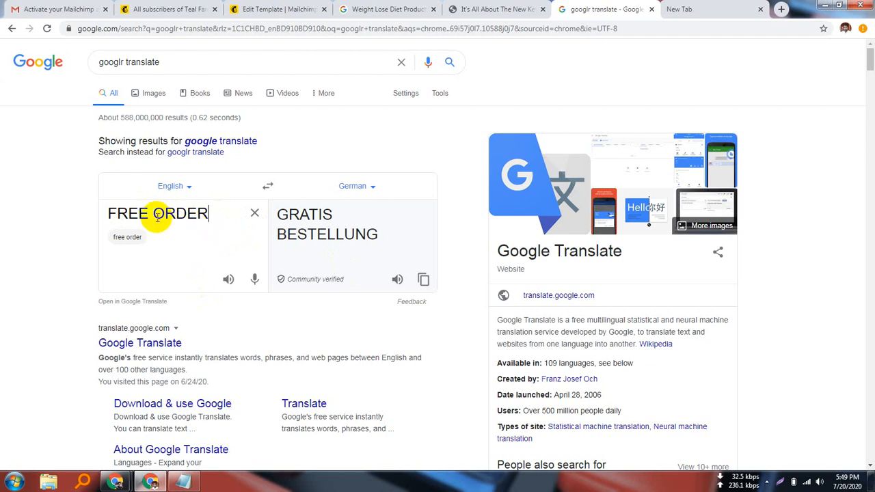
key(BackSpace)
key(BackSpace)
key(BackSpace)
key(BackSpace)
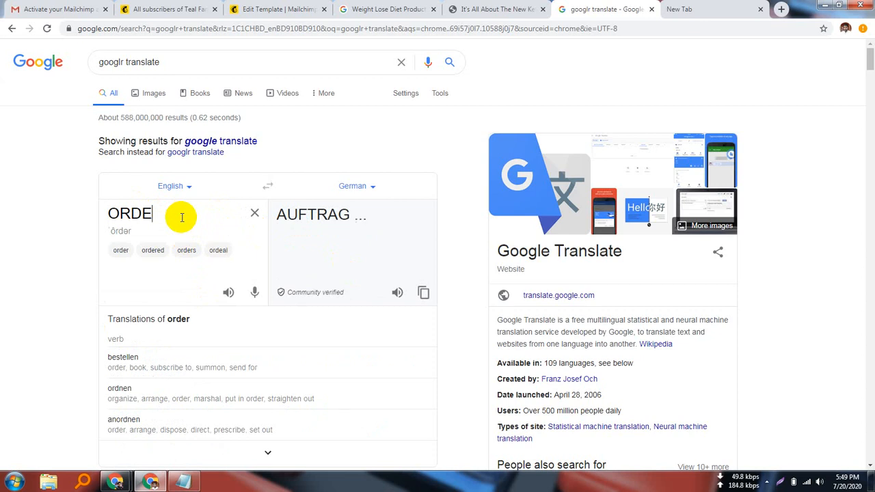
key(BackSpace)
key(BackSpace)
key(BackSpace)
key(BackSpace)
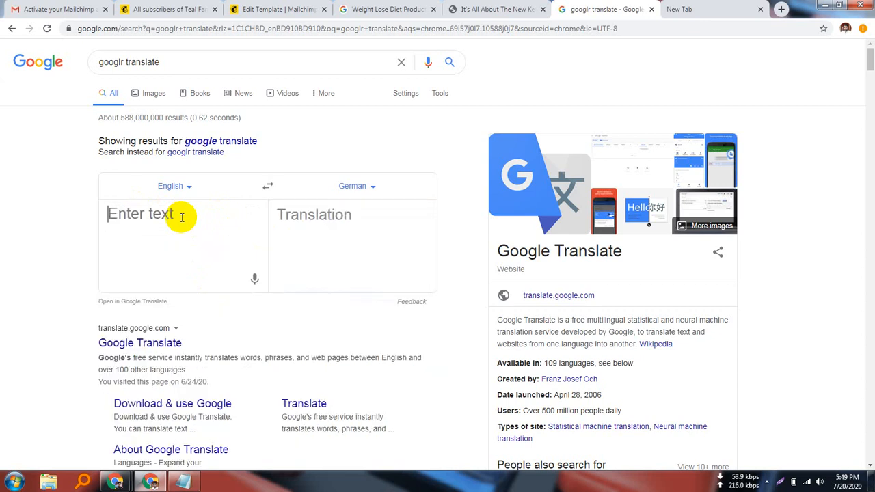
- Translate "FREE OFFER" from English to German, listen to the result and copy the translation
text(F)
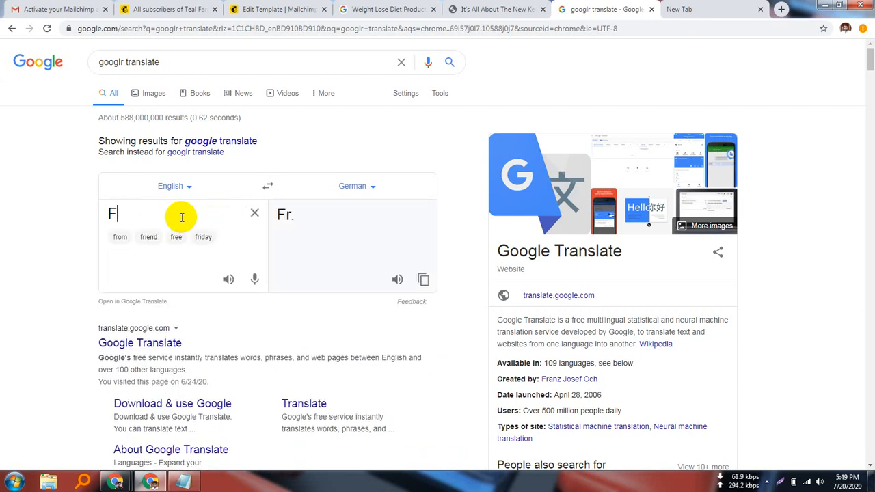
text(rREE )
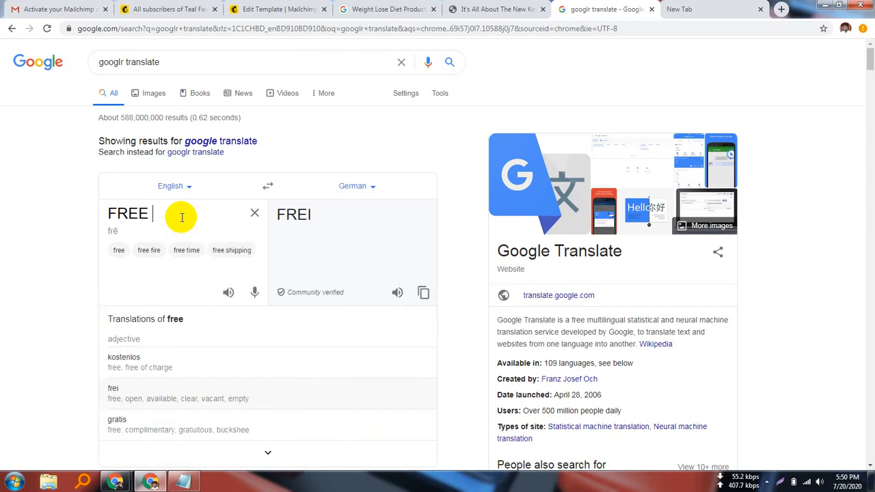
text(O)
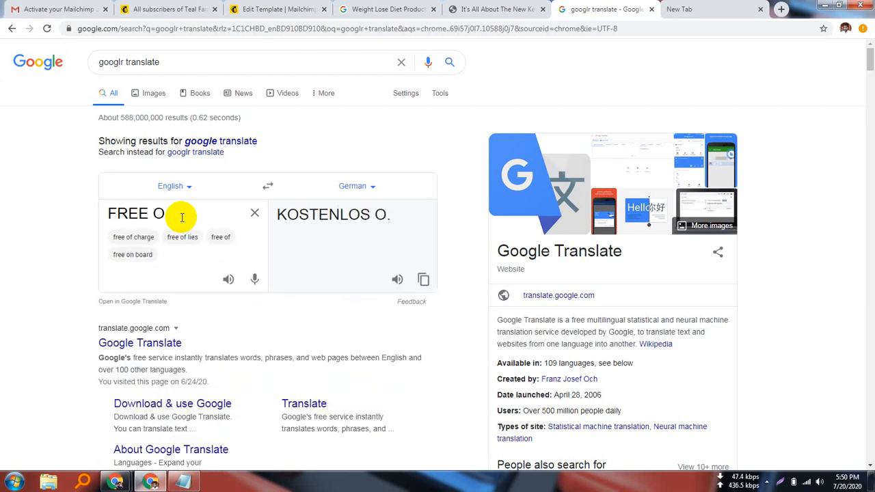
text(FFER)
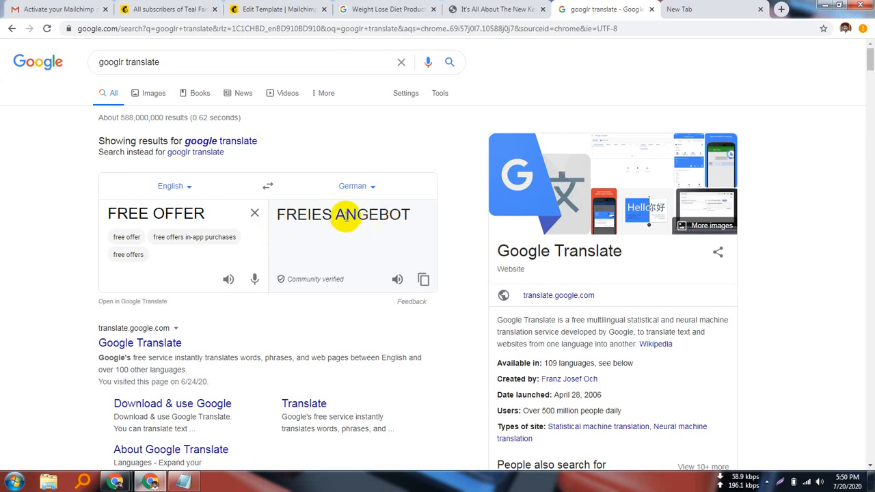
click(397, 280)
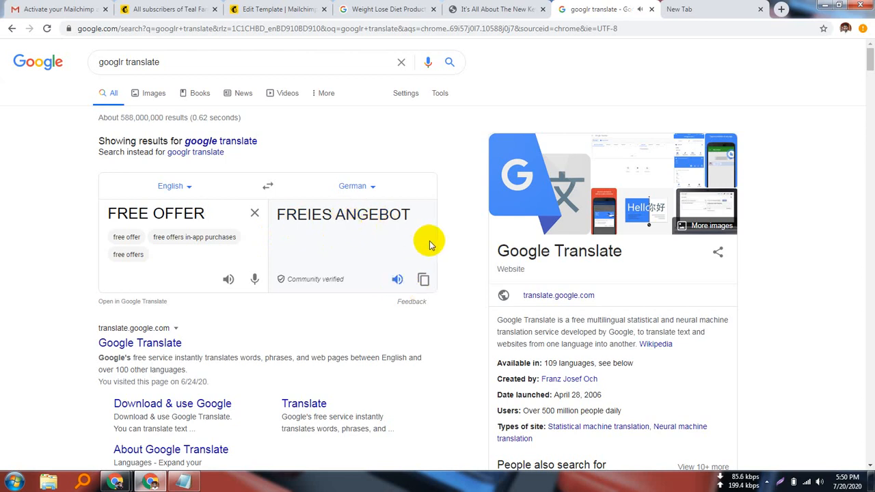
click(424, 281)
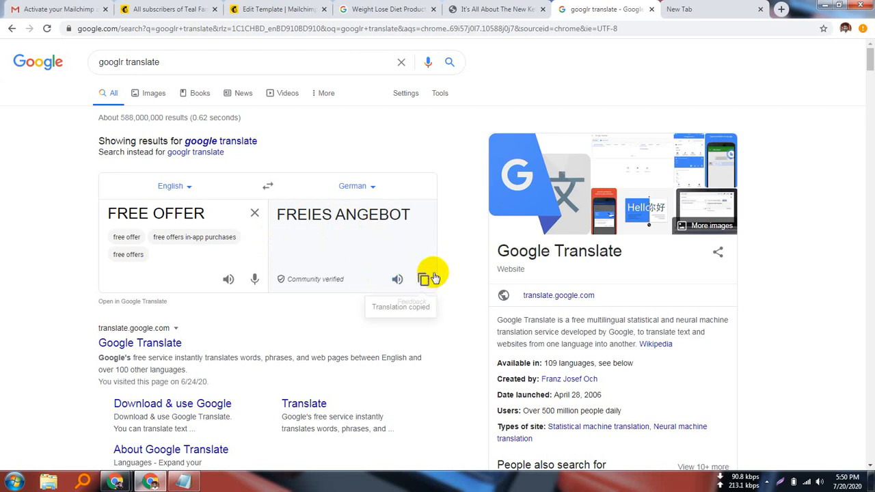
- Paste the copied "FREIES ANGEBOT" onto the empty line below the body text in the Mailchimp template
click(485, 6)
click(384, 9)
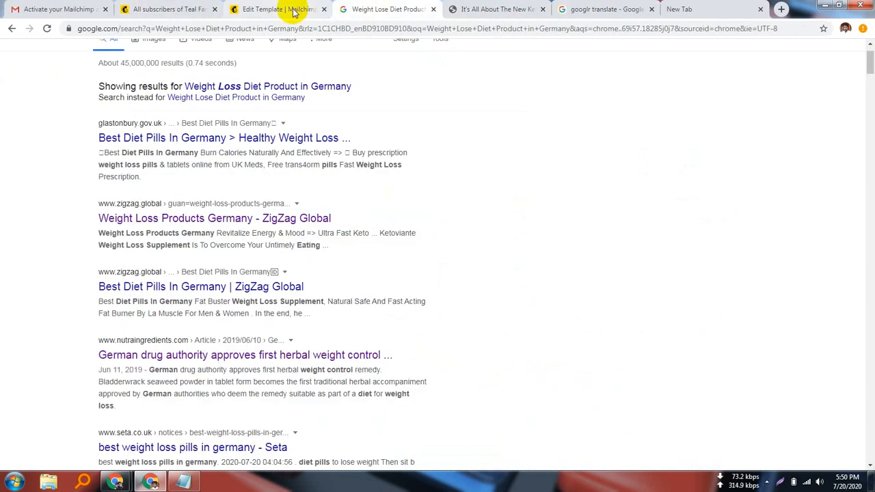
click(294, 12)
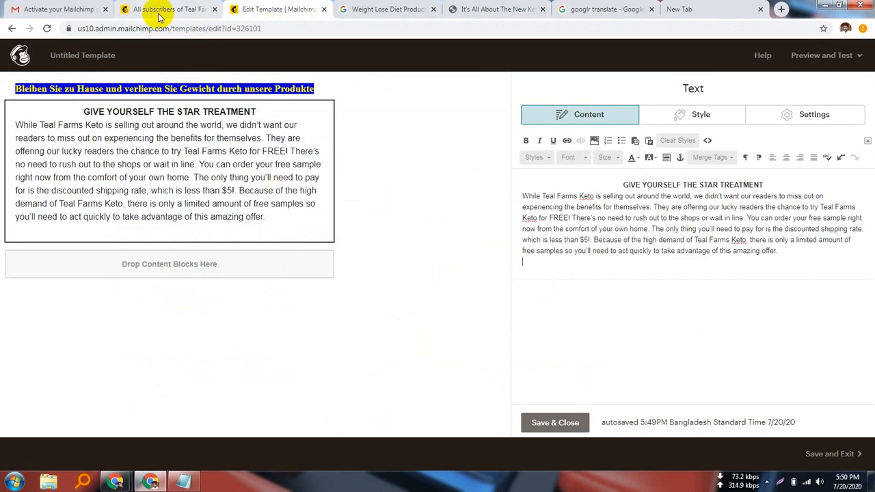
click(594, 274)
key(ctrl+v)
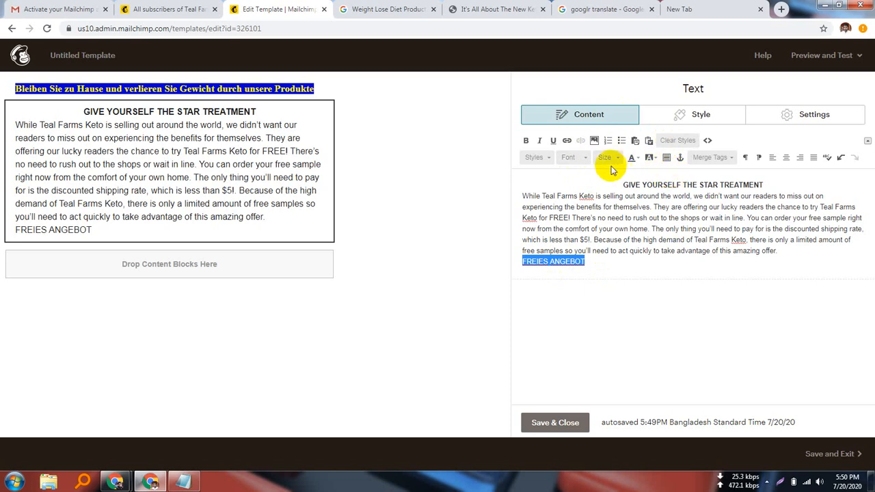
- Make the "FREIES ANGEBOT" line bold and centered, with yellow text on a blue background
click(525, 140)
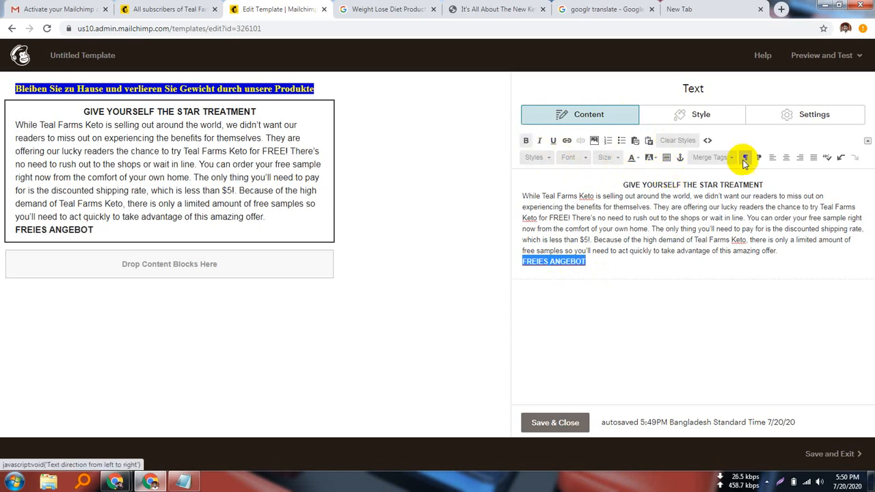
click(786, 158)
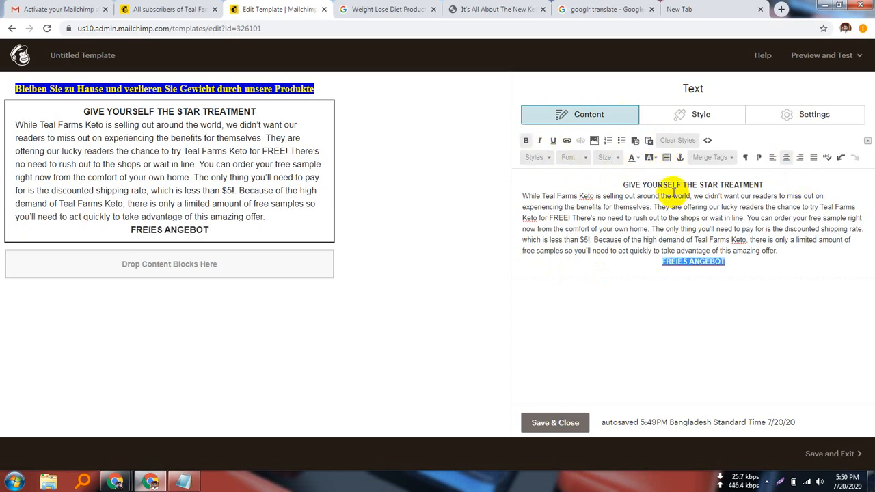
click(639, 160)
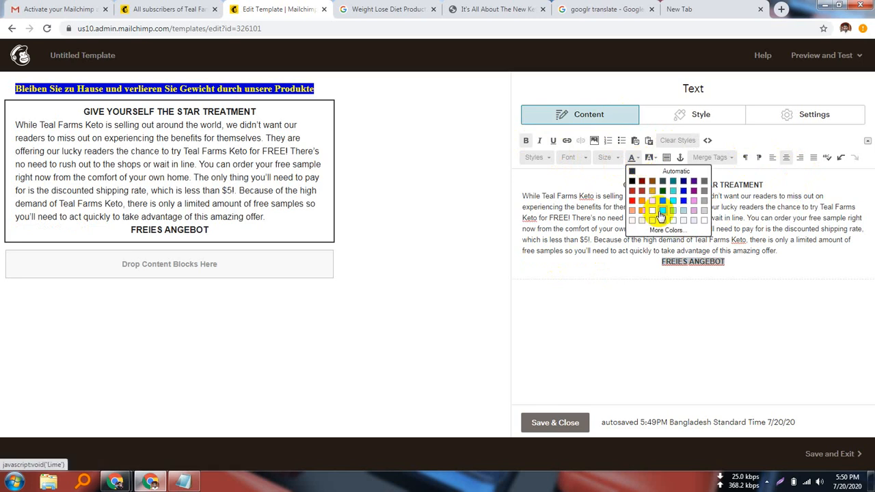
click(654, 214)
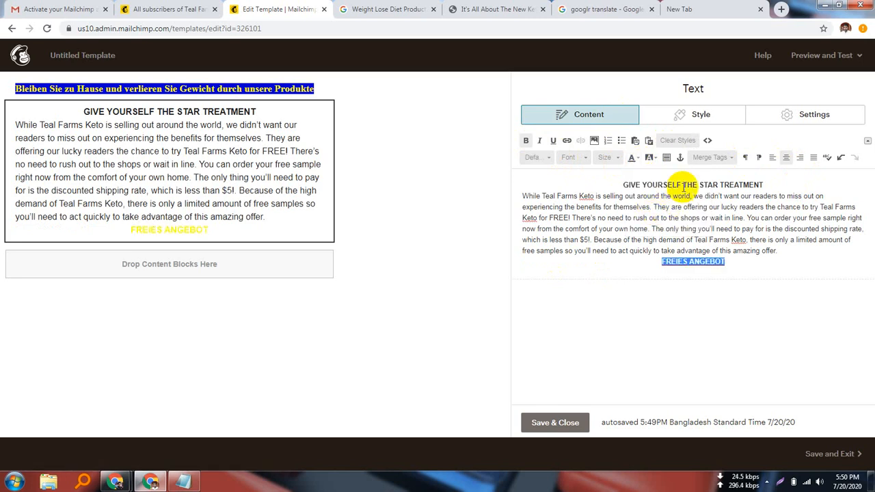
click(655, 158)
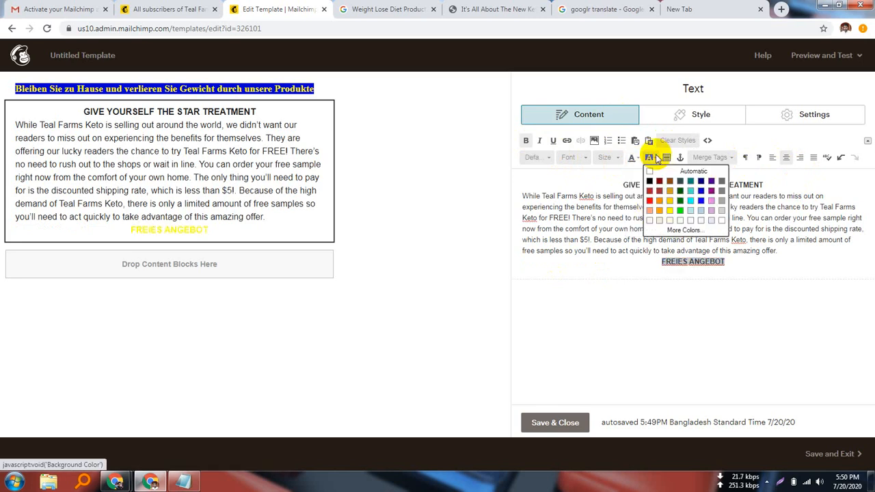
click(702, 190)
click(749, 262)
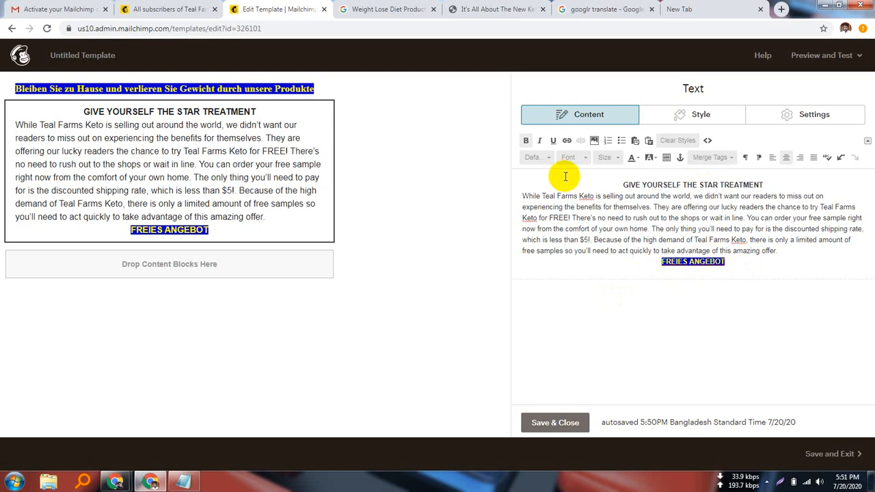
- Set the font size of the "FREIES ANGEBOT" line to 24
click(618, 160)
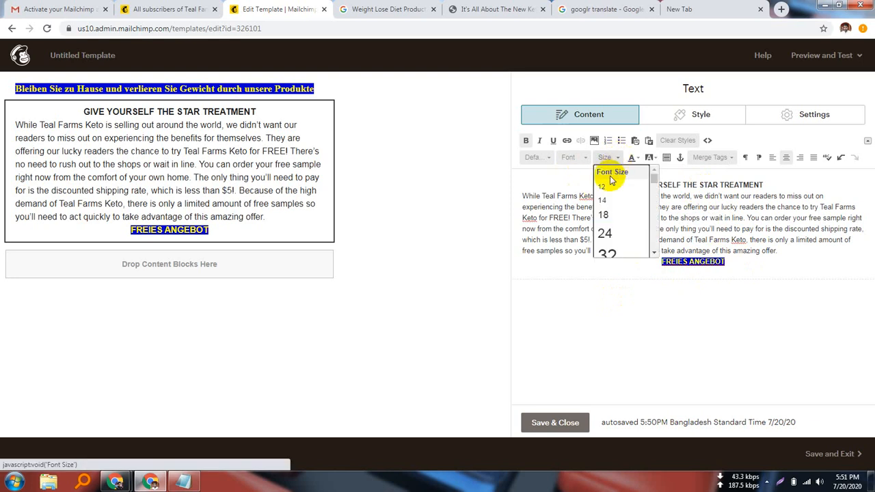
click(605, 233)
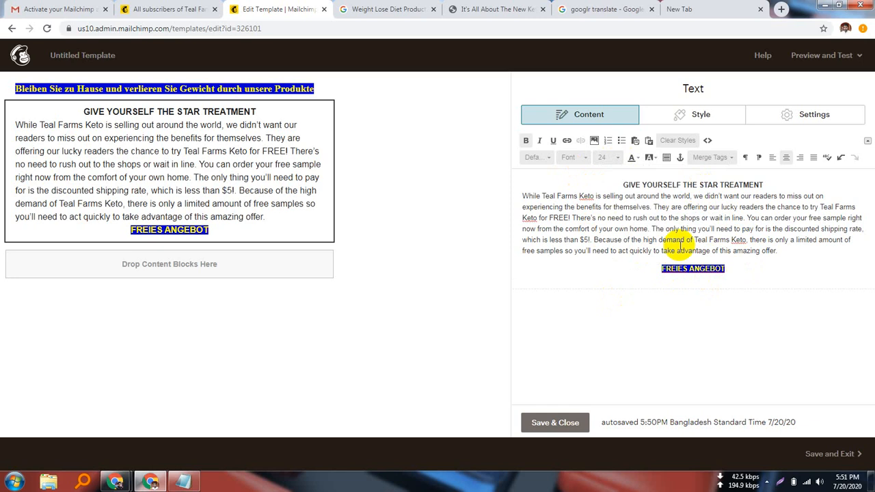
click(616, 160)
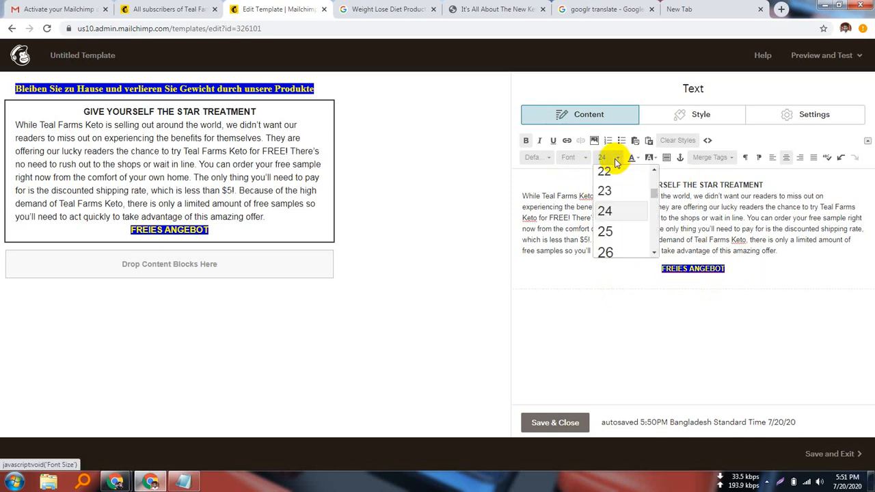
click(693, 268)
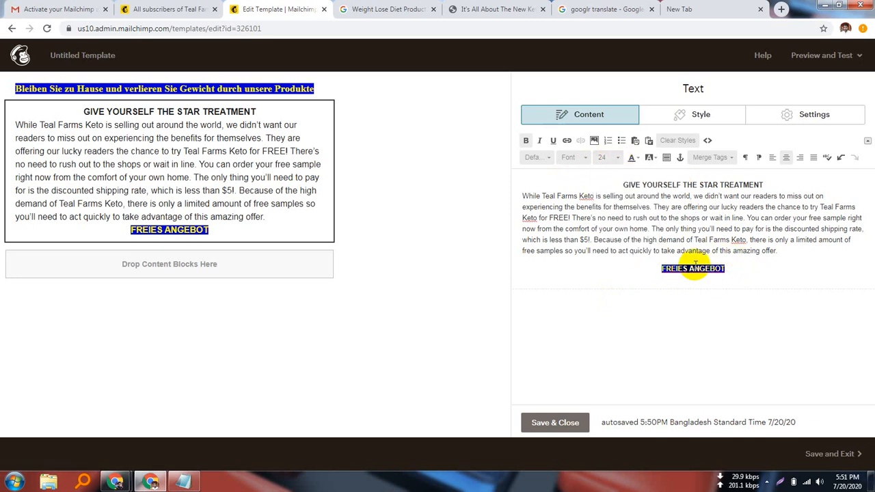
click(612, 157)
click(609, 235)
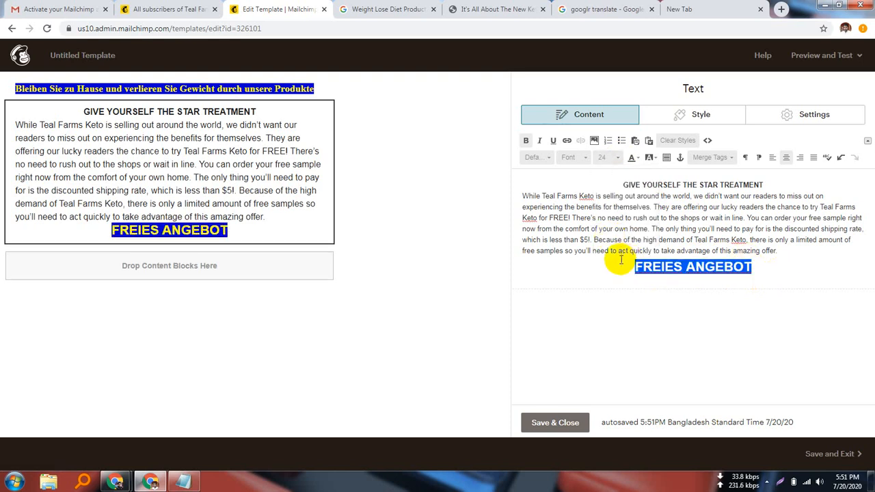
click(787, 261)
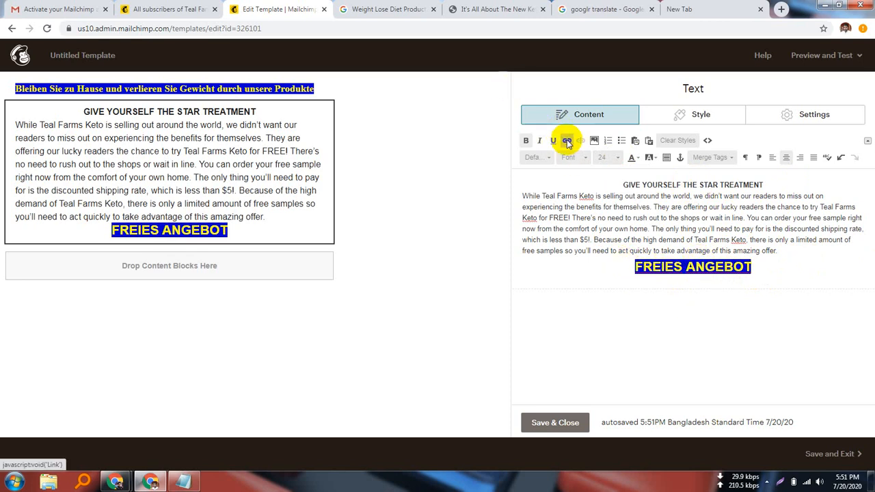
- Open the web address link settings for the "FREIES ANGEBOT" line and switch to the Shark Tank keto diet article
triple_click(716, 266)
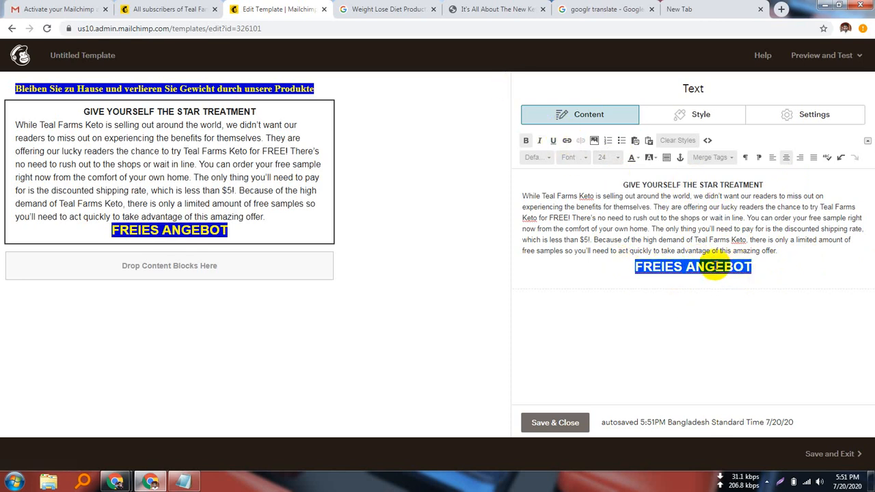
click(567, 141)
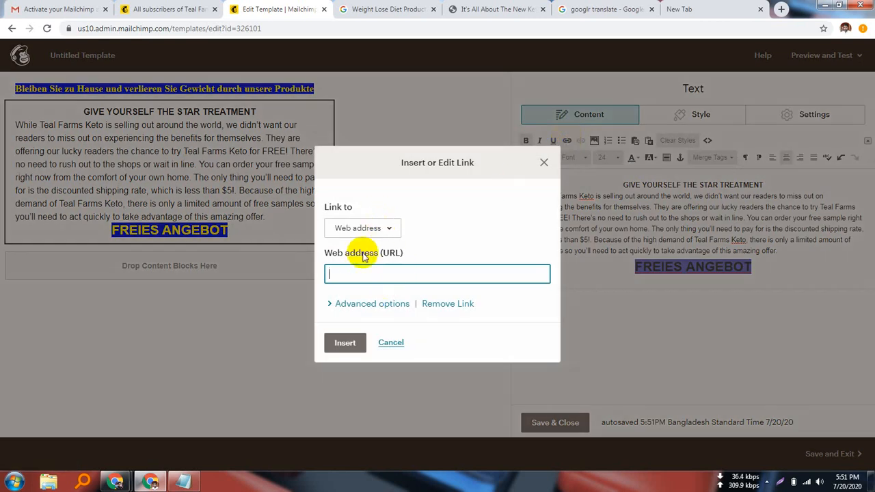
click(517, 9)
scroll(410, 239, up, 4)
scroll(414, 253, up, 15)
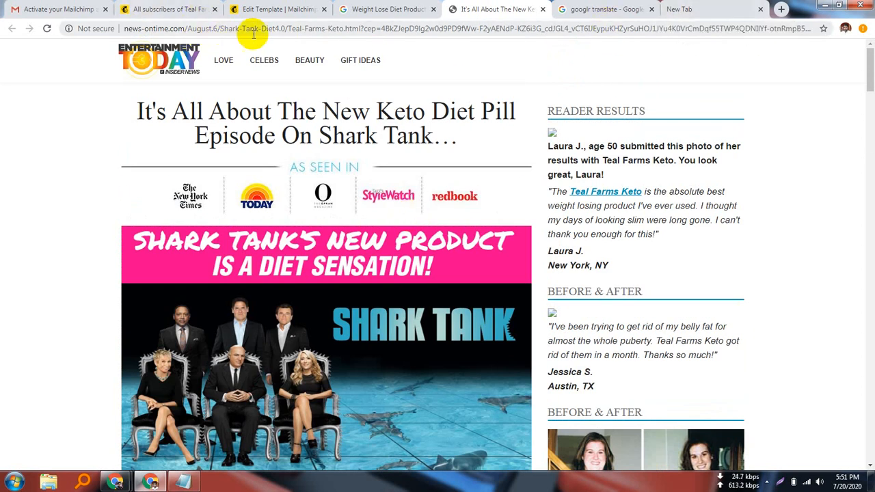
click(277, 28)
right_click(282, 27)
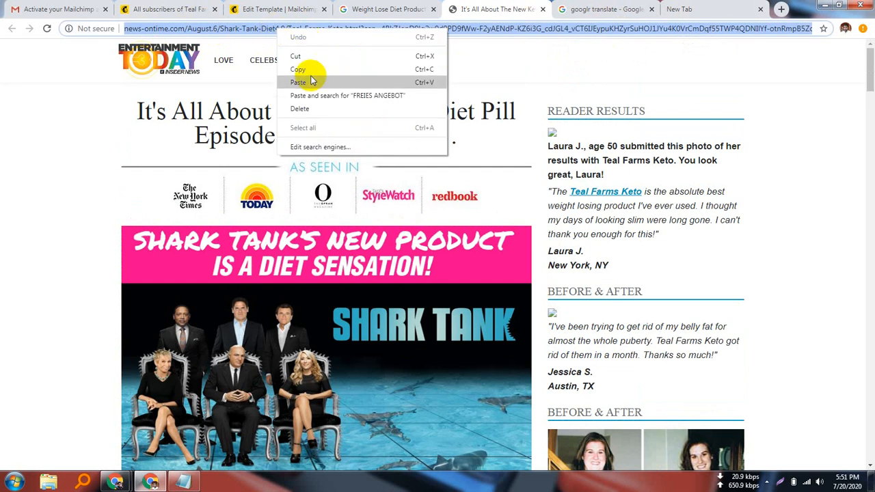
click(68, 185)
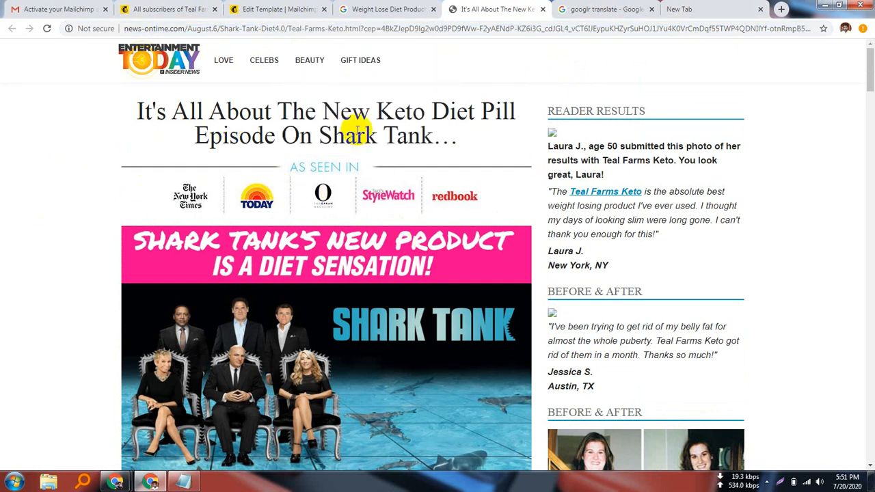
- Open a "Teal Farms Keto" text link from the article in a new browser tab and switch to that page
scroll(410, 239, down, 12)
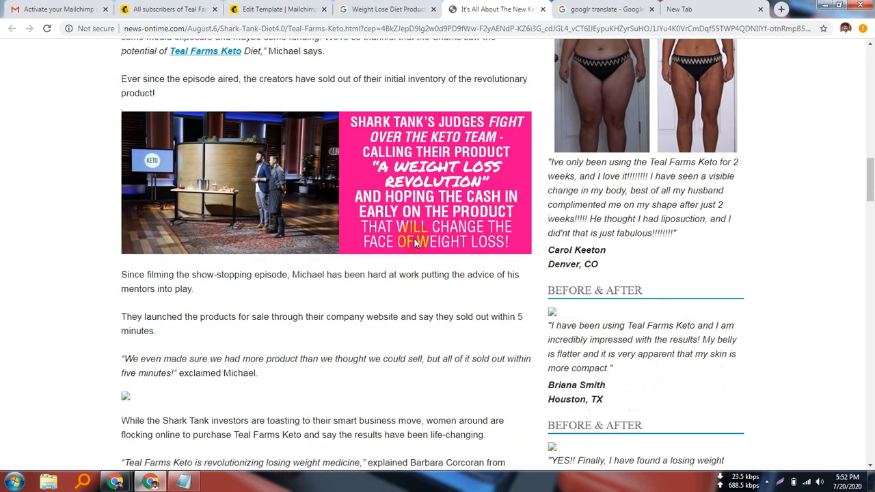
scroll(414, 239, up, 3)
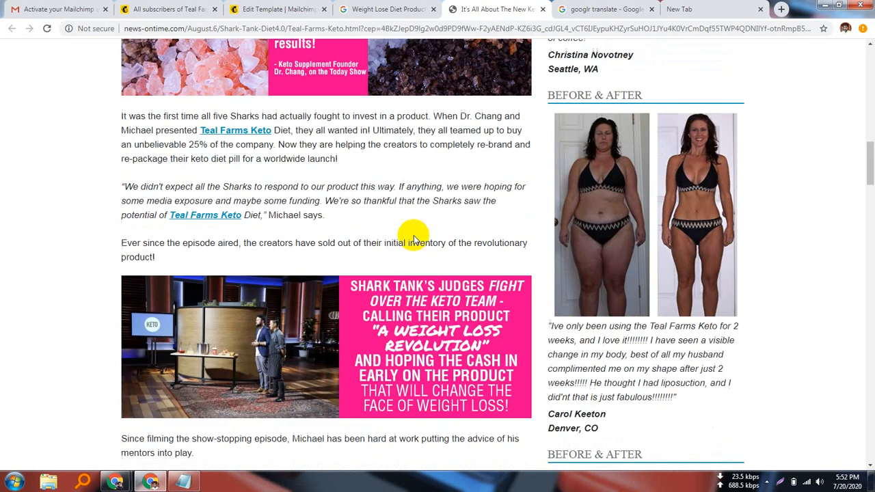
right_click(207, 218)
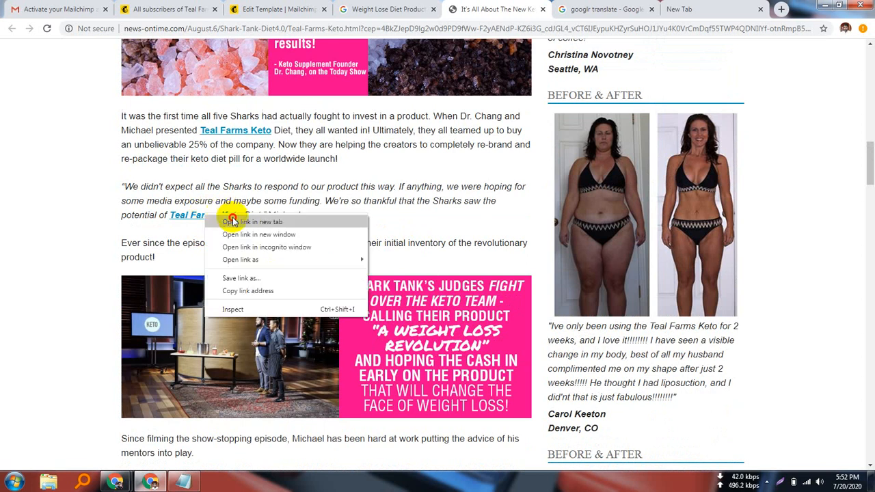
click(230, 220)
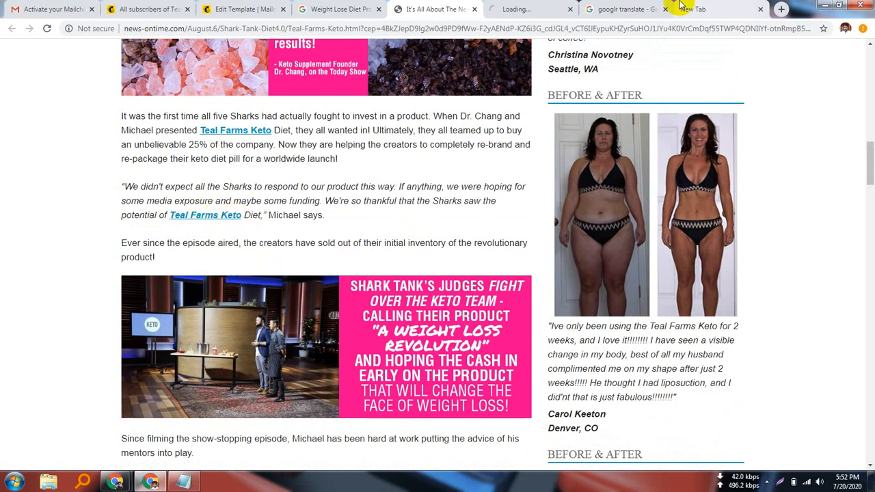
click(523, 8)
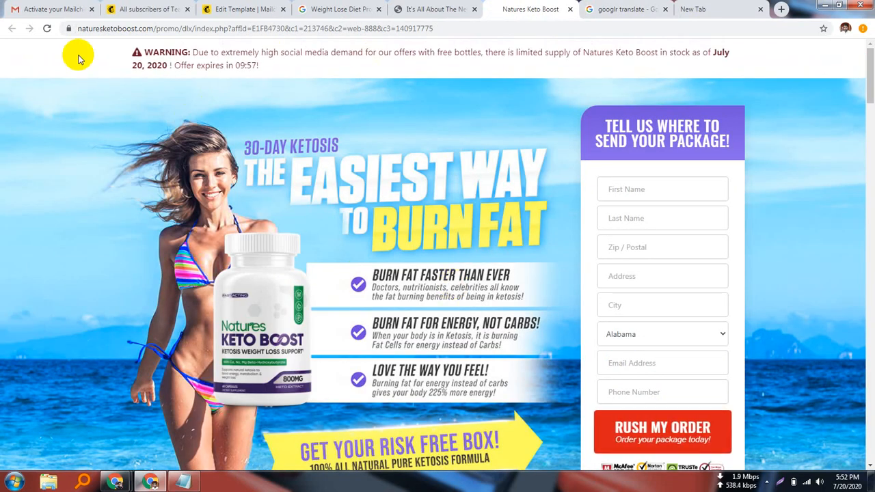
scroll(519, 352, down, 4)
scroll(520, 351, down, 12)
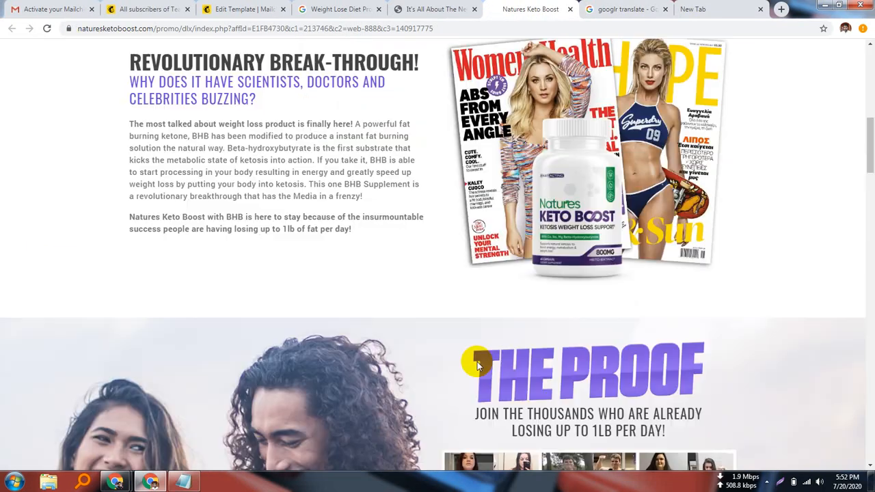
scroll(482, 353, down, 14)
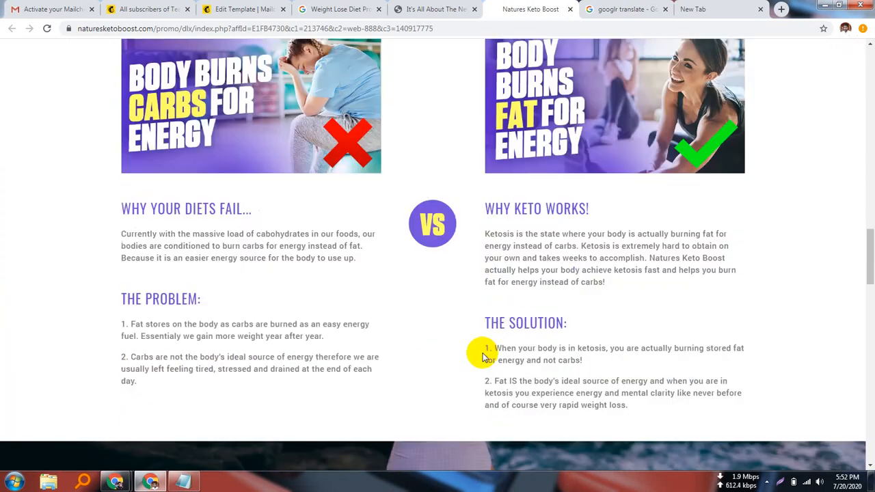
scroll(461, 340, down, 4)
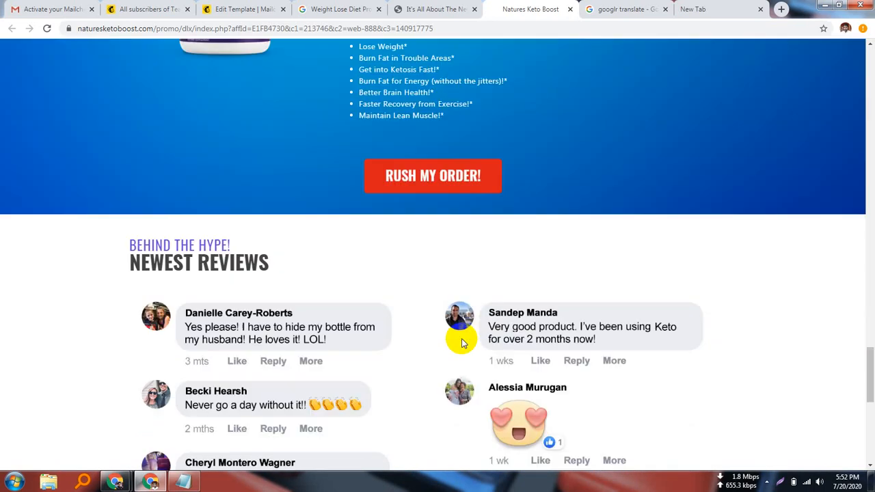
scroll(469, 319, up, 20)
scroll(481, 318, up, 10)
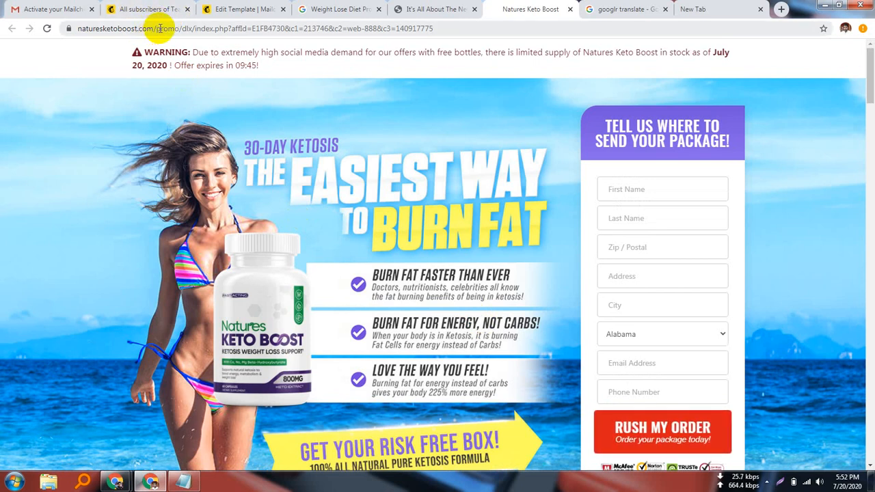
drag(149, 27, 558, 52)
key(BackSpace)
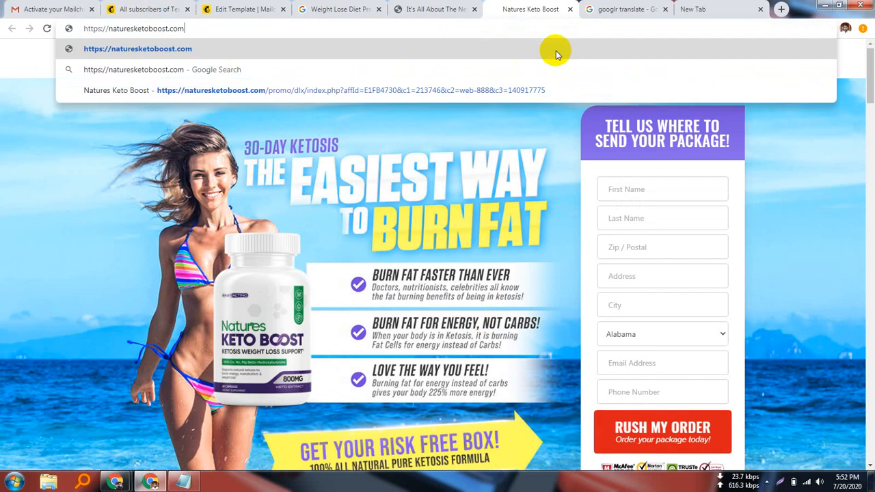
key(Return)
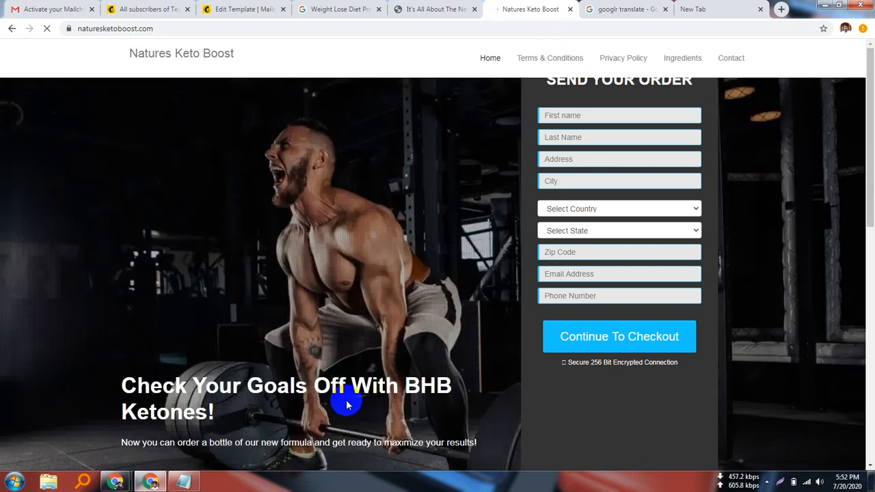
- Examine the Natures Keto Boost home page, including its order form, product section and footer
scroll(347, 336, down, 4)
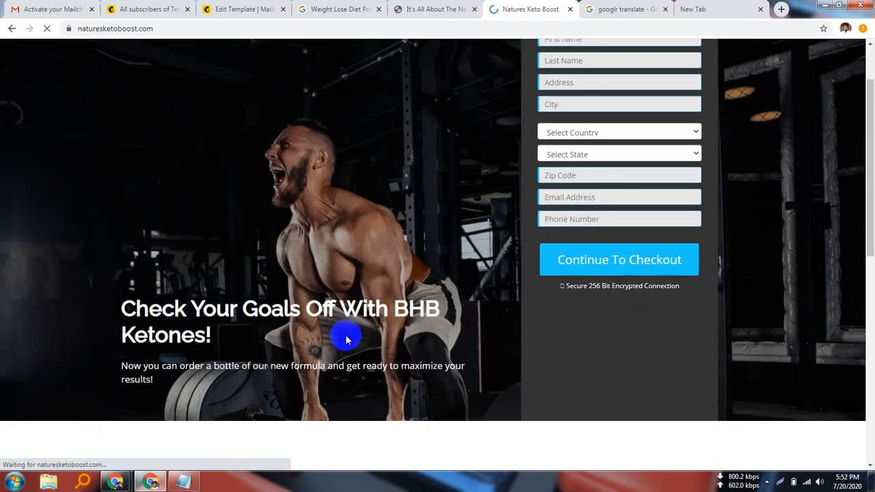
scroll(345, 338, down, 5)
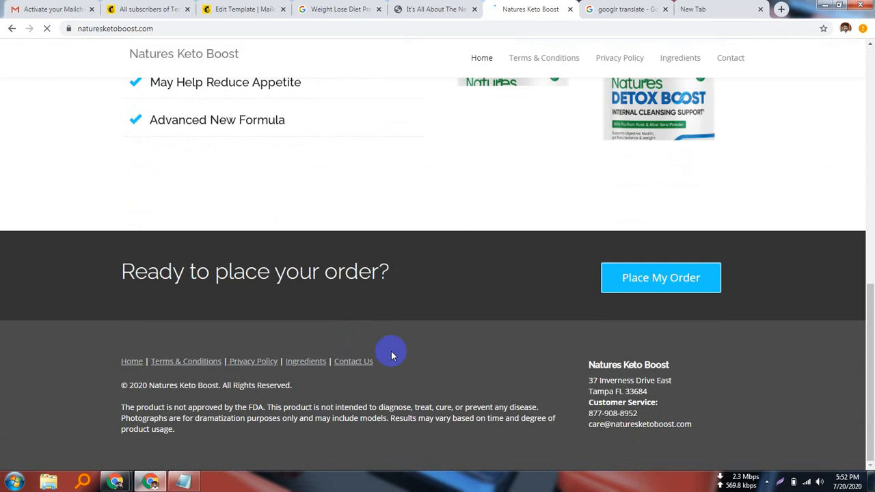
scroll(540, 383, up, 2)
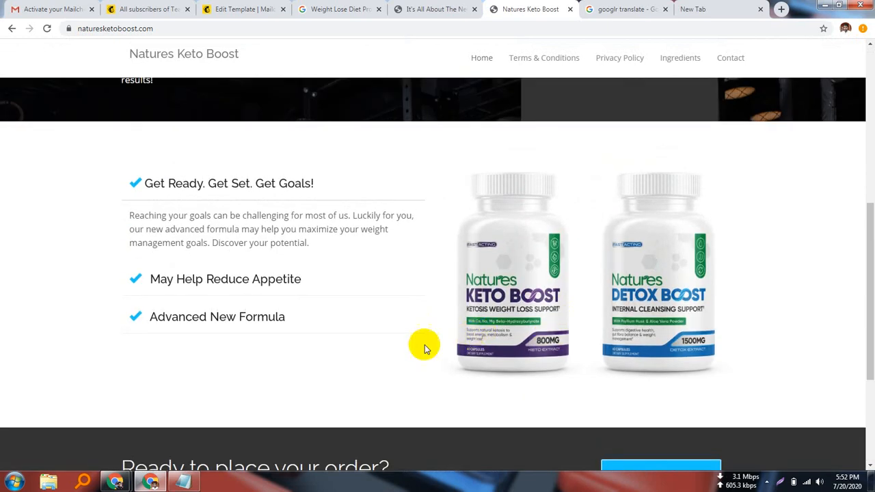
scroll(551, 373, up, 5)
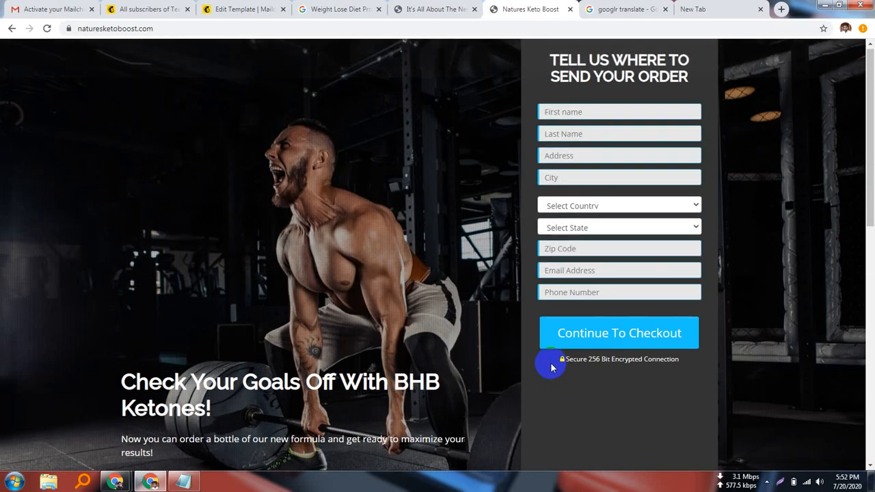
scroll(550, 362, down, 8)
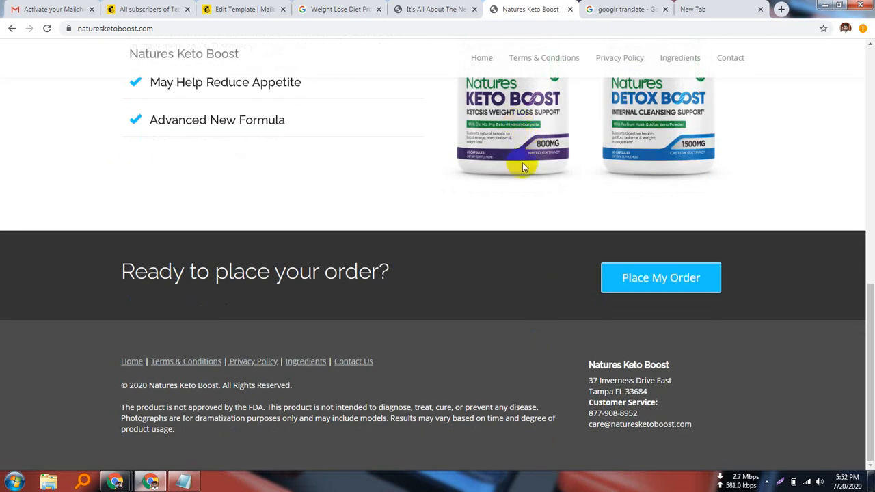
scroll(523, 164, up, 2)
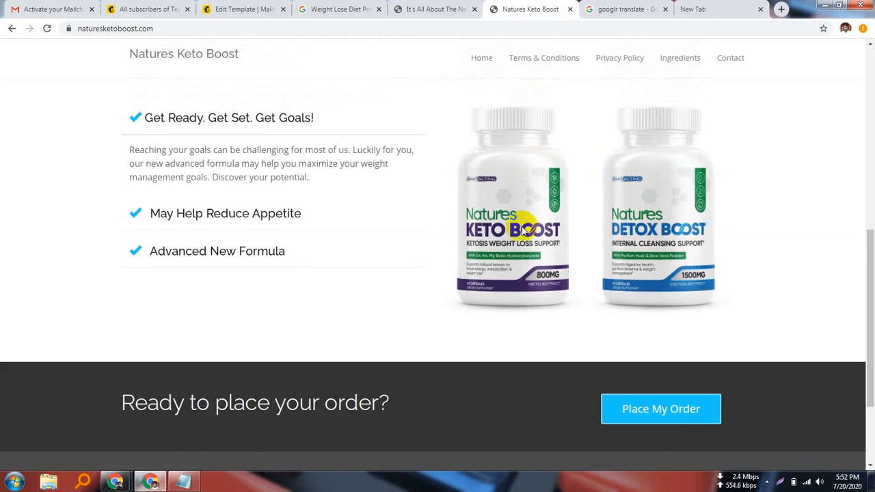
scroll(295, 229, up, 6)
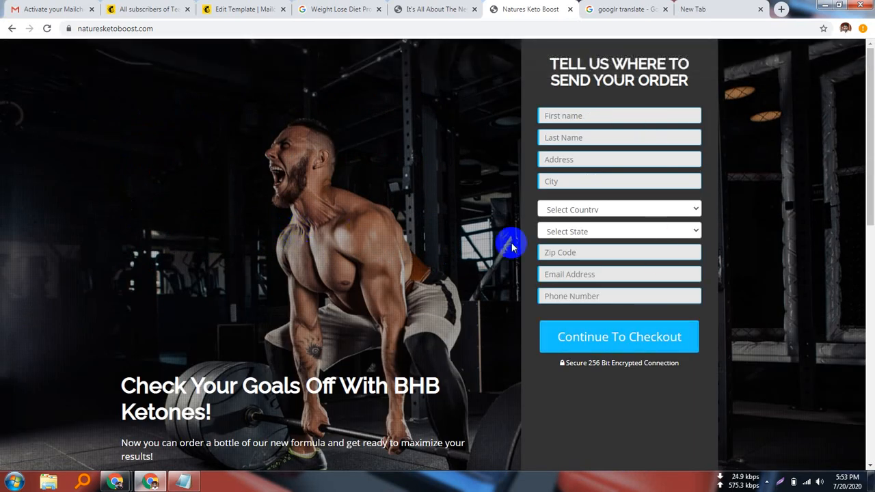
- Copy the web address of the Natures Keto Boost home page
click(126, 30)
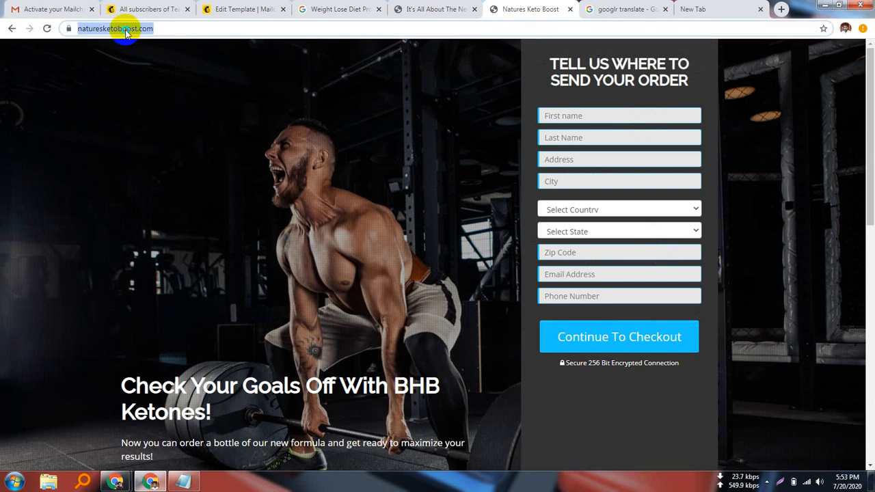
right_click(125, 30)
click(147, 71)
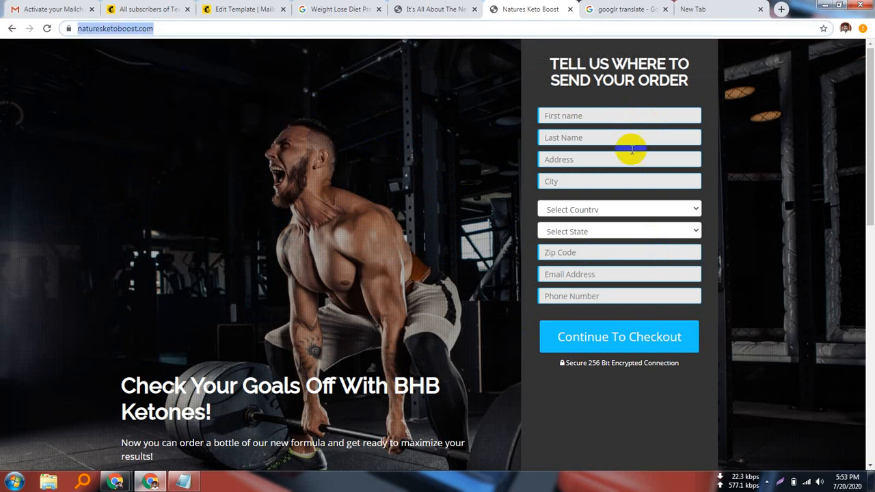
click(239, 10)
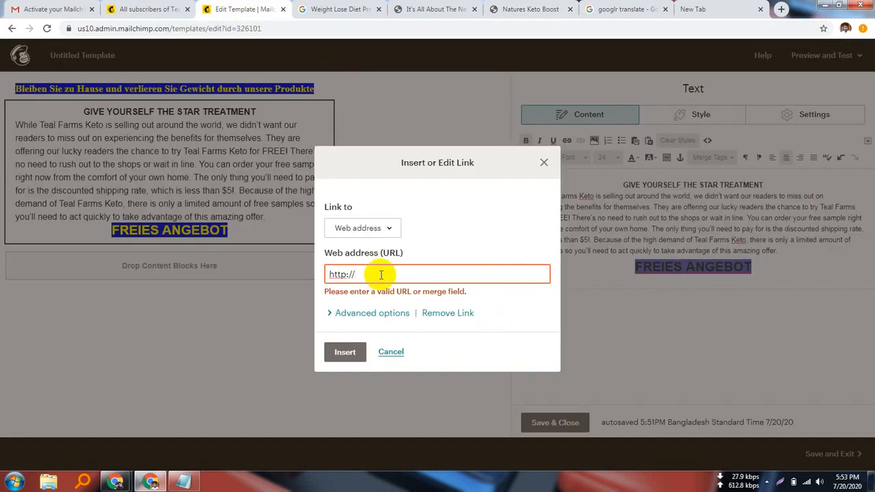
key(ctrl+a)
key(BackSpace)
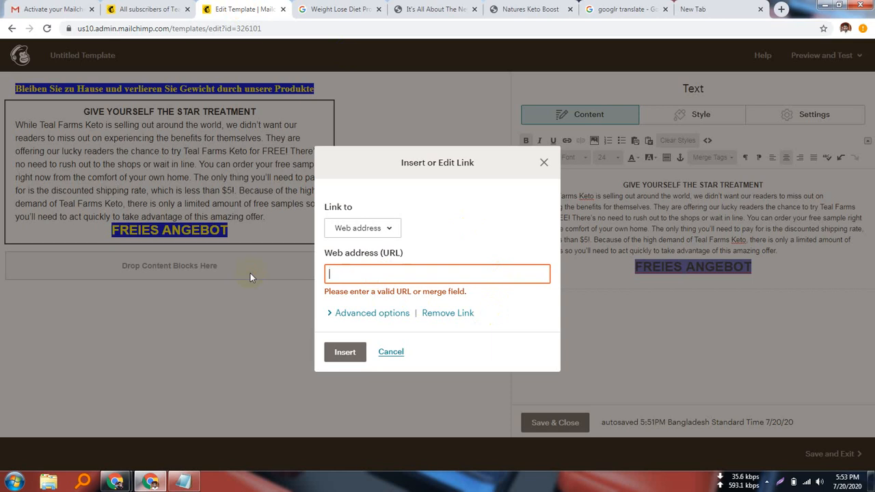
key(ctrl+v)
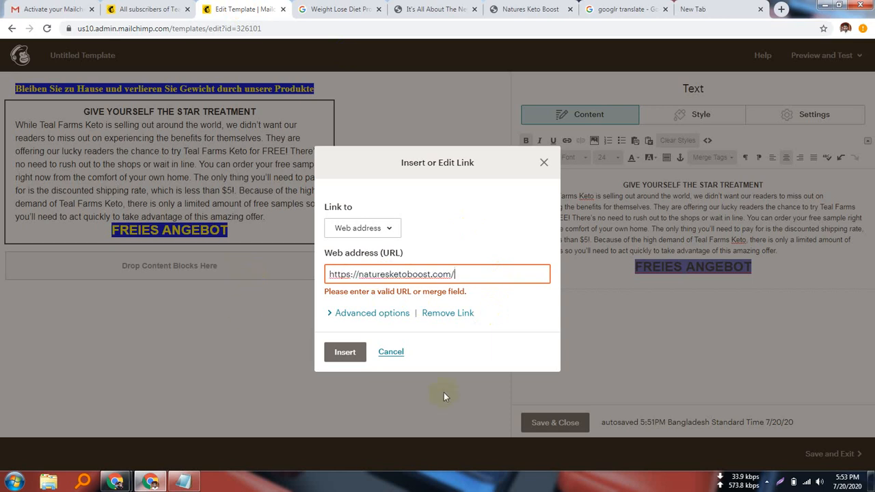
key(BackSpace)
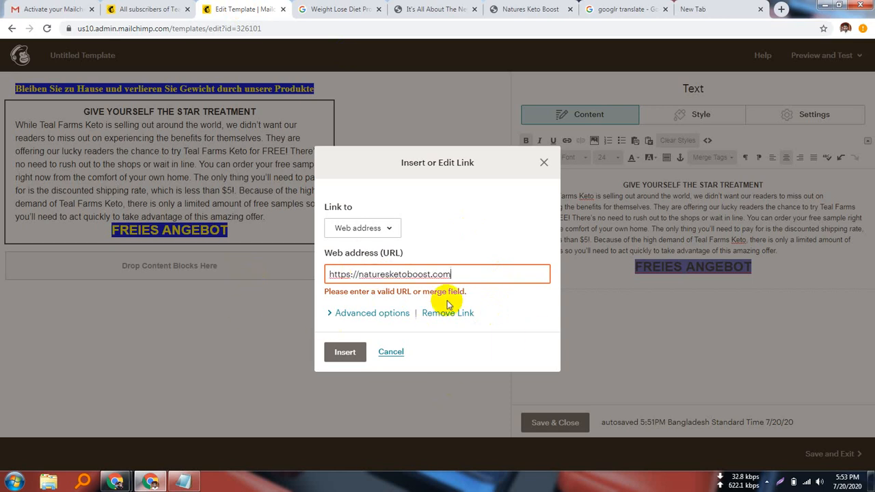
click(346, 353)
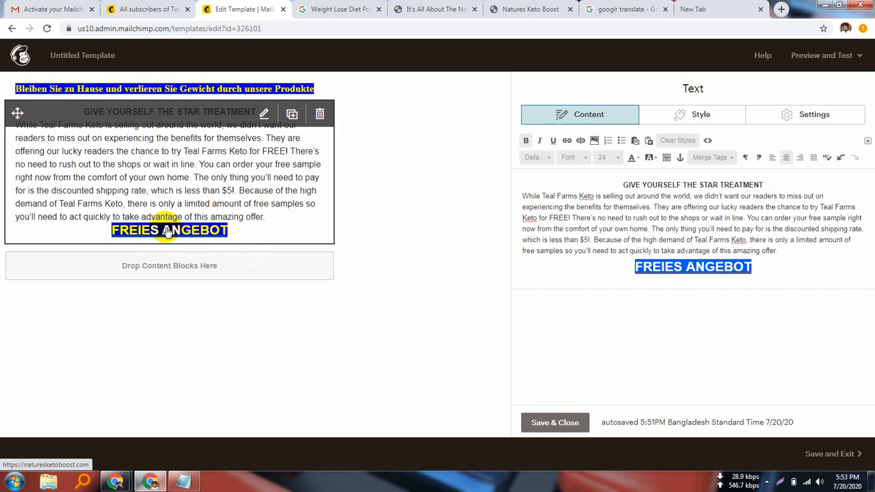
click(532, 424)
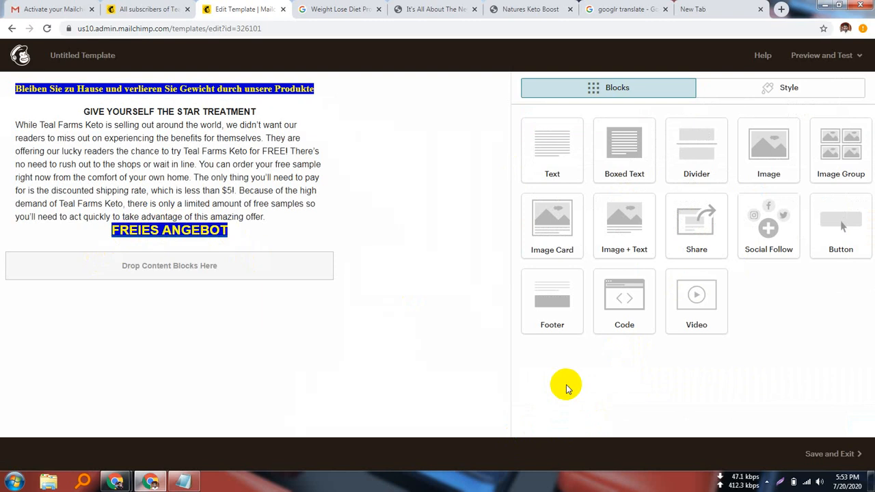
- Save and exit the template under the name "German Weight Loss"
click(798, 456)
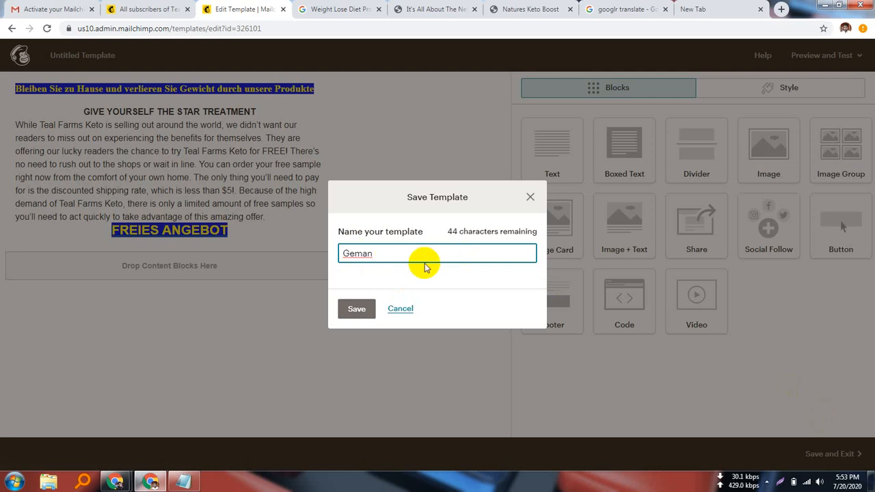
right_click(357, 254)
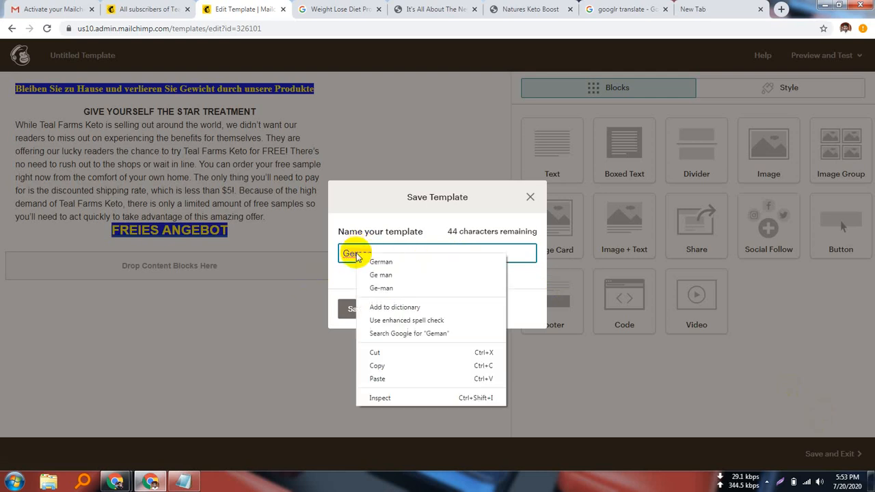
click(382, 261)
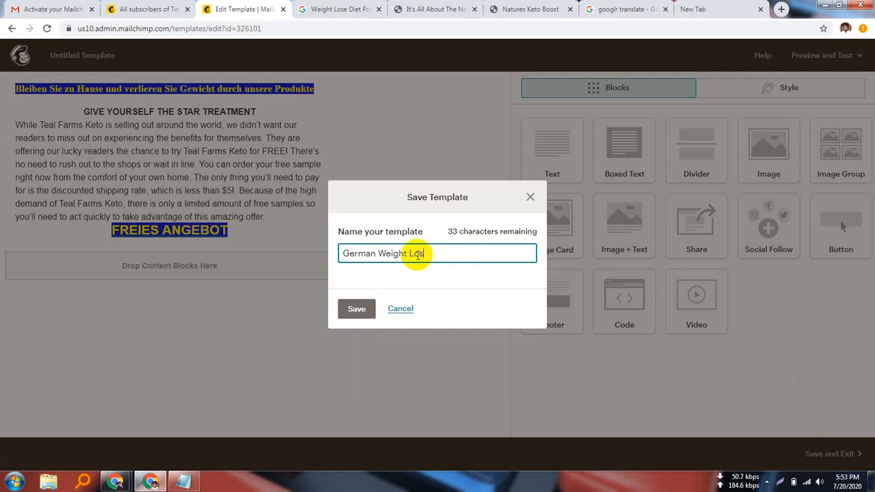
click(357, 308)
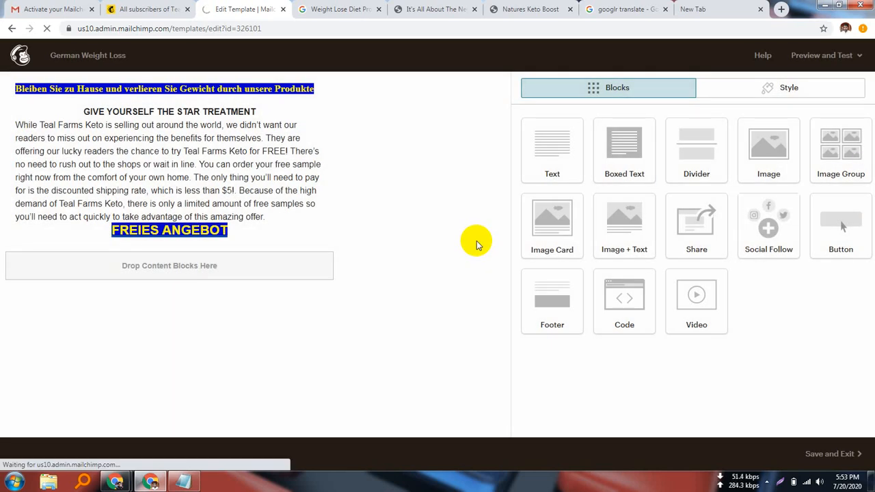
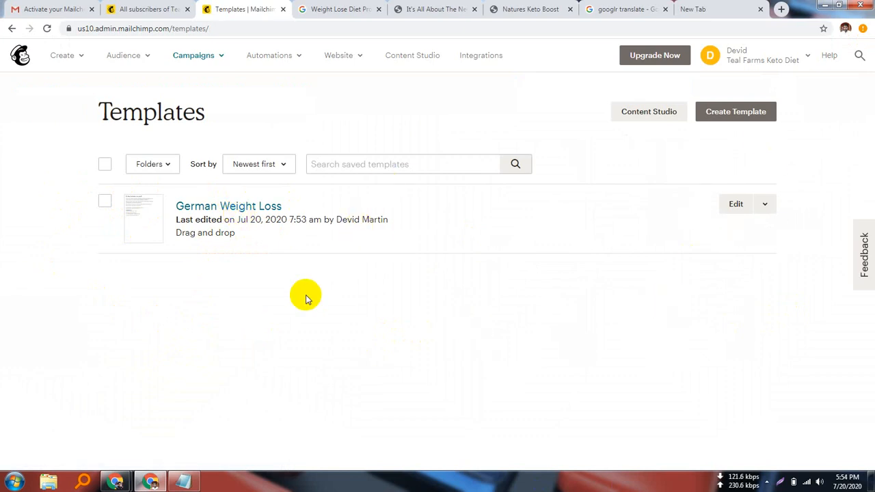
- Create a campaign from the saved "German Weight Loss" template
click(765, 204)
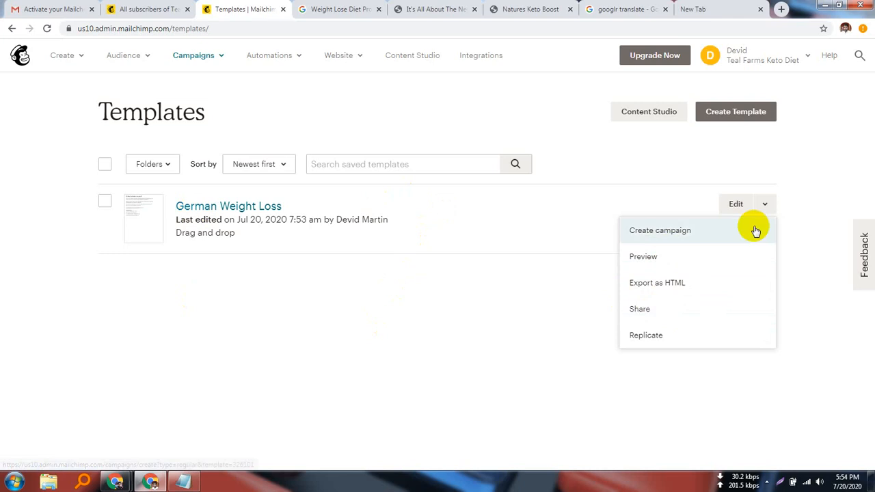
click(678, 236)
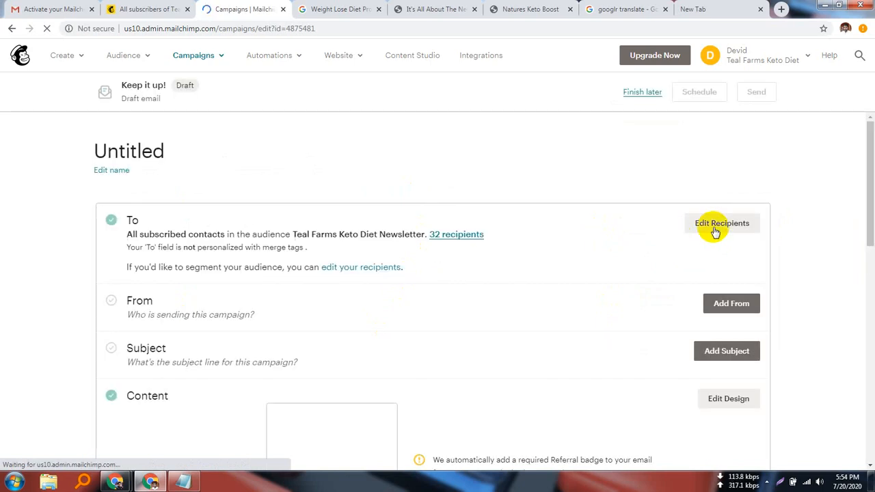
- Examine the draft campaign's recipients, sender, subject and content sections, including the email preview and sharing options
scroll(549, 276, down, 3)
scroll(550, 275, up, 1)
scroll(551, 275, up, 1)
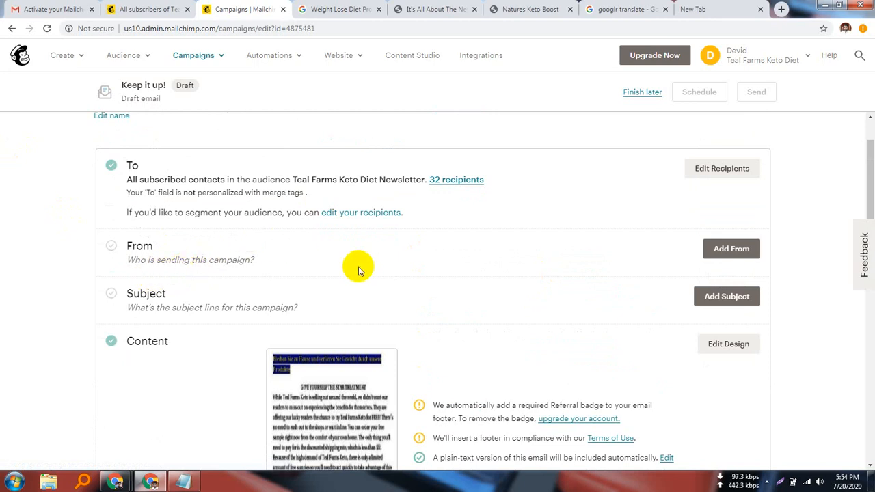
scroll(358, 268, down, 2)
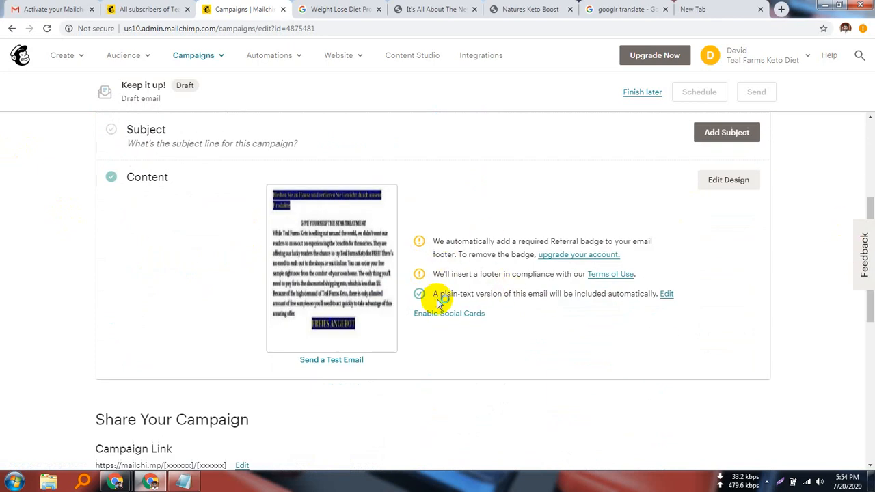
scroll(435, 298, up, 2)
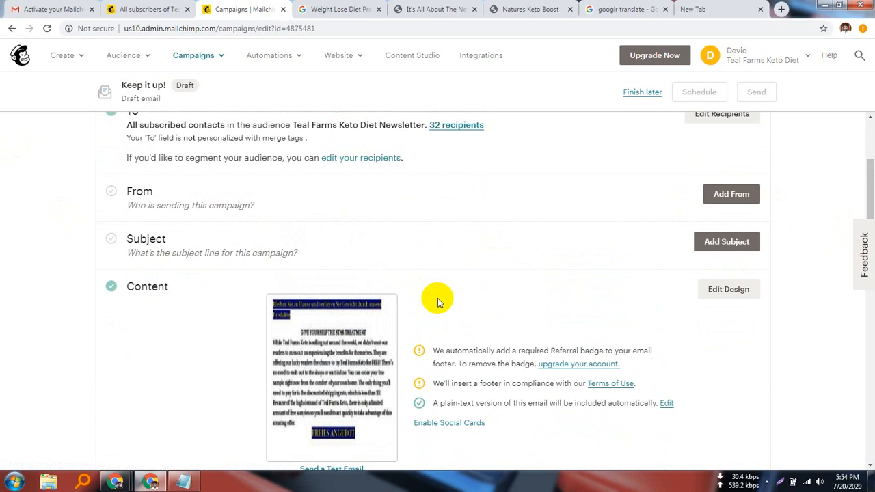
scroll(438, 298, down, 2)
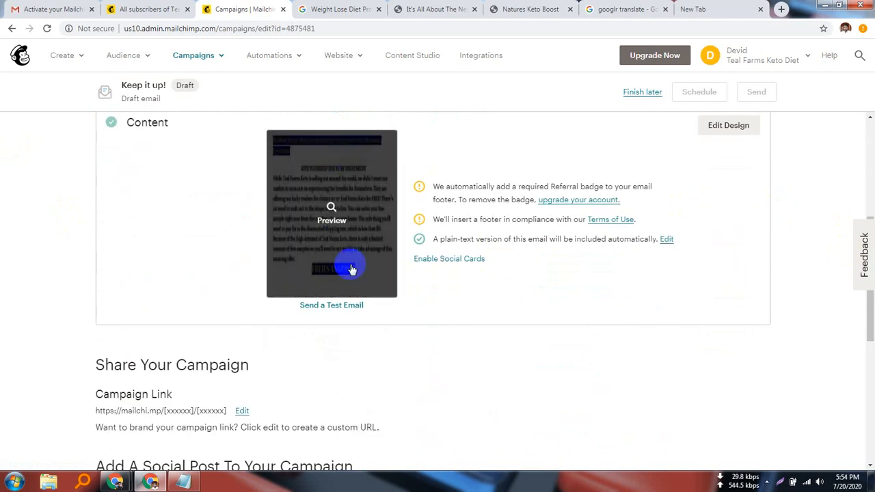
scroll(359, 232, up, 2)
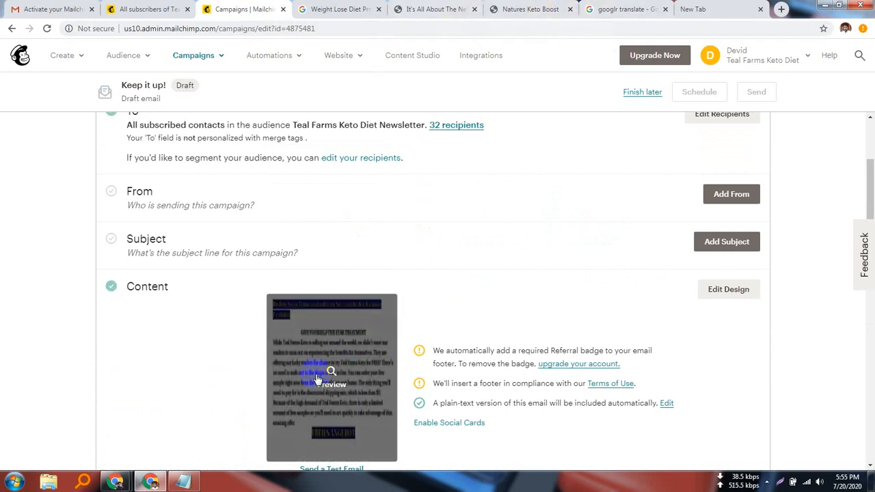
scroll(651, 321, down, 3)
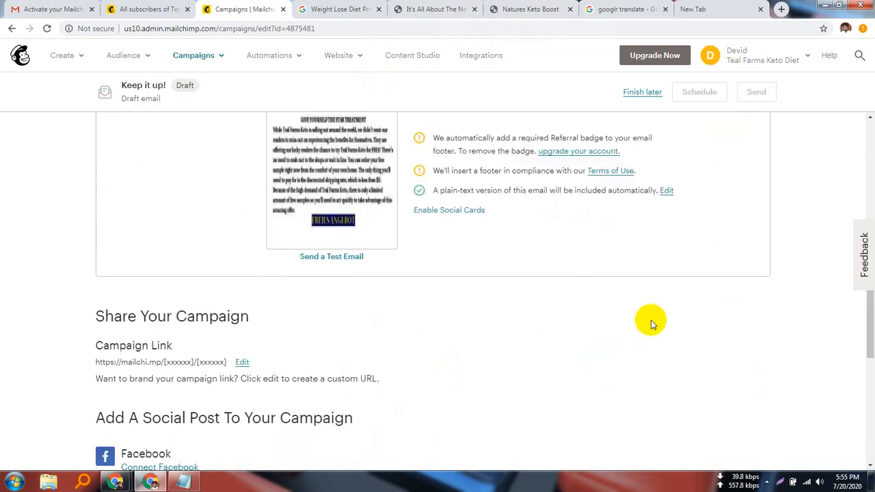
scroll(651, 320, up, 3)
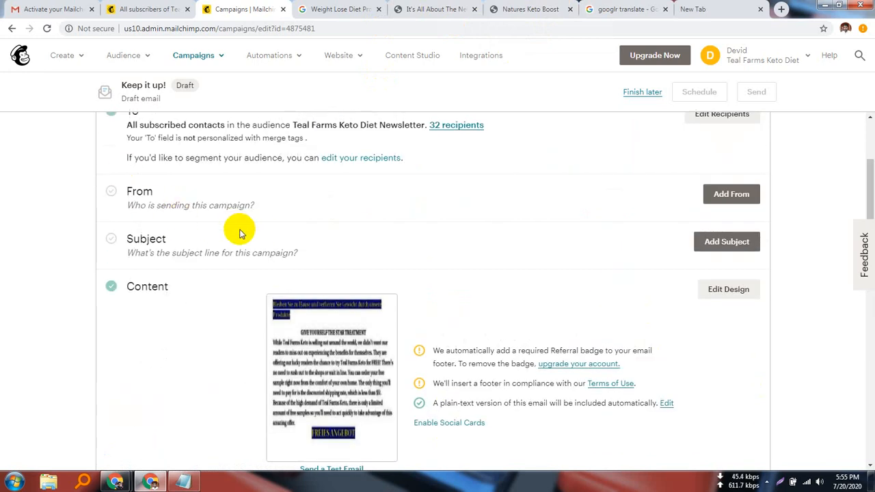
scroll(240, 233, up, 1)
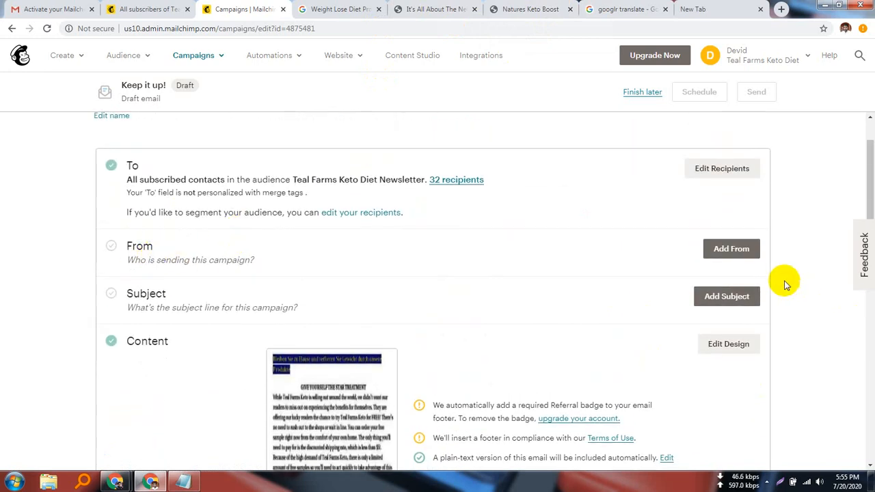
- Add the campaign's sender details, keeping the name "Teal Farms Keto Diet" and the prefilled email address, and save them
click(731, 248)
scroll(291, 348, down, 2)
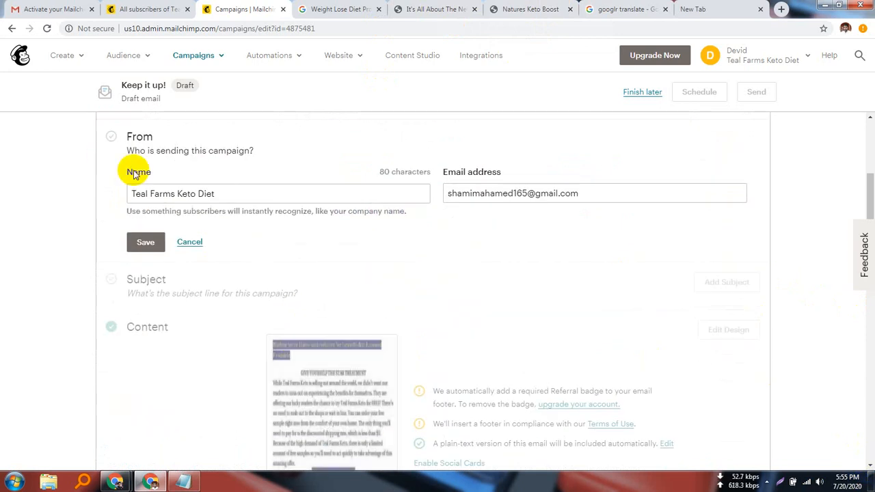
click(248, 194)
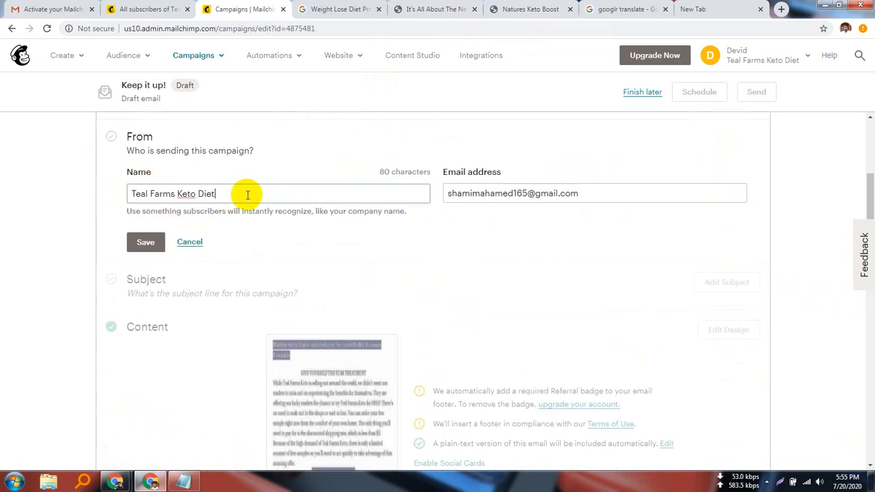
click(604, 202)
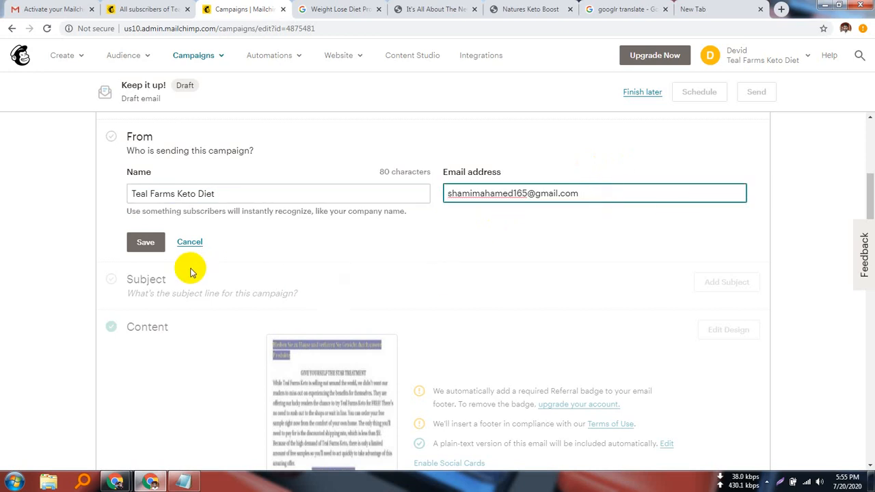
click(149, 243)
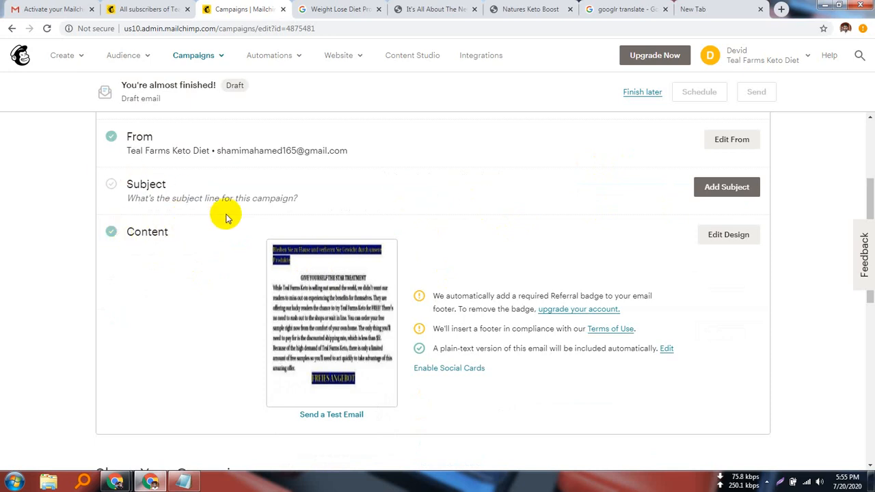
- Open the campaign's subject line for editing
click(735, 186)
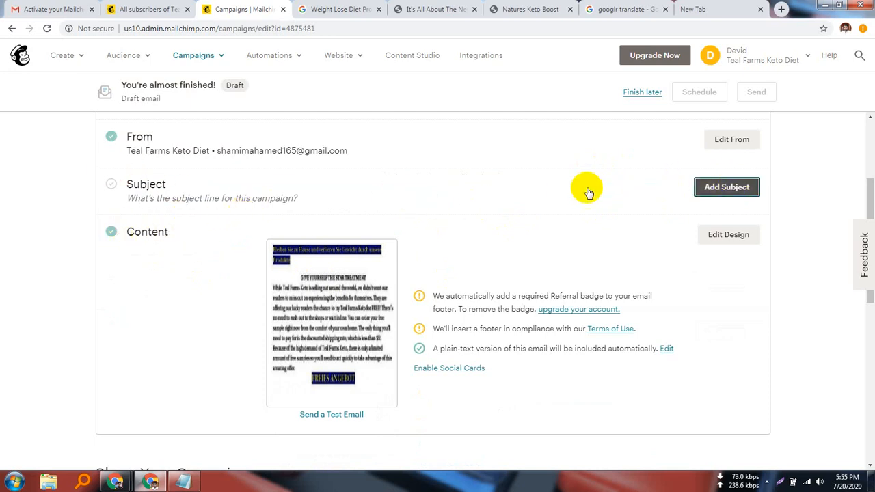
scroll(335, 295, down, 3)
scroll(336, 291, up, 3)
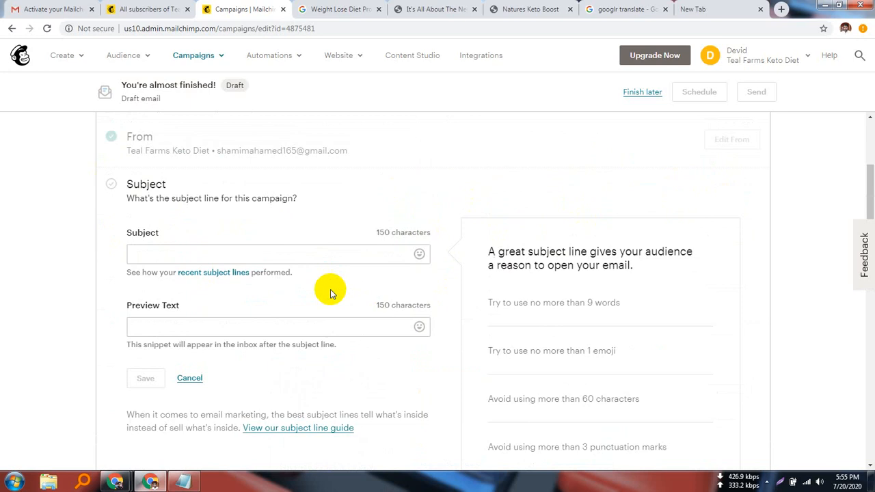
click(157, 247)
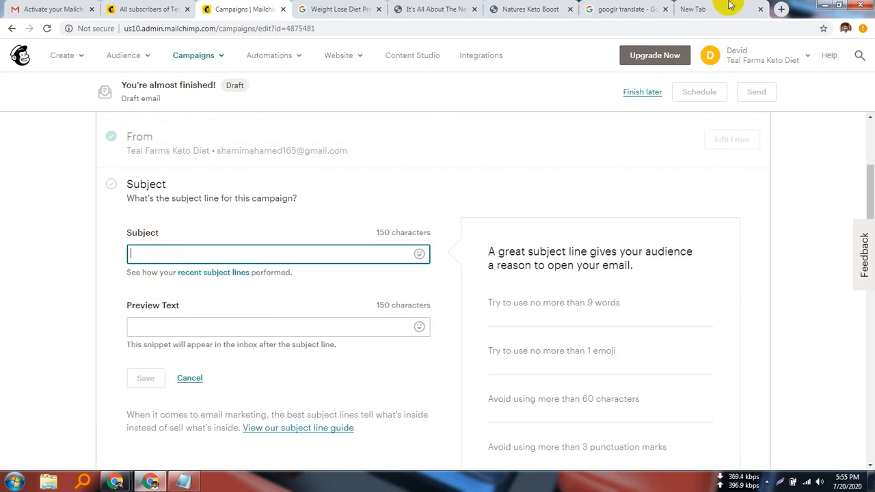
- Review the Natures Keto Boost page and the Teal Farms Keto article for wording suitable as a subject line
click(544, 6)
scroll(342, 342, down, 9)
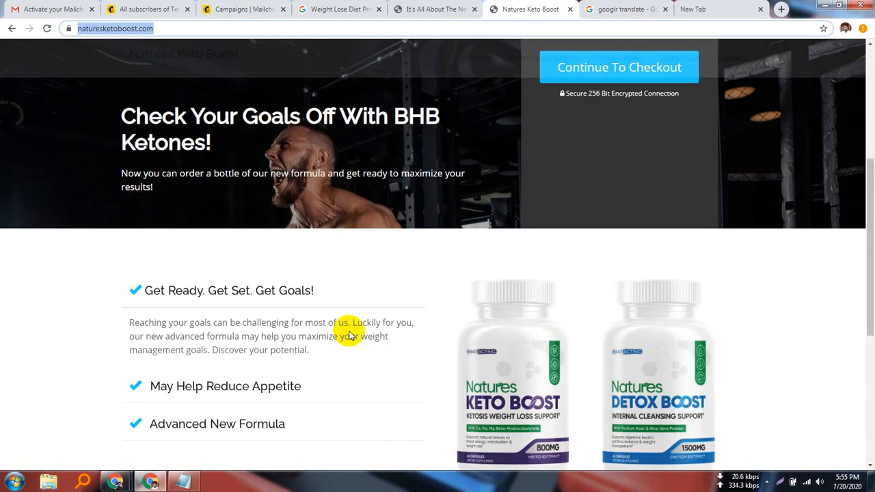
scroll(348, 332, up, 7)
scroll(347, 328, up, 3)
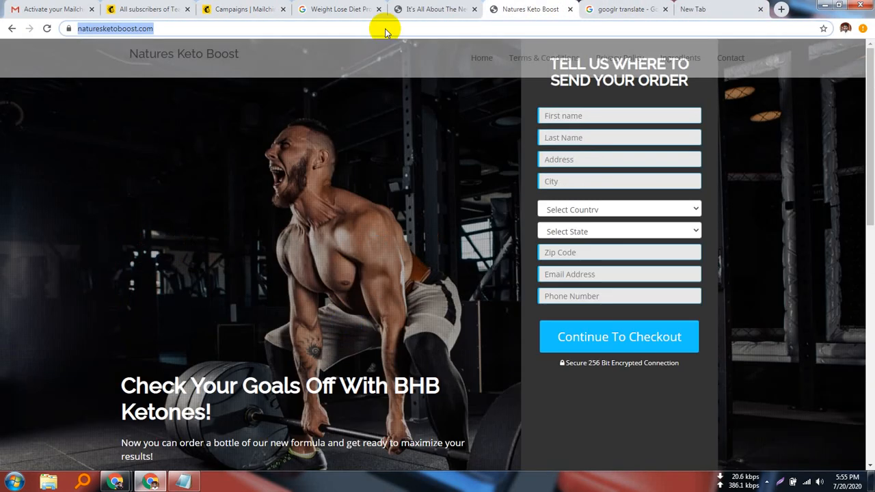
click(404, 9)
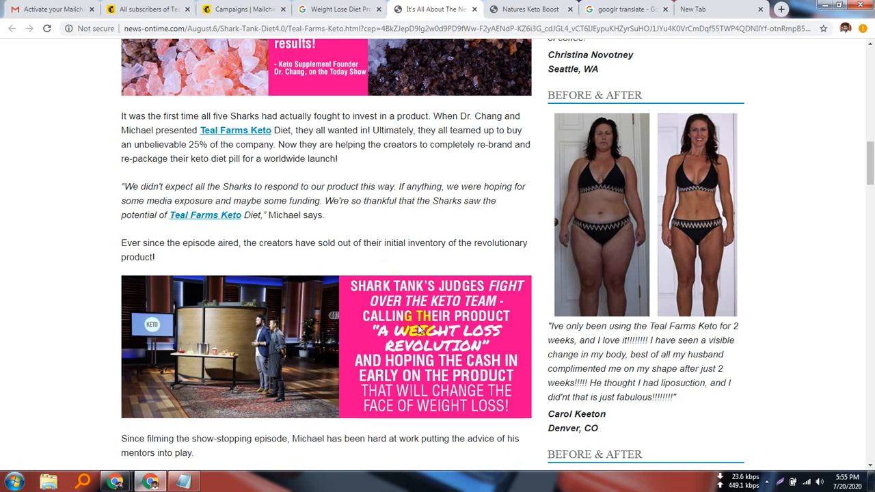
click(335, 7)
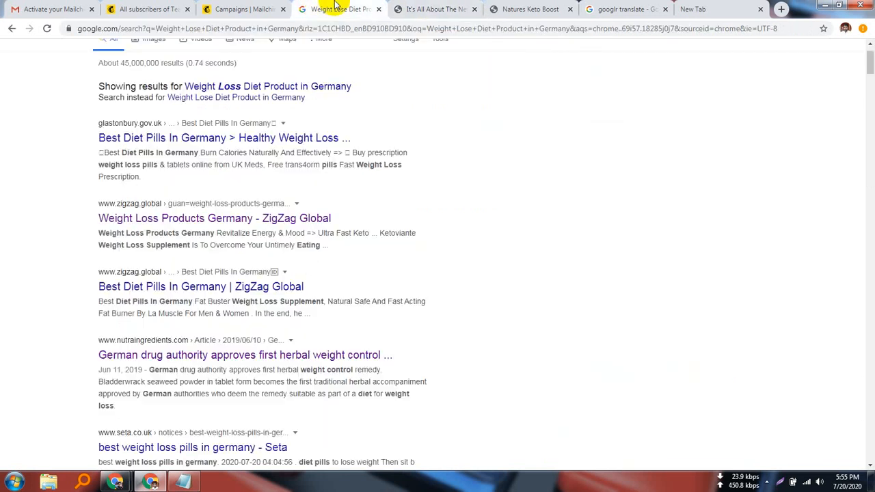
click(428, 9)
scroll(289, 372, down, 7)
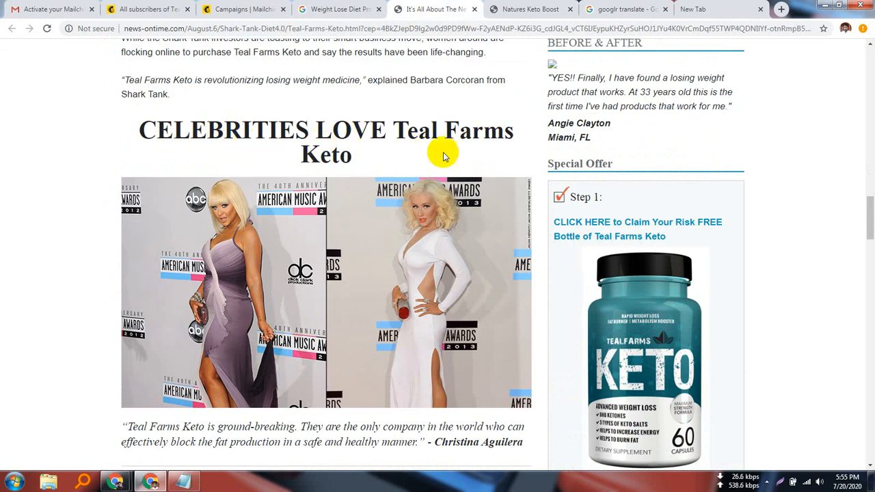
scroll(252, 467, down, 4)
scroll(297, 415, down, 4)
scroll(297, 414, down, 5)
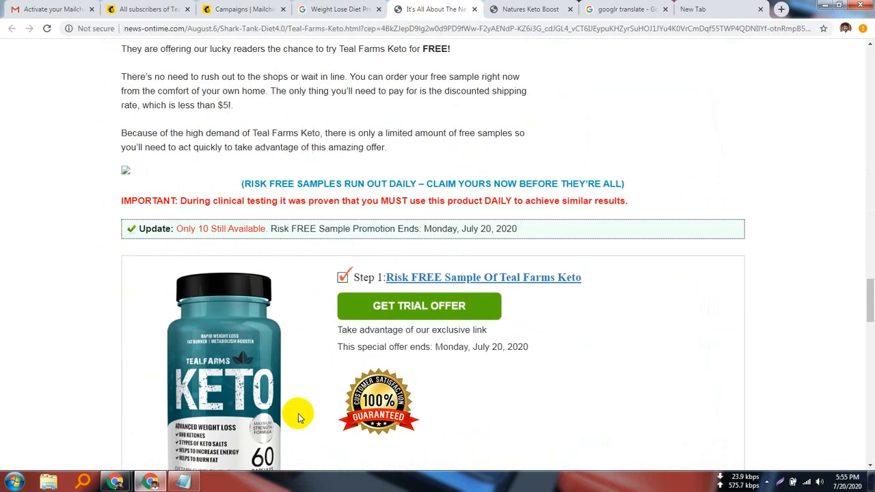
scroll(297, 414, up, 5)
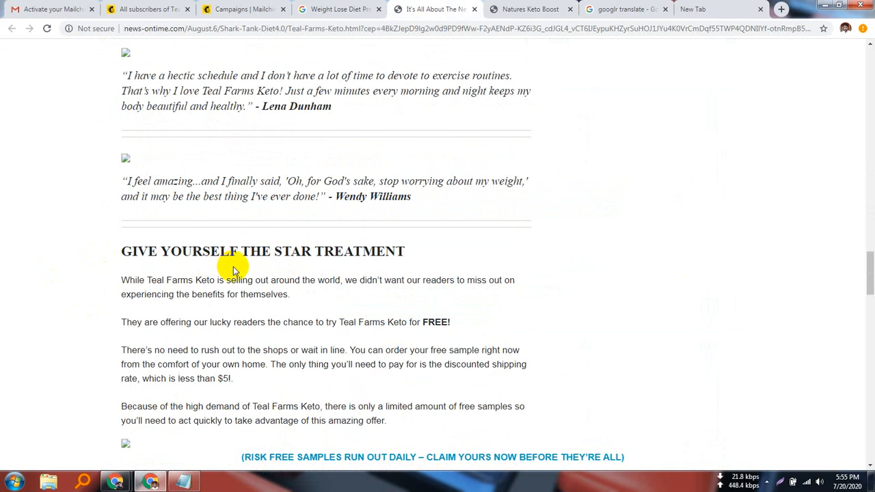
scroll(374, 338, down, 2)
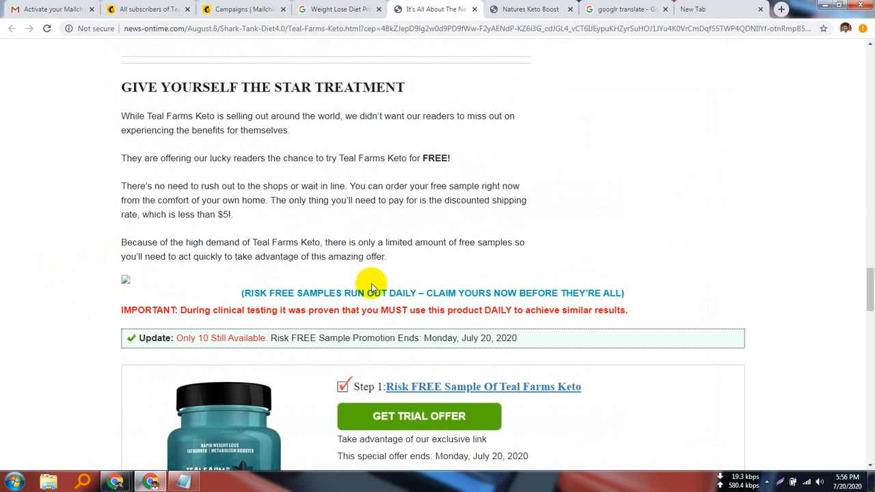
scroll(513, 297, up, 3)
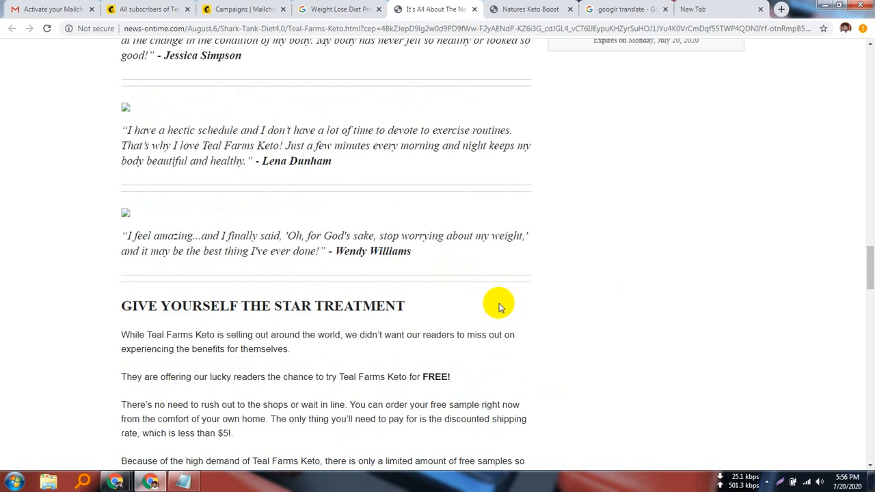
scroll(500, 307, down, 4)
scroll(496, 306, up, 8)
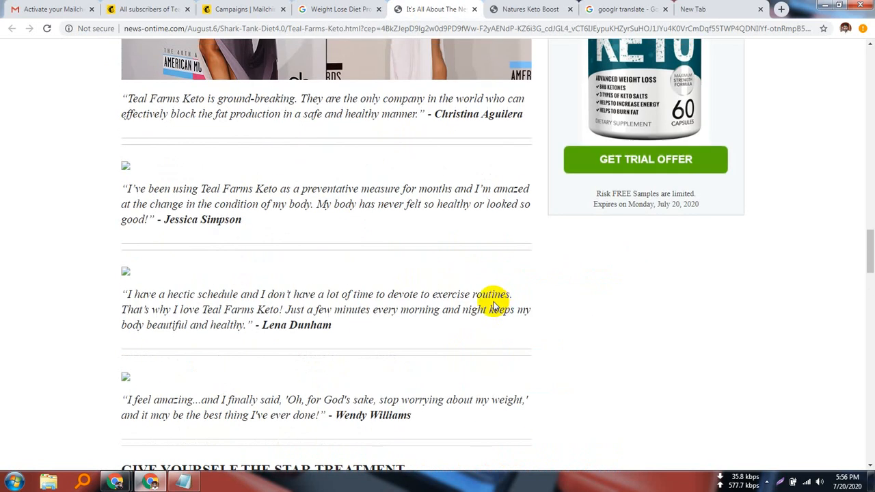
scroll(493, 306, up, 1)
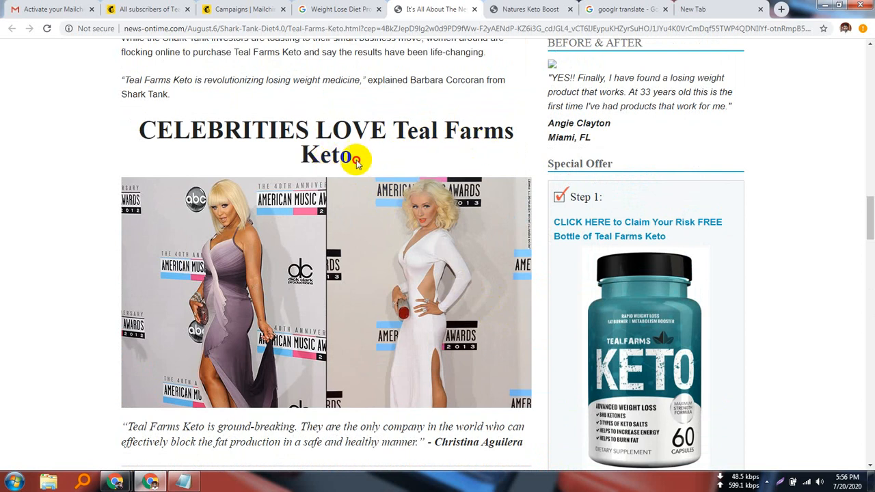
- Copy the heading "CELEBRITIES LOVE Teal Farms Keto" from the Teal Farms Keto article
drag(358, 160, 104, 132)
right_click(221, 131)
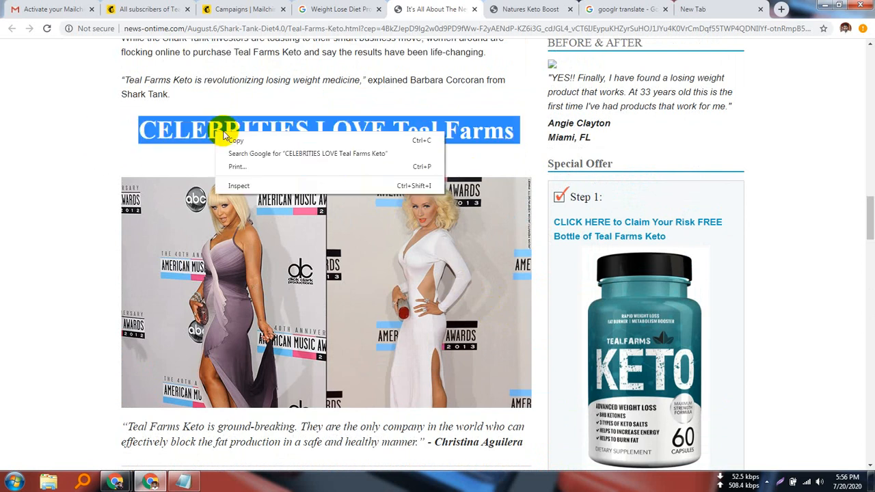
click(235, 136)
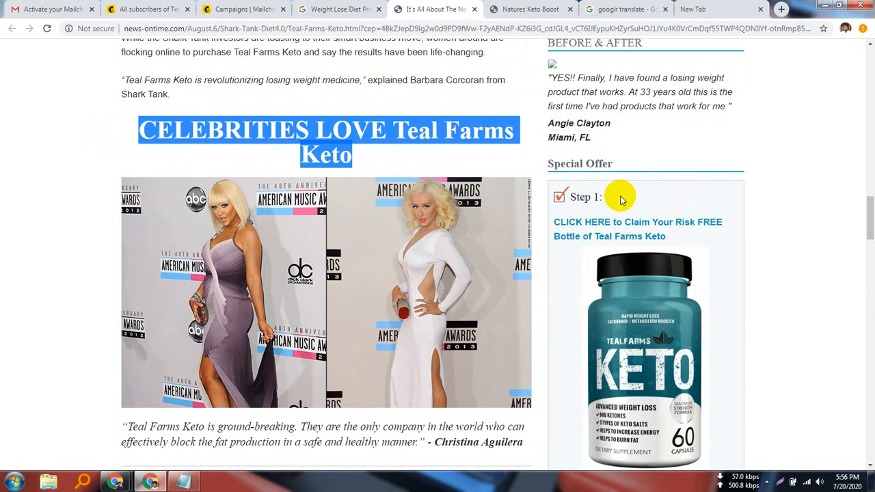
click(90, 9)
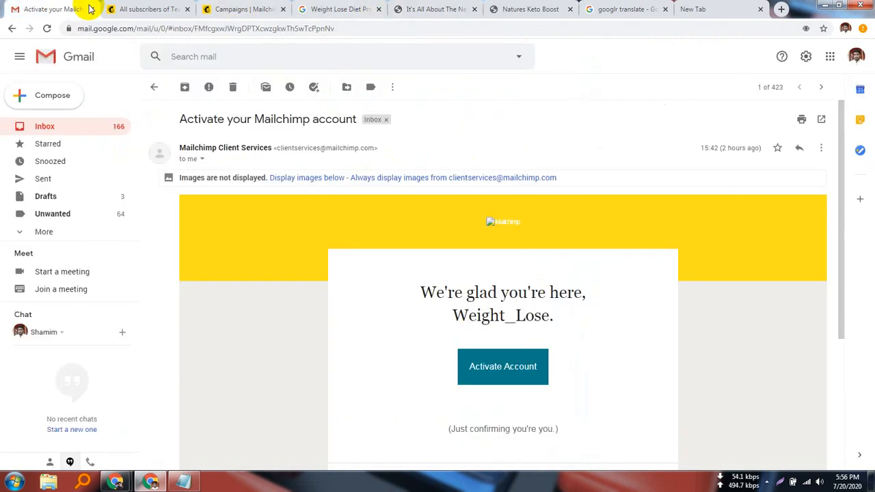
click(506, 9)
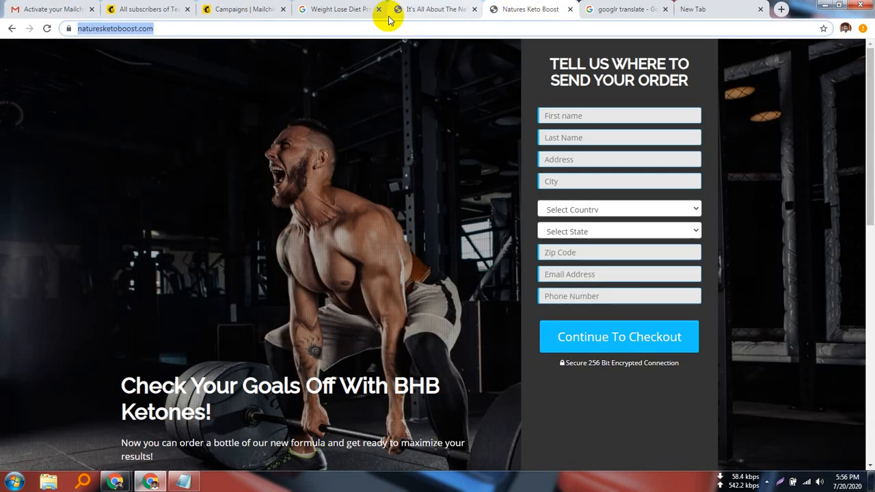
click(438, 9)
click(619, 9)
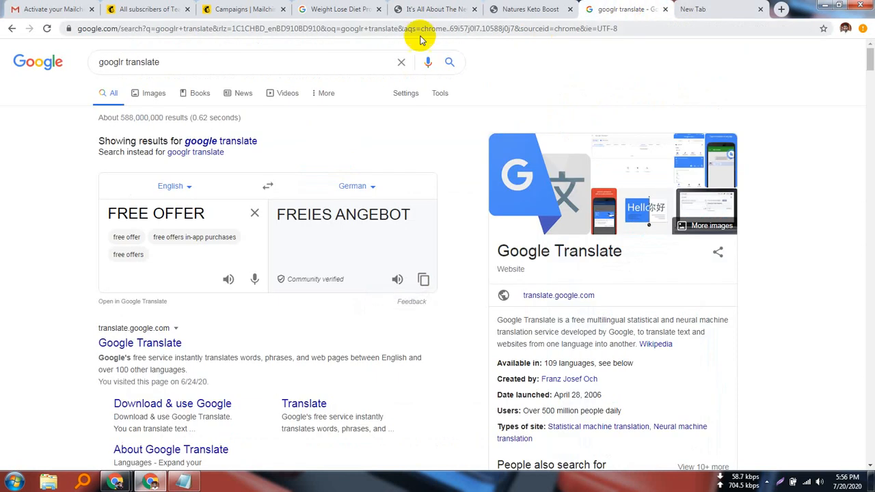
click(342, 9)
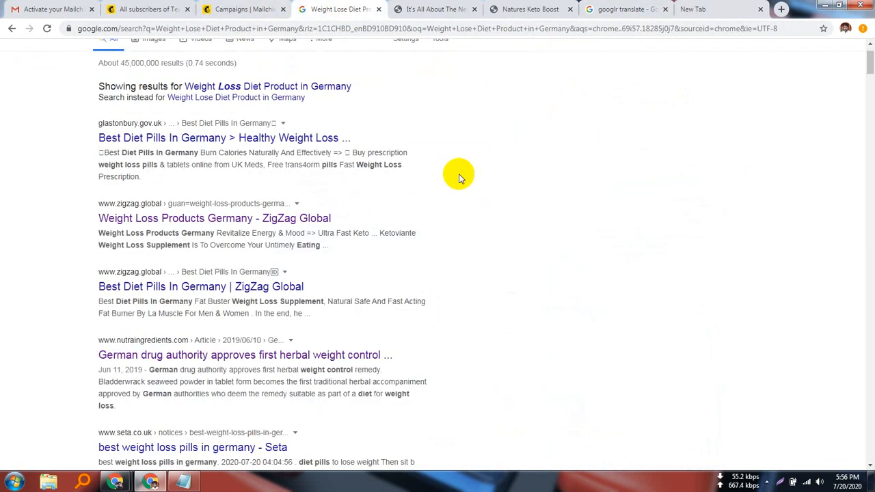
- Enter "Get your product from our website" as the campaign's subject, correcting the misspelled last word
click(239, 9)
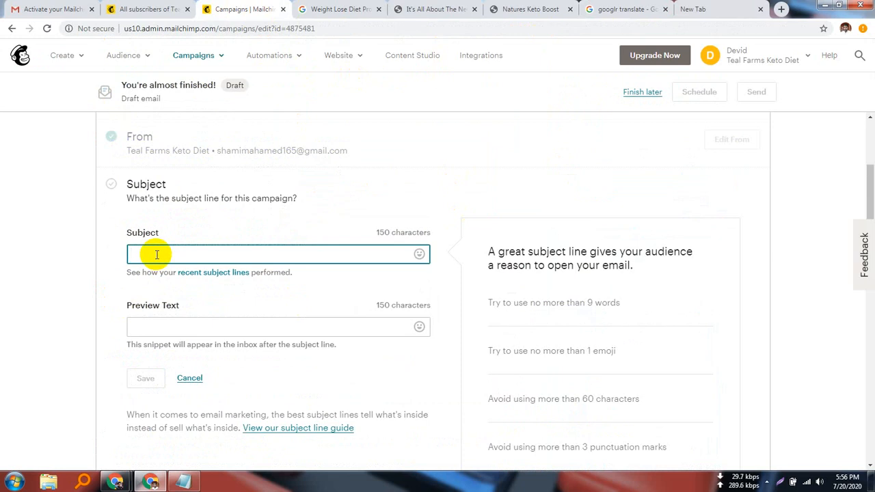
text(Get your product from our website)
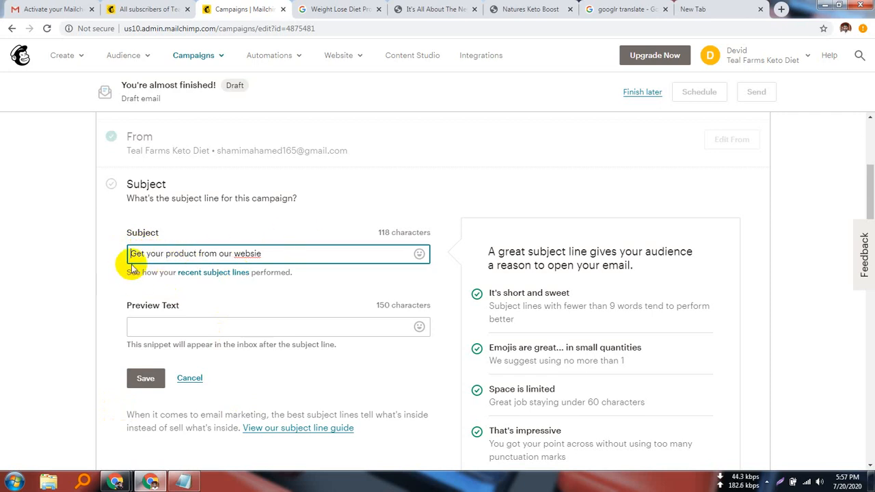
right_click(253, 256)
click(277, 262)
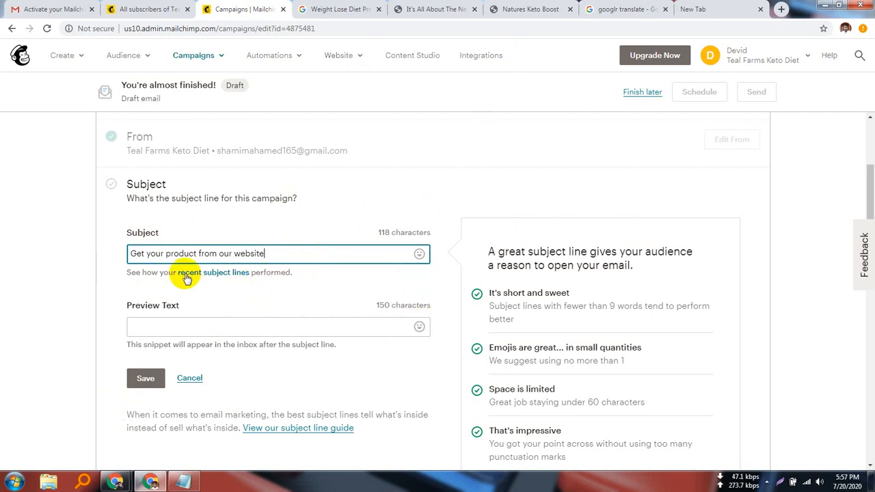
- Translate the subject text "Get your product from our website" into German with Google Translate and copy the translation
click(229, 253)
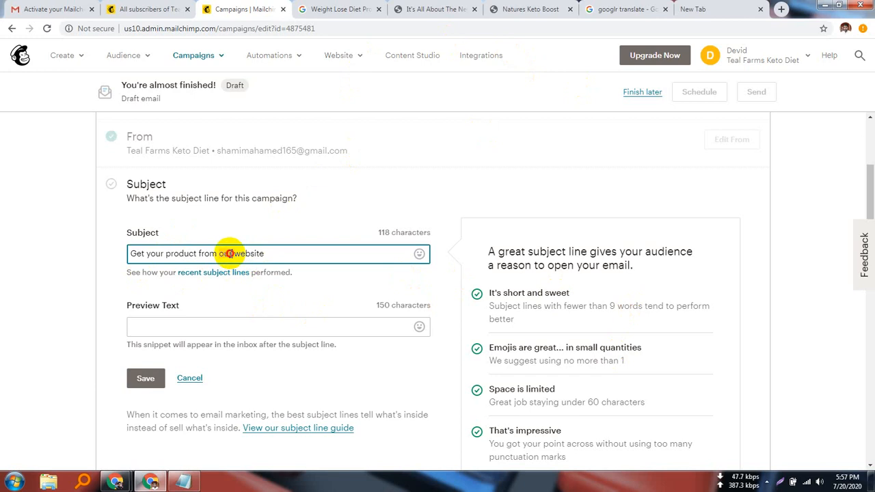
key(ctrl+a)
right_click(229, 254)
click(275, 276)
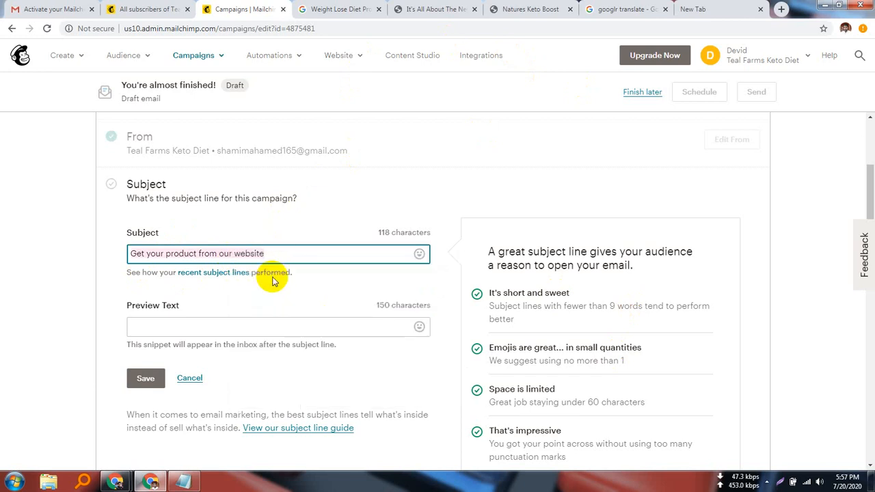
click(619, 13)
drag(220, 210, 76, 196)
key(BackSpace)
key(ctrl+v)
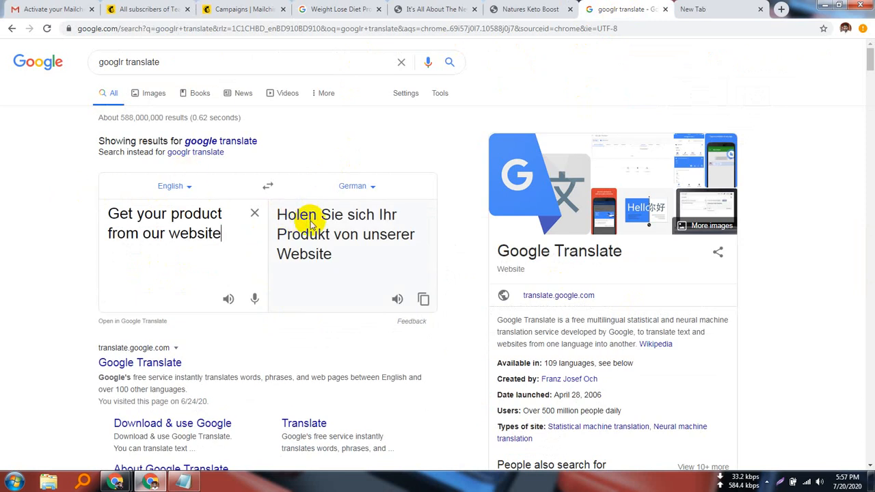
click(425, 300)
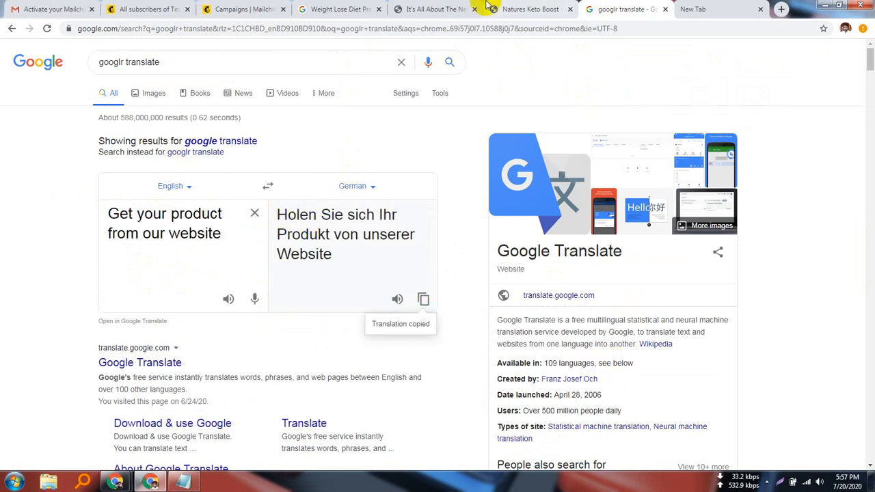
- Replace the Mailchimp campaign's subject with "Holen Sie sich Ihr Produkt von unserer Website"
click(250, 9)
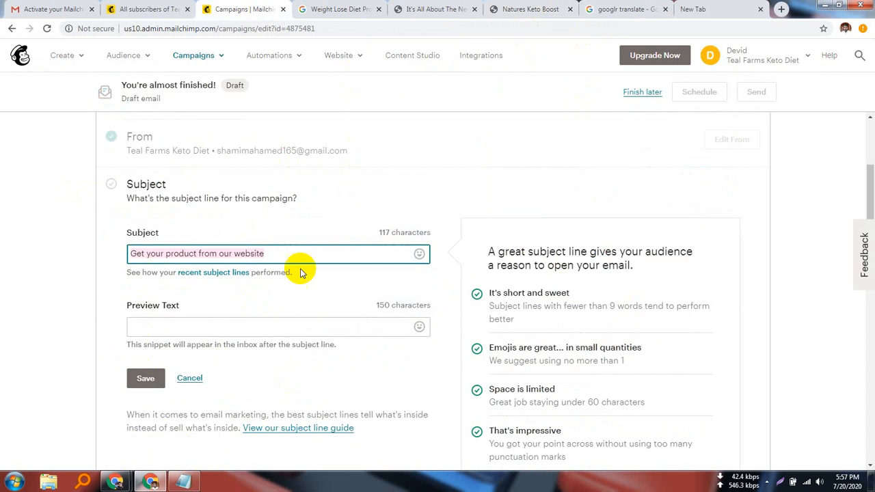
key(ctrl+a)
key(BackSpace)
key(ctrl+v)
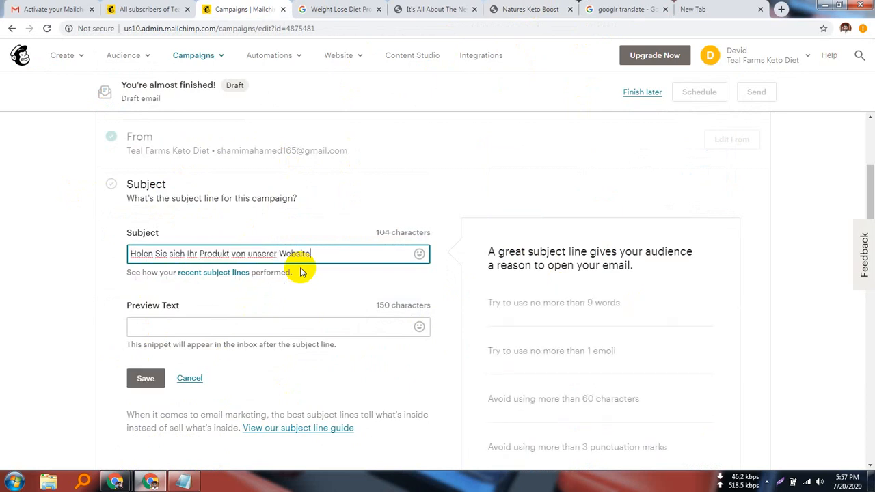
- Copy the heading "CELEBRITIES LOVE Teal Farms Keto" from the news article for use as the campaign's preview text
click(174, 330)
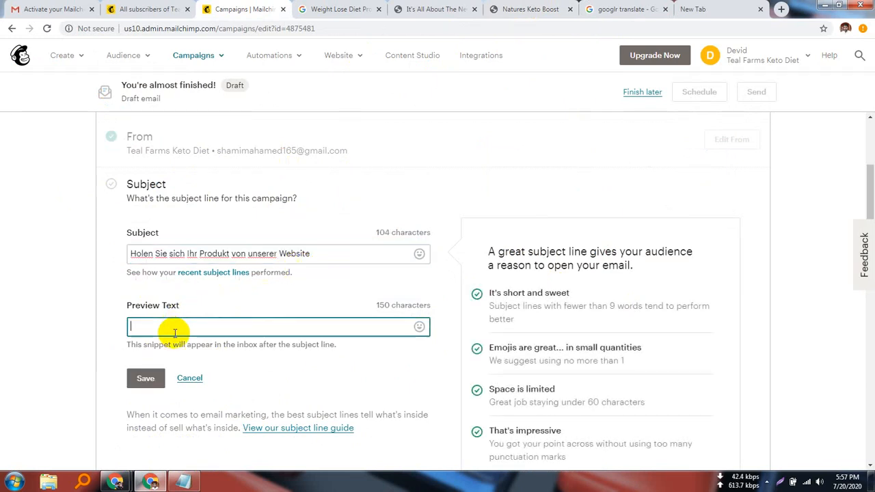
click(537, 9)
click(444, 9)
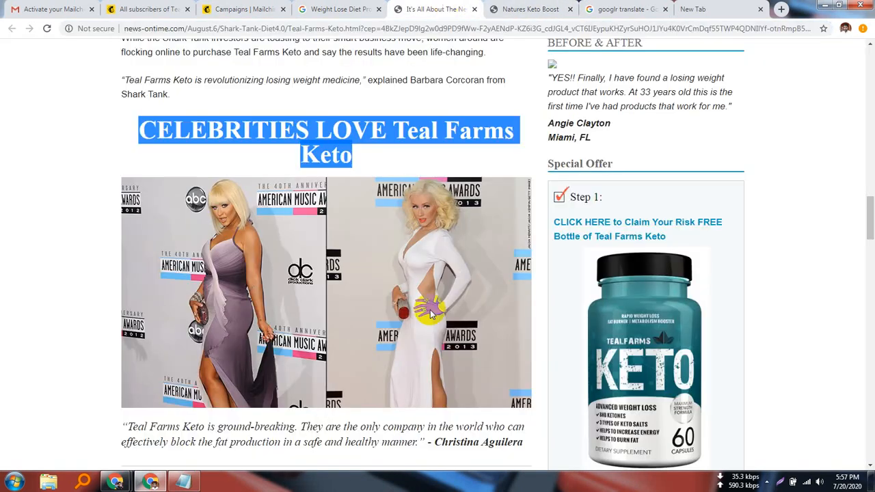
right_click(335, 131)
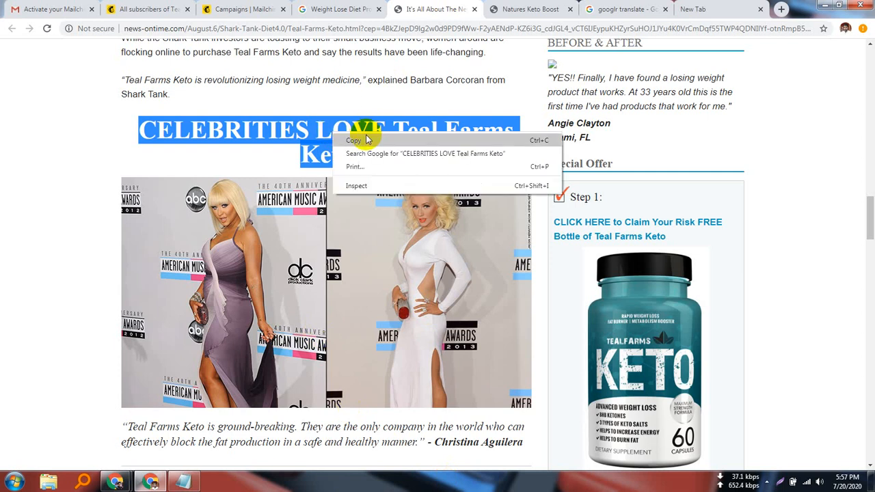
click(356, 139)
- Translate "CELEBRITIES LOVE Teal Farms Keto" into German with Google Translate and copy the translation
click(639, 9)
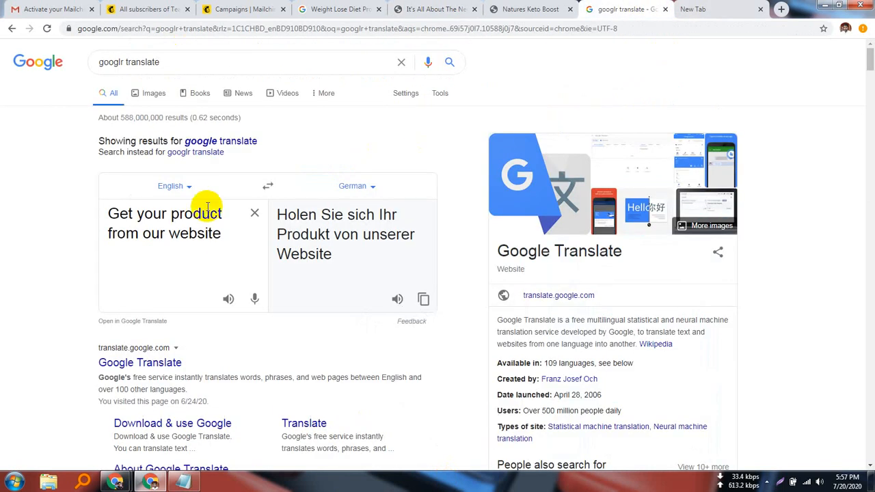
triple_click(224, 233)
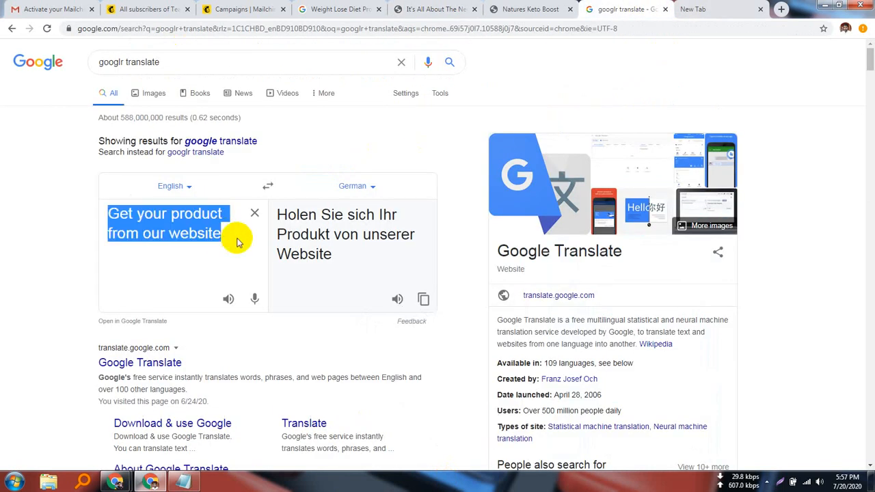
key(BackSpace)
key(ctrl+v)
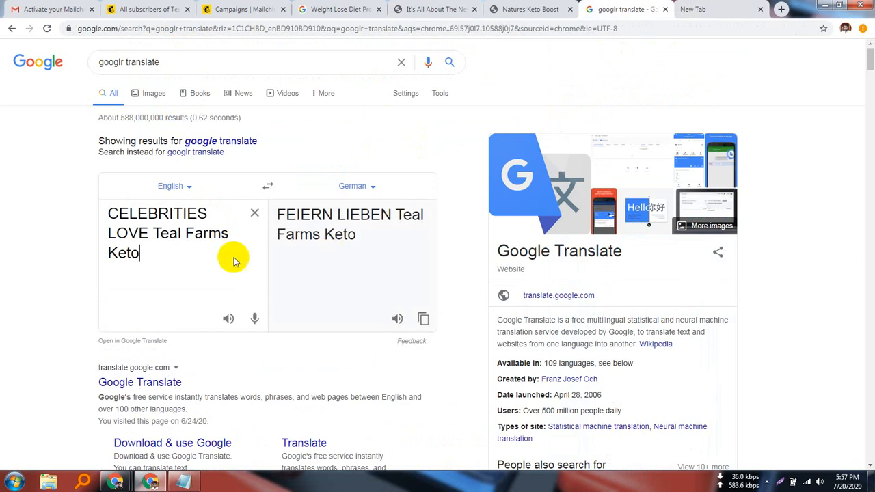
click(423, 320)
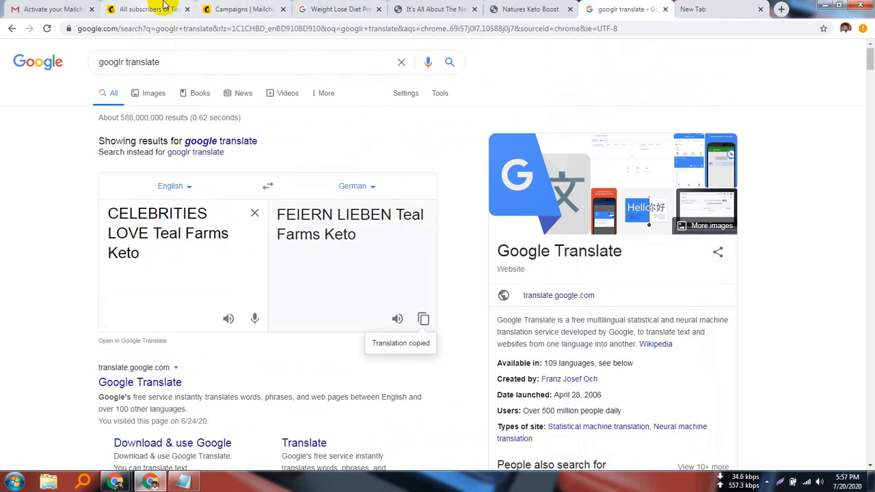
- Set the campaign's preview text to "FEIERN LIEBEN Teal Farms Keto" and save the subject section
click(270, 9)
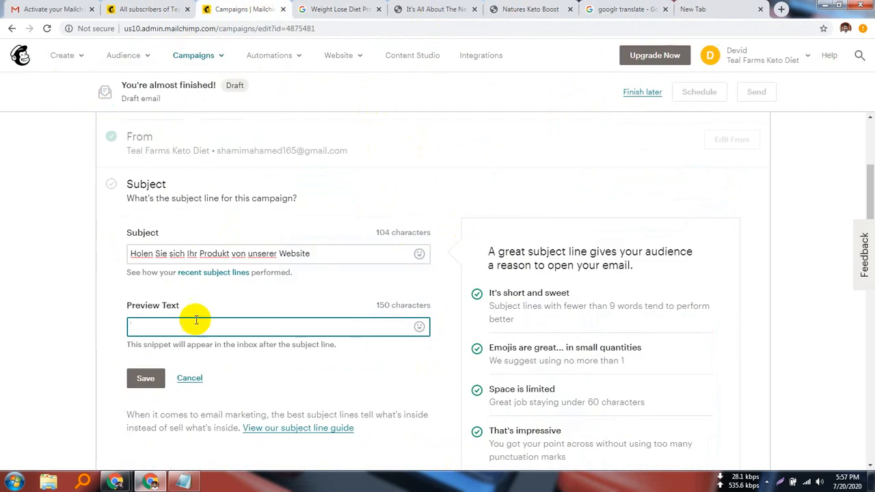
key(ctrl+v)
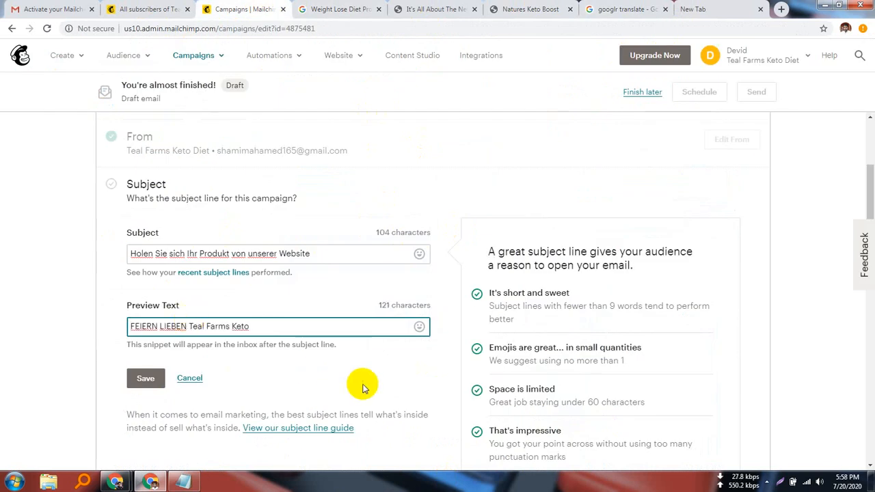
scroll(362, 385, down, 2)
scroll(335, 385, up, 2)
scroll(318, 378, up, 1)
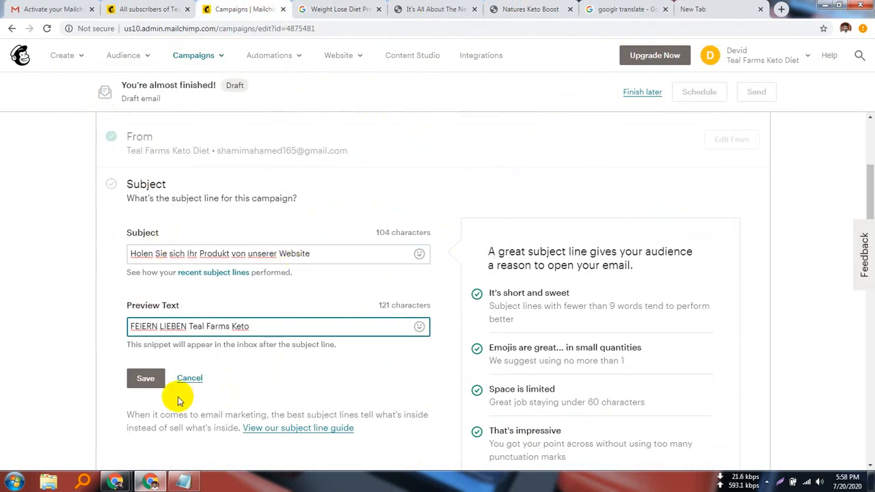
click(153, 379)
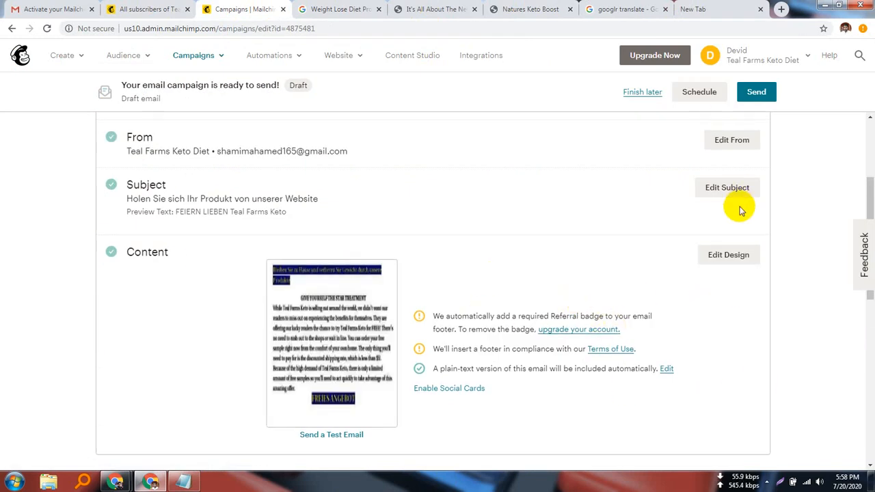
- Check the completed campaign sections and start a test email for the campaign, ready for its recipient address
scroll(172, 221, up, 4)
scroll(552, 248, down, 5)
scroll(397, 307, down, 2)
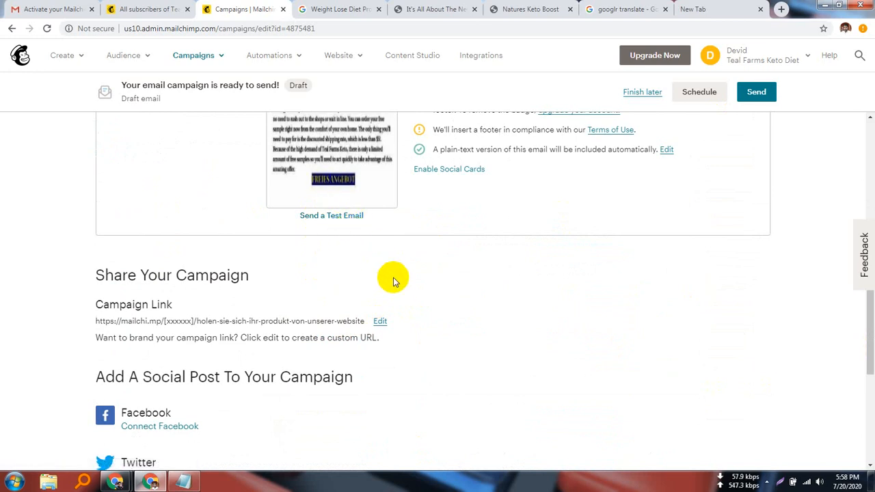
scroll(411, 267, up, 2)
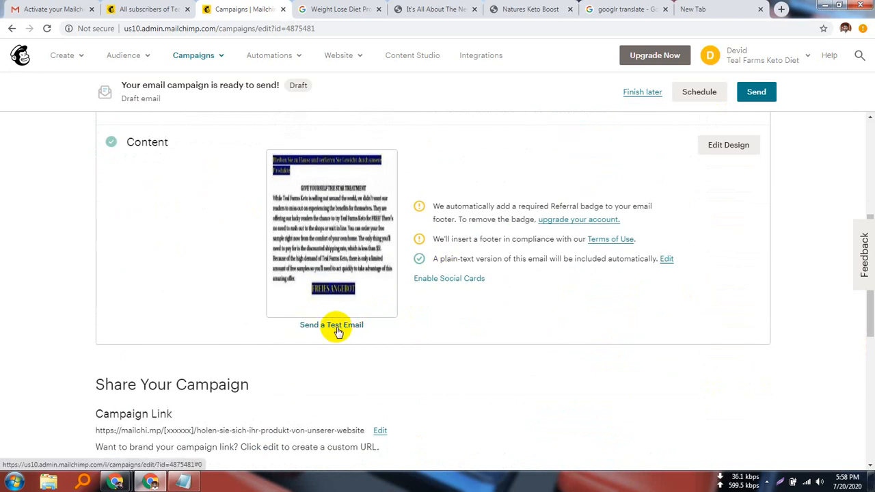
click(343, 327)
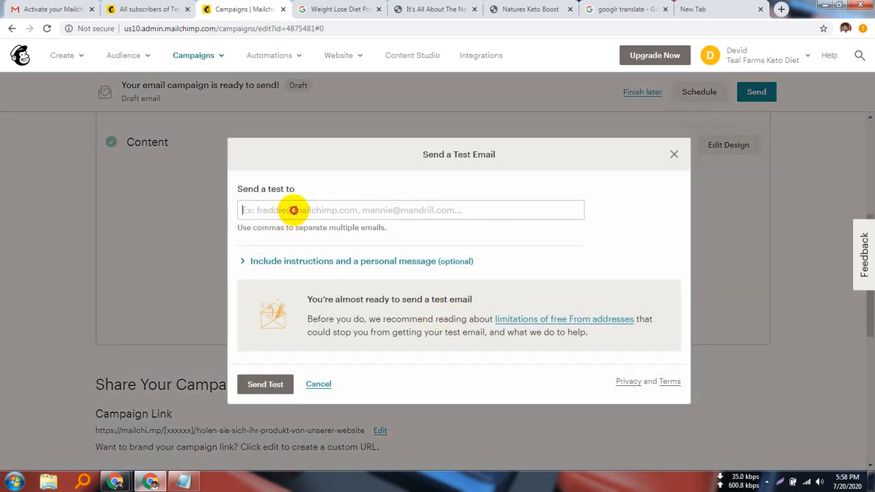
click(293, 210)
- Switch to the Google Meet call and open its chat messages
click(42, 9)
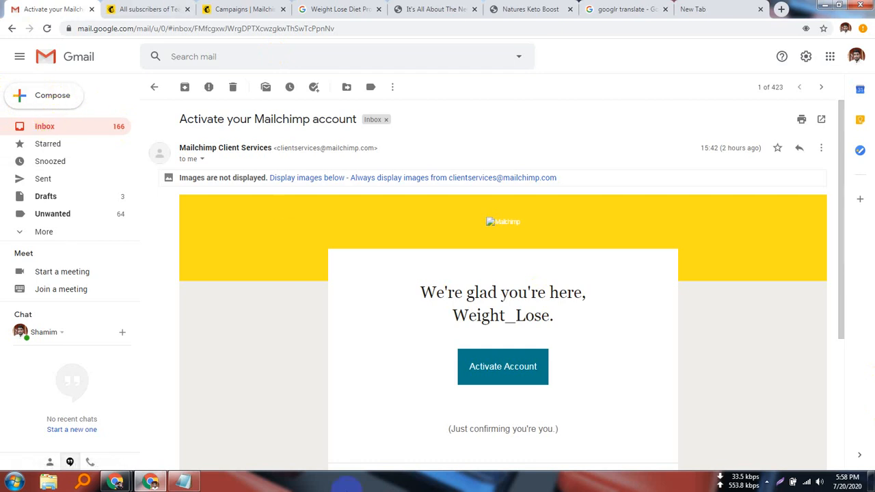
mouse_move(115, 482)
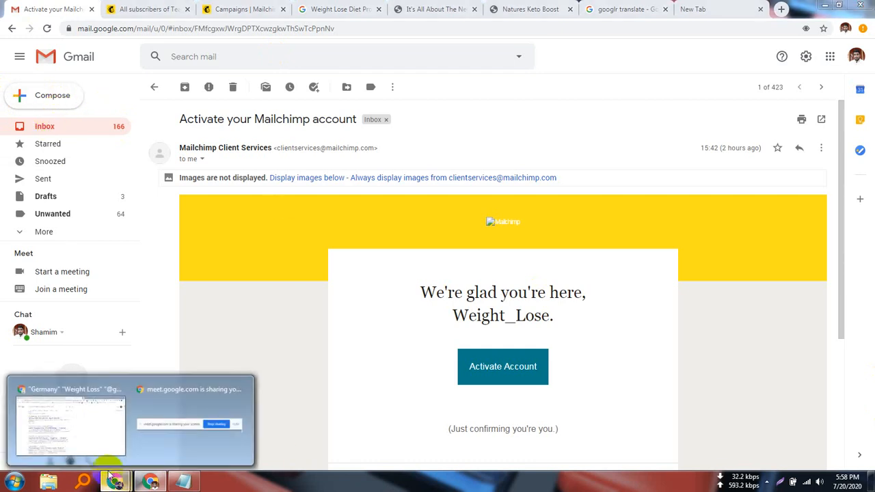
click(105, 426)
click(93, 9)
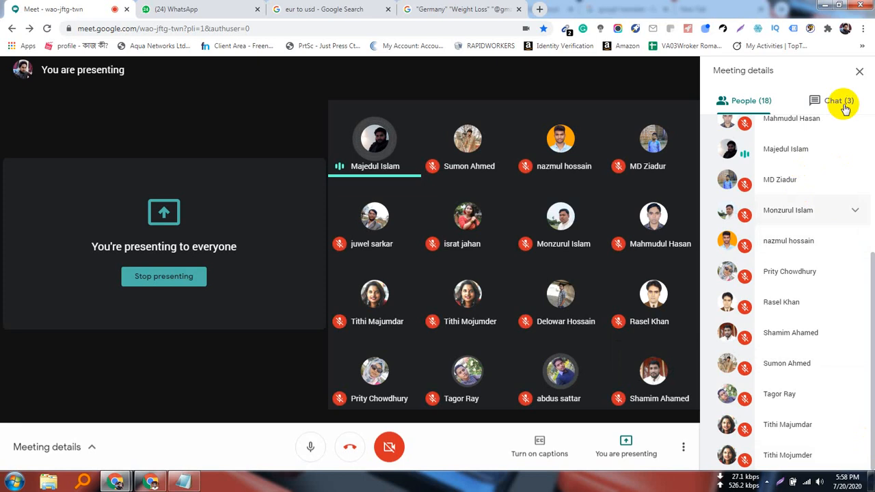
click(844, 105)
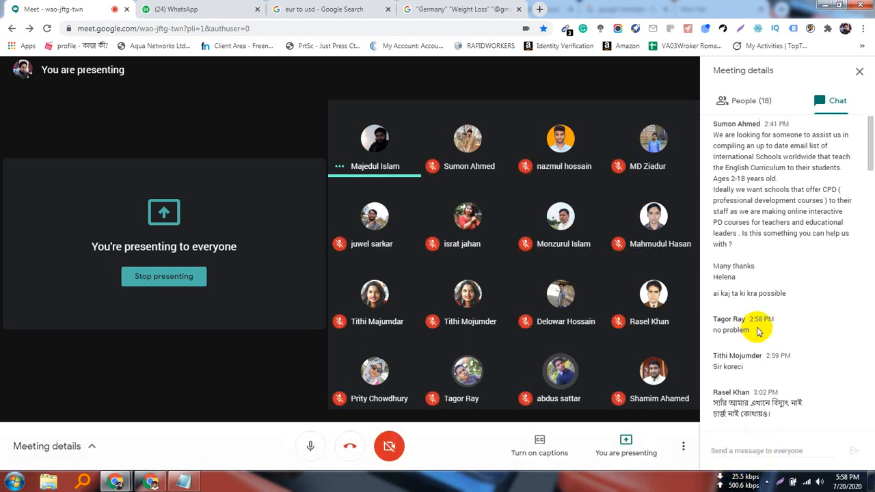
- Copy the email address from the newest Google Meet chat message and return to the browser window holding the Mailchimp campaign
scroll(786, 336, down, 4)
scroll(824, 346, down, 8)
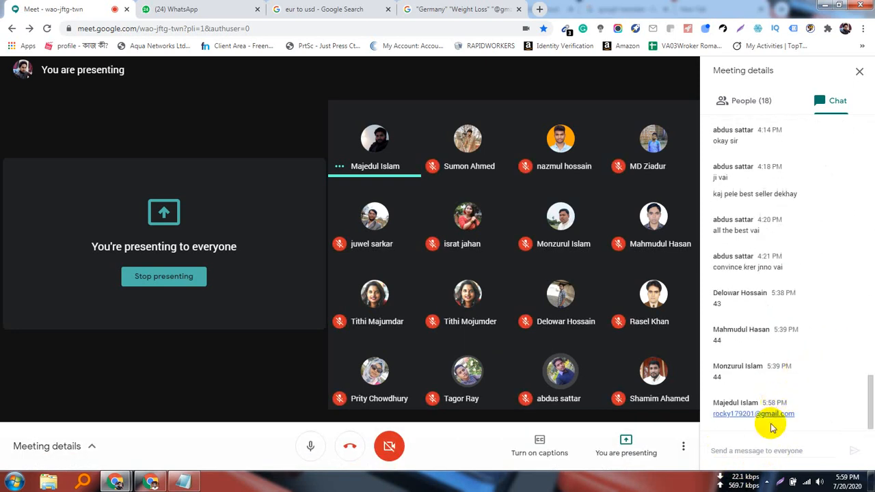
drag(803, 420, 705, 420)
right_click(723, 414)
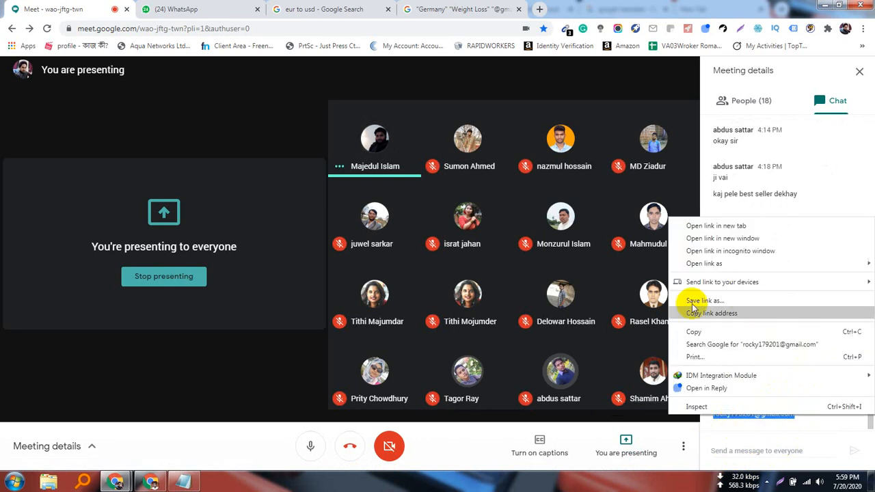
click(693, 333)
click(445, 8)
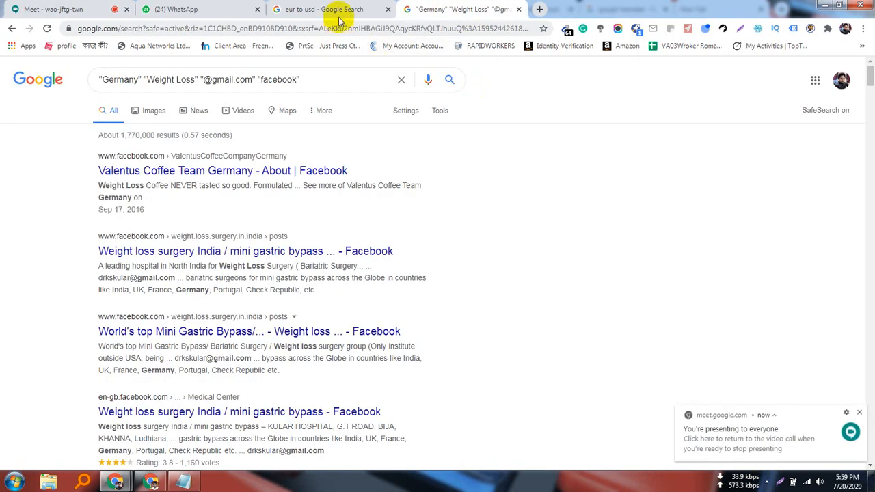
click(148, 481)
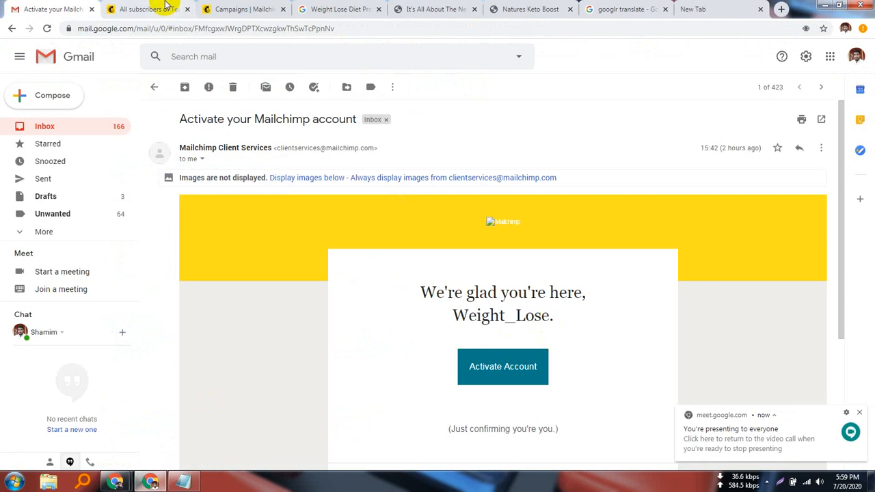
- Return to the Mailchimp campaign and send its test email to the copied email address
click(234, 9)
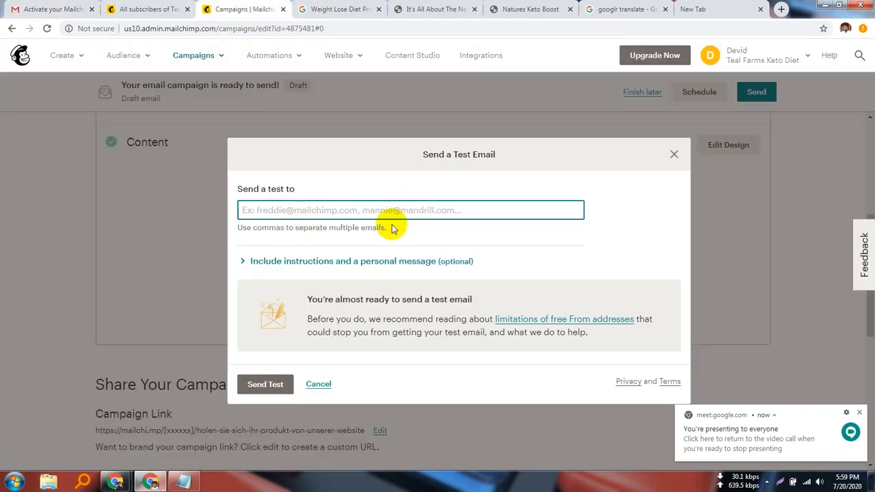
key(ctrl+v)
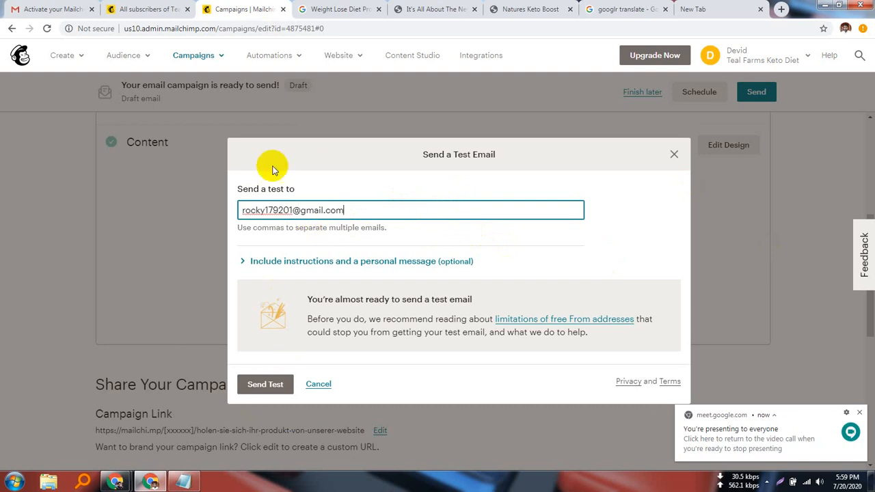
click(266, 385)
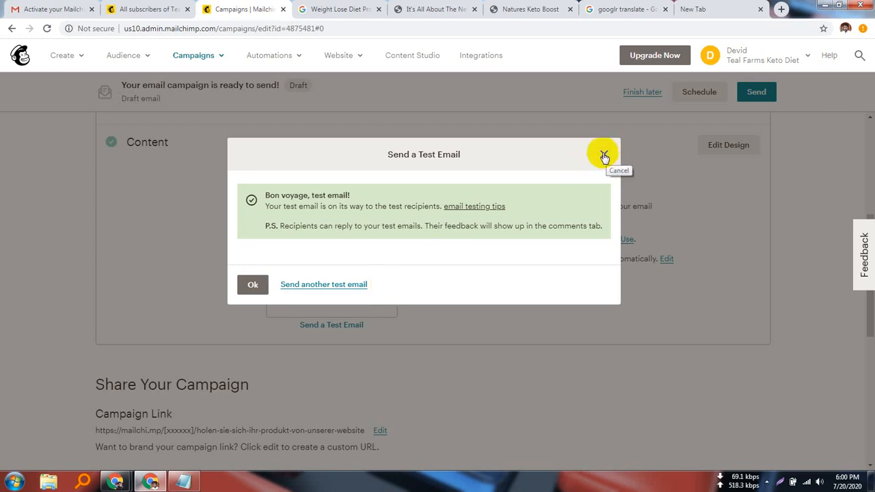
- Switch to the Google Meet call and copy the email address from the newest chat message
click(51, 9)
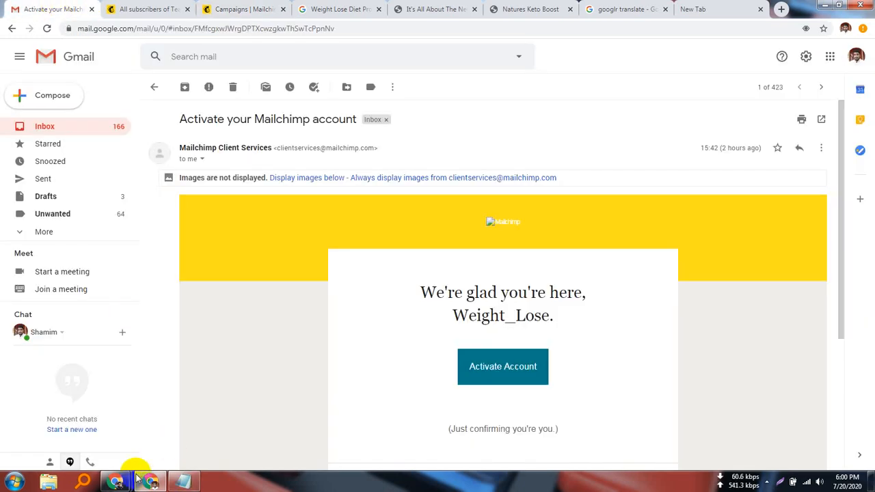
mouse_move(144, 479)
click(58, 416)
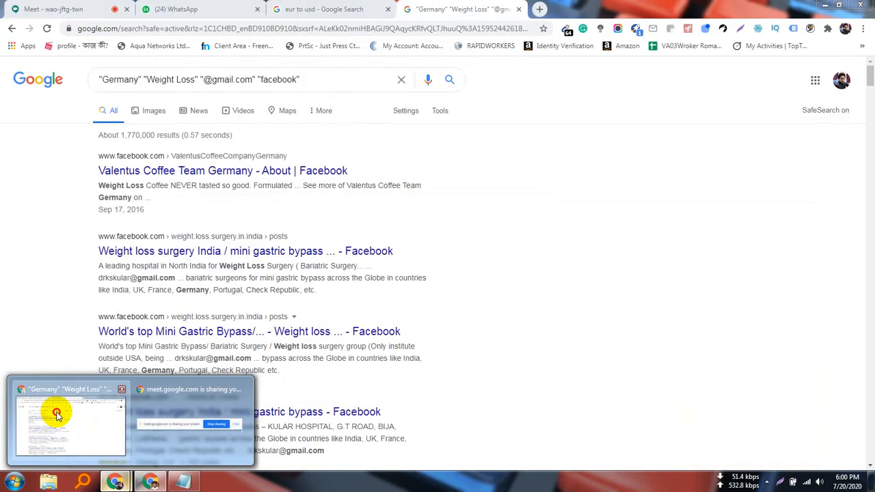
click(176, 9)
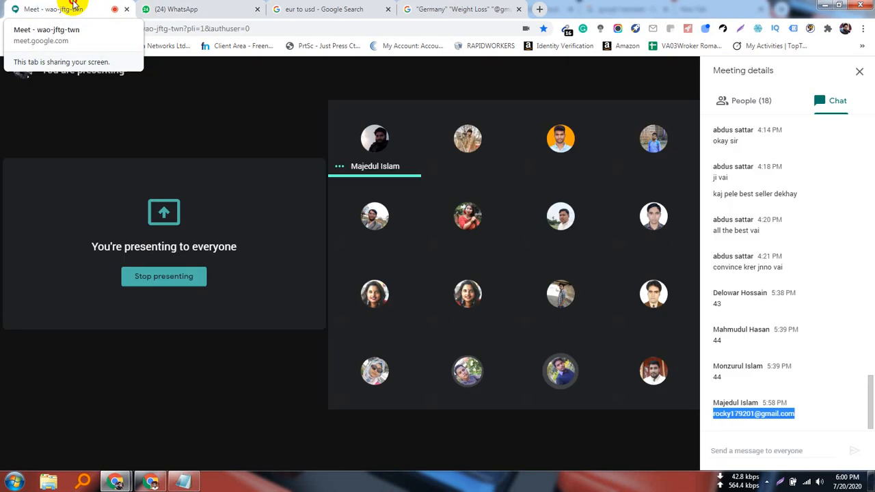
click(62, 8)
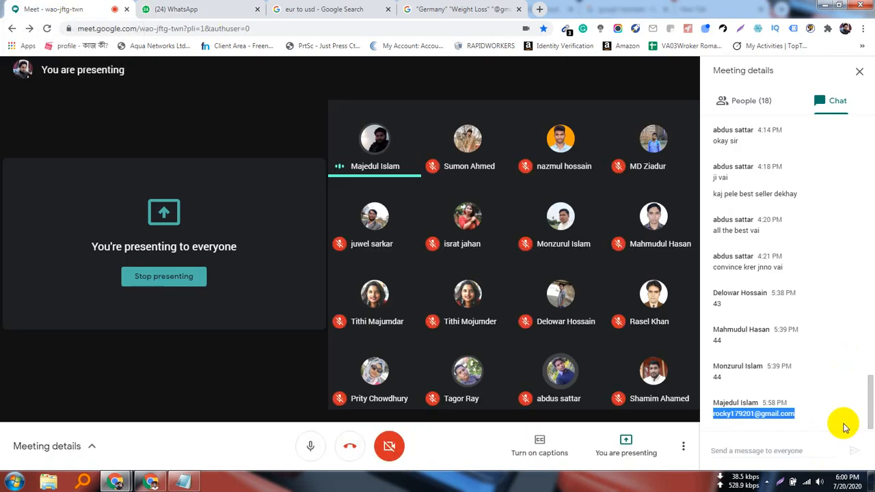
click(751, 448)
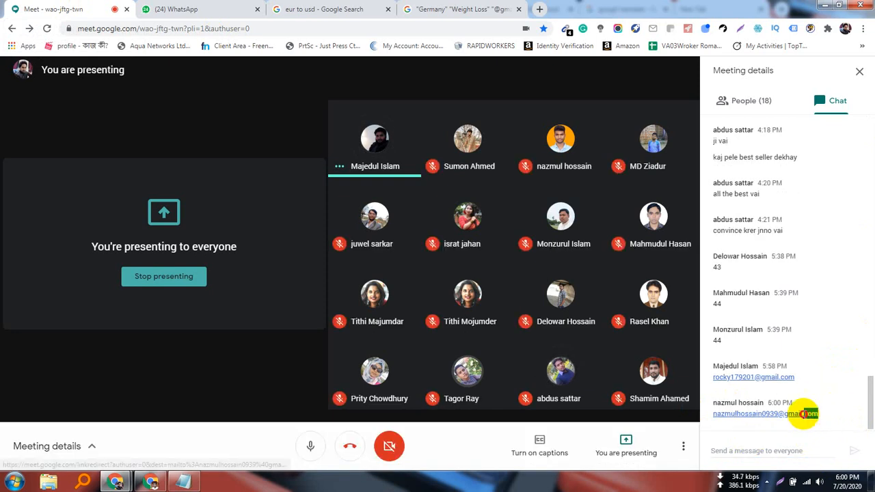
drag(848, 414, 713, 414)
key(ctrl+c)
right_click(727, 414)
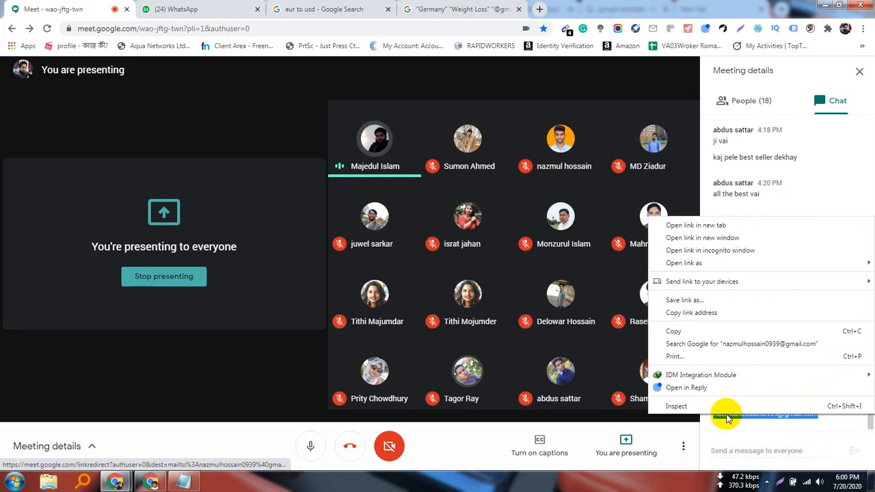
click(664, 332)
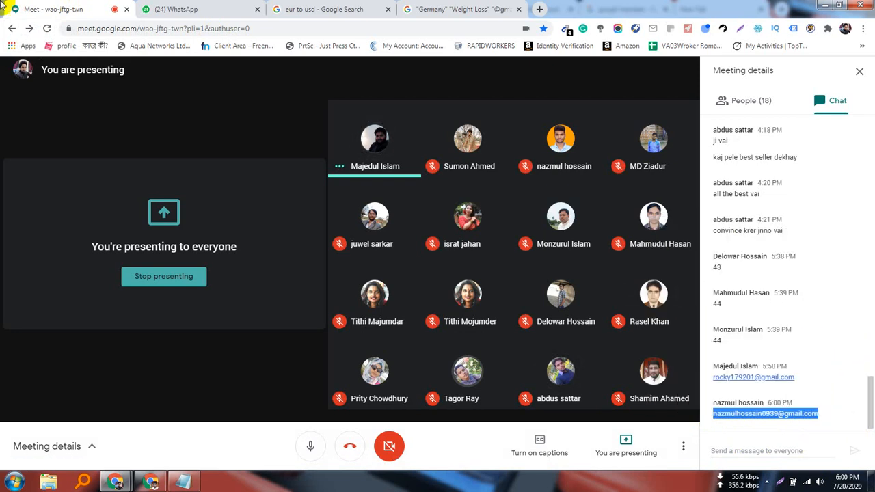
- Return to the Mailchimp campaign, send another test email to the newly copied address, and close the test email dialog
click(152, 483)
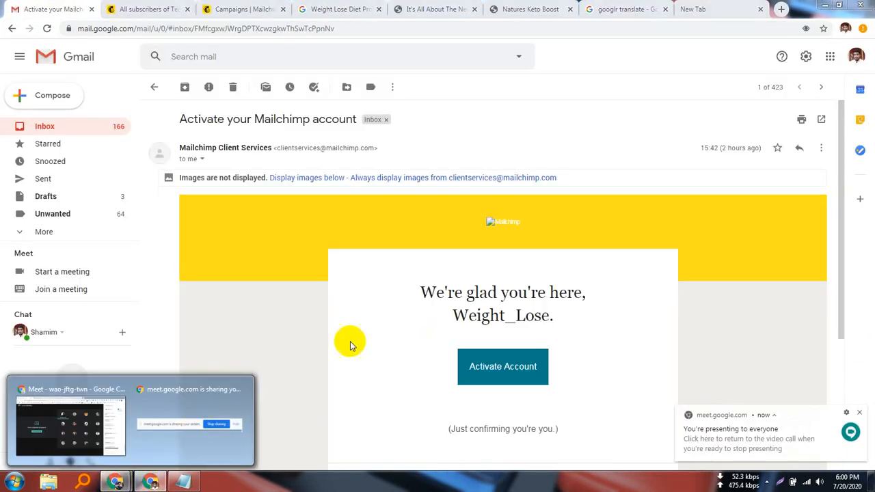
click(102, 432)
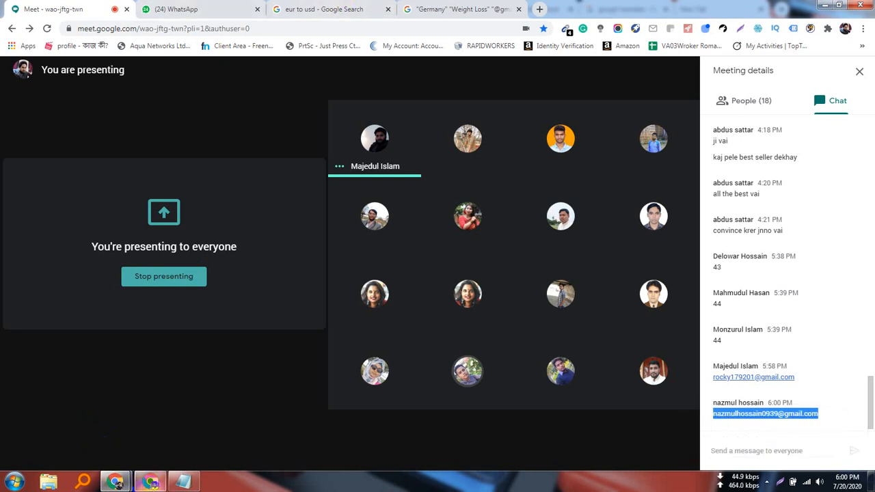
click(162, 482)
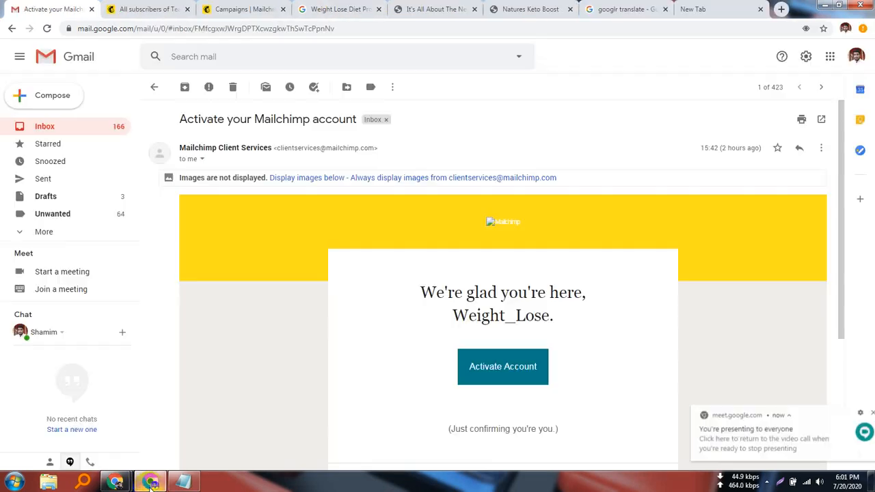
click(249, 9)
click(326, 286)
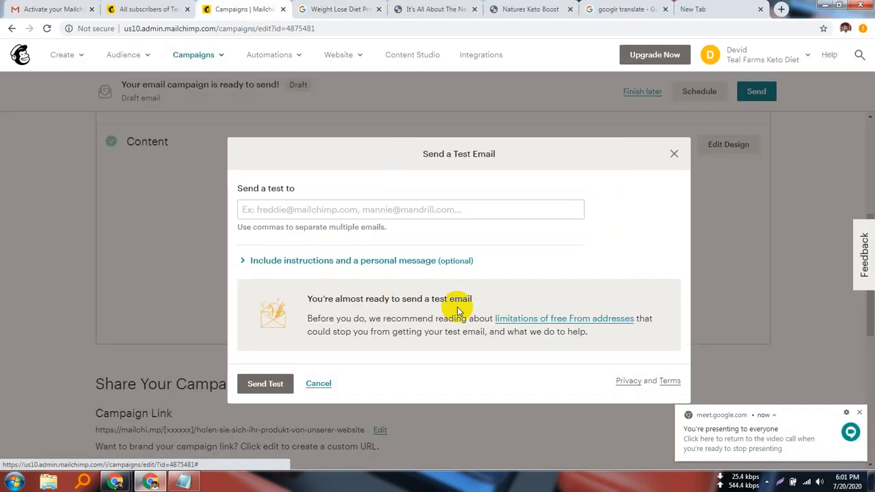
click(299, 212)
key(ctrl+v)
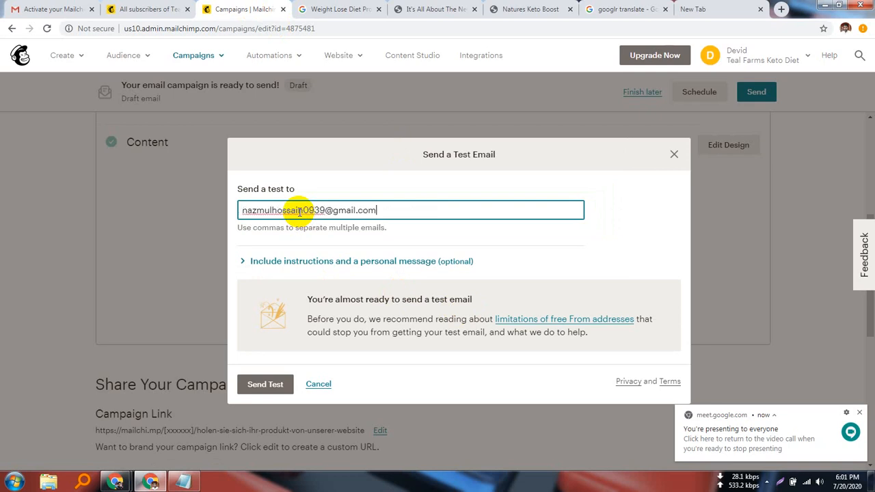
click(245, 209)
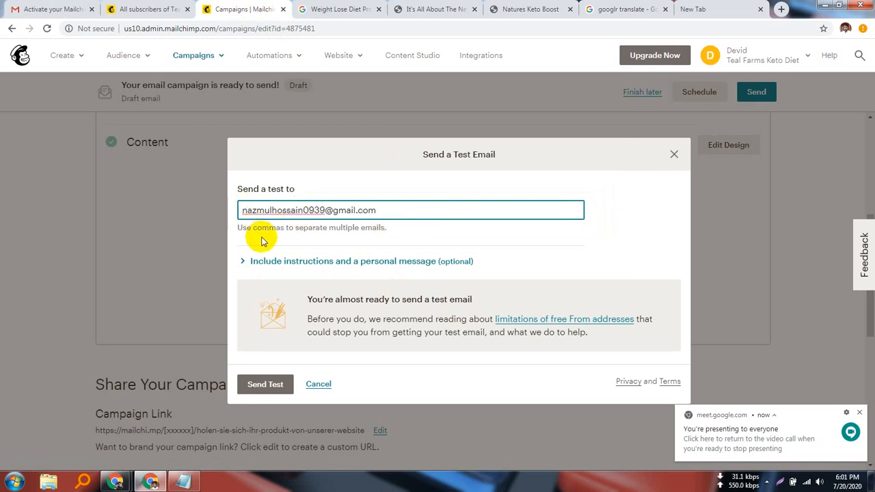
click(270, 384)
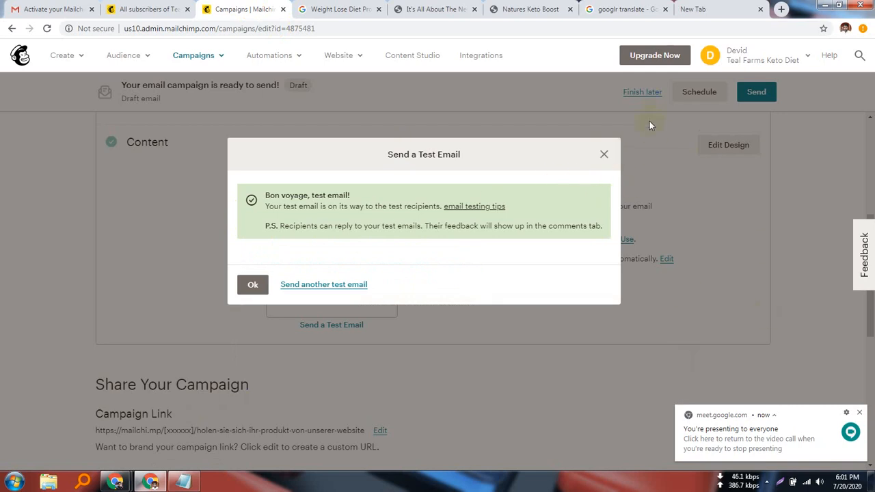
click(605, 157)
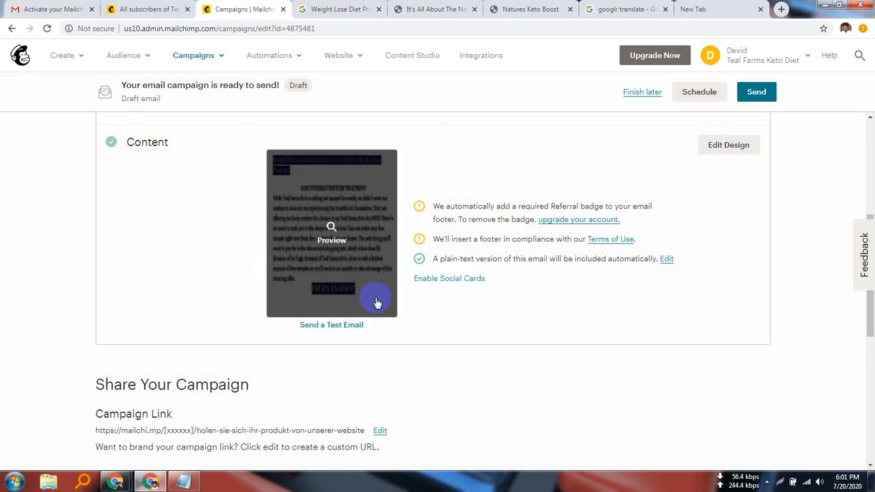
- Review the campaign's recipients, sender, subject and content sections before sending
scroll(352, 225, up, 3)
scroll(276, 342, down, 2)
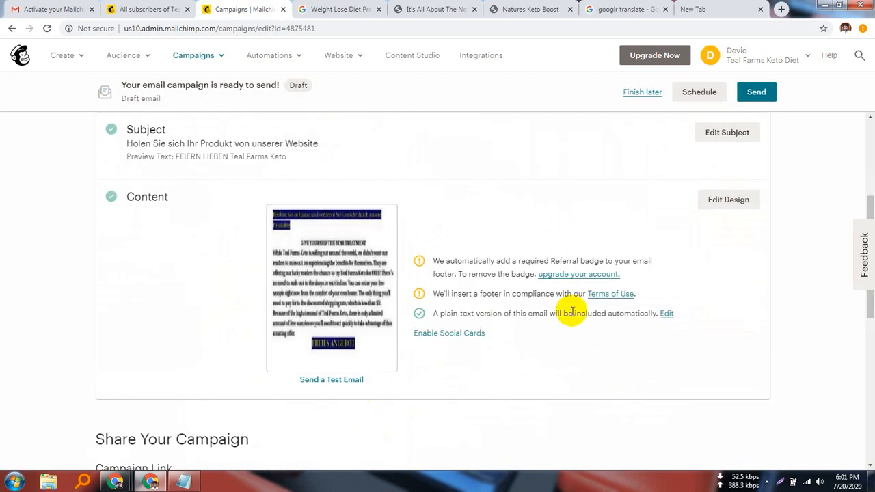
scroll(492, 354, up, 3)
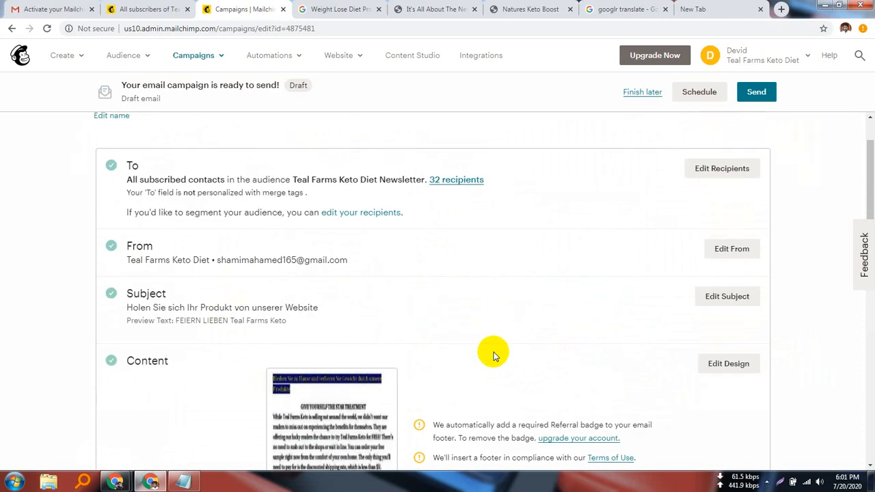
scroll(495, 356, down, 6)
scroll(500, 366, up, 3)
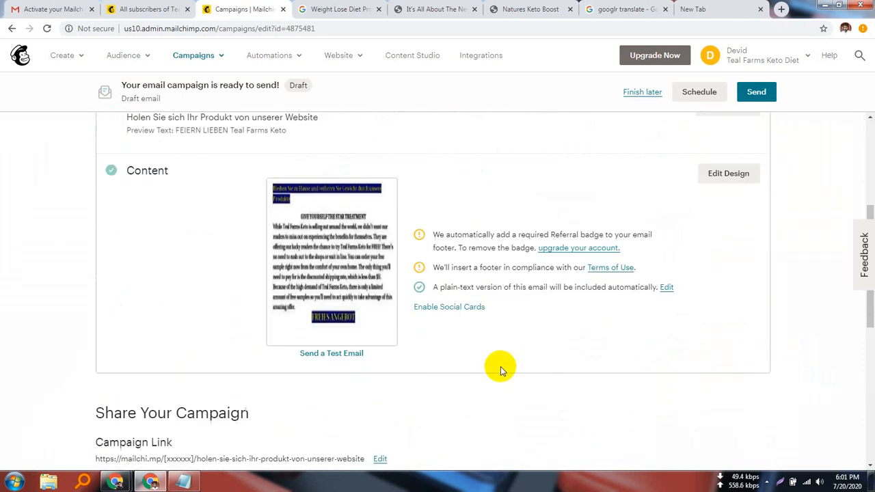
scroll(500, 366, up, 1)
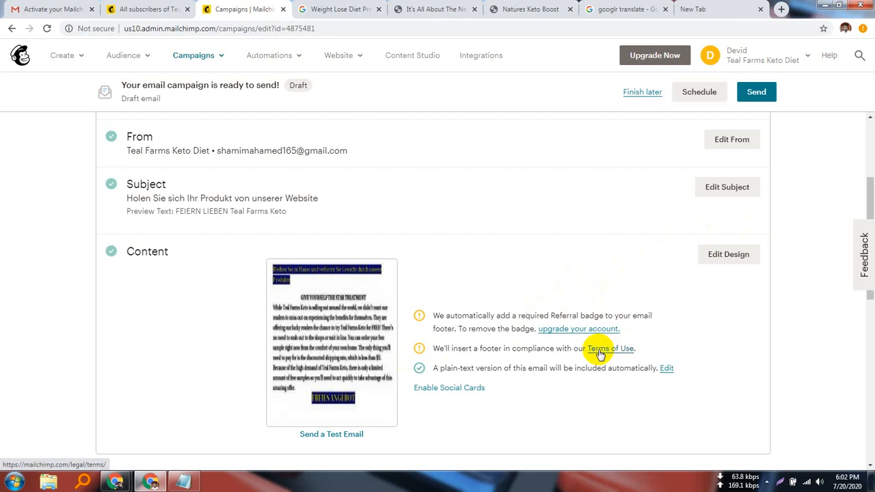
scroll(792, 301, up, 3)
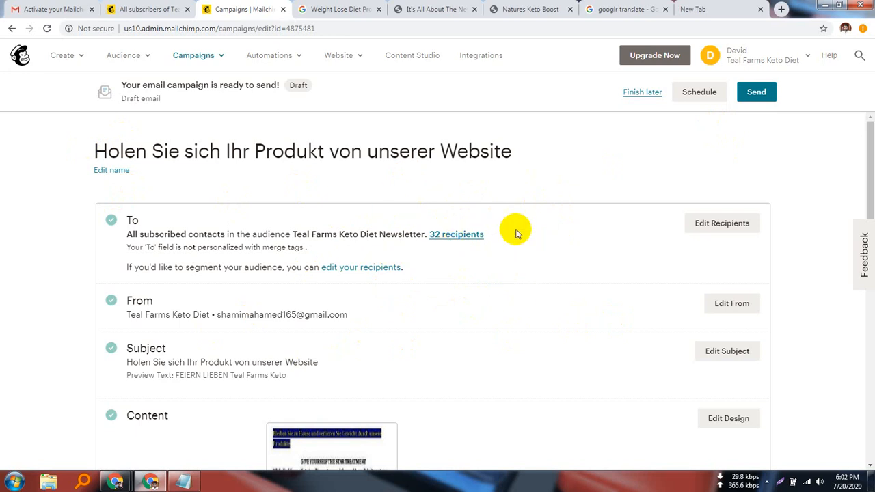
scroll(641, 257, down, 3)
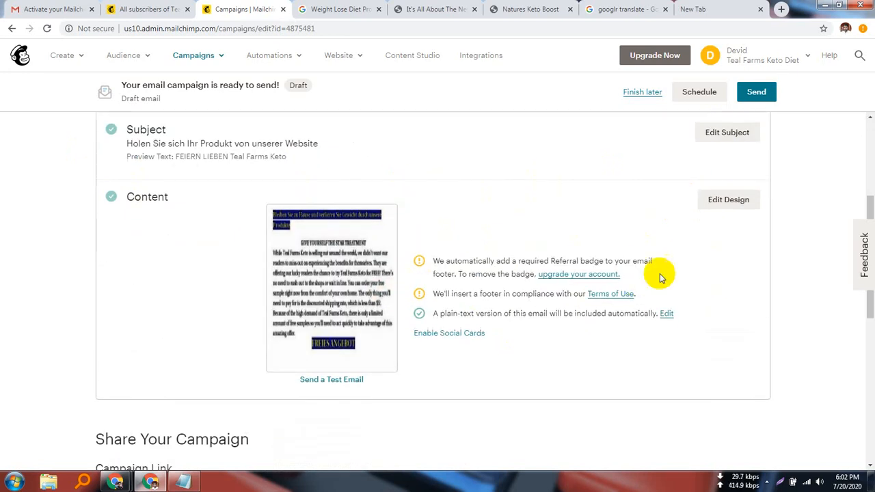
scroll(645, 297, up, 3)
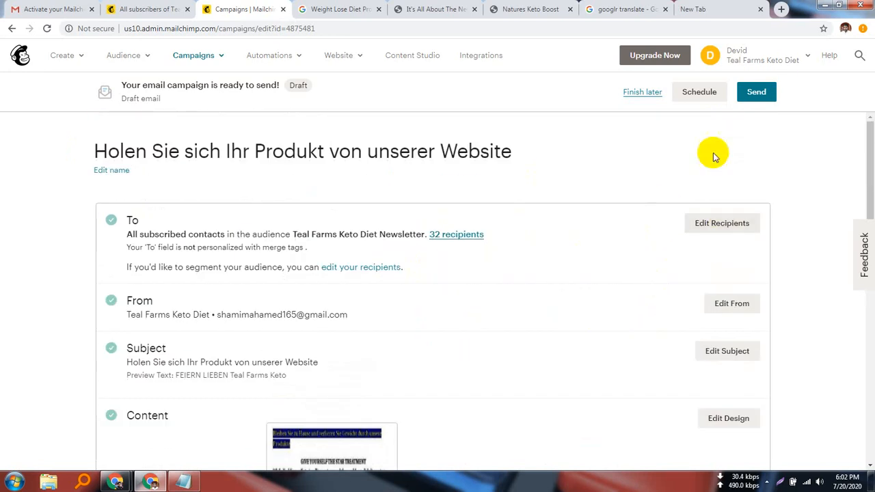
- Send the campaign immediately to the Teal Farms Keto Diet Newsletter audience
click(757, 91)
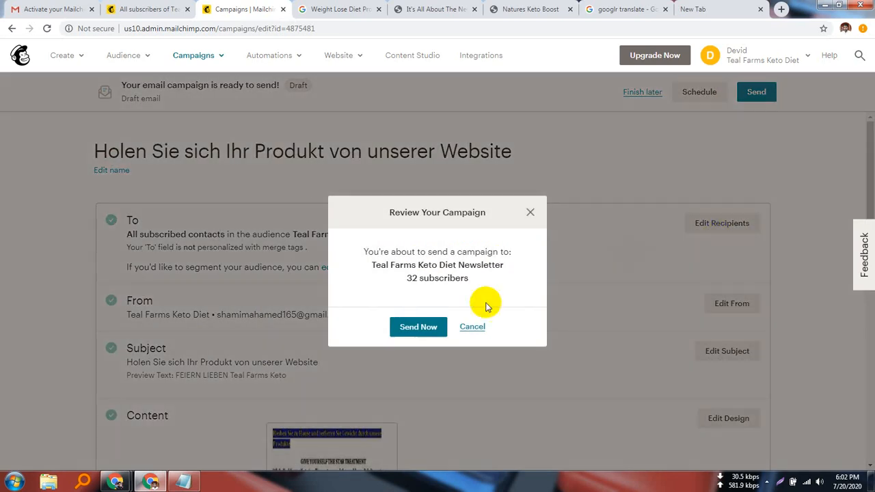
click(419, 328)
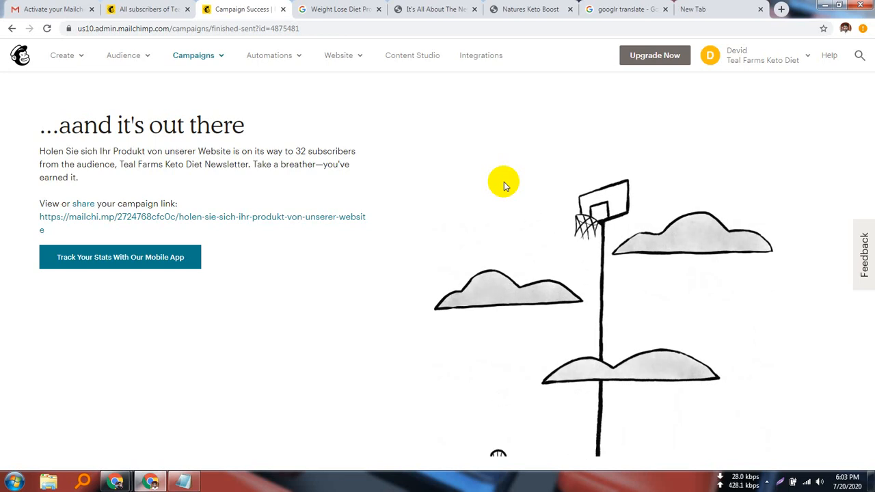
- Copy the sent campaign's mailchi.mp link from the success page
drag(364, 213, 34, 226)
key(ctrl+c)
click(35, 221)
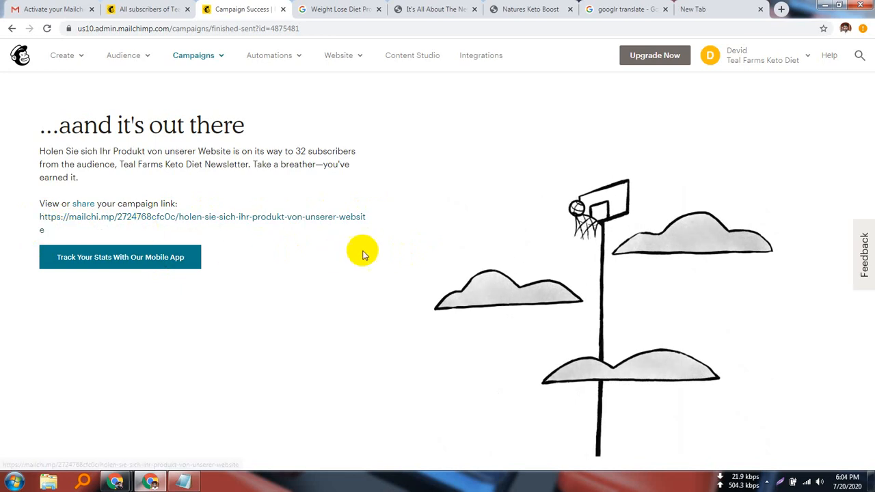
right_click(41, 224)
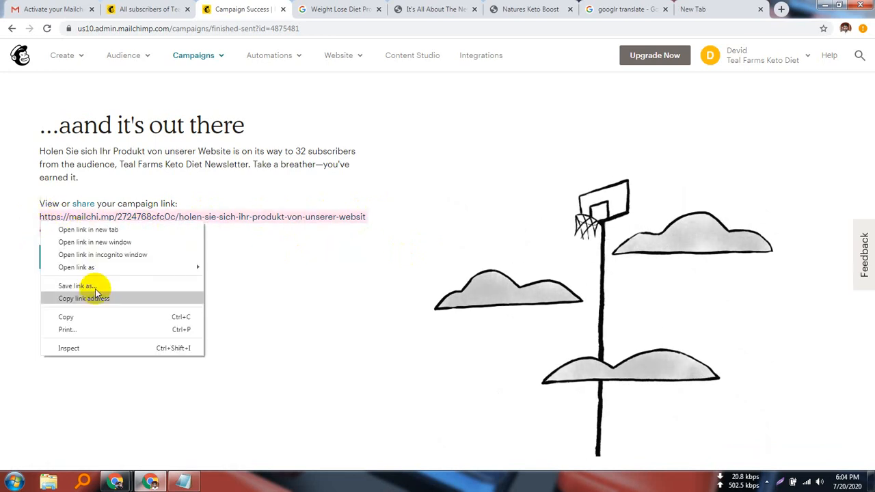
click(65, 317)
- Switch to the Google Meet call and post the copied campaign link in the chat
click(24, 7)
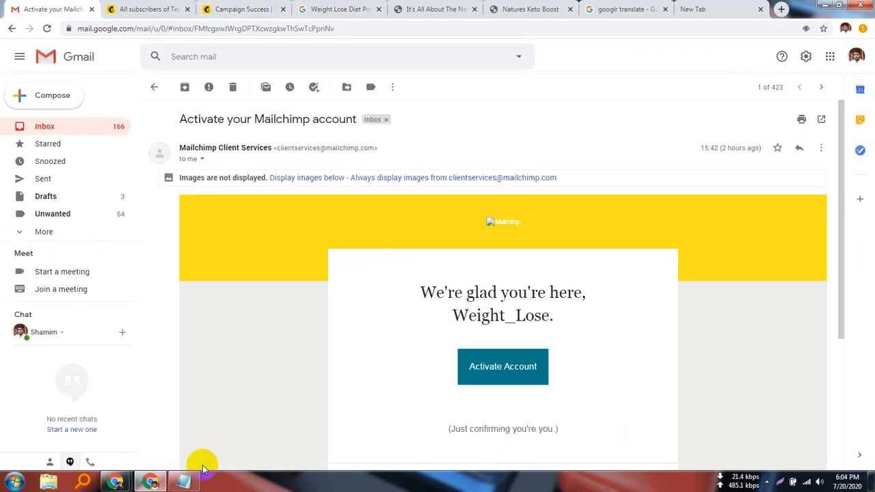
mouse_move(123, 484)
click(86, 425)
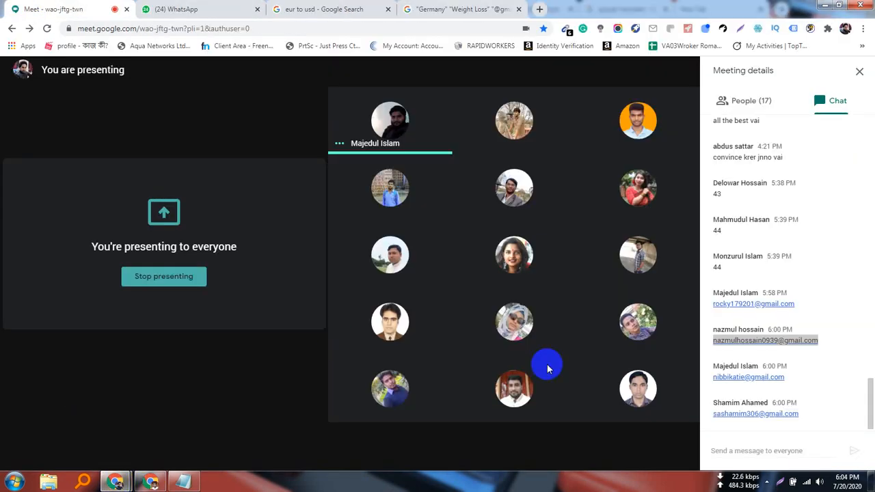
click(732, 450)
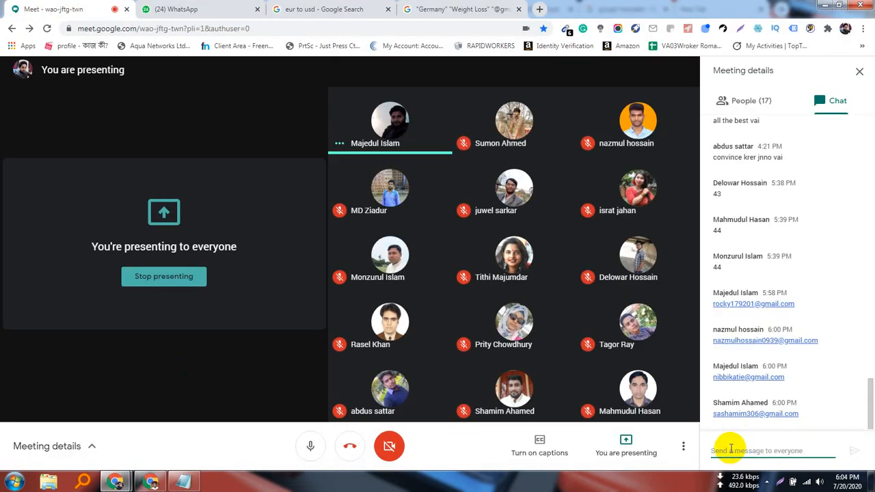
key(ctrl+v)
key(Return)
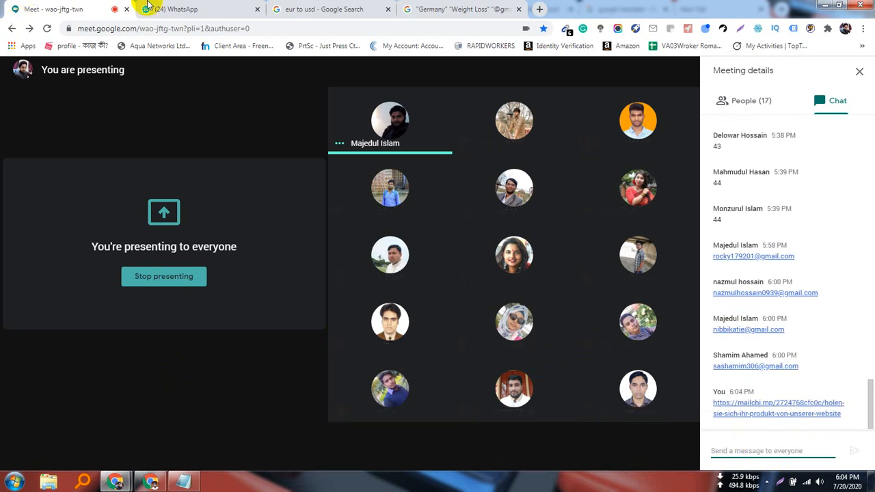
- Switch to WhatsApp and send the copied campaign link to the HSL - RAN - 105 and Ledp105 student's adda groups
click(148, 6)
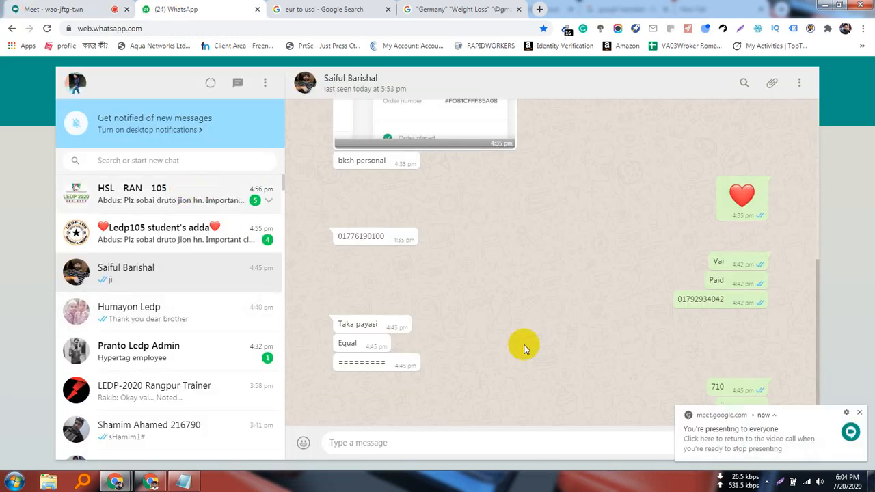
click(411, 447)
key(ctrl+v)
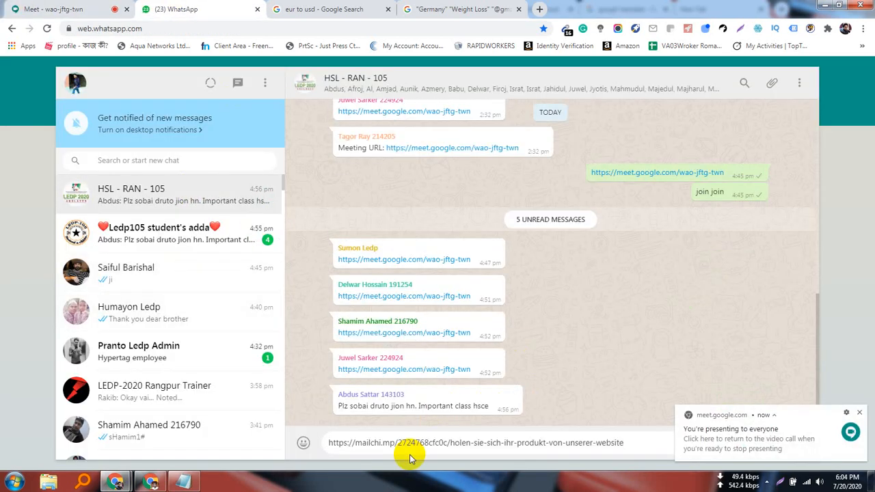
key(Return)
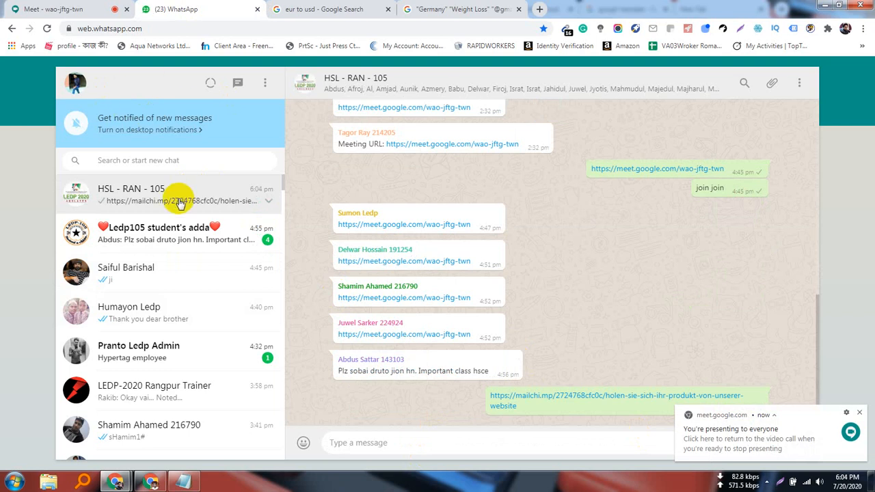
click(180, 230)
key(ctrl+v)
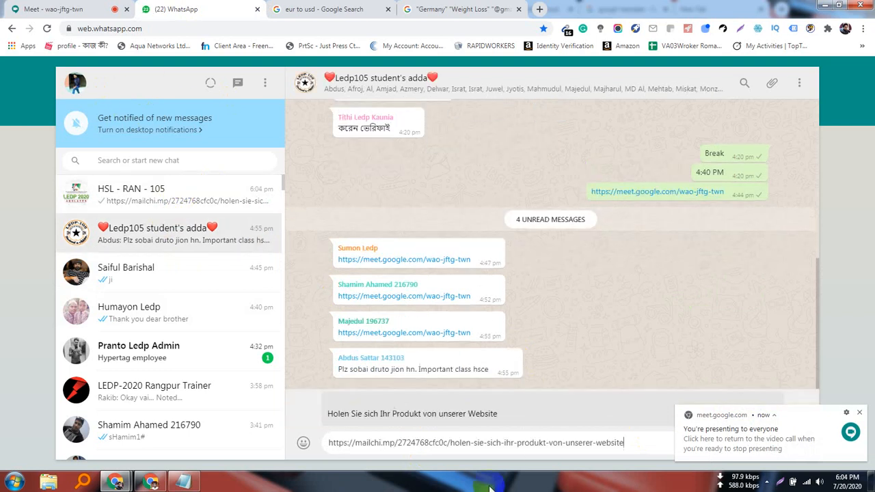
key(Return)
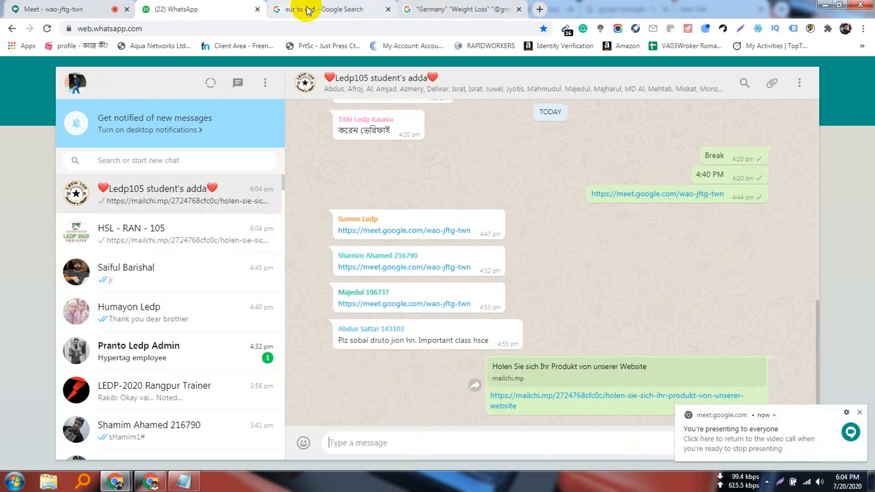
- Open the campaign link from the group chat, view the page translated into English, and close it
click(606, 396)
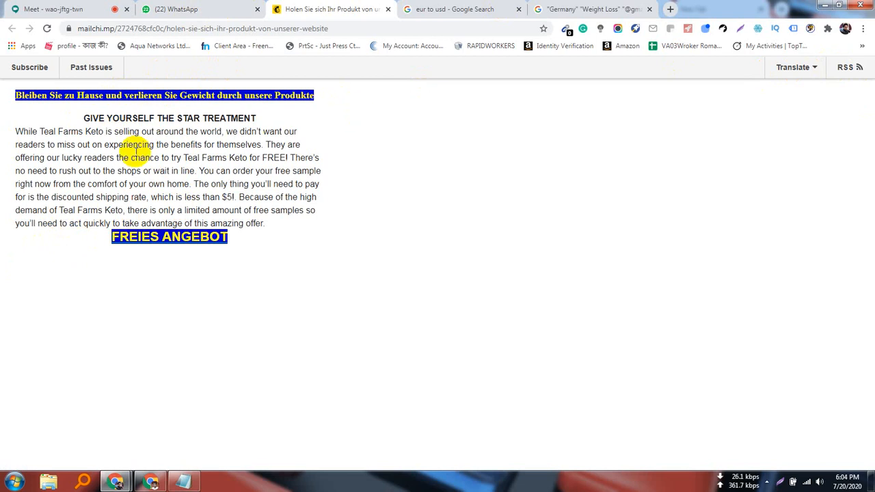
click(795, 73)
click(745, 90)
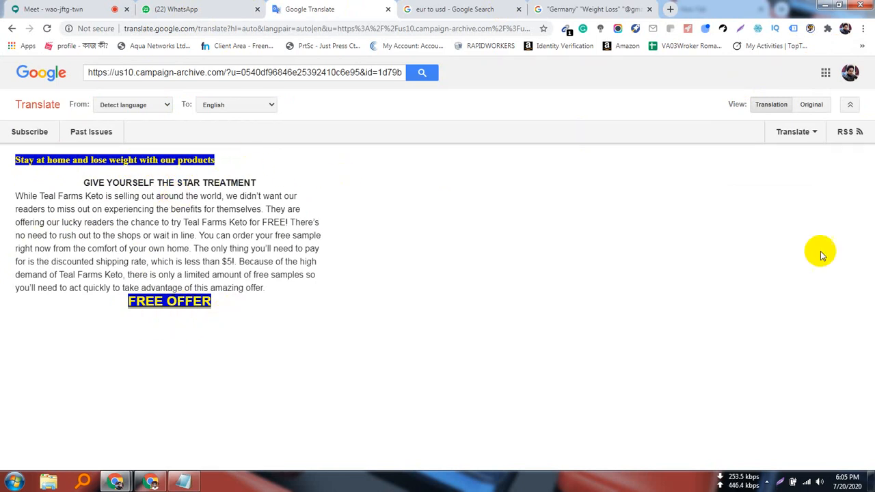
click(387, 9)
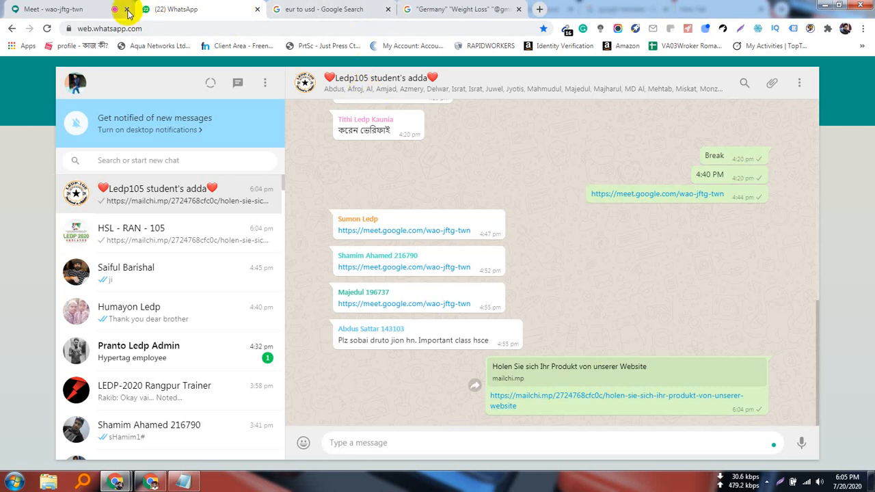
- Return to the Google Meet call, stop presenting the screen and turn off the microphone
click(76, 7)
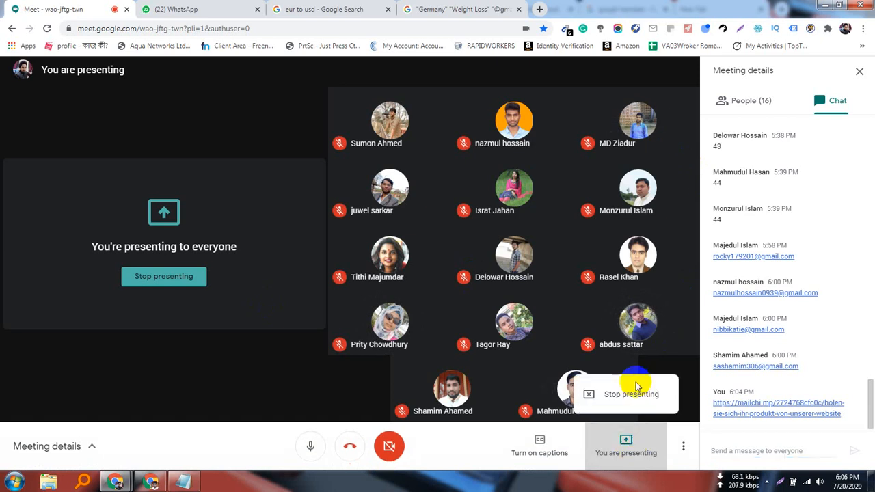
click(629, 393)
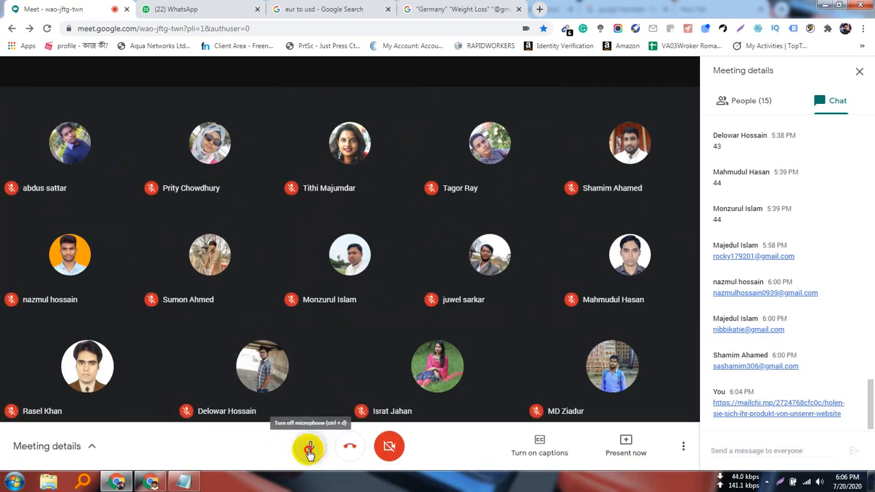
click(309, 452)
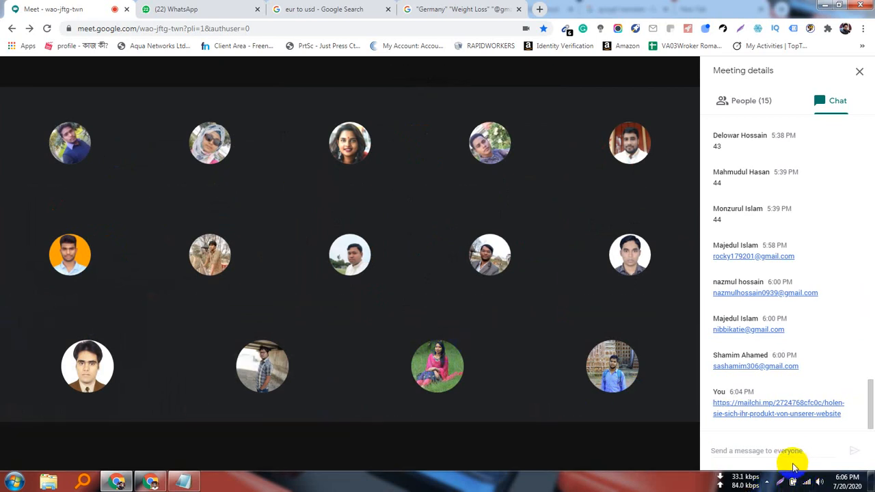
click(769, 482)
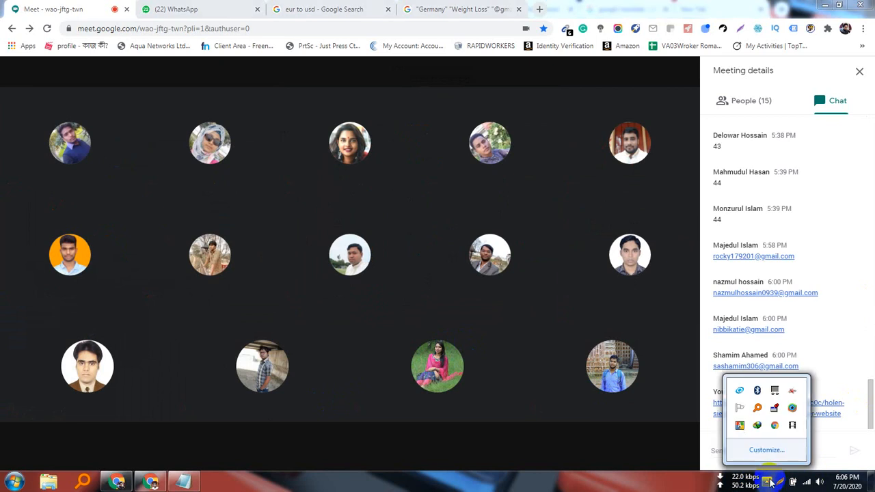